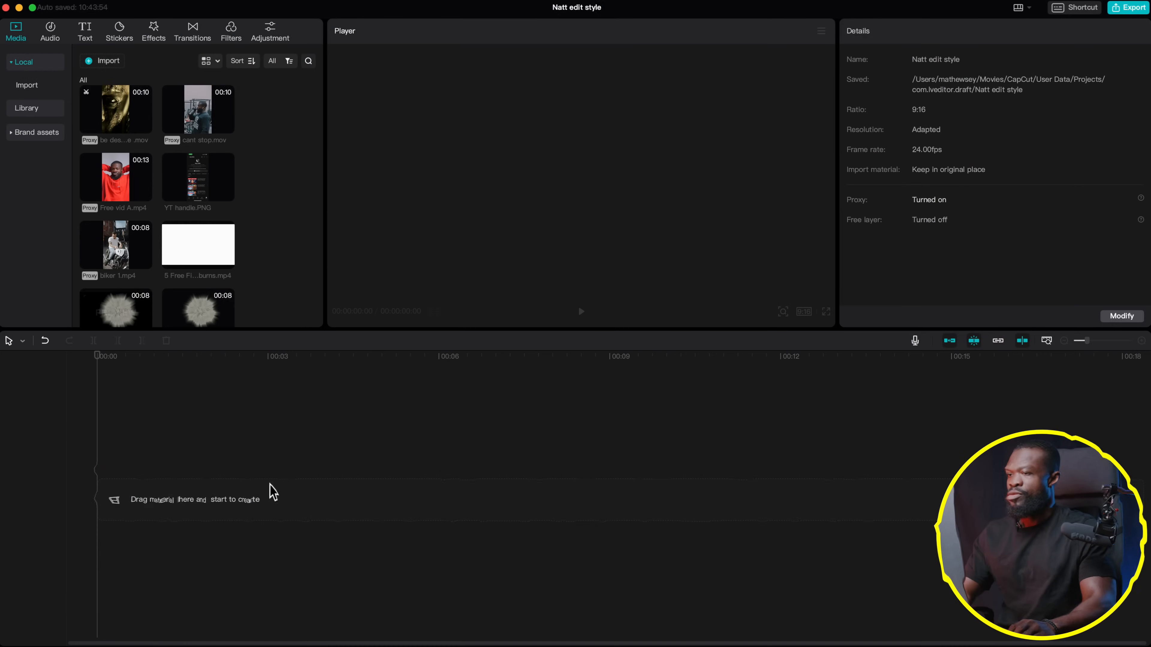
Set the project's aspect ratio to 9:16 in the project settings and save them
{"action": "left_click", "coordinate": [1123, 319]}
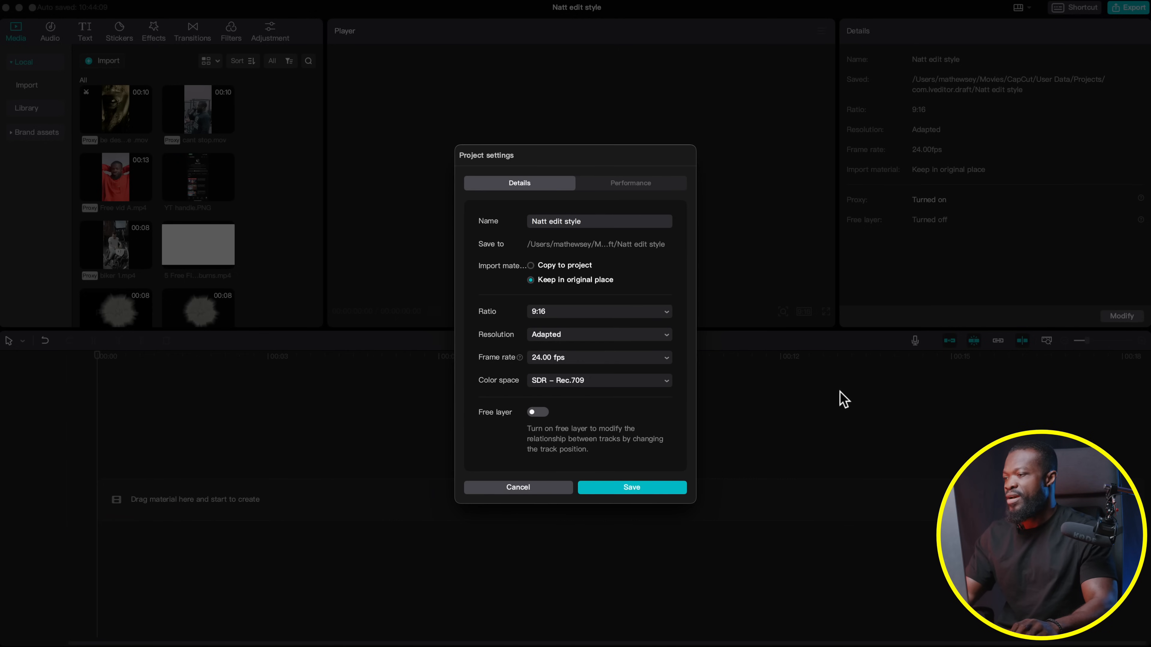
{"action": "left_click", "coordinate": [559, 314]}
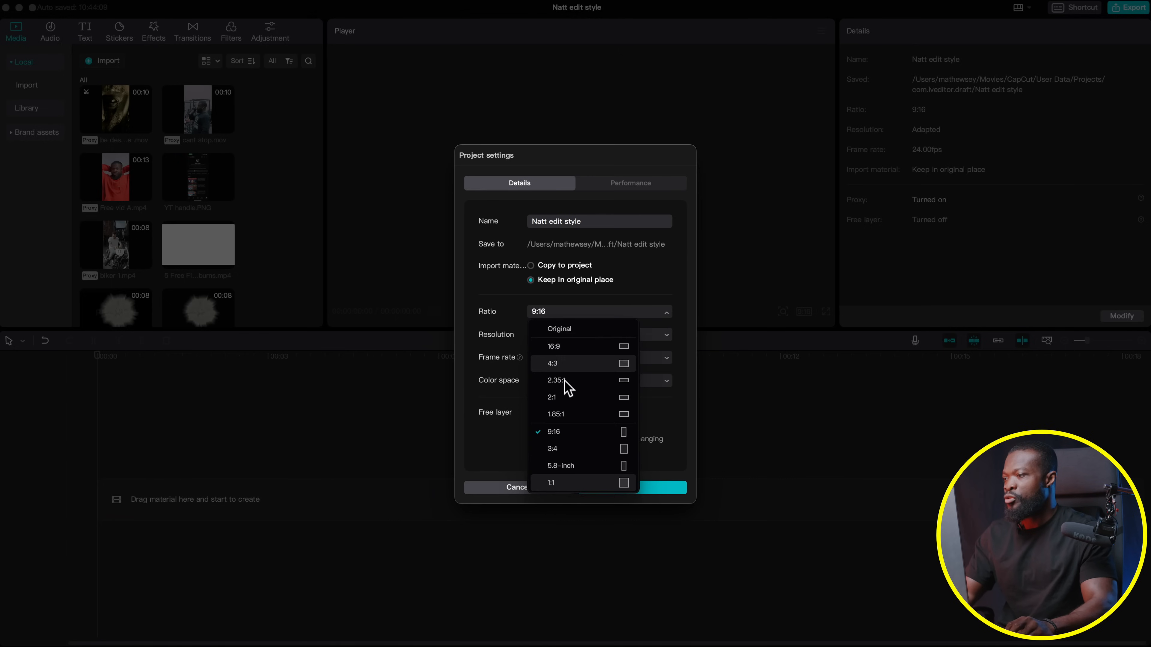
{"action": "left_click", "coordinate": [571, 442]}
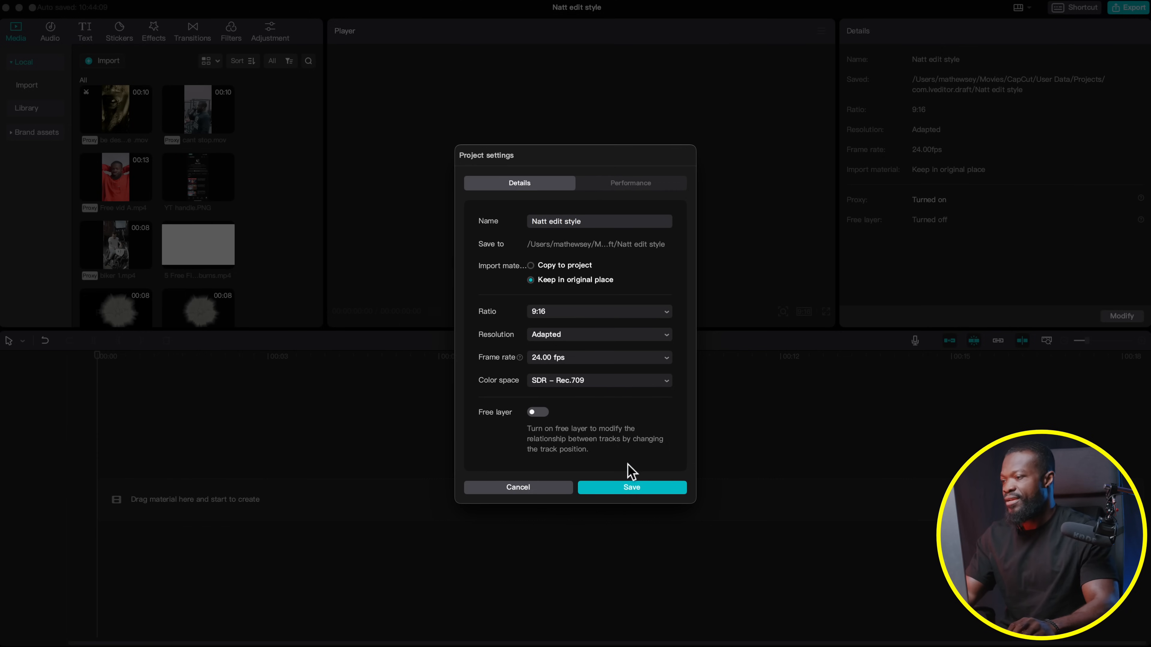
{"action": "left_click", "coordinate": [633, 487]}
Place Free vid A.mp4 on the main timeline track, starting at 00:00
{"action": "left_click", "coordinate": [116, 178]}
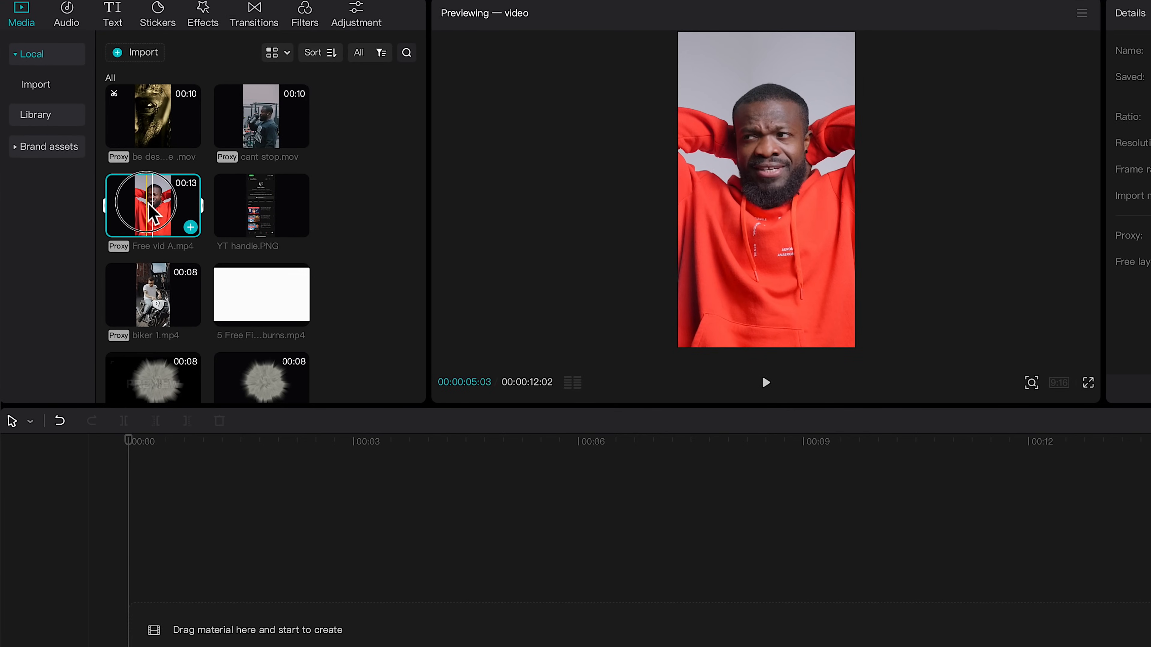
{"action": "left_click_drag", "start_coordinate": [151, 211], "coordinate": [182, 590]}
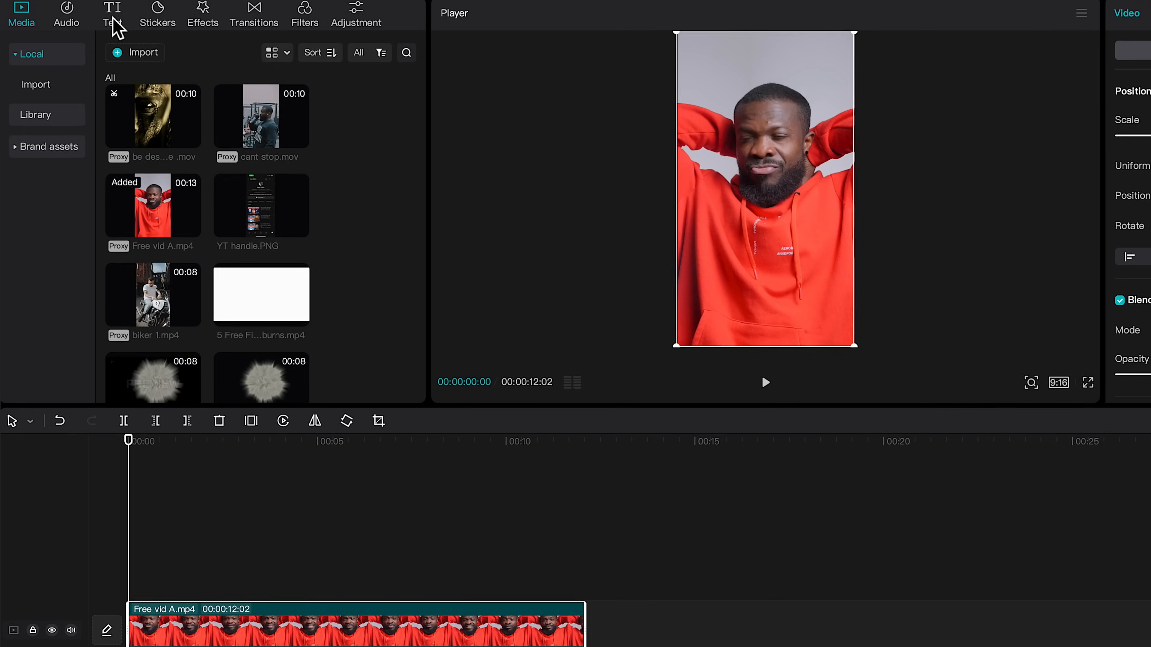
Add a default text clip above the video at the start of the timeline and extend it to about 9.5 s
{"action": "left_click", "coordinate": [86, 36]}
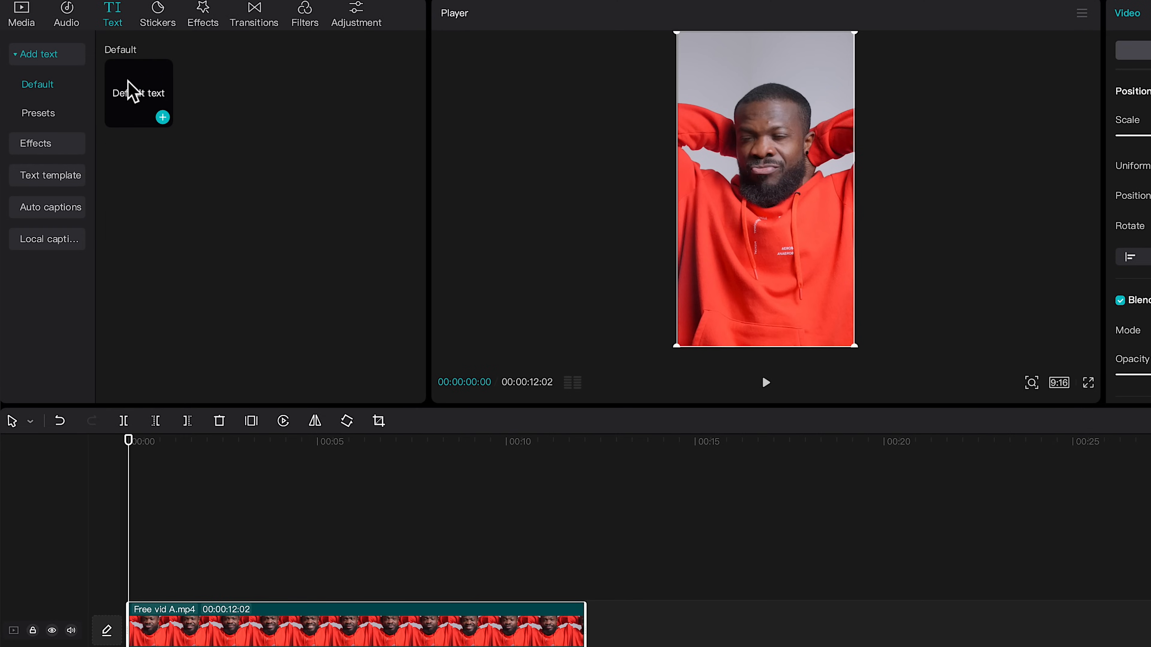
{"action": "left_click_drag", "start_coordinate": [128, 96], "coordinate": [118, 531]}
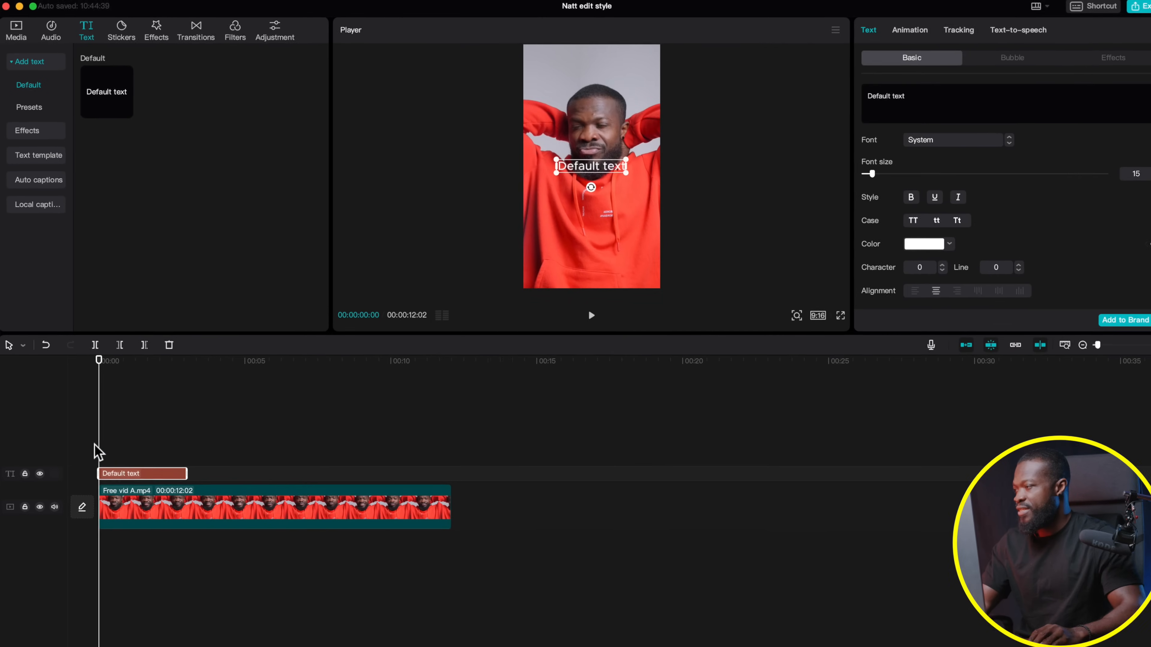
{"action": "left_click_drag", "start_coordinate": [188, 467], "coordinate": [371, 467]}
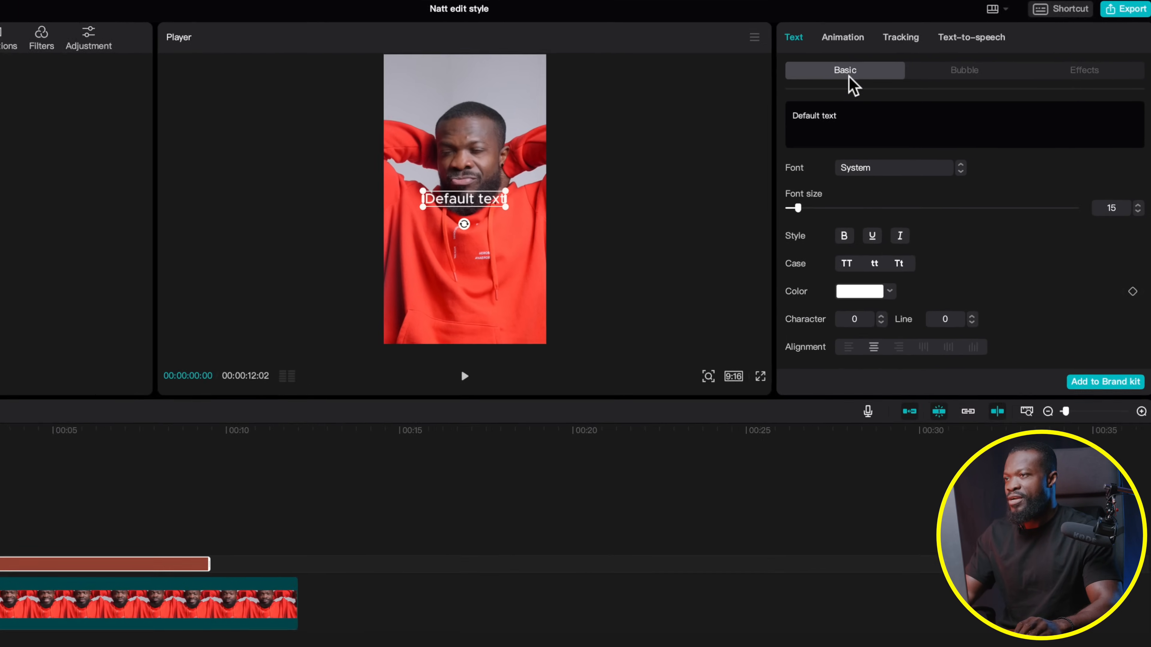
Replace the default text with "JOEY EDITS"
{"action": "left_click_drag", "start_coordinate": [855, 117], "coordinate": [702, 117]}
{"action": "key", "text": "BackSpace"}
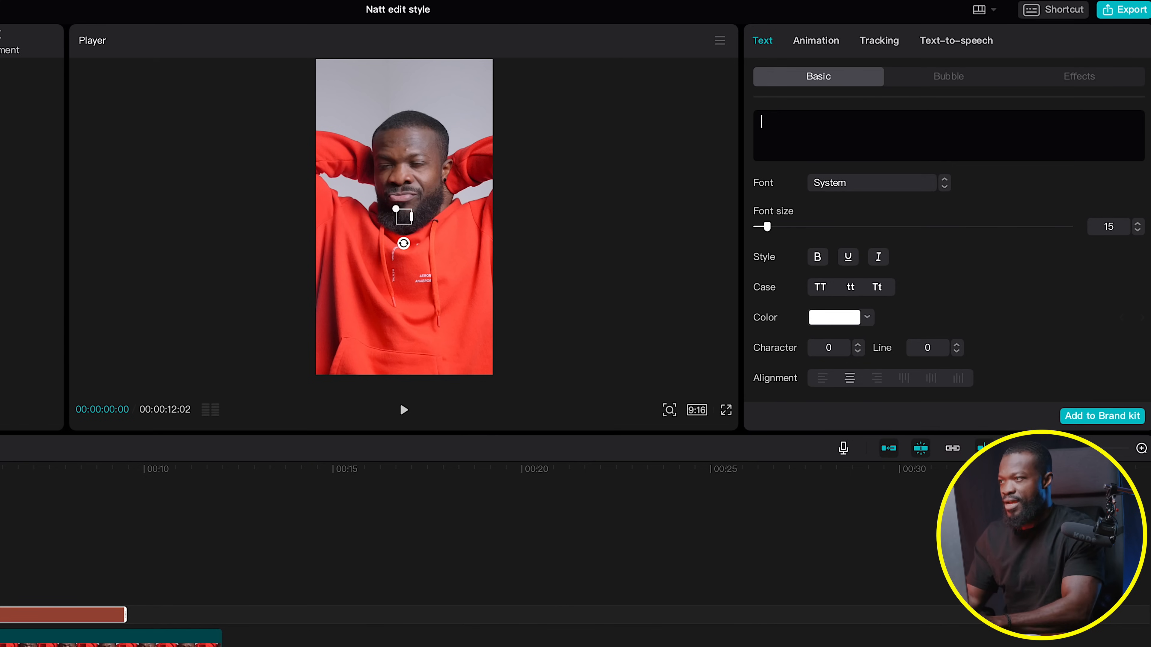
{"action": "type", "text": "JOEY EDITS"}
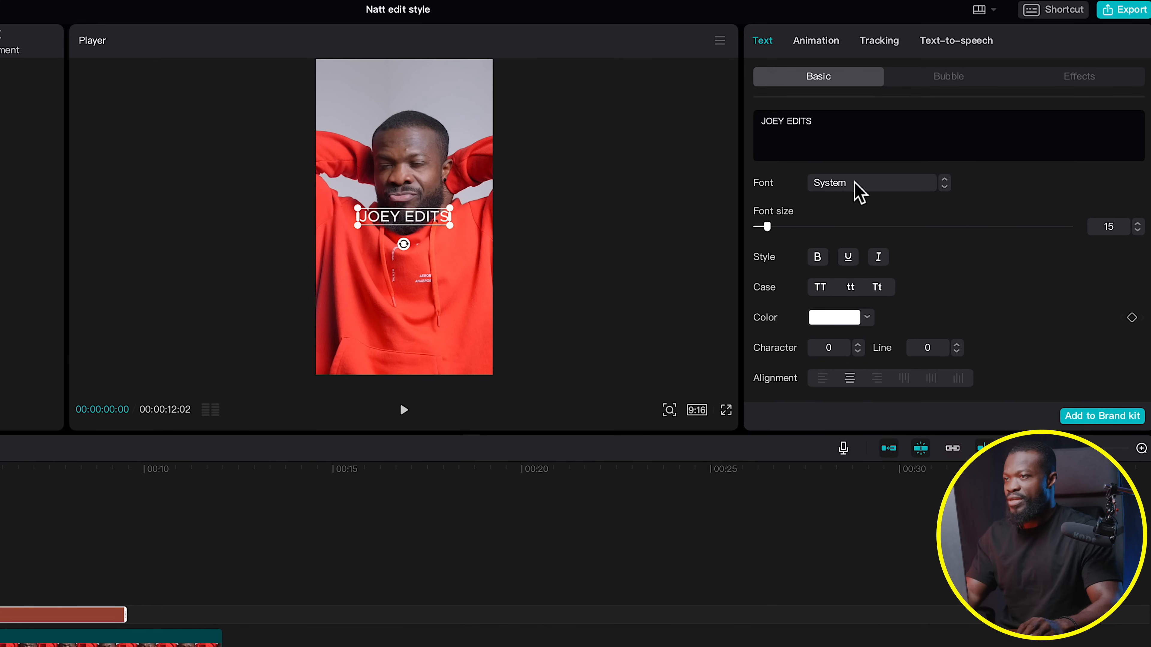
Set JOEY EDITS in bold Helvetica and enlarge it to span the frame width over the lower part of the hoodie
{"action": "left_click", "coordinate": [854, 185]}
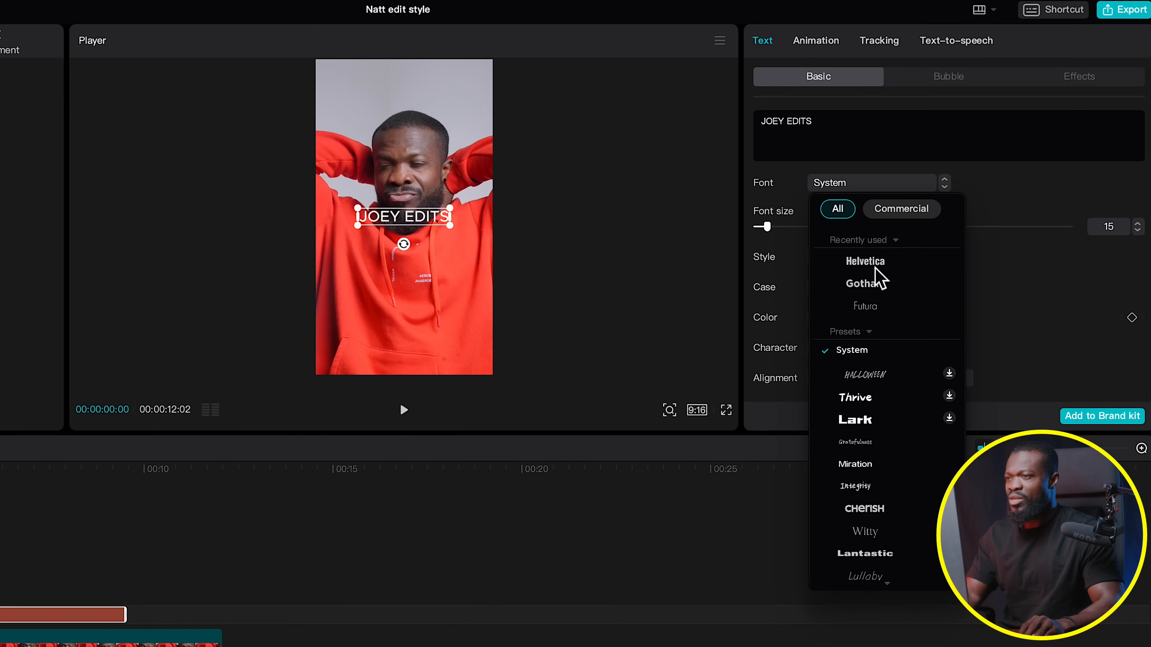
{"action": "left_click", "coordinate": [876, 267]}
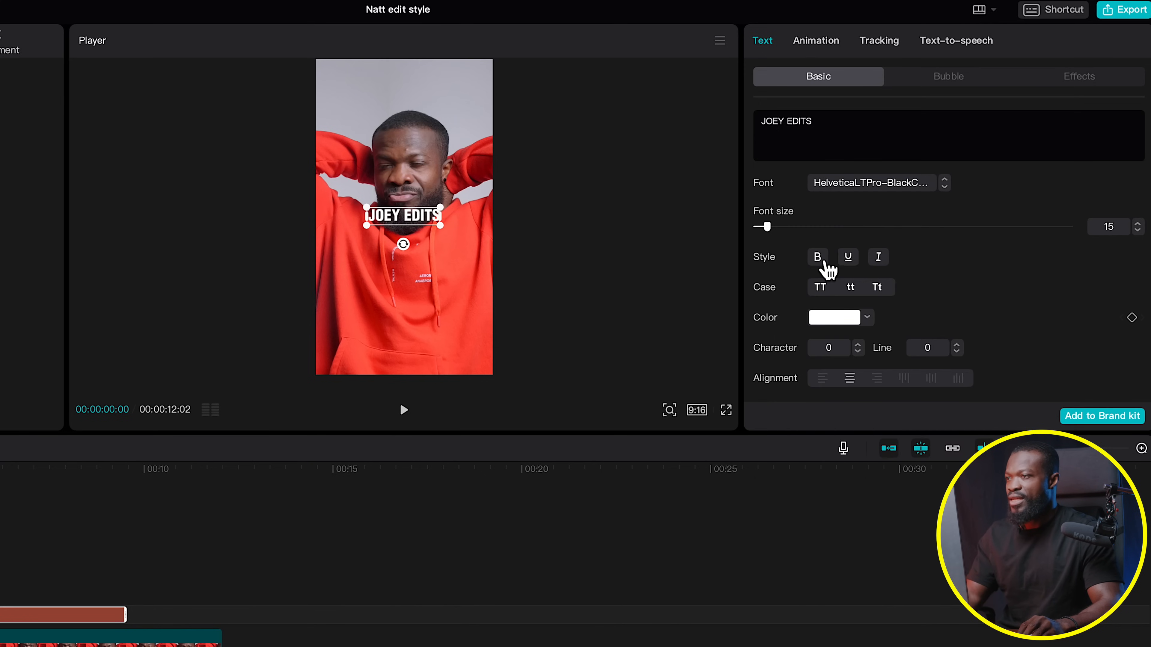
{"action": "left_click_drag", "start_coordinate": [440, 225], "coordinate": [517, 257]}
{"action": "left_click_drag", "start_coordinate": [392, 228], "coordinate": [413, 291]}
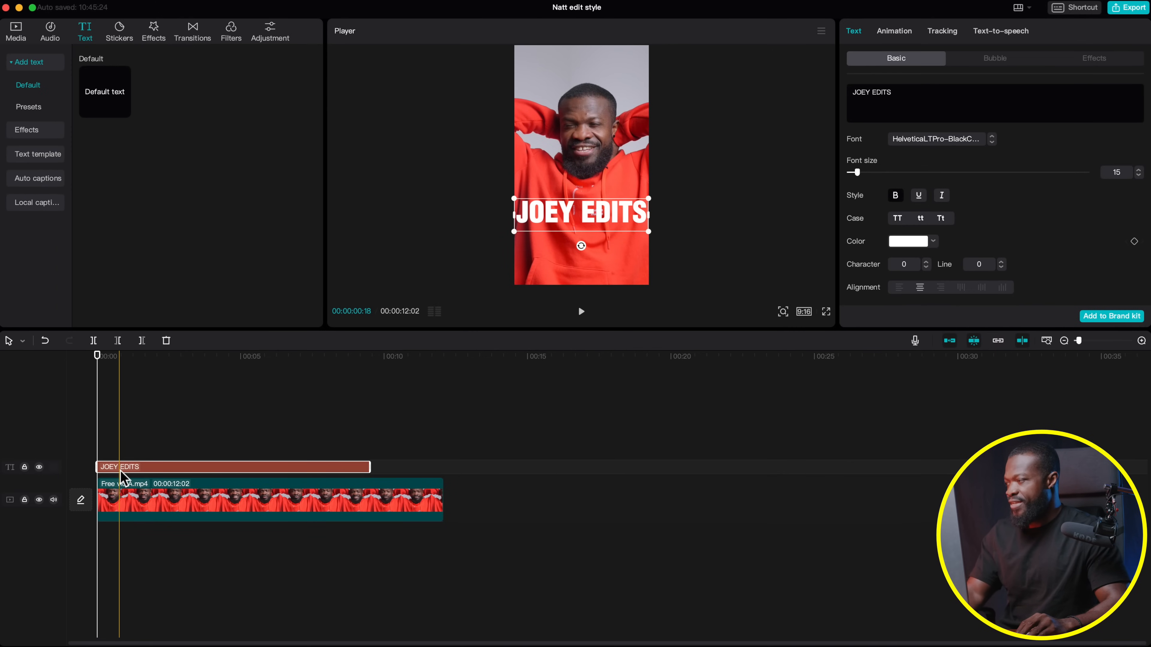
Duplicate the JOEY EDITS clip onto a track above and move the copy directly below the original in the frame
{"action": "left_click_drag", "start_coordinate": [120, 472], "coordinate": [115, 436]}
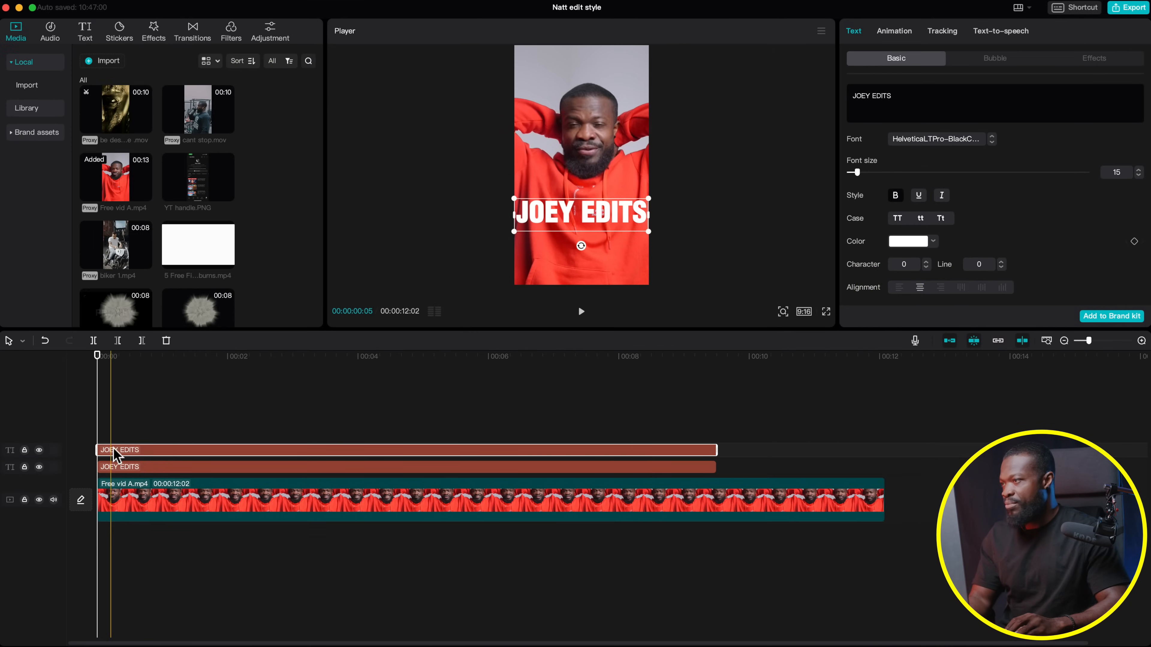
{"action": "left_click", "coordinate": [585, 211]}
{"action": "left_click_drag", "start_coordinate": [584, 217], "coordinate": [585, 238]}
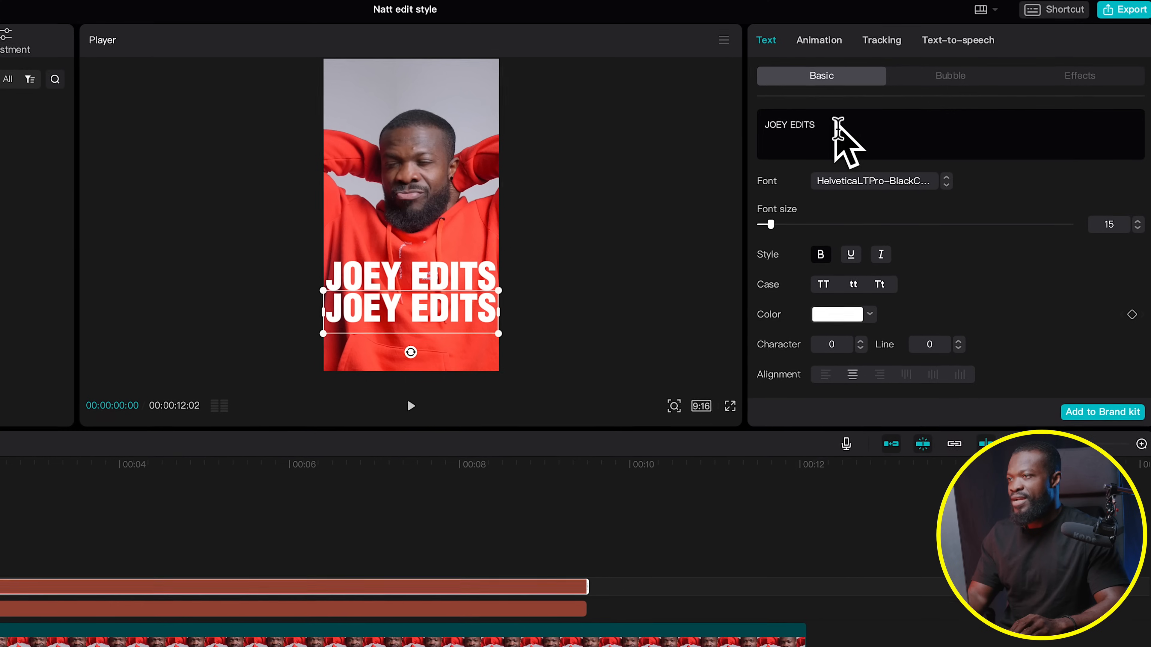
Change the lower text copy to "INSANE RECORD" and scale it down to fit the frame width
{"action": "key", "text": "super+a"}
{"action": "key", "text": "BackSpace"}
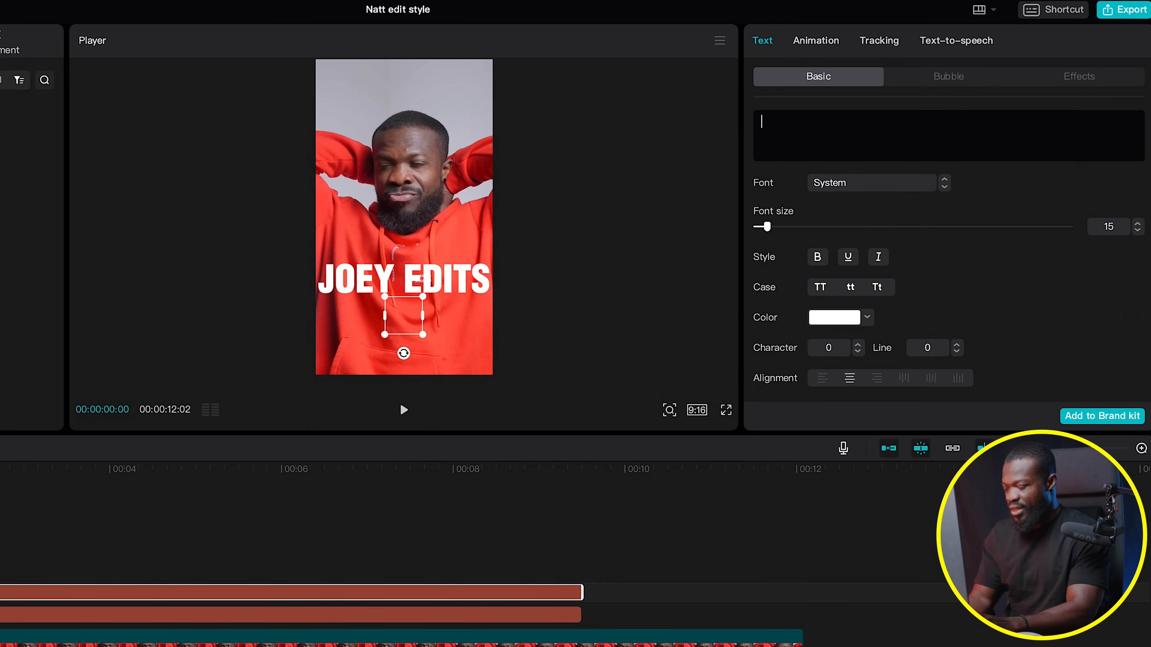
{"action": "type", "text": "INSANE RECORD"}
{"action": "left_click", "coordinate": [525, 338]}
{"action": "left_click_drag", "start_coordinate": [526, 338], "coordinate": [488, 329]}
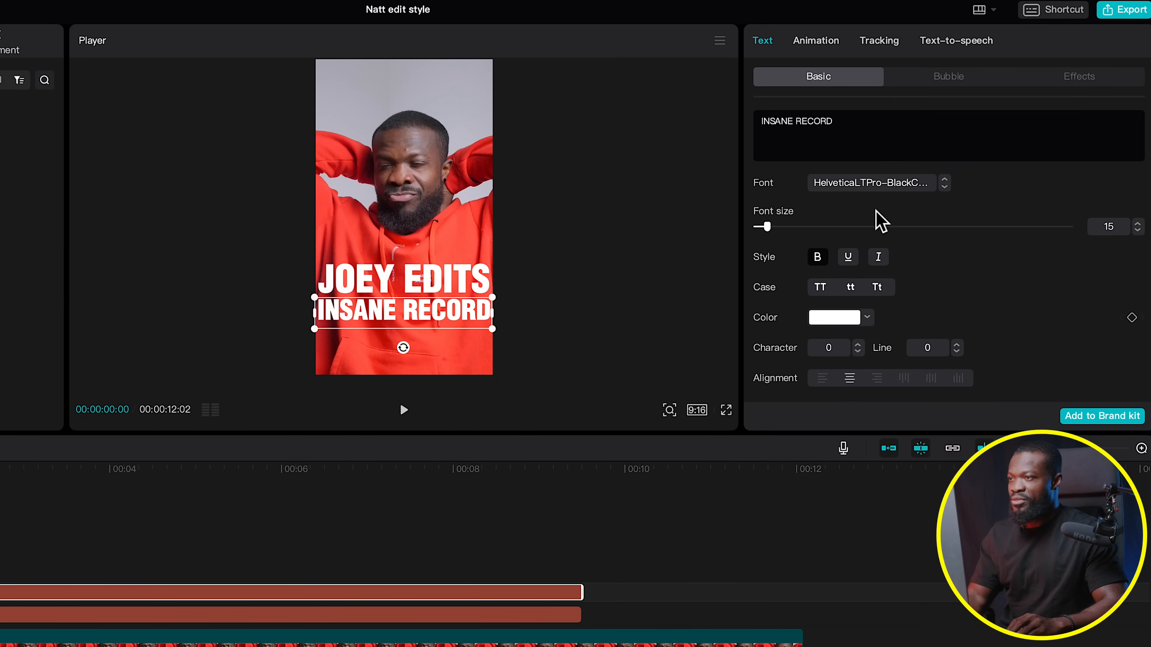
Change the INSANE RECORD text color to yellow
{"action": "left_click", "coordinate": [831, 320]}
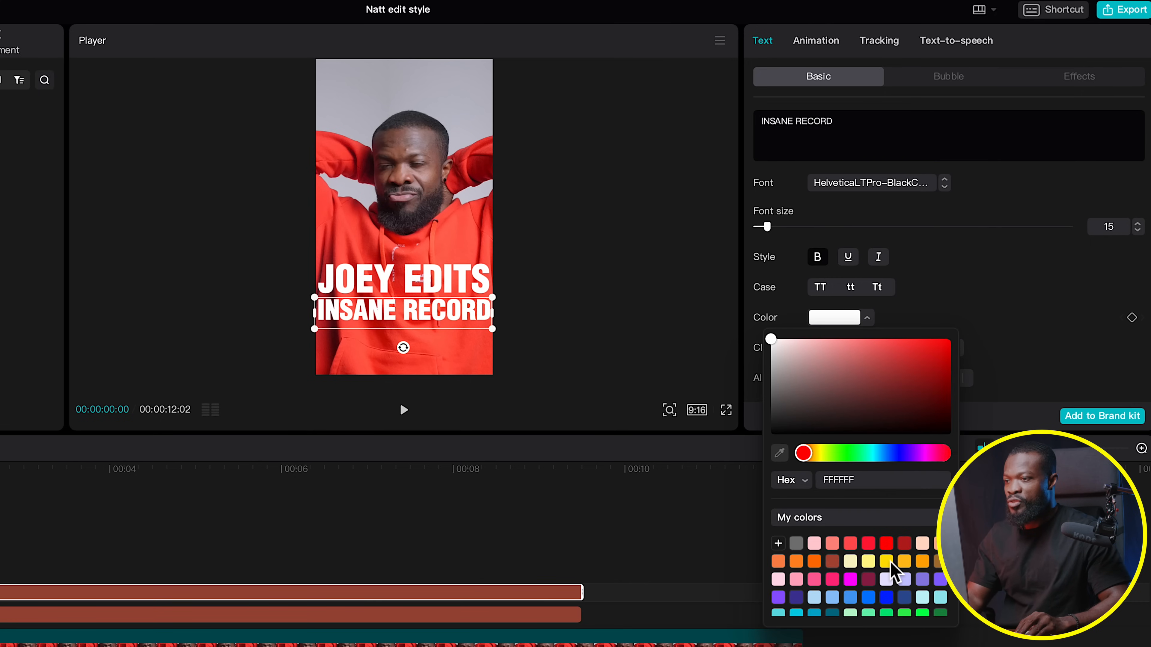
{"action": "left_click", "coordinate": [888, 562]}
{"action": "left_click", "coordinate": [977, 305]}
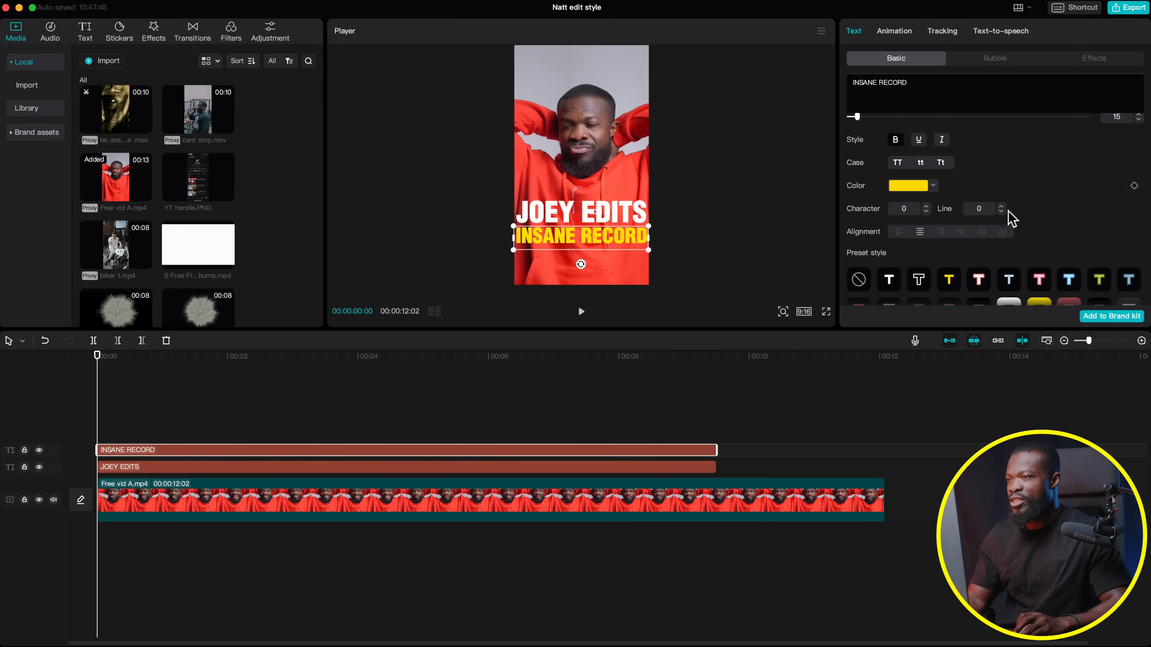
Turn on Glow for the INSANE RECORD text and set its intensity to 20
{"action": "scroll", "coordinate": [1011, 221], "scroll_direction": "down", "scroll_amount": 5}
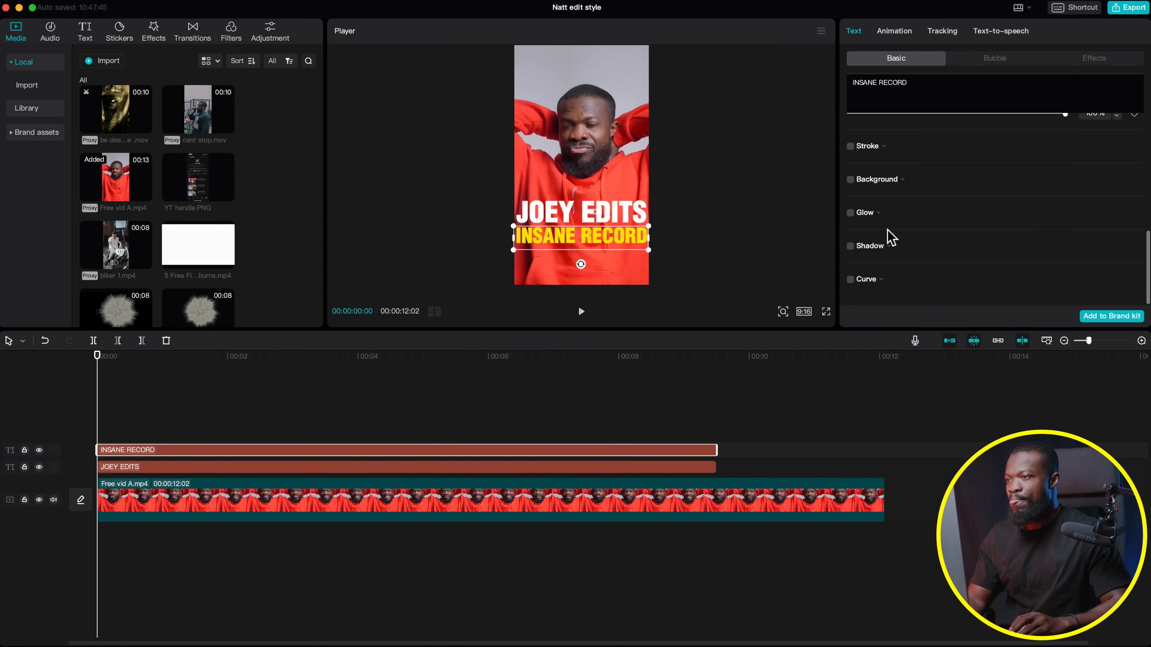
{"action": "left_click", "coordinate": [850, 213]}
{"action": "left_click_drag", "start_coordinate": [925, 264], "coordinate": [900, 264]}
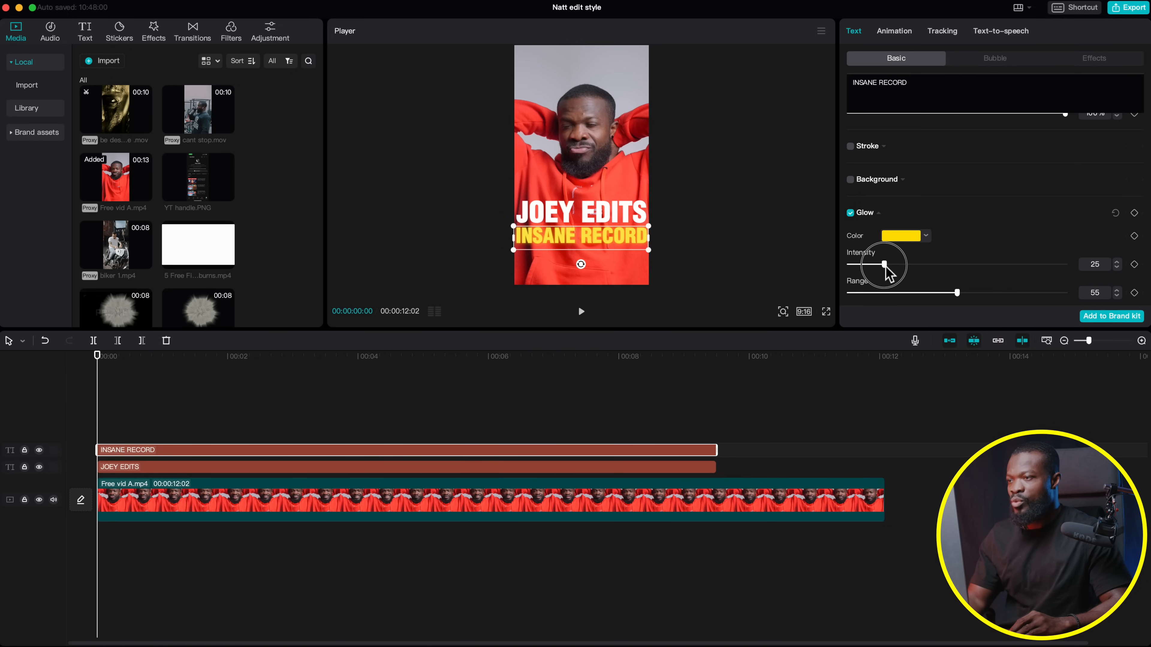
{"action": "left_click_drag", "start_coordinate": [878, 269], "coordinate": [874, 265]}
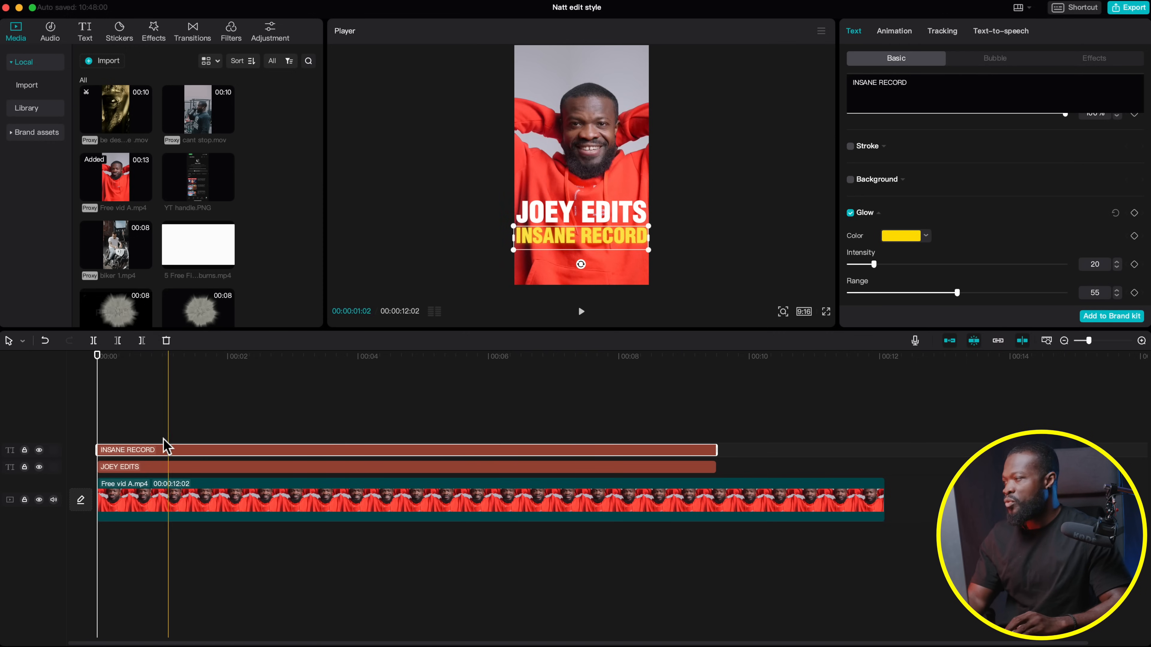
Turn on Glow for the JOEY EDITS text and set its intensity to 24
{"action": "left_click", "coordinate": [142, 469]}
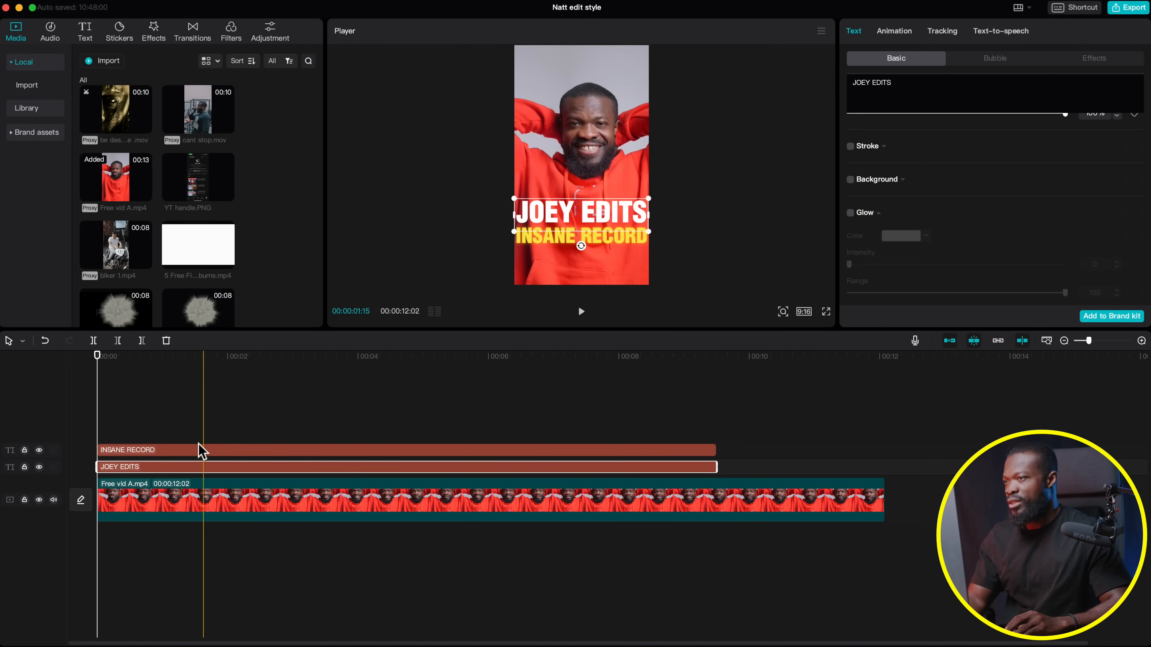
{"action": "left_click", "coordinate": [851, 213]}
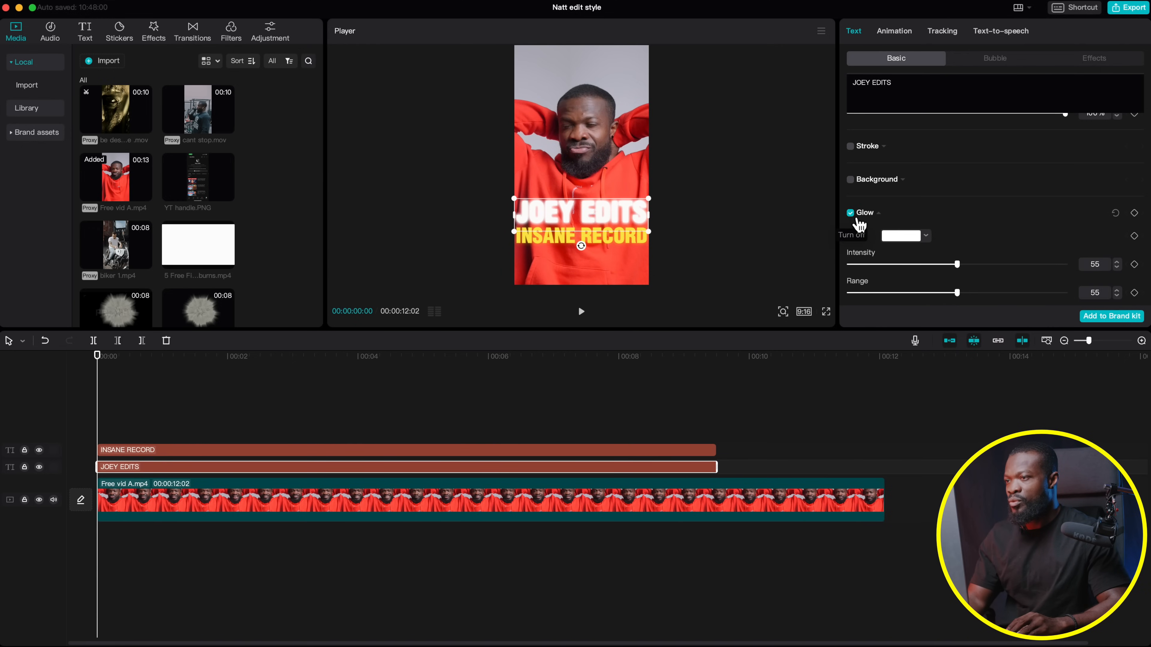
{"action": "left_click_drag", "start_coordinate": [919, 267], "coordinate": [901, 271]}
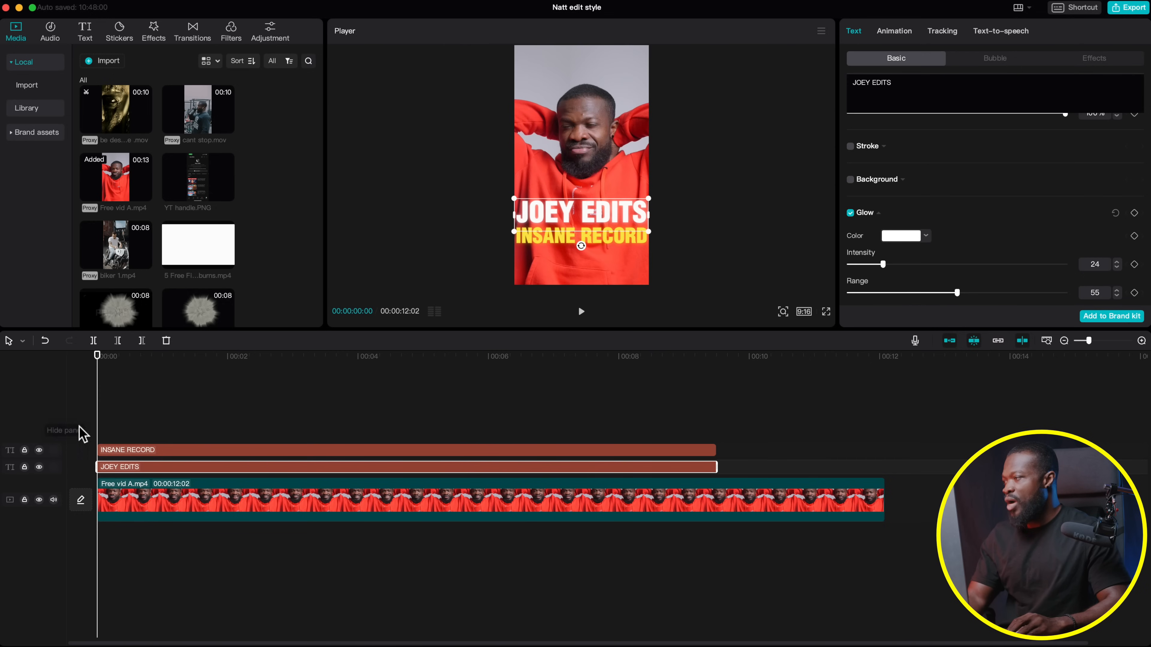
Apply the Zoom Out 2 in-animation to INSANE RECORD with a 0.4 s duration and play it from the start
{"action": "left_click", "coordinate": [143, 451]}
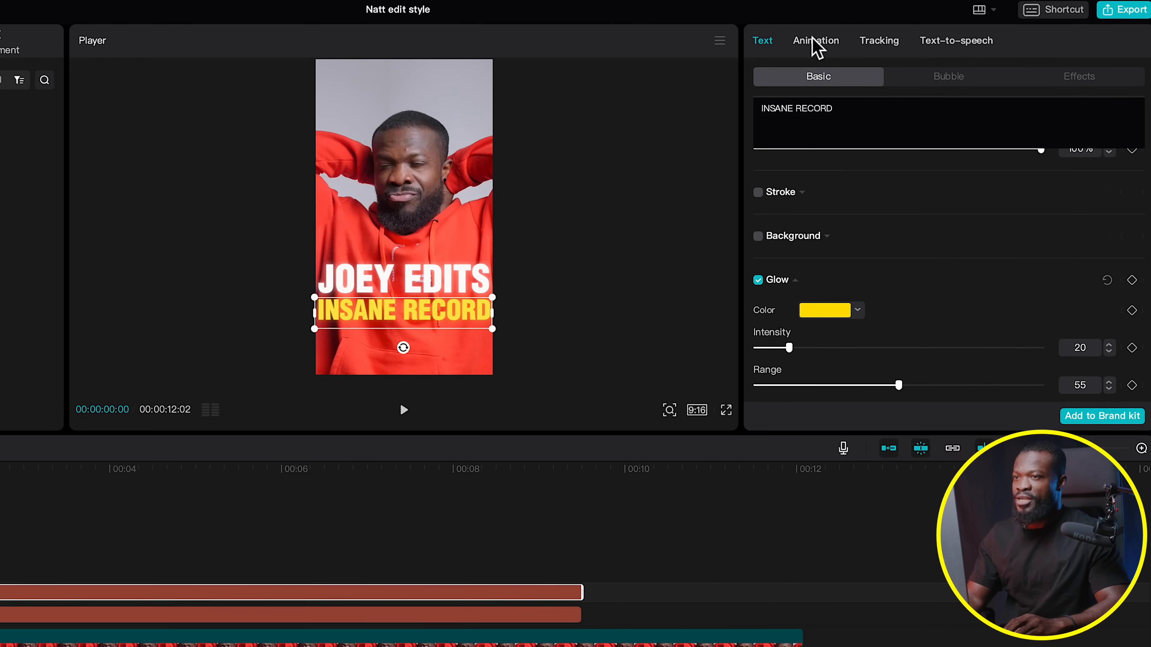
{"action": "left_click", "coordinate": [815, 43]}
{"action": "scroll", "coordinate": [1009, 304], "scroll_direction": "down", "scroll_amount": 3}
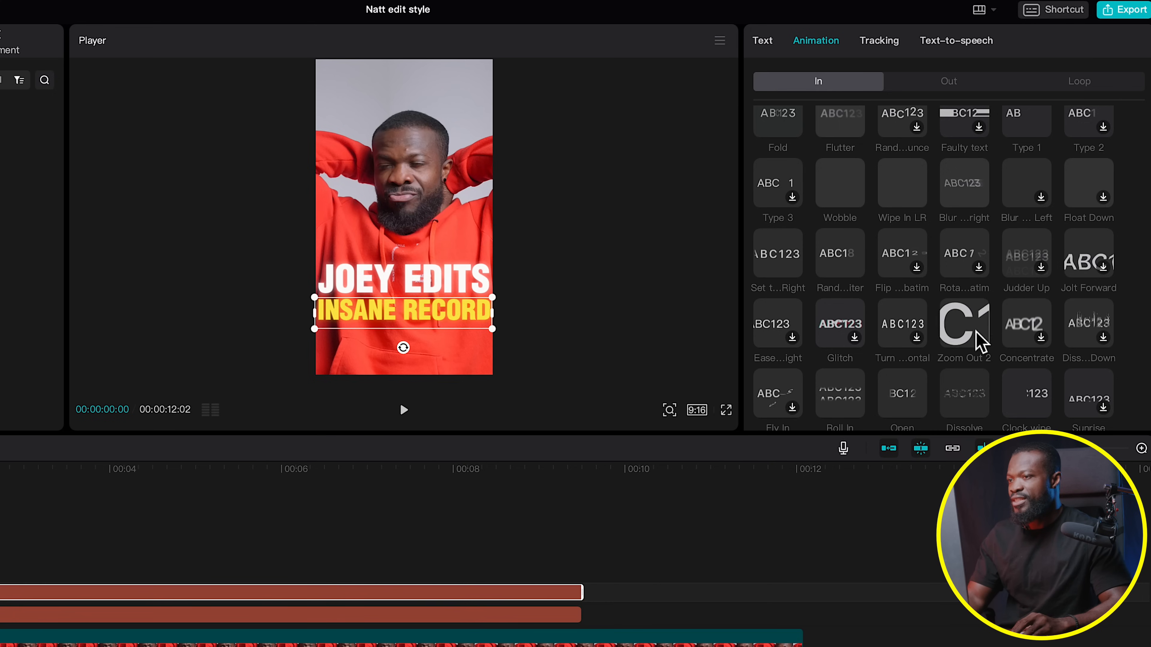
{"action": "left_click", "coordinate": [979, 340]}
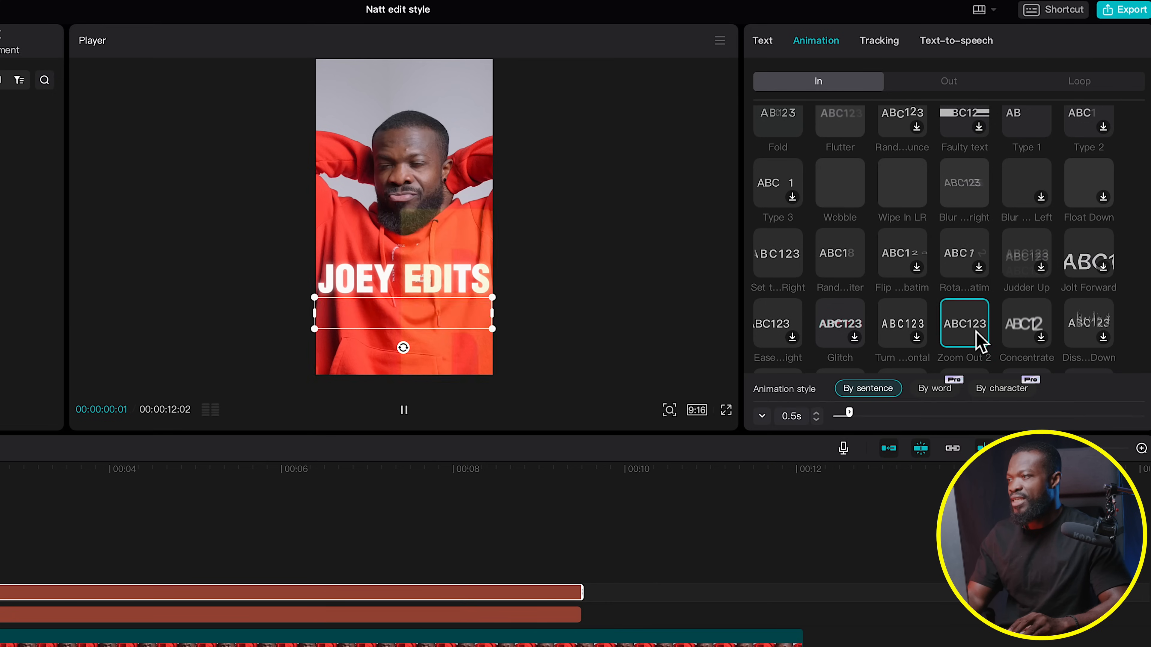
{"action": "left_click", "coordinate": [816, 420]}
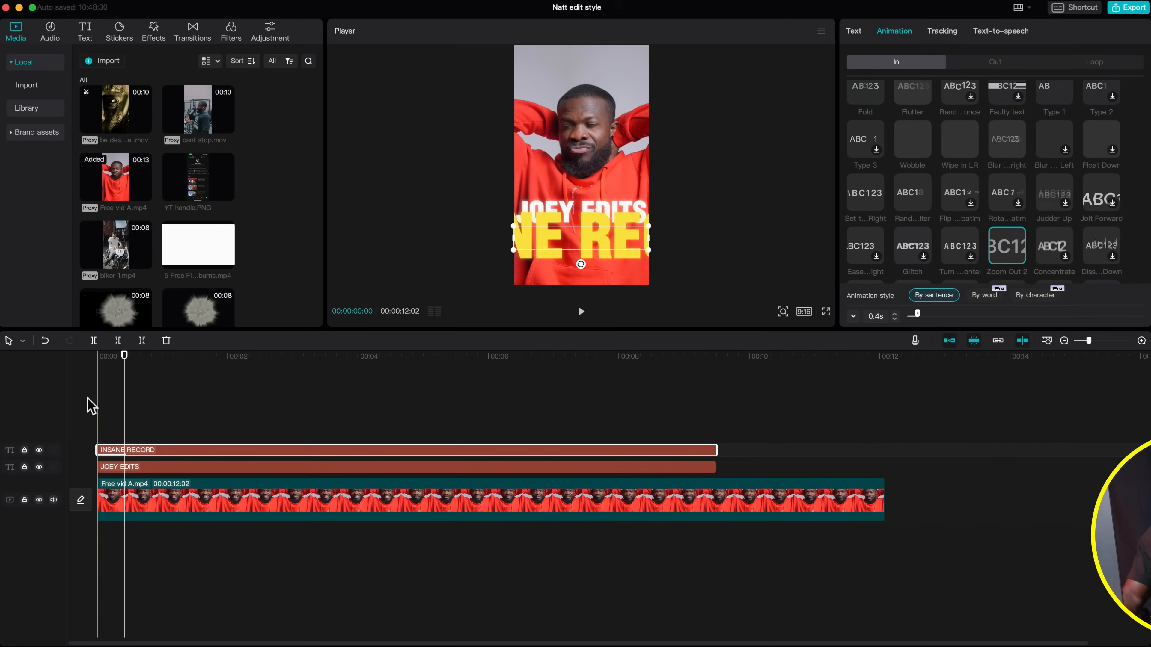
{"action": "left_click", "coordinate": [88, 399]}
{"action": "key", "text": "space"}
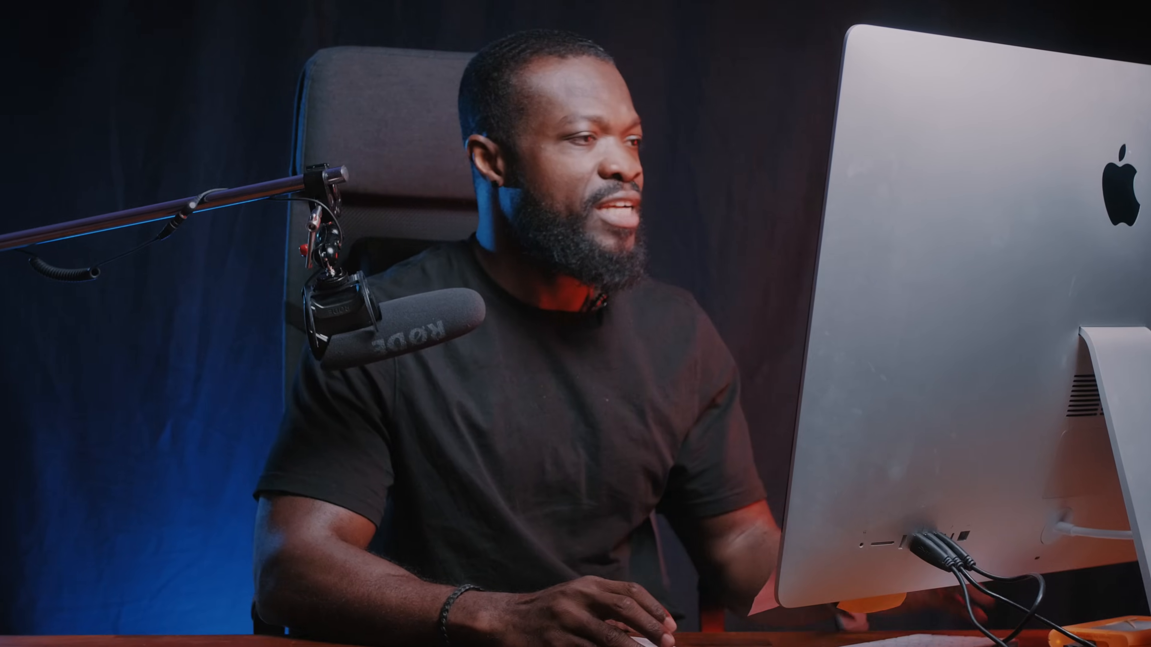
{"action": "type", "text": "motionarray.com"}
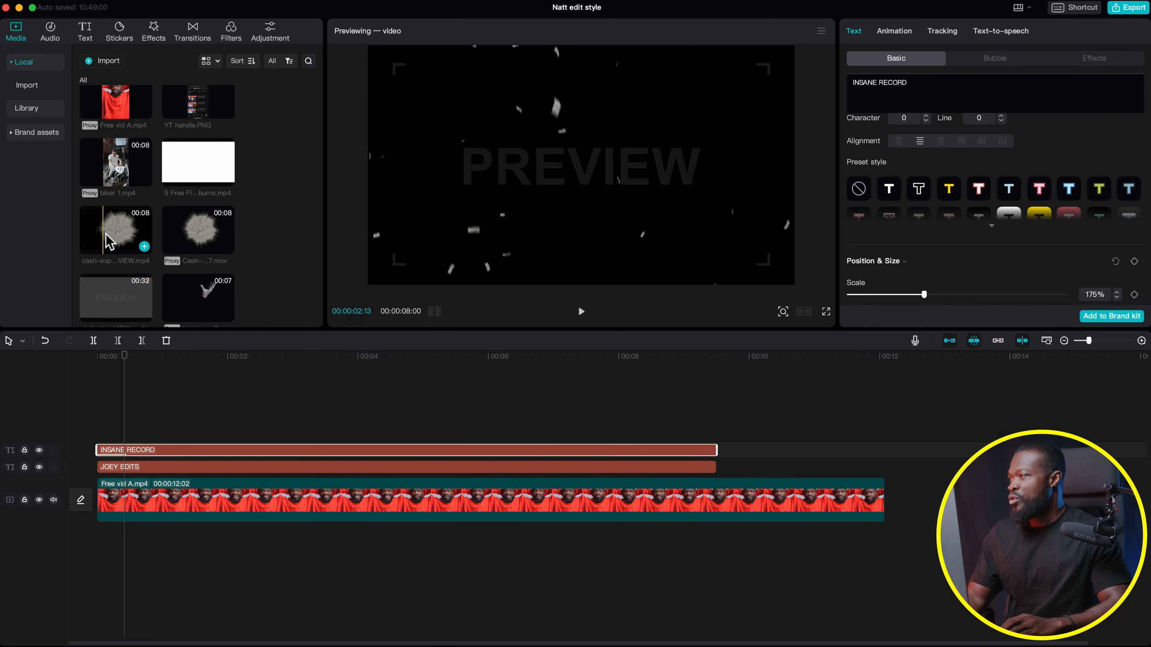
Place the cash-explosion-transition-1108607-PREVIEW.mp4 clip above the main video from about 1.2 s and move the playhead to 00:00:04:20
{"action": "left_click_drag", "start_coordinate": [113, 236], "coordinate": [186, 454]}
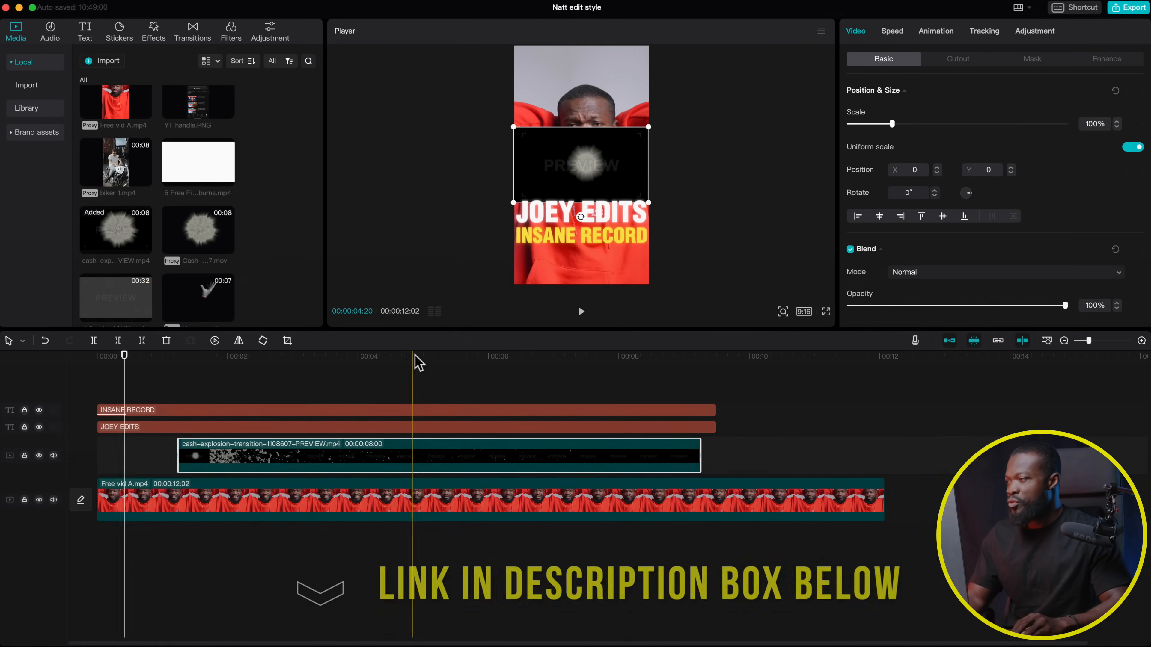
{"action": "left_click", "coordinate": [413, 356]}
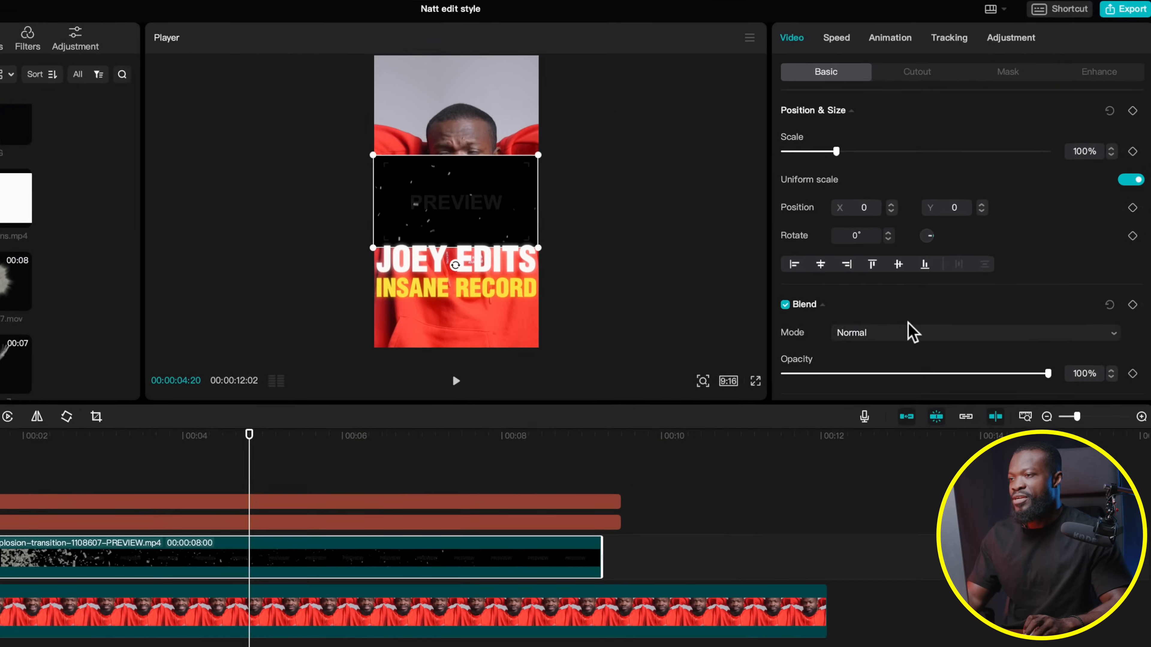
Set the blend mode of the cash explosion PREVIEW clip to Brighten and check the overlay at about 1.5 s
{"action": "scroll", "coordinate": [951, 272], "scroll_direction": "down", "scroll_amount": 2}
{"action": "scroll", "coordinate": [896, 355], "scroll_direction": "up", "scroll_amount": 1}
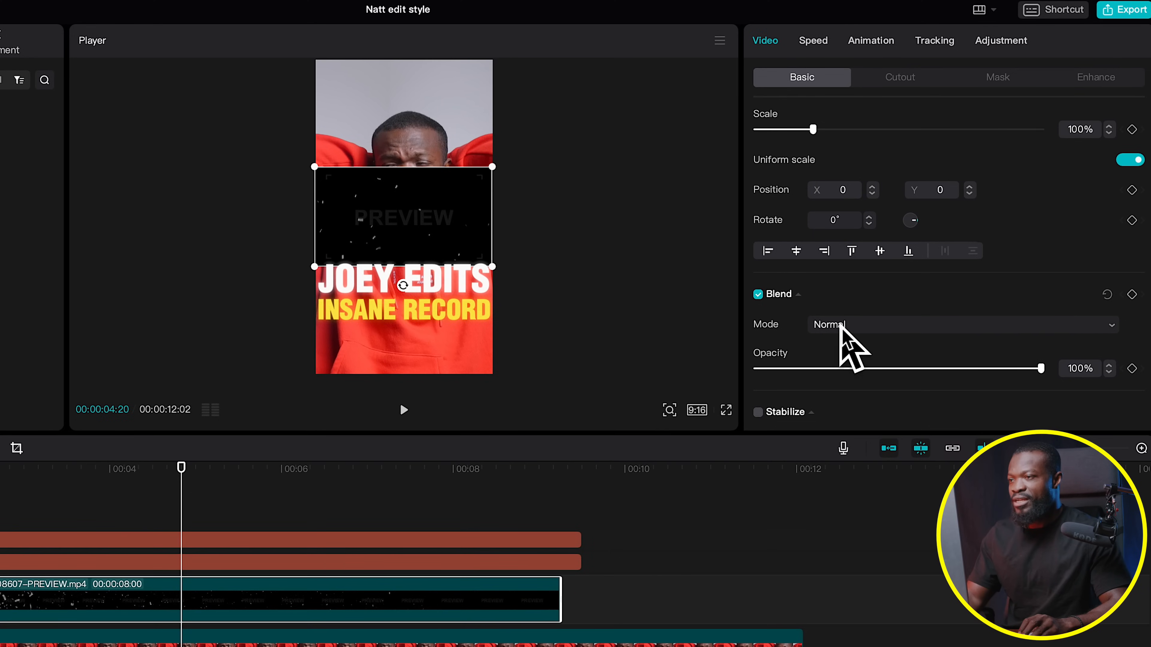
{"action": "left_click", "coordinate": [870, 338]}
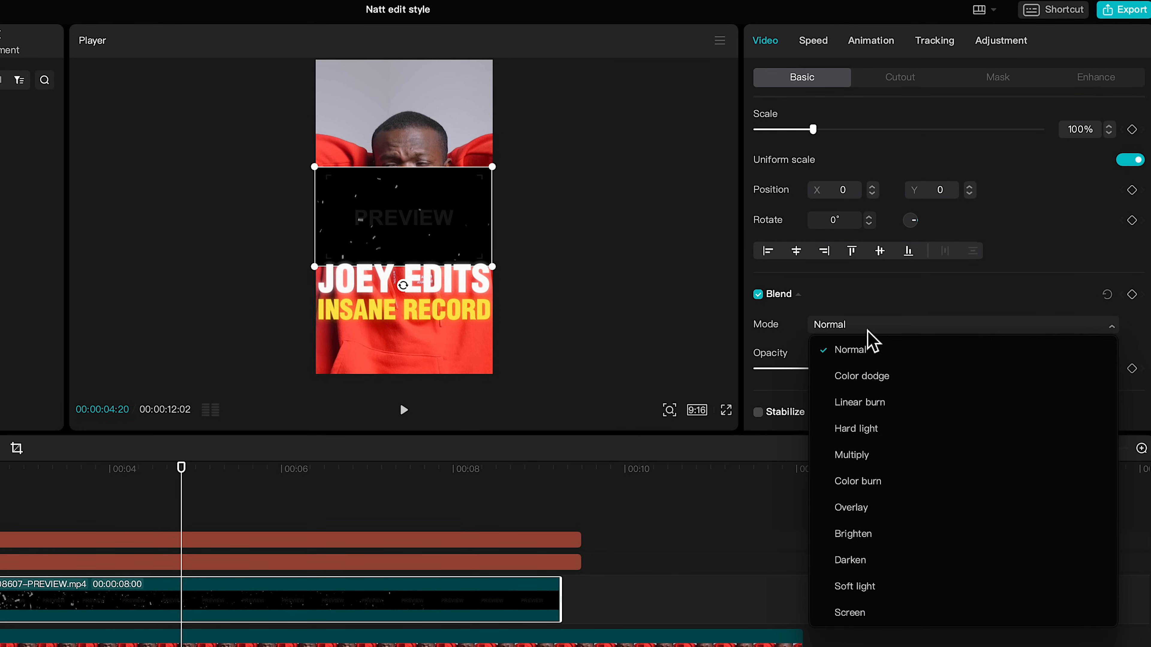
{"action": "left_click", "coordinate": [856, 536]}
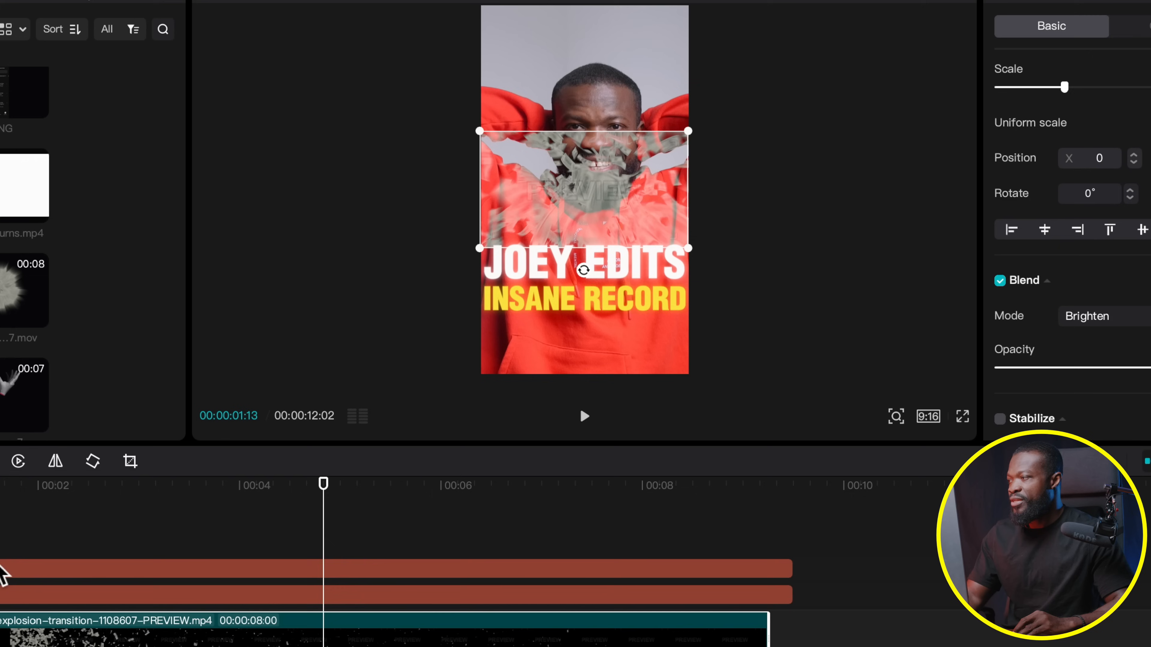
{"action": "left_click", "coordinate": [0, 560]}
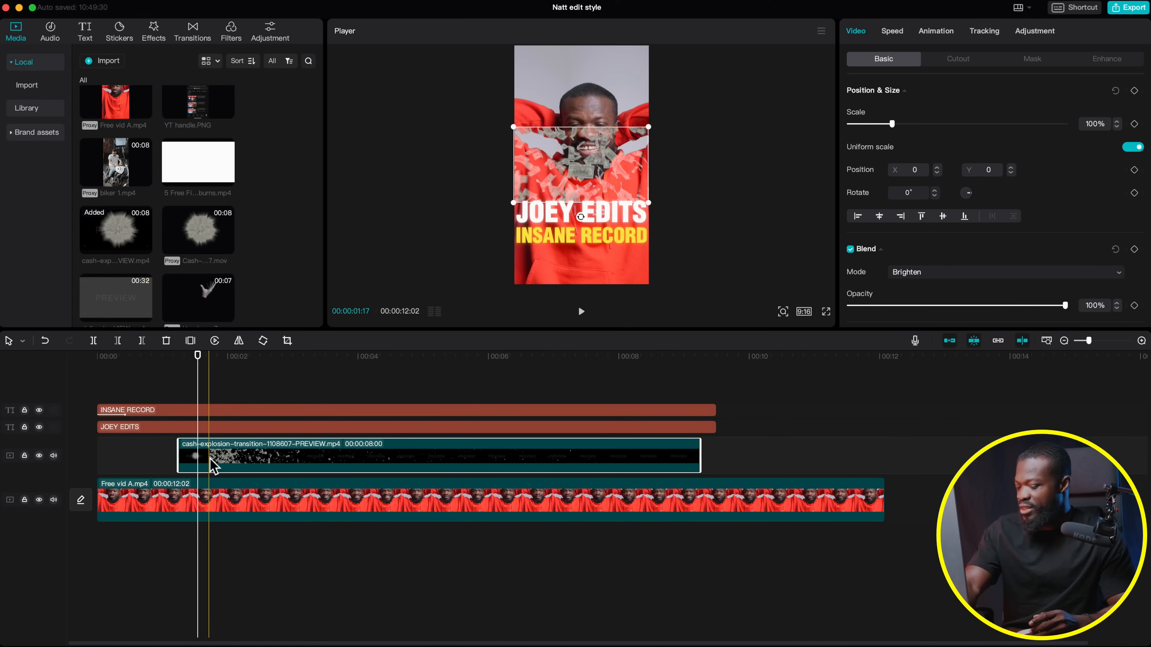
Replace the PREVIEW clip with Cash-explosion-transition-1108607.mov, placed above the main video from about 1.8 s
{"action": "key", "text": "Delete"}
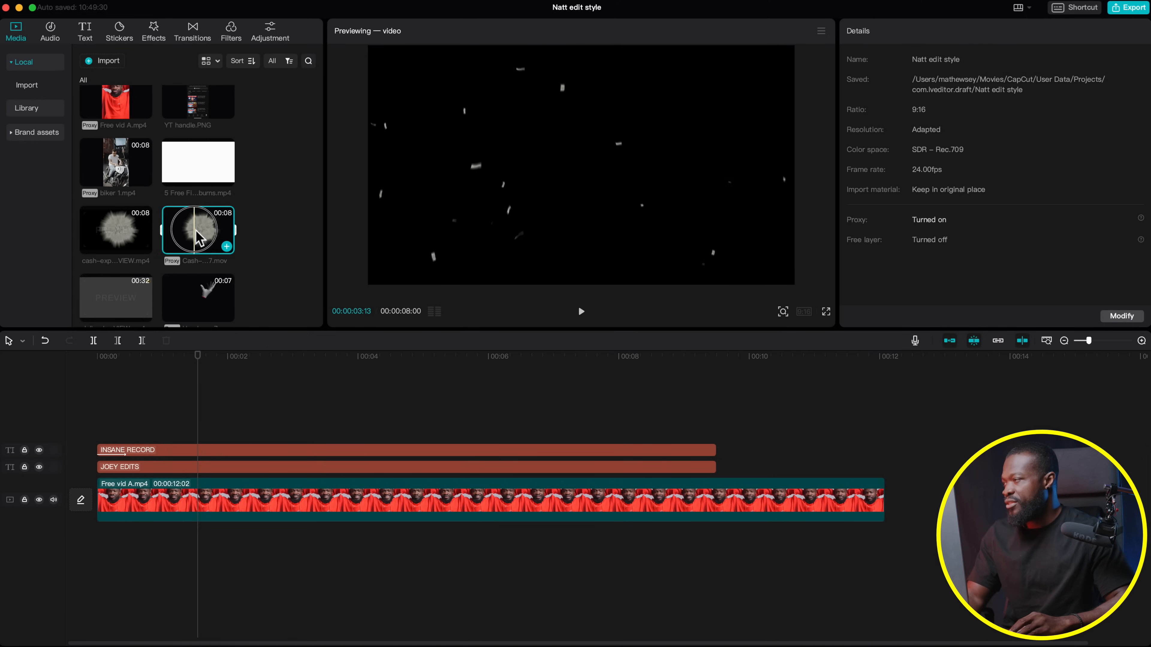
{"action": "left_click_drag", "start_coordinate": [199, 238], "coordinate": [146, 458]}
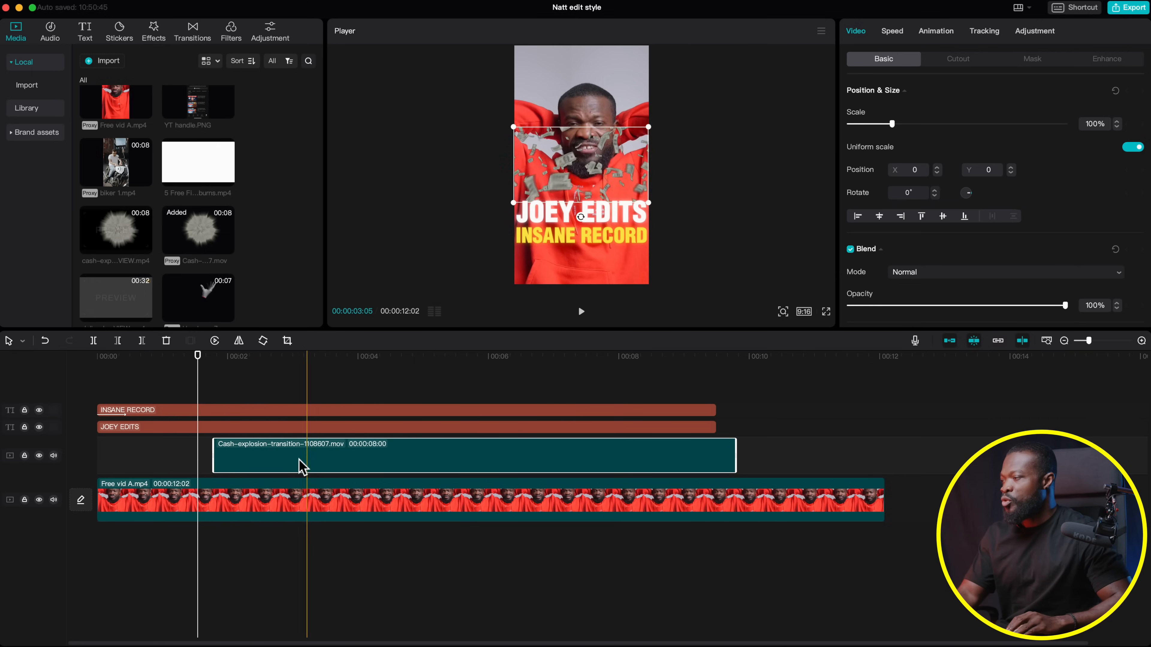
{"action": "left_click", "coordinate": [192, 506]}
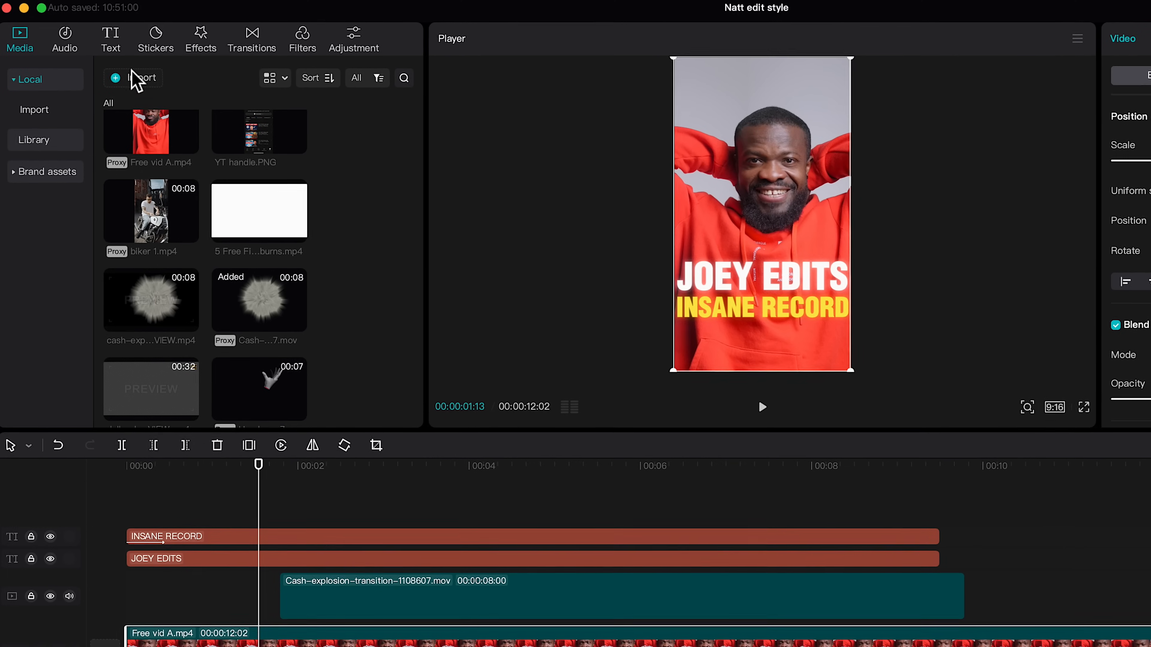
Add the library's black clip above the cash overlay from about 1.5 s and insert a freeze frame in it at 00:00:02:20
{"action": "left_click", "coordinate": [39, 143]}
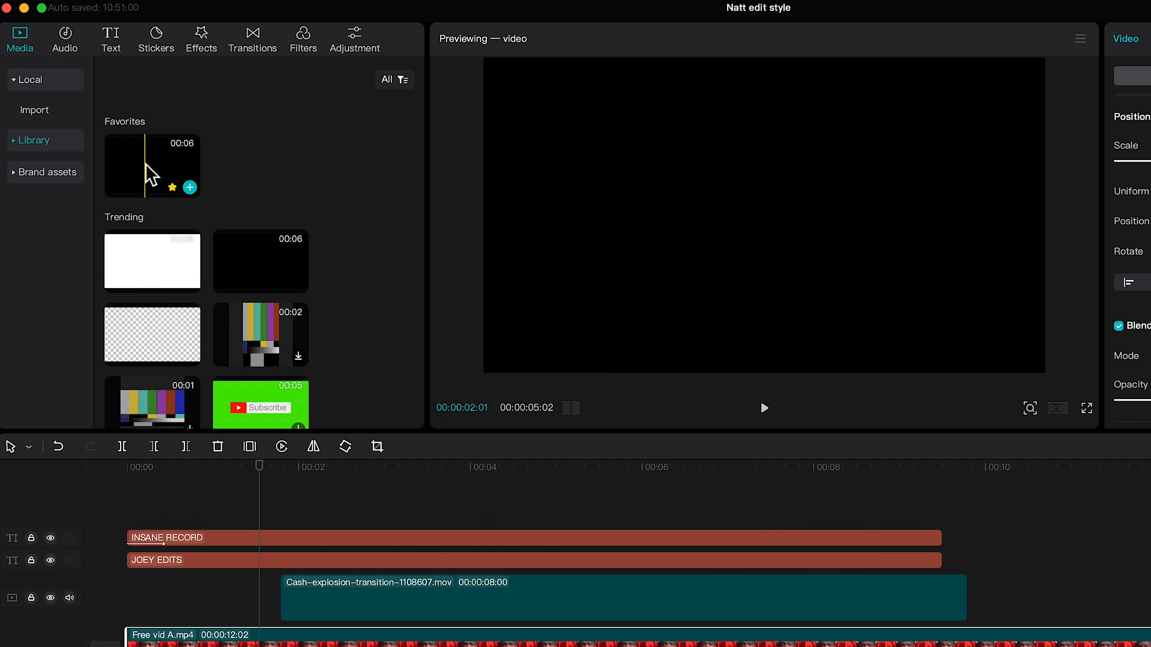
{"action": "left_click_drag", "start_coordinate": [144, 169], "coordinate": [199, 450]}
{"action": "left_click", "coordinate": [282, 437]}
{"action": "right_click", "coordinate": [283, 437]}
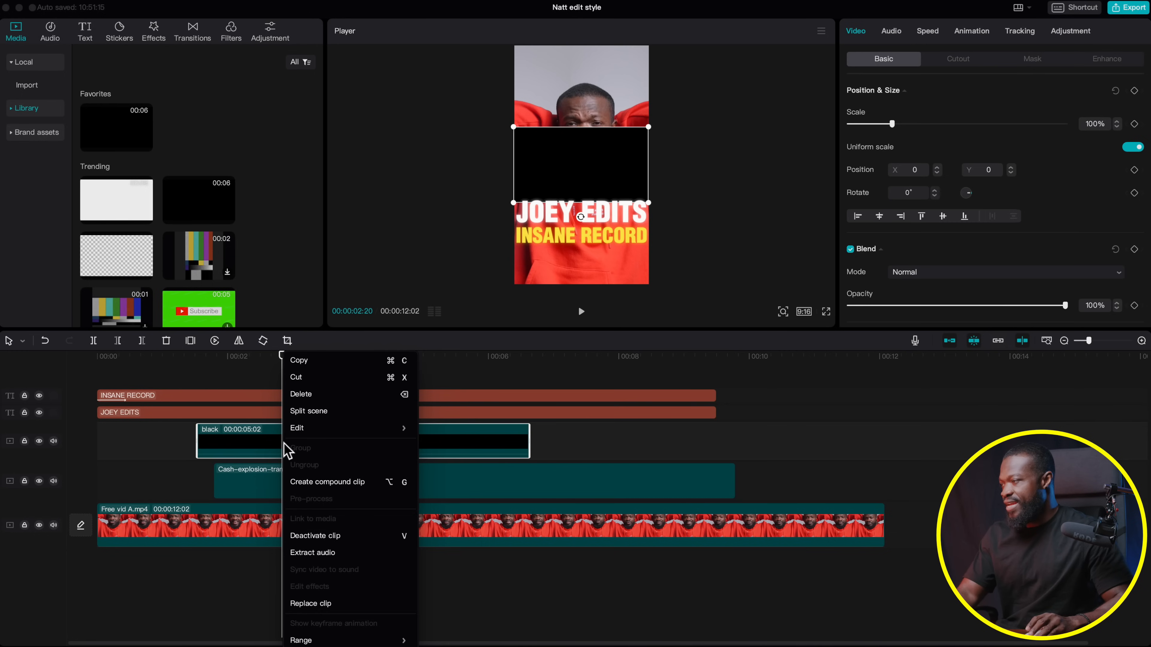
{"action": "mouse_move", "coordinate": [308, 439]}
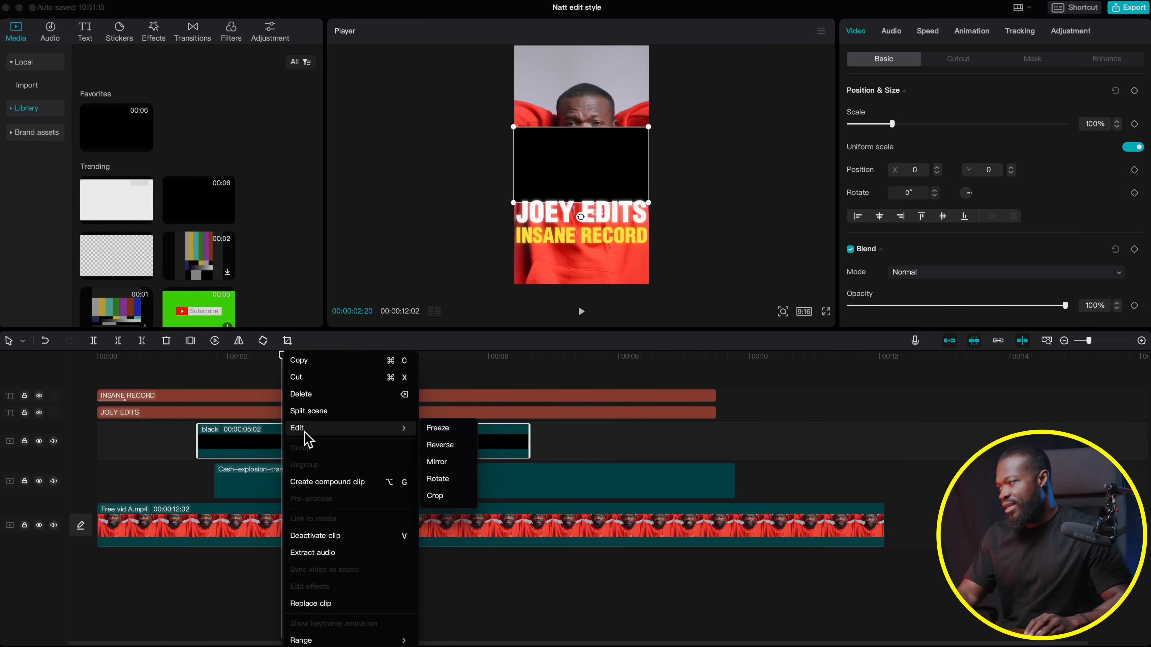
{"action": "left_click", "coordinate": [436, 429]}
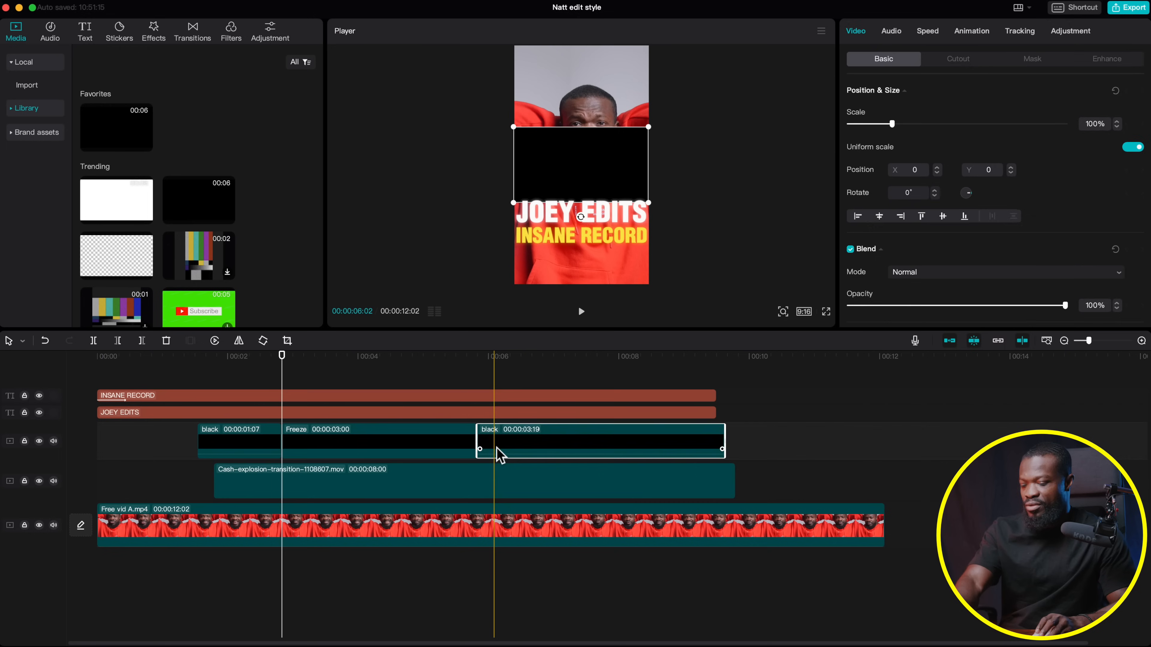
Delete the black pieces around the freeze clip and extend the freeze clip beneath the cash overlay across the full 00:00:12:02
{"action": "key", "text": "Delete"}
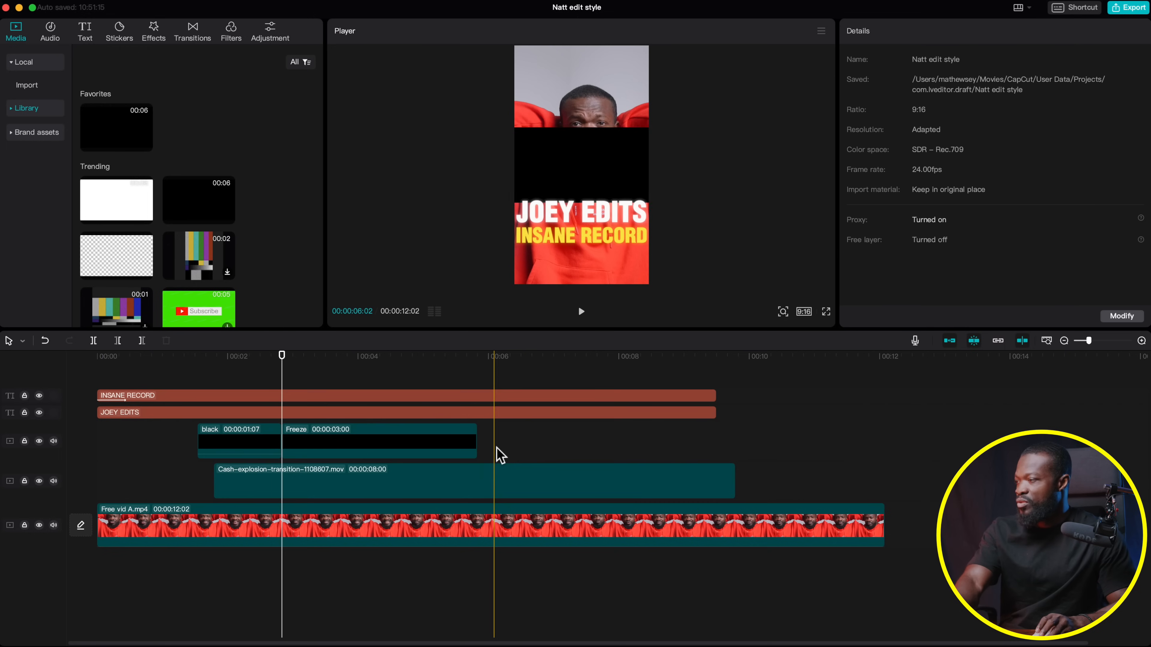
{"action": "left_click", "coordinate": [248, 438]}
{"action": "key", "text": "Delete"}
{"action": "left_click_drag", "start_coordinate": [335, 441], "coordinate": [157, 494]}
{"action": "left_click_drag", "start_coordinate": [294, 481], "coordinate": [884, 480]}
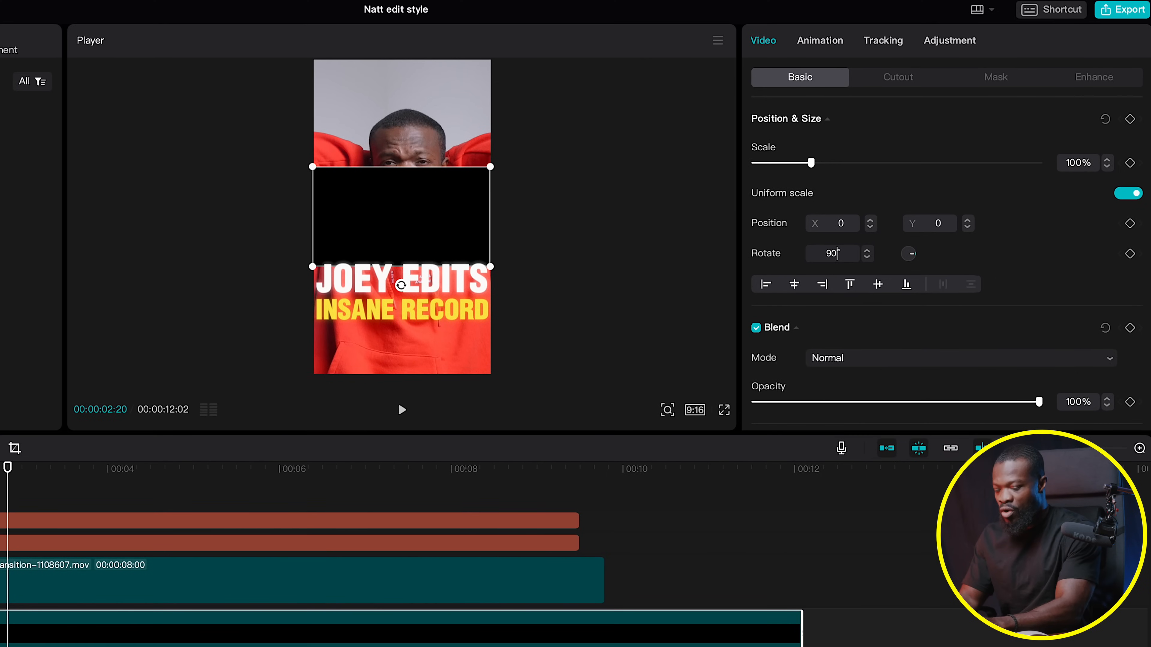
Rotate the black freeze clip to 90° and enlarge it until it covers the whole 9:16 frame
{"action": "key", "text": "Return"}
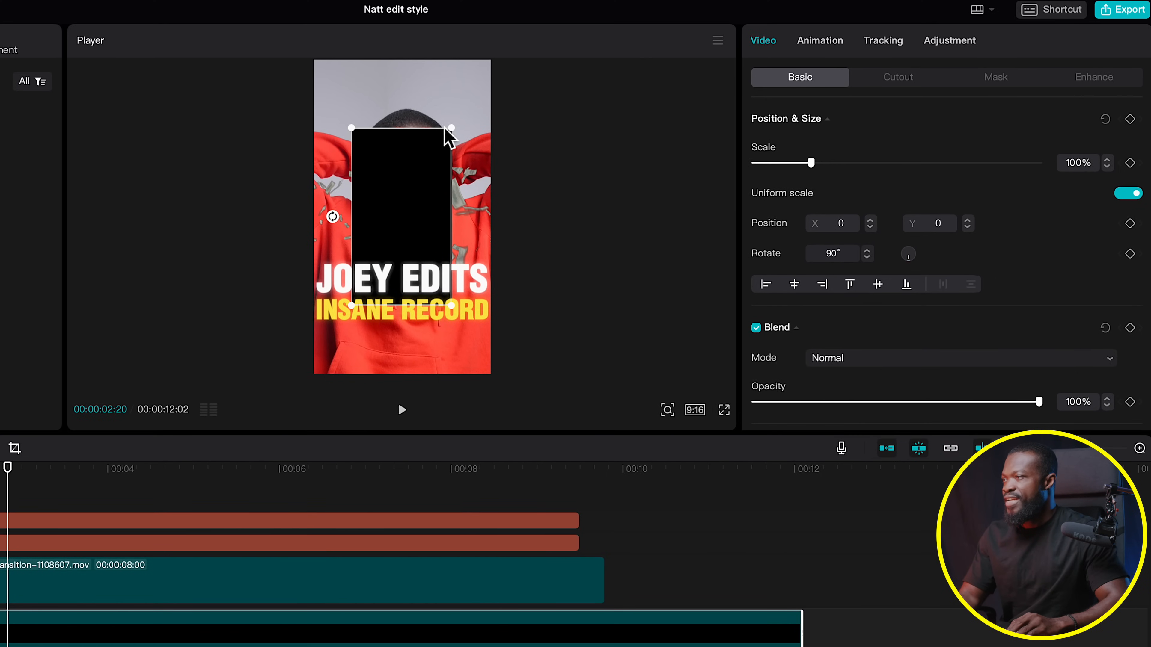
{"action": "left_click_drag", "start_coordinate": [448, 128], "coordinate": [655, 100]}
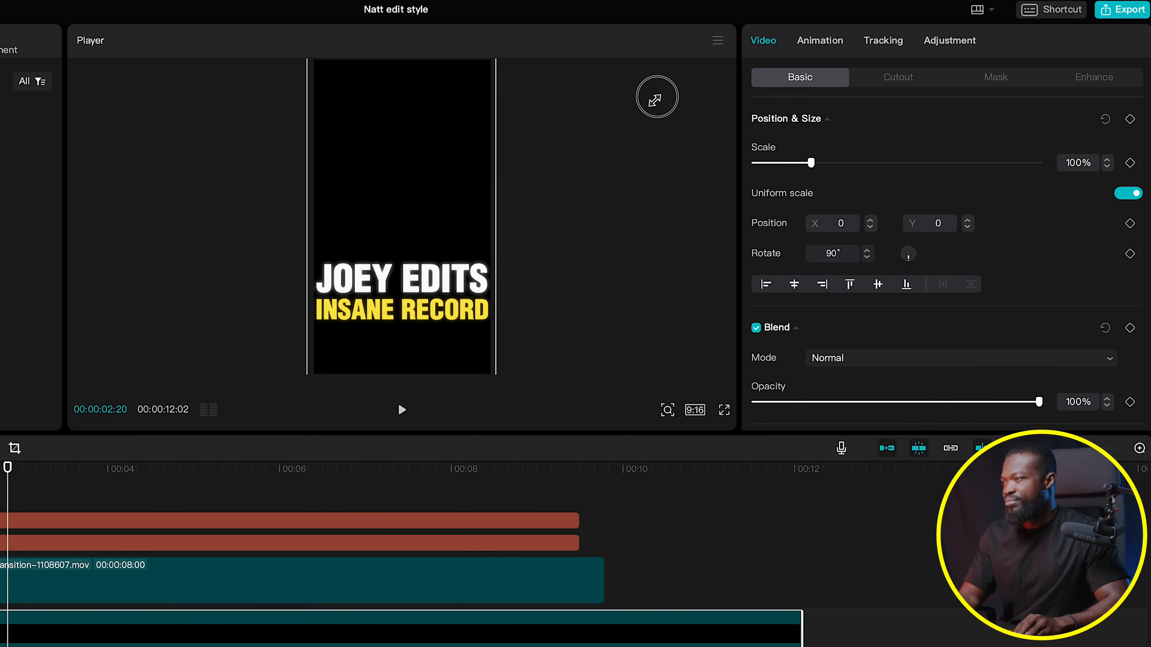
Apply a Split mask to the freeze clip, rotated 90° at X 705 with feather 46, leaving black only along the frame's bottom
{"action": "left_click", "coordinate": [995, 80]}
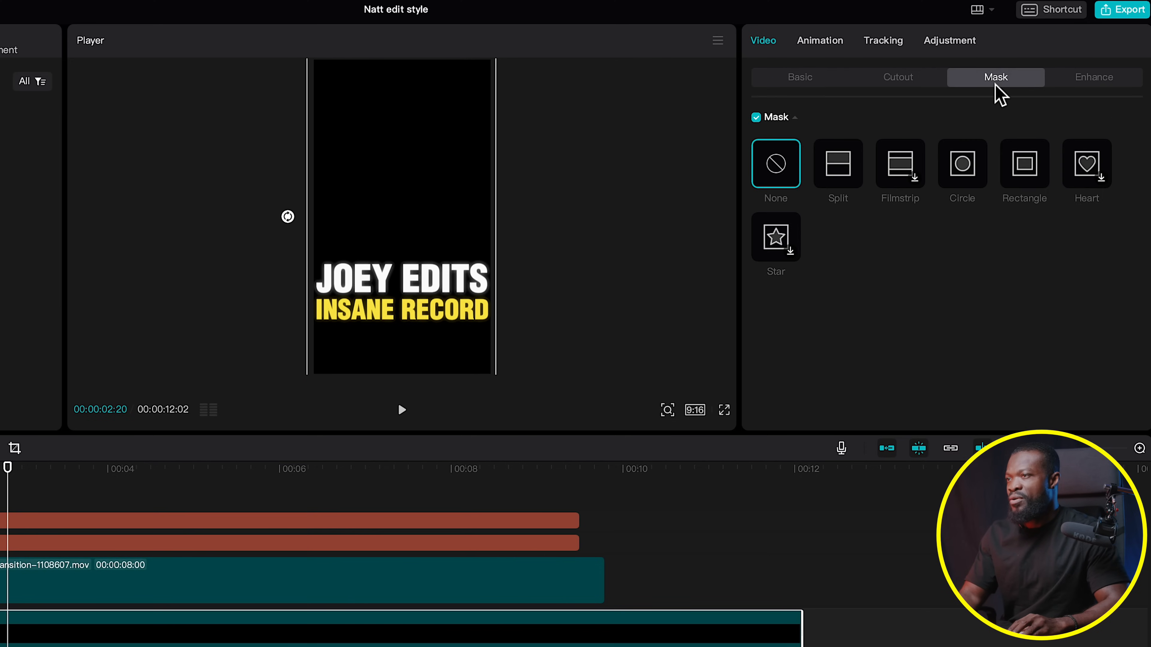
{"action": "left_click", "coordinate": [842, 176]}
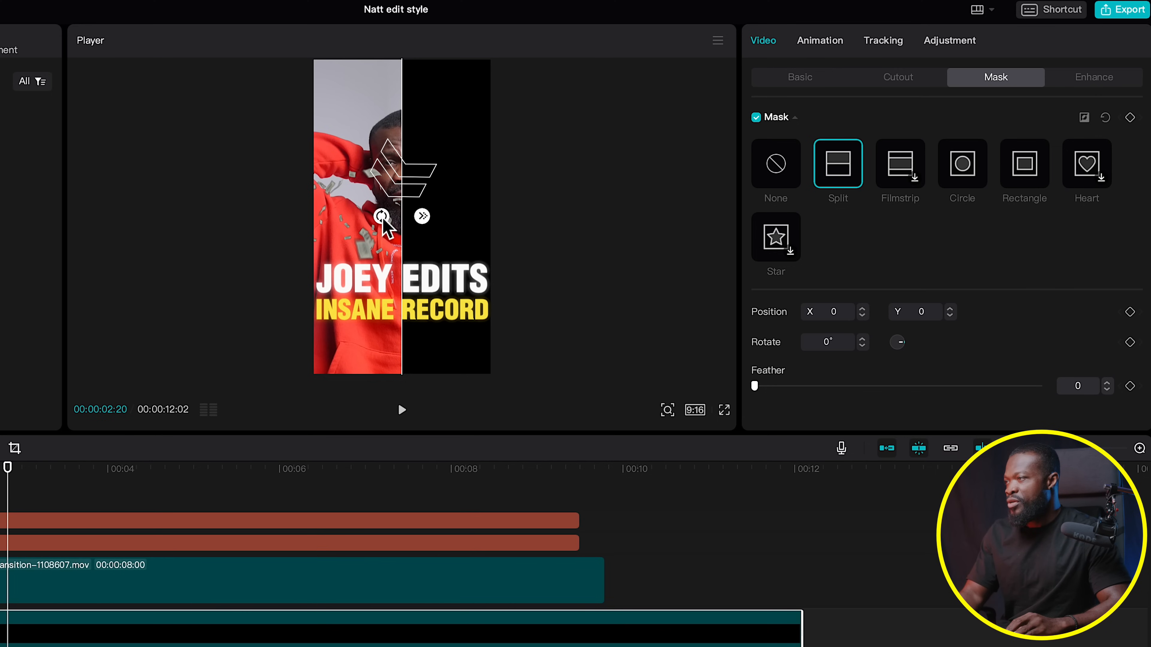
{"action": "left_click_drag", "start_coordinate": [382, 219], "coordinate": [420, 353]}
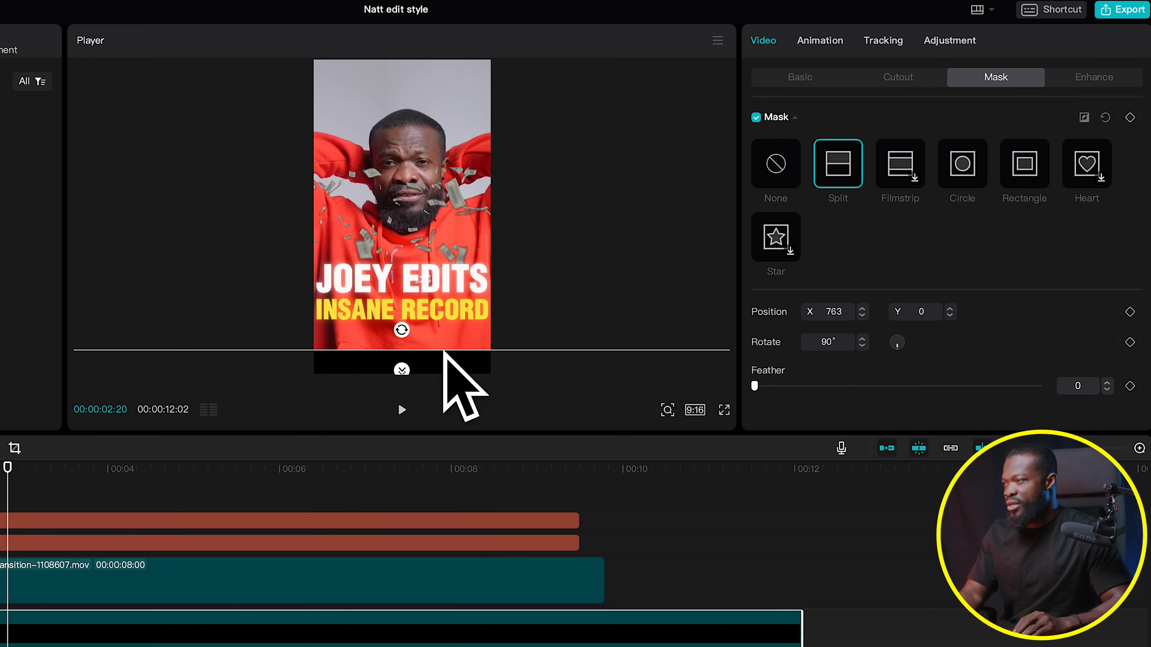
{"action": "left_click_drag", "start_coordinate": [453, 363], "coordinate": [405, 383]}
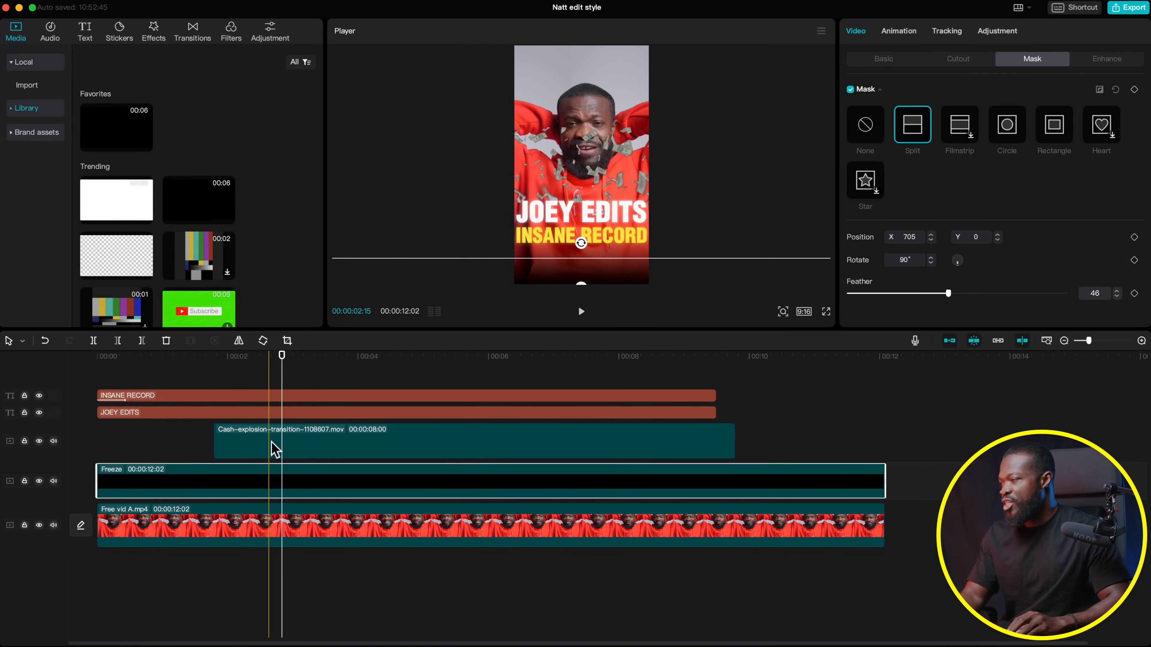
Raise the midpoint of the cash explosion clip's Green (G) curve to tint the money green
{"action": "left_click", "coordinate": [249, 437]}
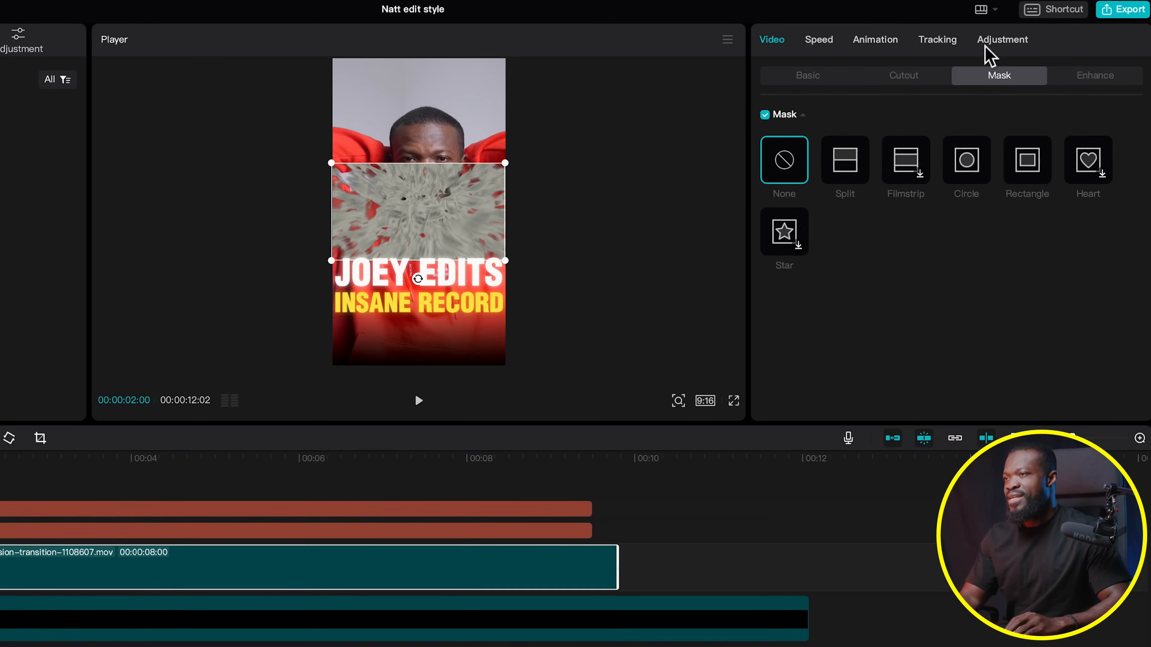
{"action": "left_click", "coordinate": [1009, 45]}
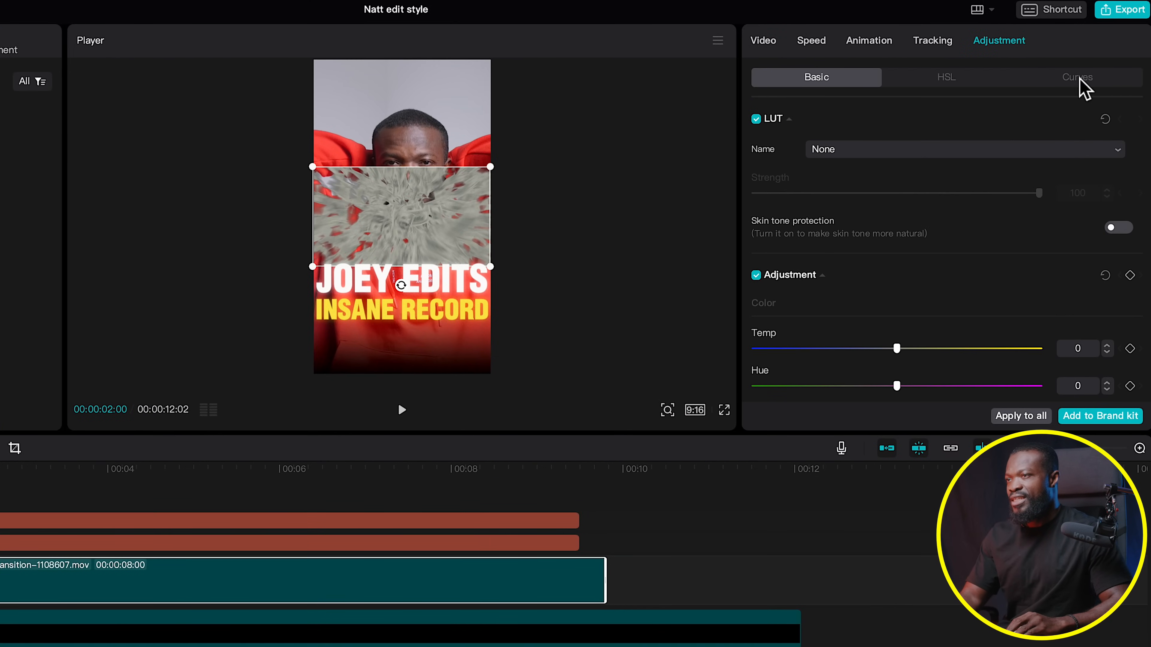
{"action": "left_click", "coordinate": [1078, 78]}
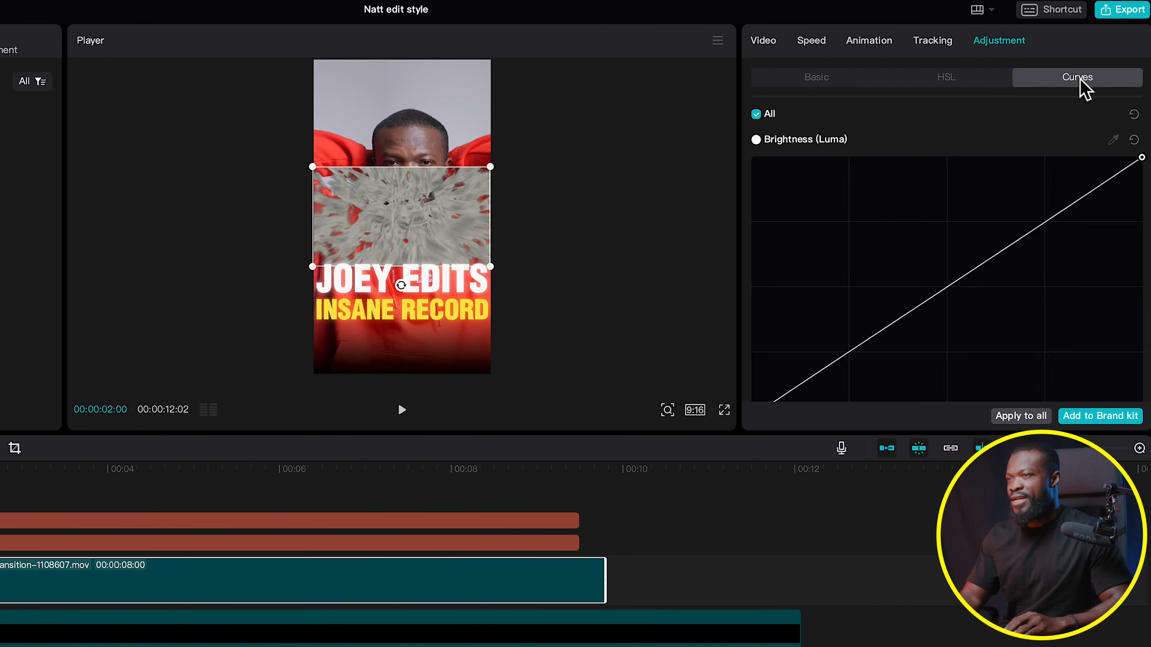
{"action": "scroll", "coordinate": [1002, 327], "scroll_direction": "down", "scroll_amount": 10}
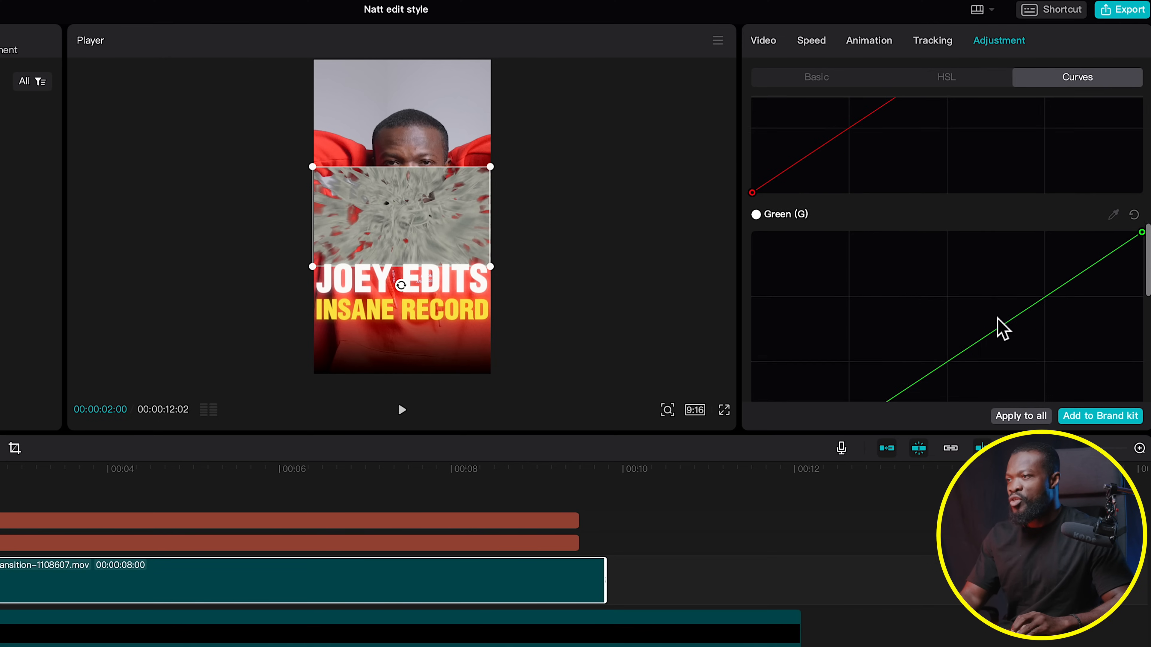
{"action": "scroll", "coordinate": [1000, 327], "scroll_direction": "down", "scroll_amount": 4}
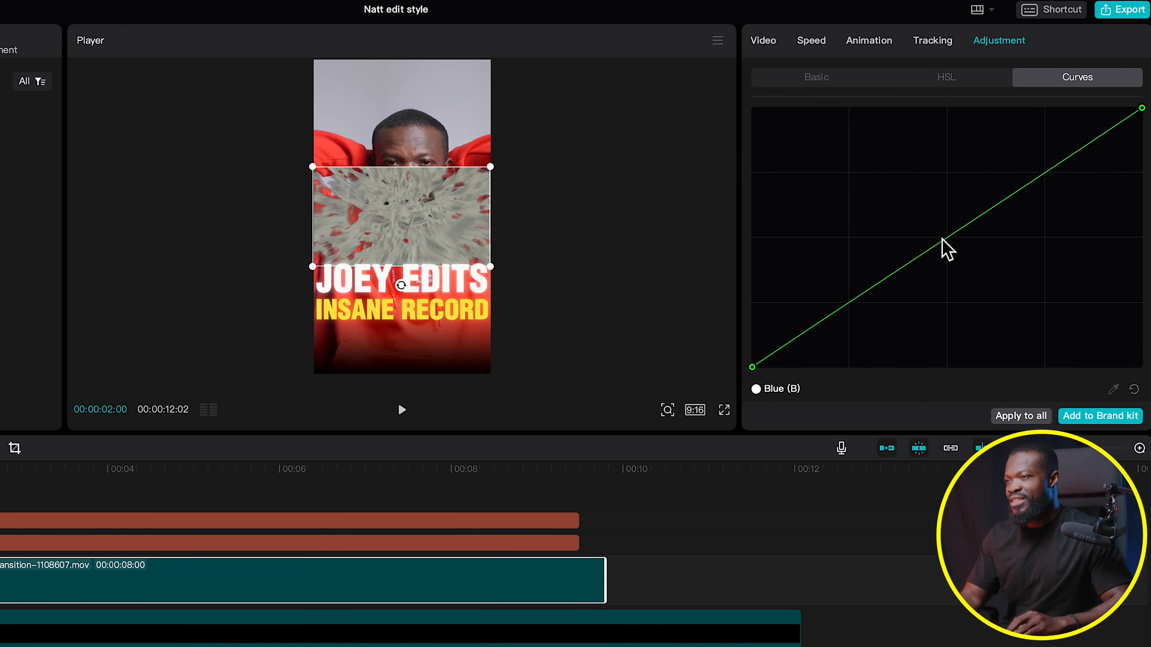
{"action": "left_click_drag", "start_coordinate": [949, 252], "coordinate": [932, 230]}
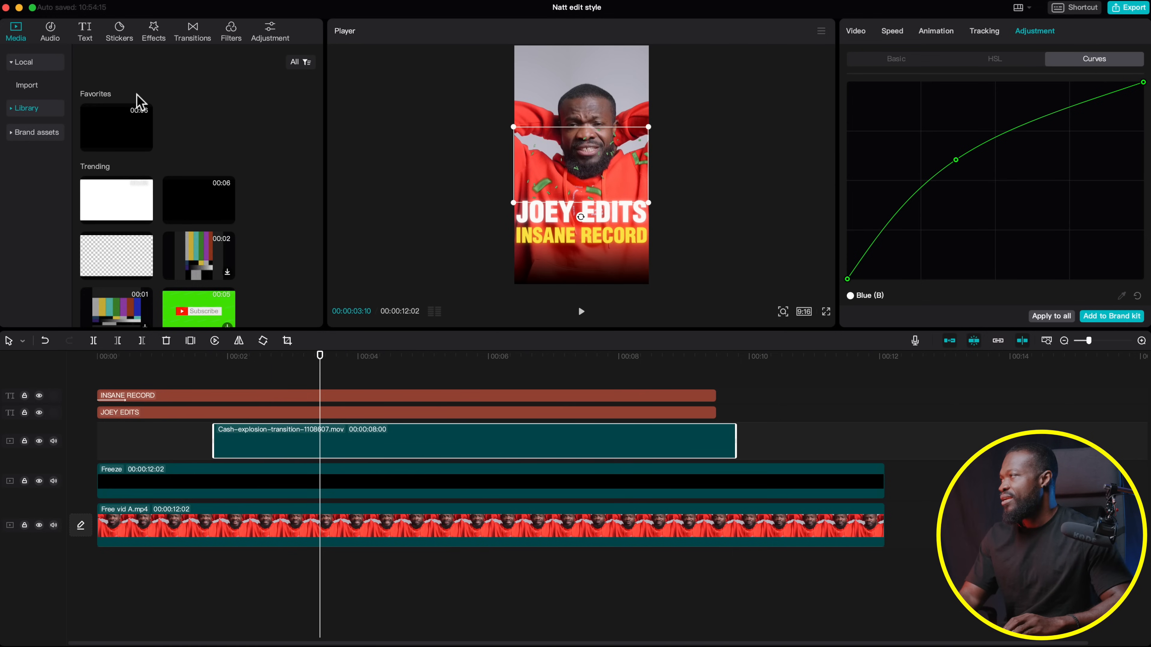
Apply the favourite Blur effect to the cash explosion clip and set its blur to 3
{"action": "left_click", "coordinate": [154, 40]}
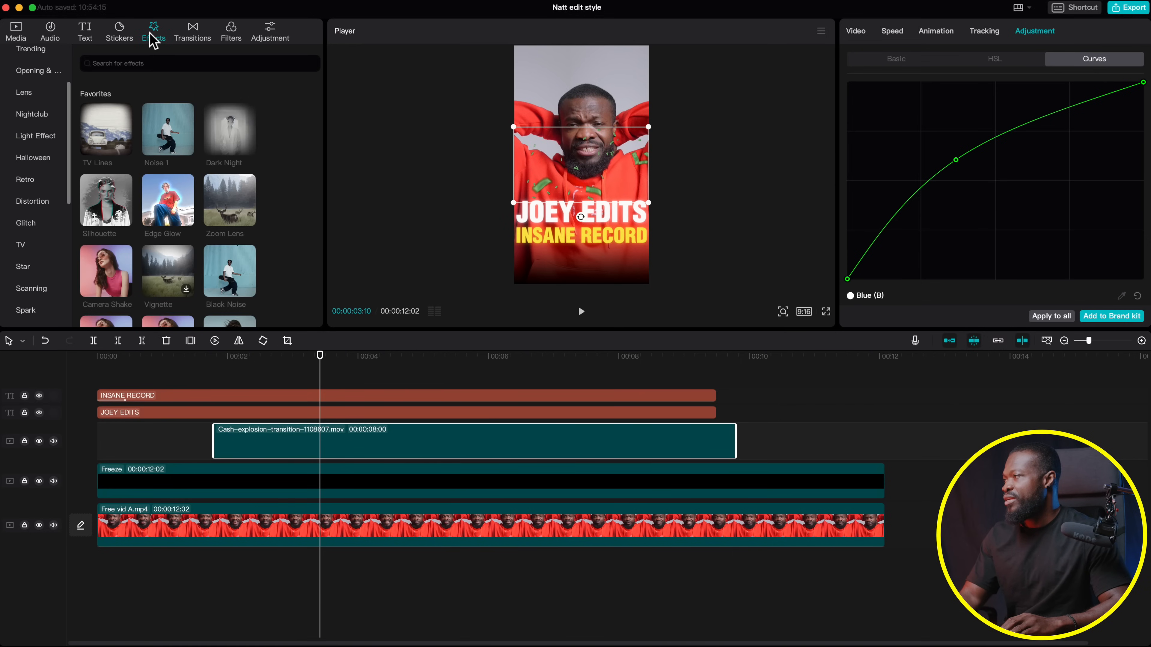
{"action": "scroll", "coordinate": [218, 181], "scroll_direction": "down", "scroll_amount": 5}
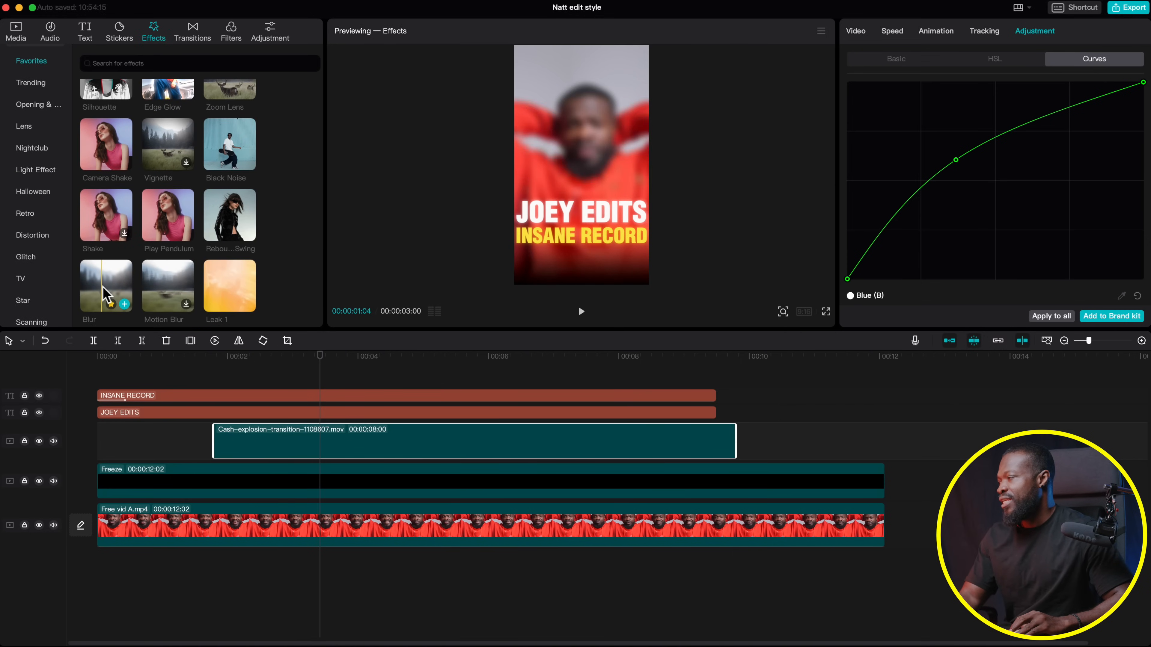
{"action": "left_click", "coordinate": [103, 285]}
{"action": "left_click_drag", "start_coordinate": [103, 285], "coordinate": [230, 449]}
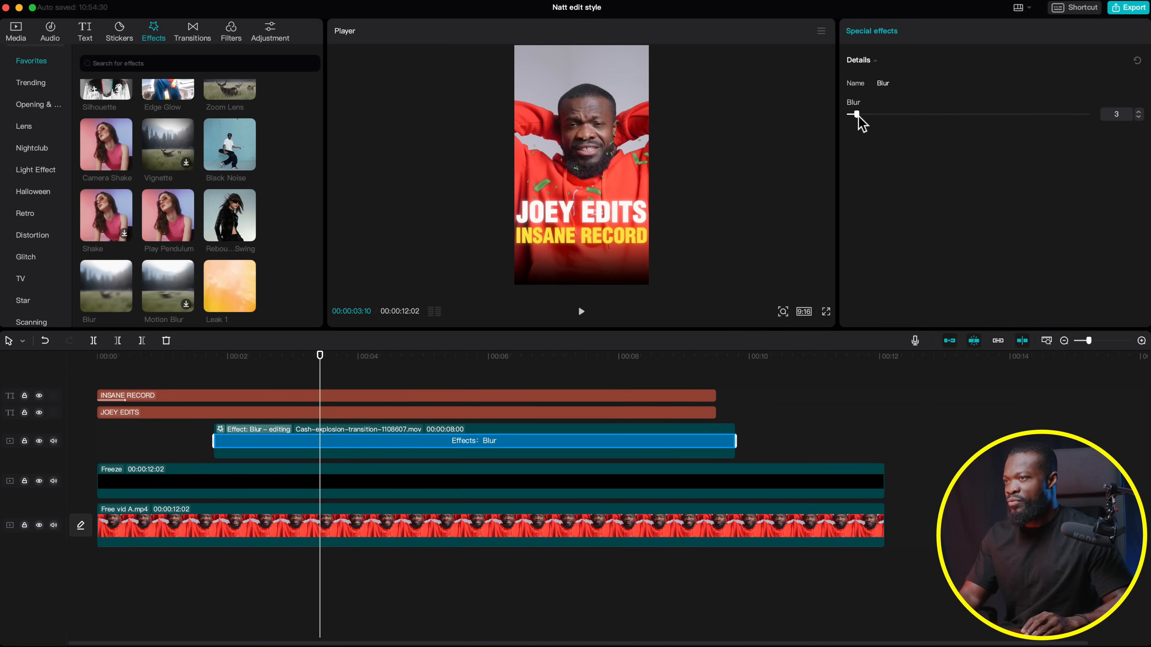
{"action": "left_click", "coordinate": [231, 444]}
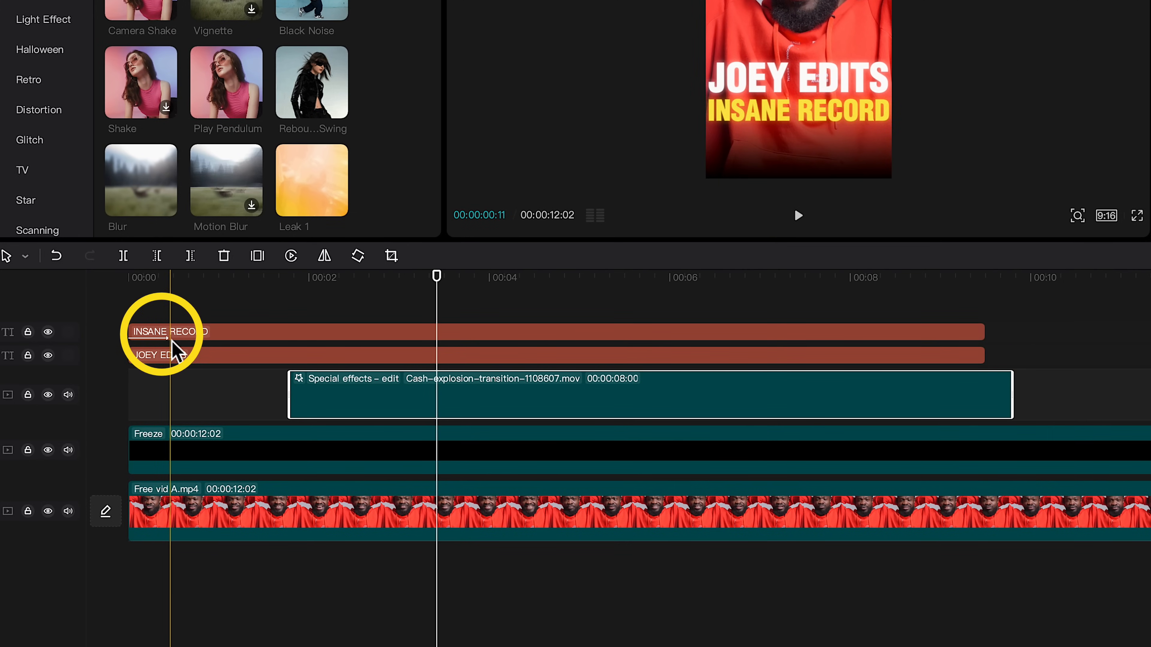
Move the cash explosion clip to start at 00:00:00:11 and lower it to the bottom of the video frame
{"action": "left_click", "coordinate": [171, 292]}
{"action": "left_click_drag", "start_coordinate": [374, 408], "coordinate": [257, 408]}
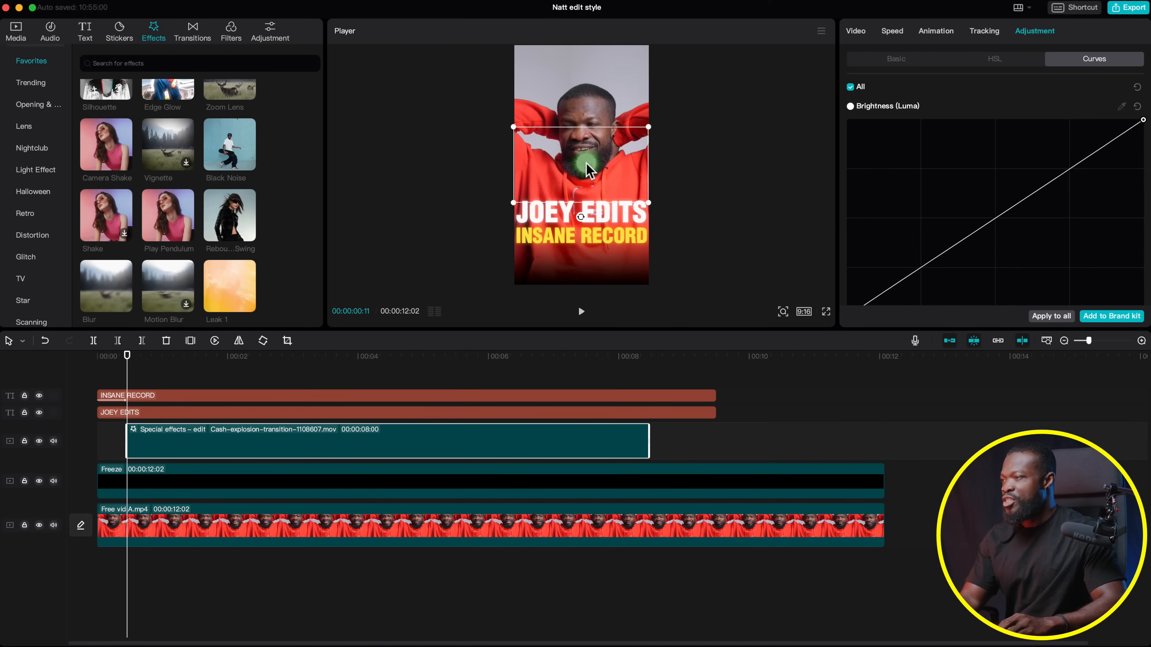
{"action": "left_click_drag", "start_coordinate": [588, 170], "coordinate": [588, 254]}
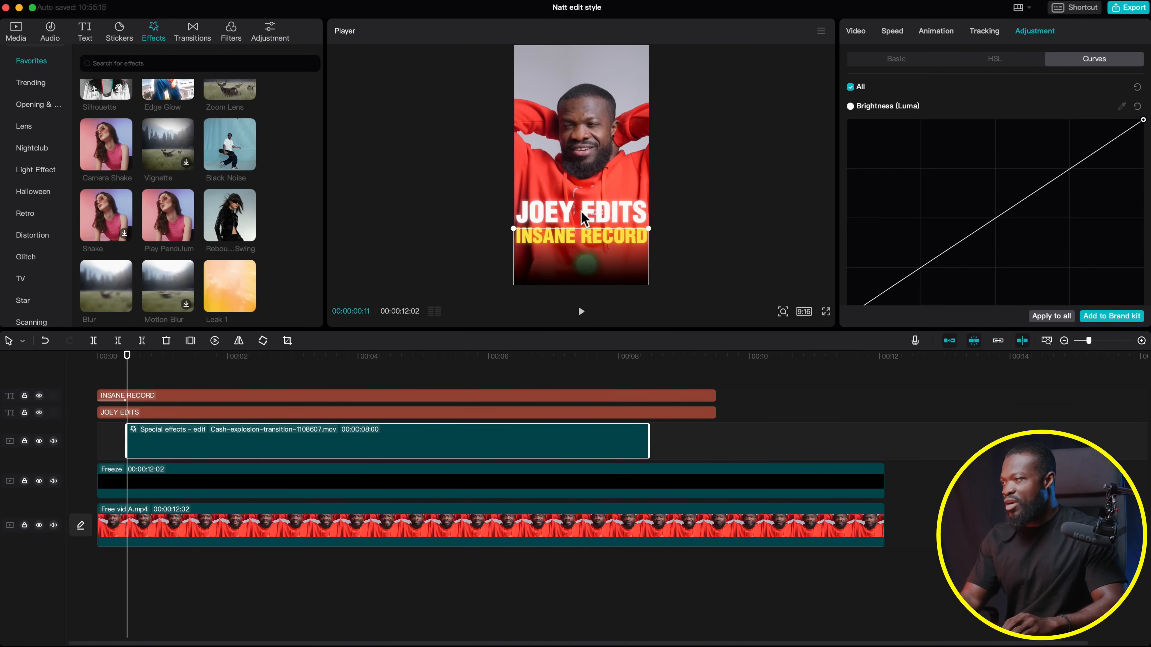
Move the JOEY EDITS and INSANE RECORD titles slightly higher in the frame, keeping them horizontally centred
{"action": "left_click", "coordinate": [152, 413]}
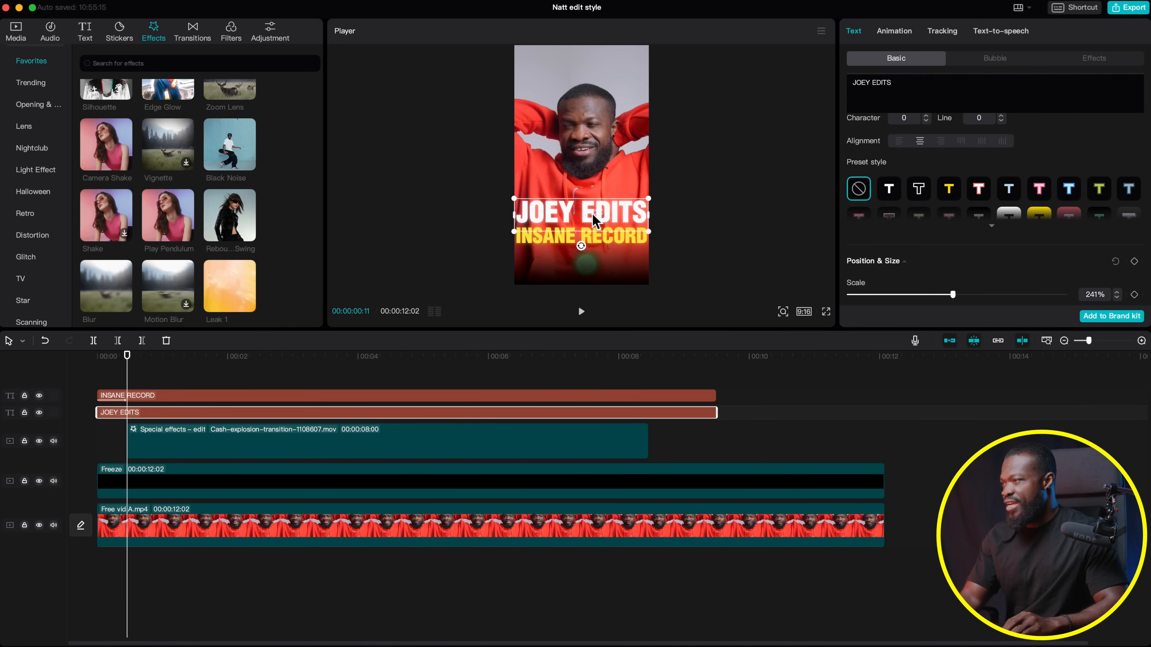
{"action": "left_click_drag", "start_coordinate": [593, 201], "coordinate": [593, 191]}
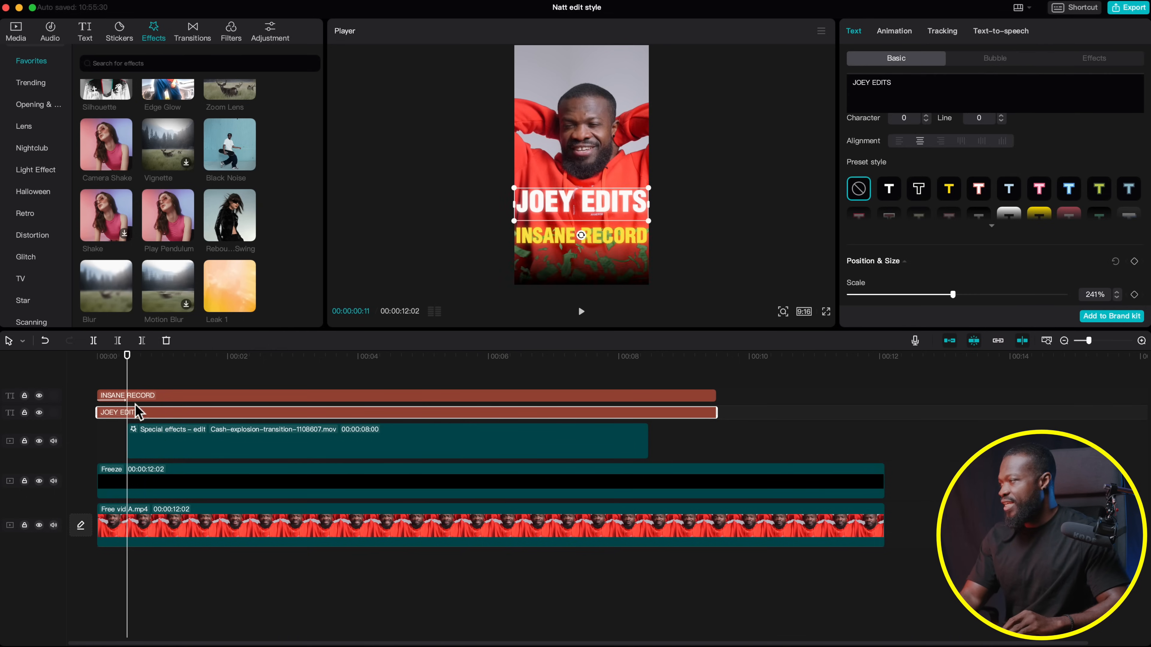
{"action": "left_click", "coordinate": [140, 397]}
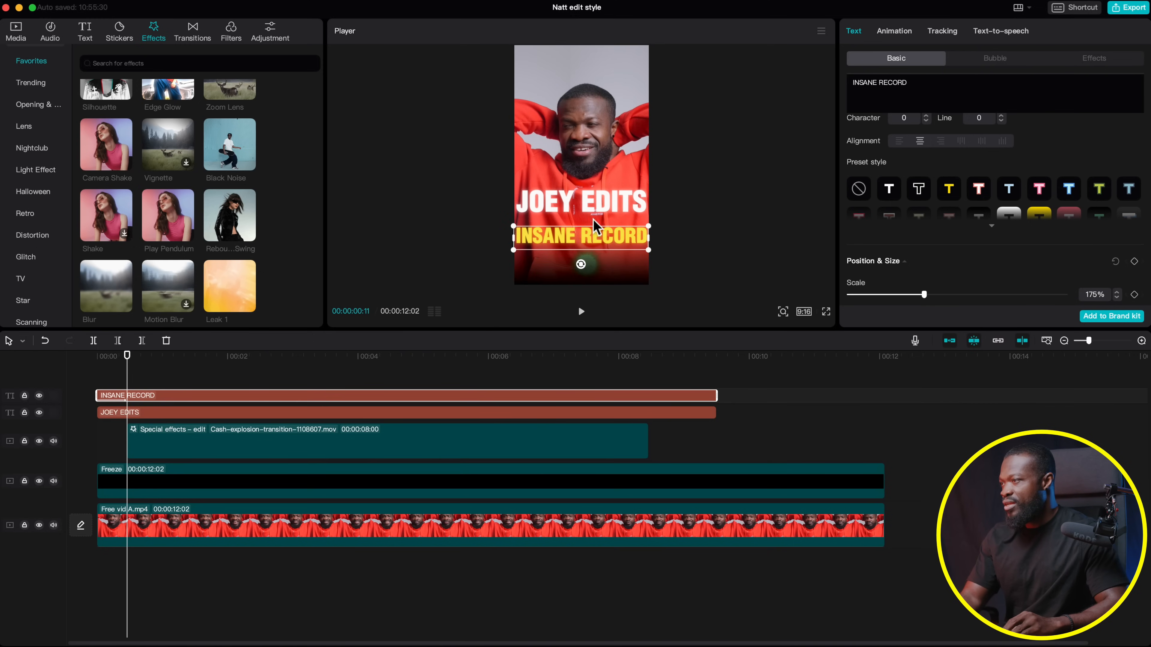
{"action": "left_click_drag", "start_coordinate": [589, 236], "coordinate": [589, 225]}
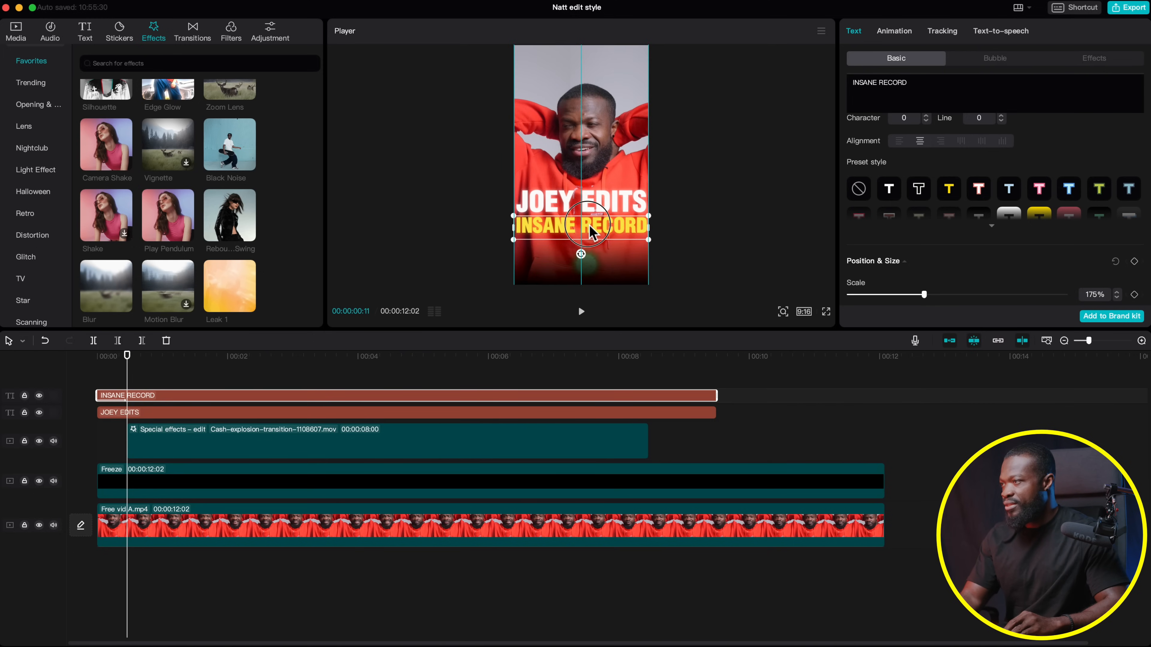
Apply a Split mask to the cash explosion clip, rotated -180° at Y 390 with feather 34, and play back the result
{"action": "left_click", "coordinate": [158, 455]}
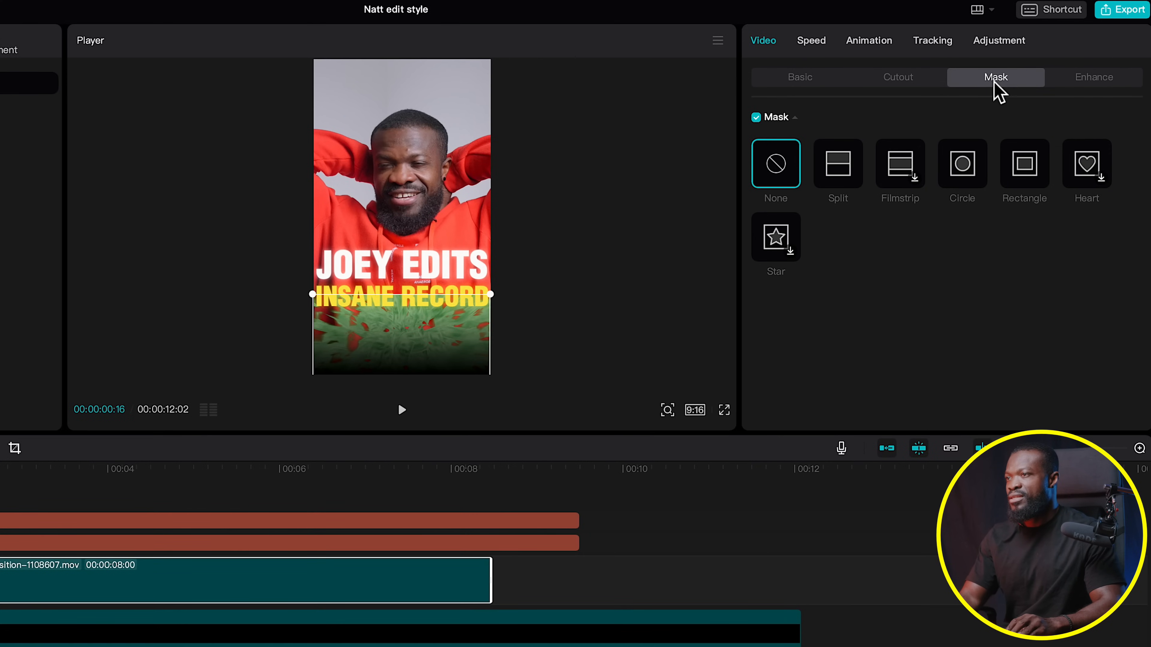
{"action": "left_click", "coordinate": [839, 178]}
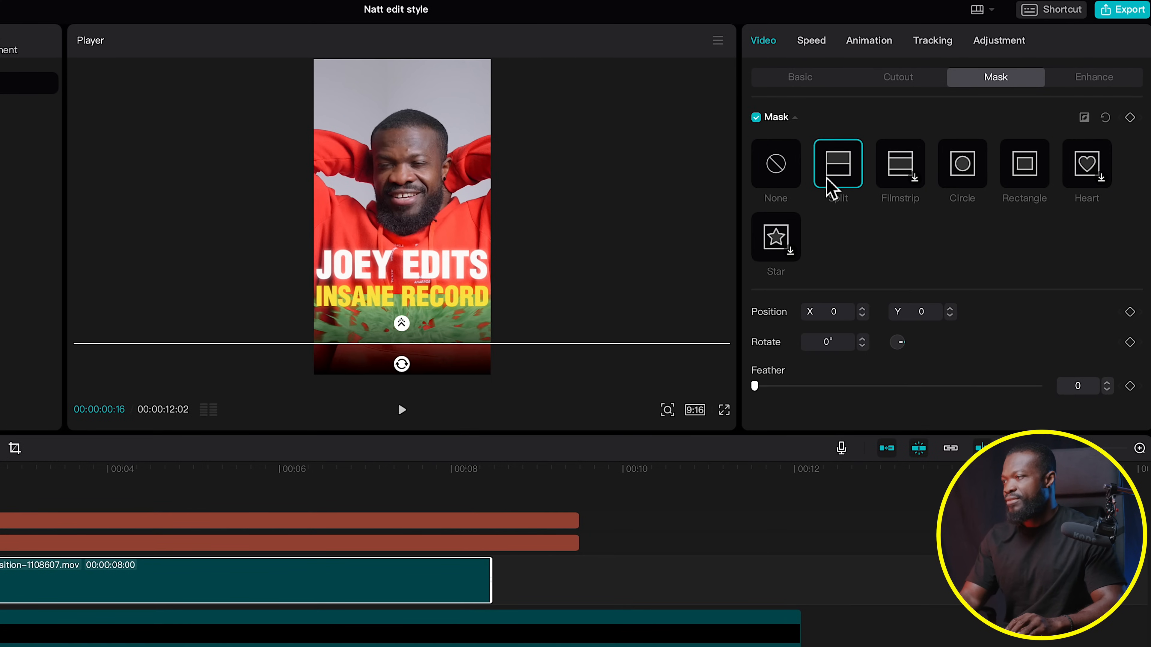
{"action": "left_click_drag", "start_coordinate": [404, 365], "coordinate": [402, 340]}
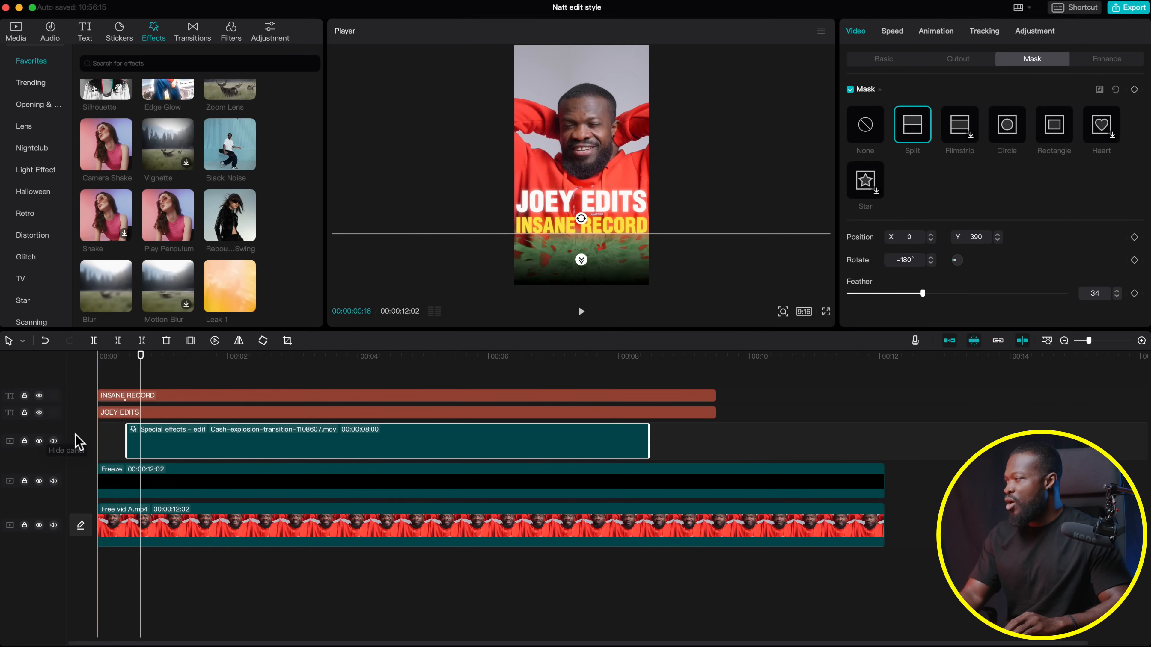
{"action": "left_click", "coordinate": [82, 442]}
{"action": "key", "text": "space"}
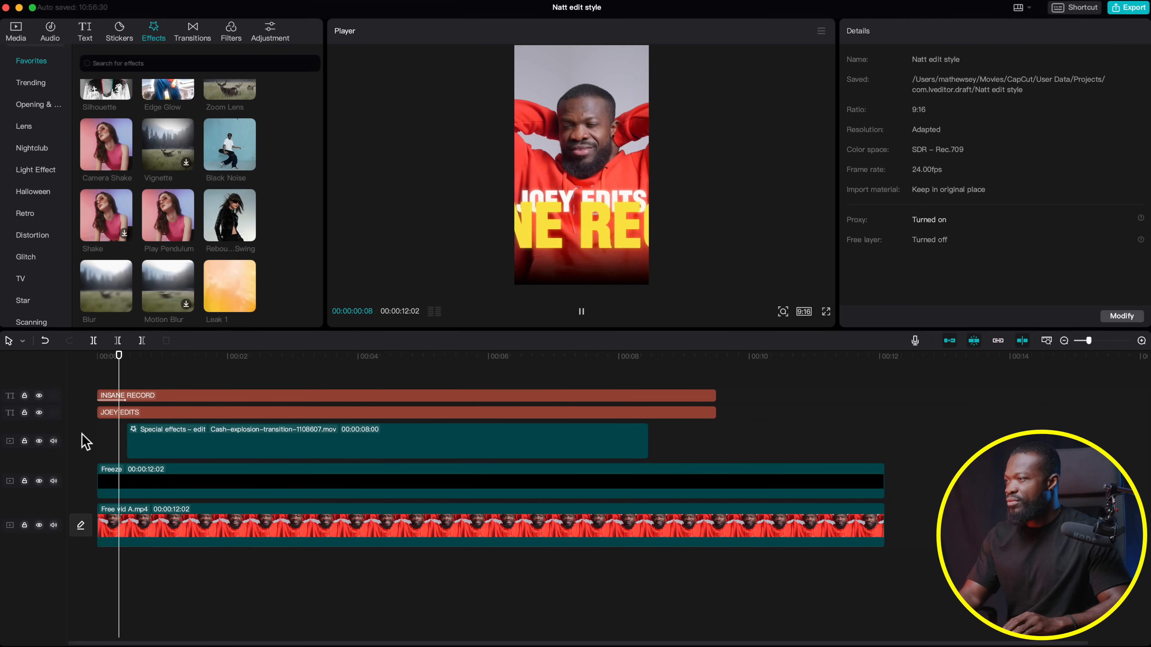
{"action": "left_click", "coordinate": [223, 438]}
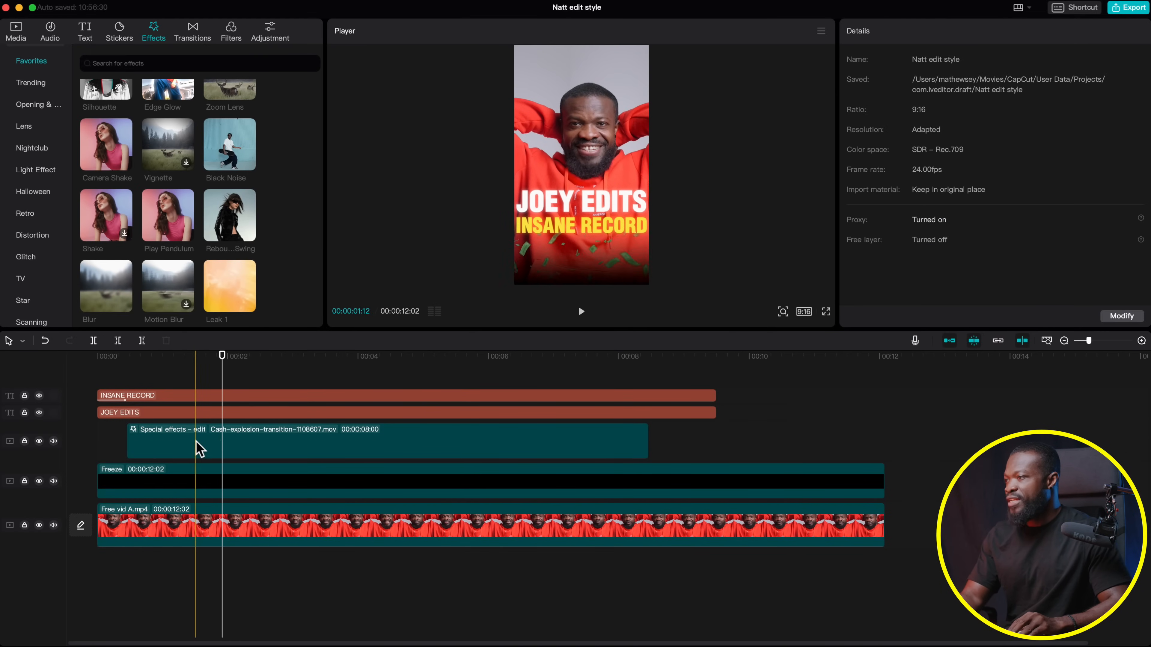
Set the cash explosion clip's layer to 2
{"action": "left_click", "coordinate": [181, 446]}
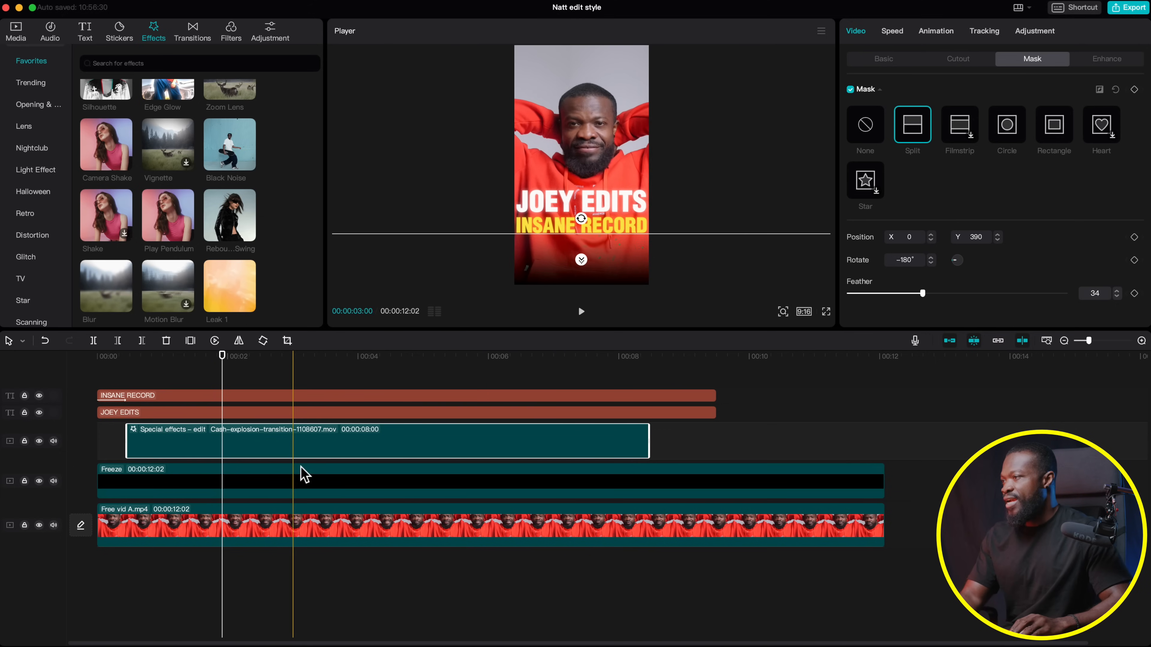
{"action": "left_click", "coordinate": [214, 449]}
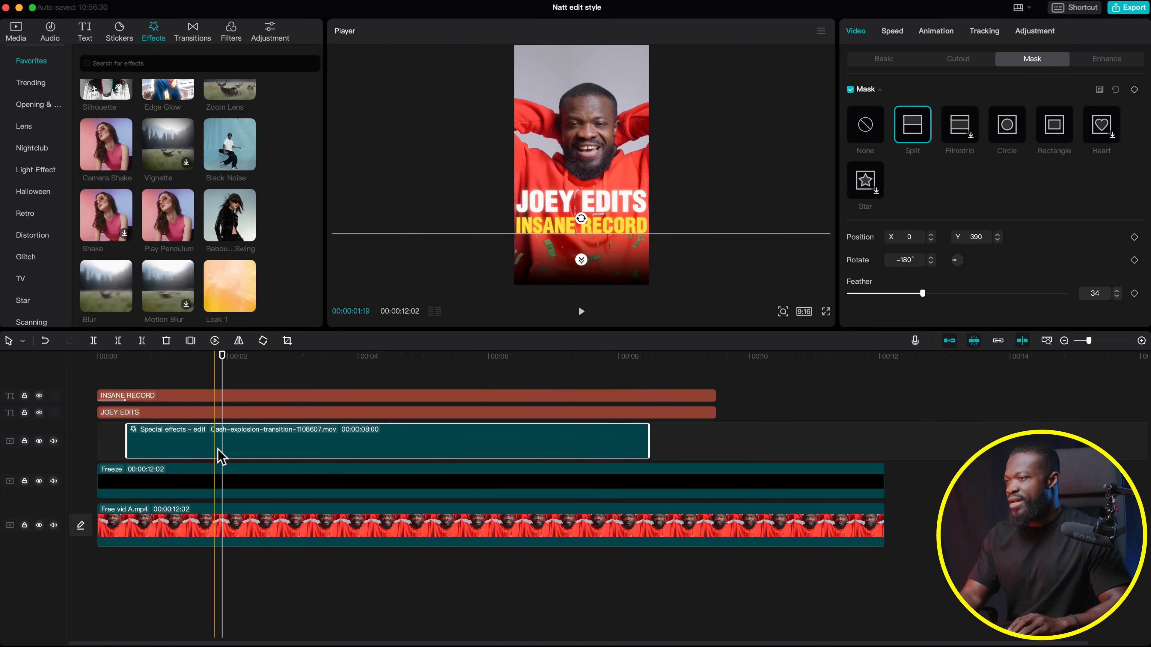
{"action": "left_click", "coordinate": [883, 59]}
{"action": "scroll", "coordinate": [979, 244], "scroll_direction": "down", "scroll_amount": 10}
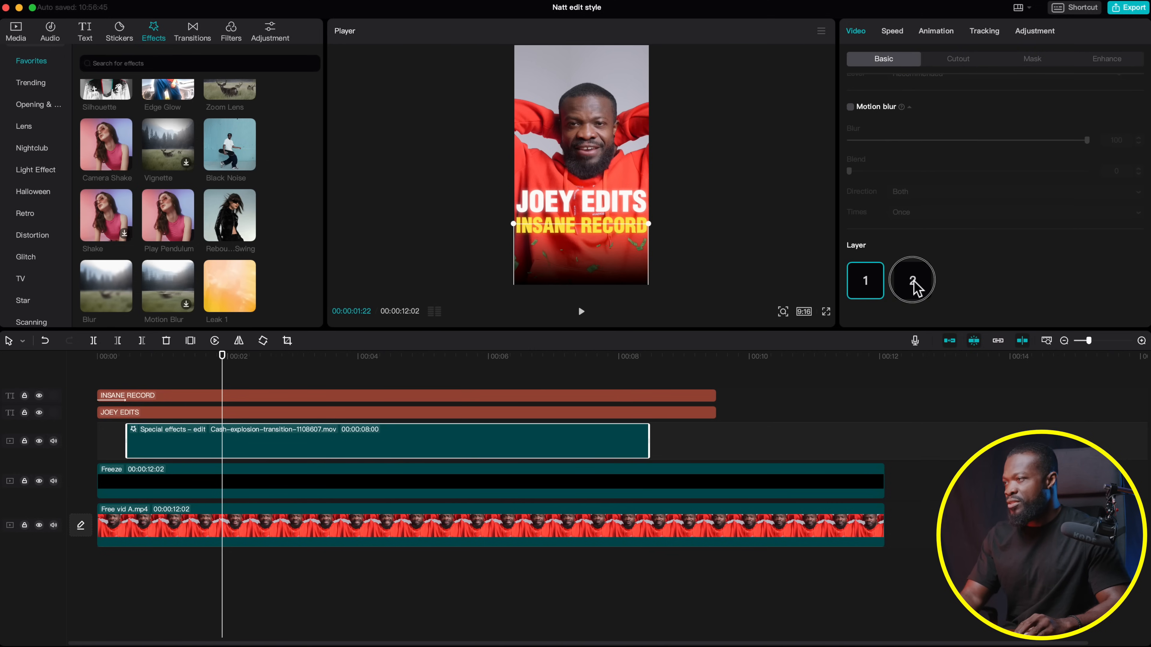
{"action": "left_click", "coordinate": [913, 283]}
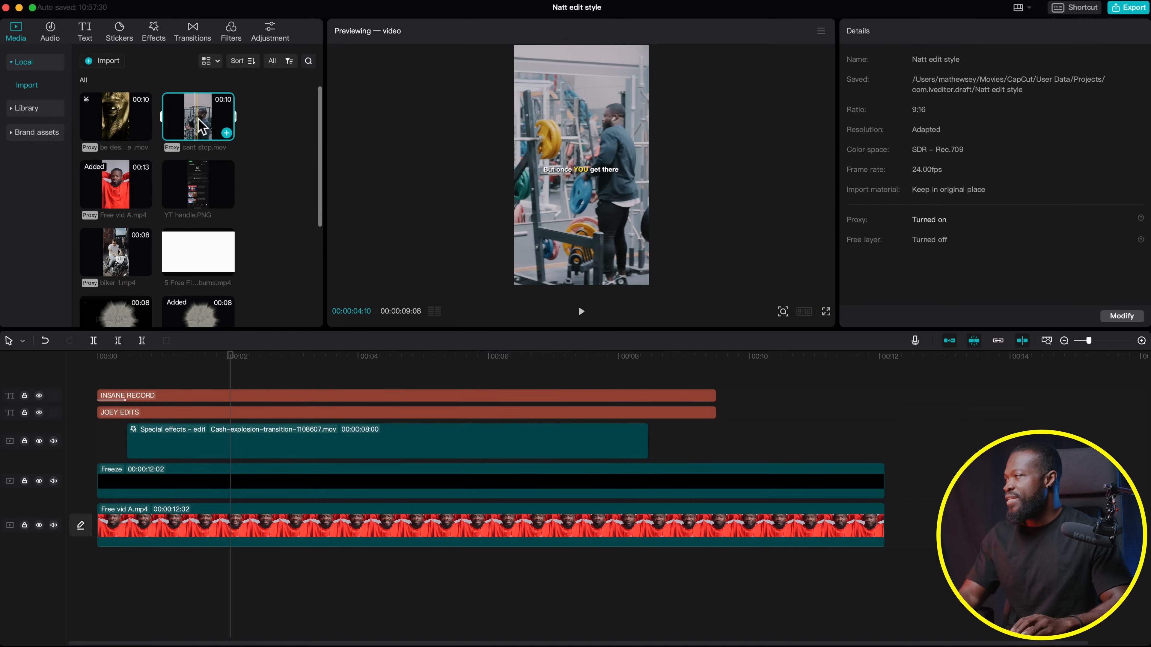
Stack cant stop.mov and the 00:00:04:10 be desperate .mov above the cash explosion clip from about one second, hiding cant stop.mov
{"action": "left_click_drag", "start_coordinate": [199, 125], "coordinate": [172, 374]}
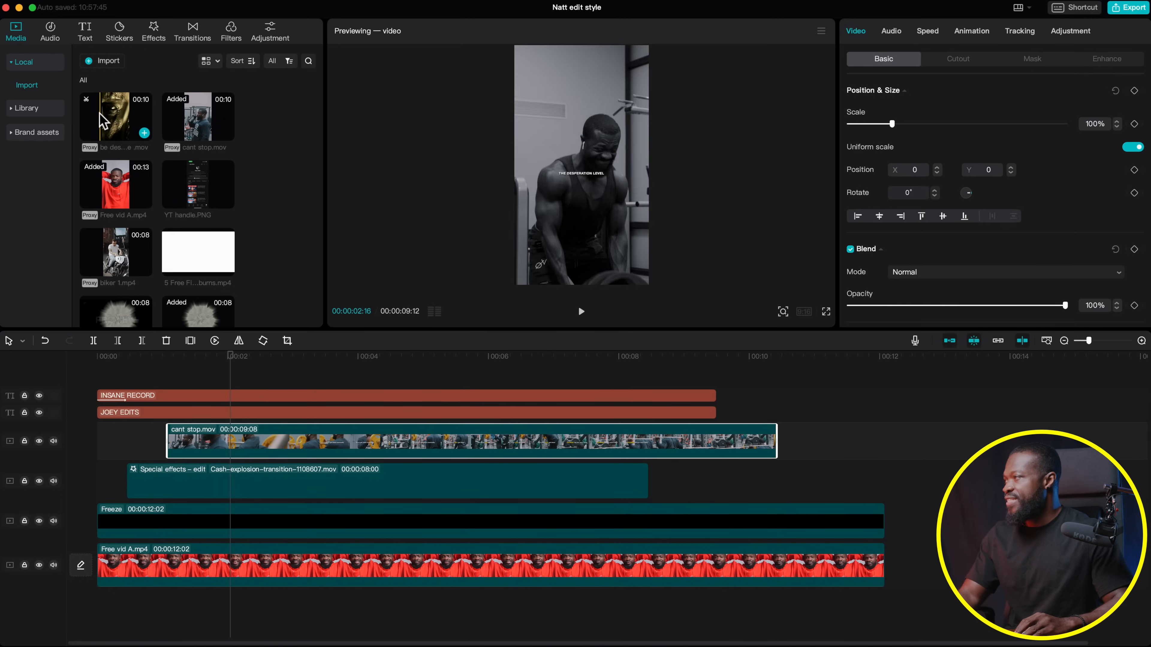
{"action": "left_click_drag", "start_coordinate": [103, 122], "coordinate": [167, 435]}
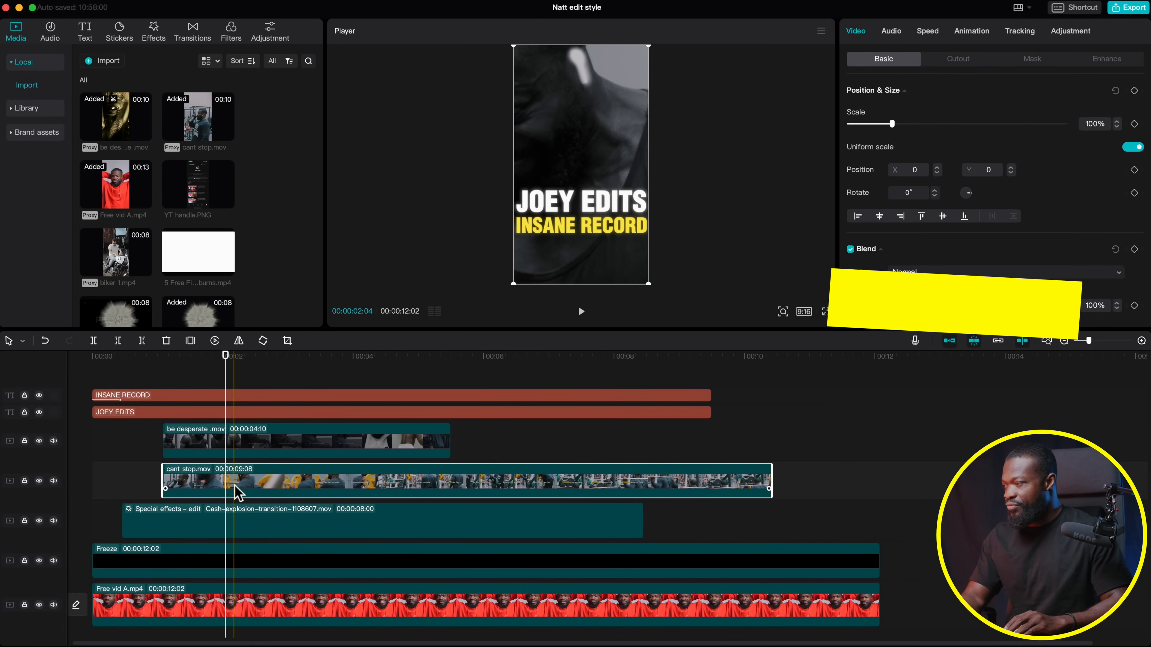
{"action": "key", "text": "v"}
Scale the be desperate .mov clip to 45%
{"action": "left_click", "coordinate": [222, 448]}
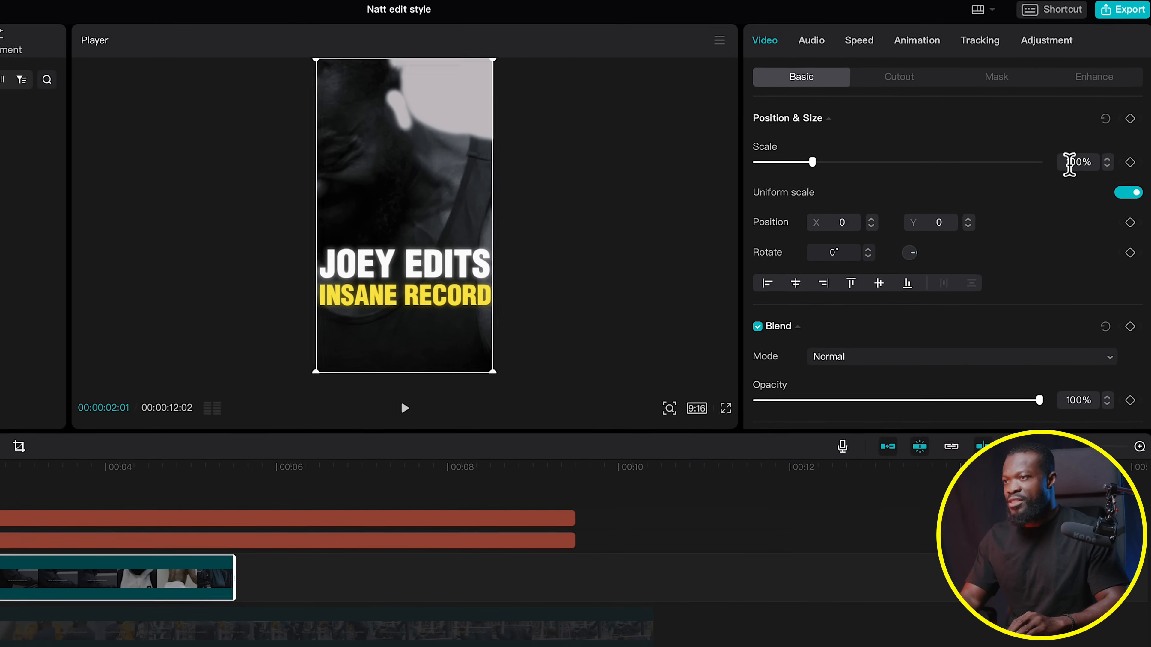
{"action": "left_click", "coordinate": [1096, 124]}
{"action": "type", "text": "45"}
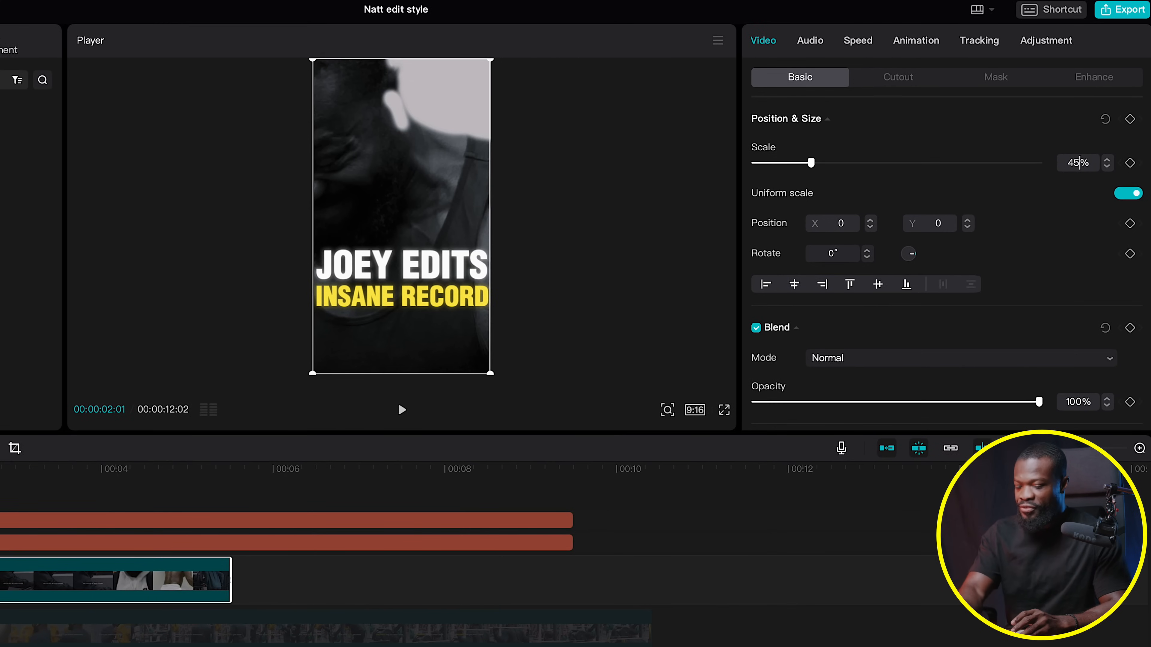
{"action": "key", "text": "Return"}
Give be desperate .mov a 1050 × 1867 Rectangle mask with round corners of 25 and move the clip to X -521, Y 1057
{"action": "left_click", "coordinate": [997, 78]}
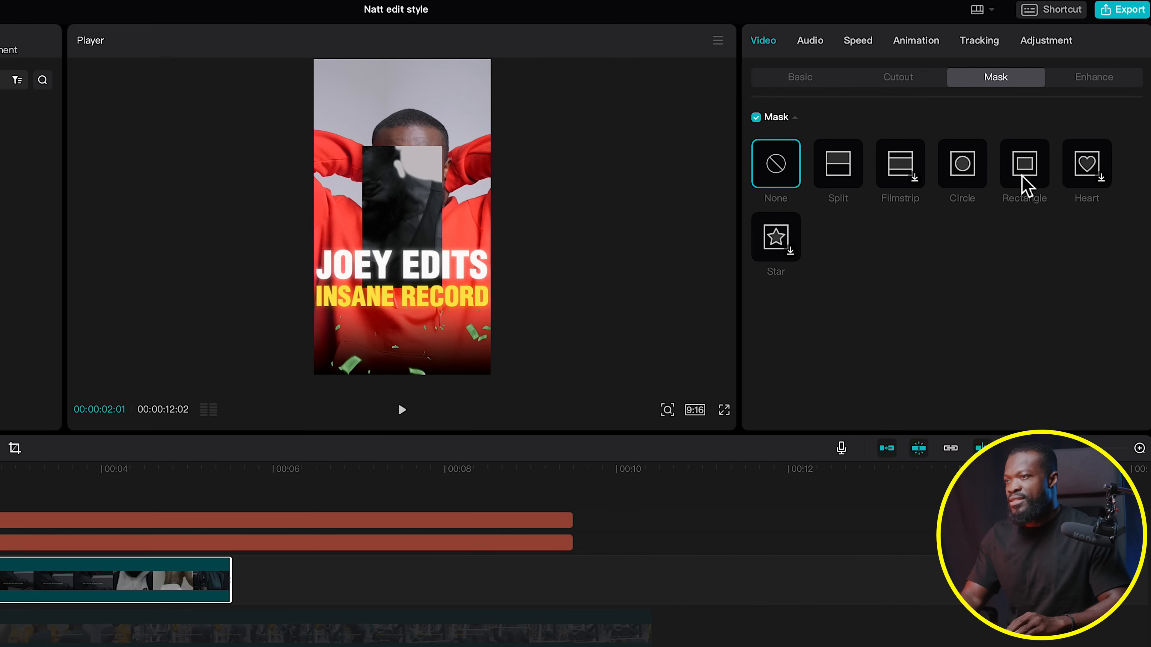
{"action": "left_click", "coordinate": [1025, 165]}
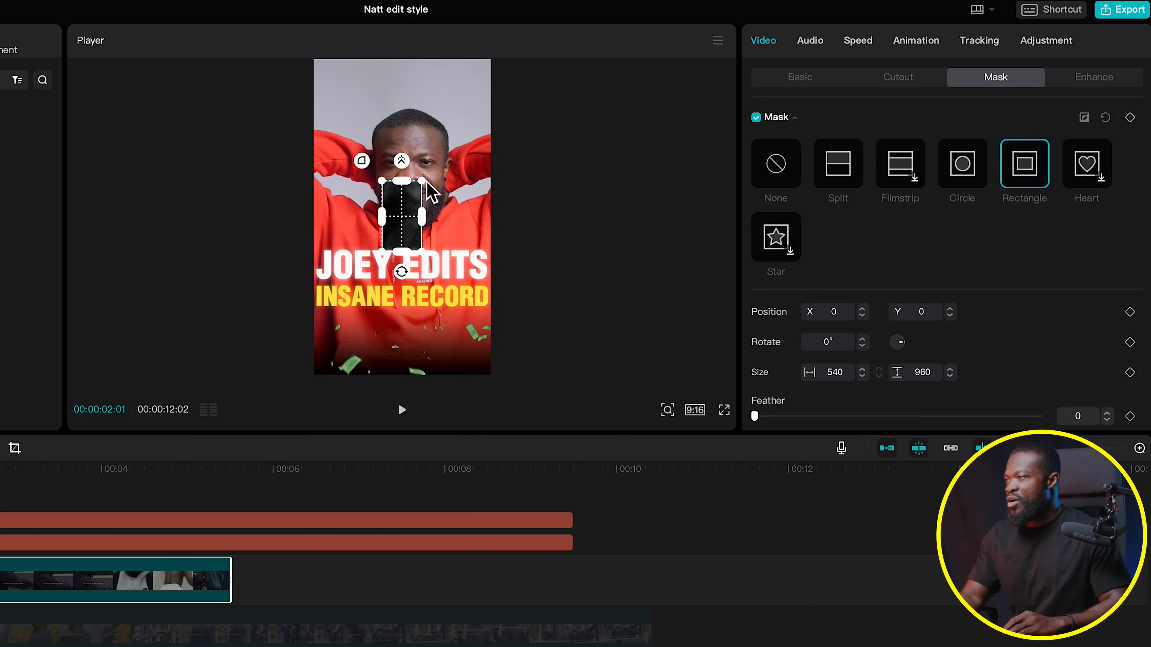
{"action": "mouse_move", "coordinate": [426, 182]}
{"action": "left_mouse_down"}
{"action": "mouse_move", "coordinate": [455, 180]}
{"action": "mouse_move", "coordinate": [444, 177]}
{"action": "left_mouse_up"}
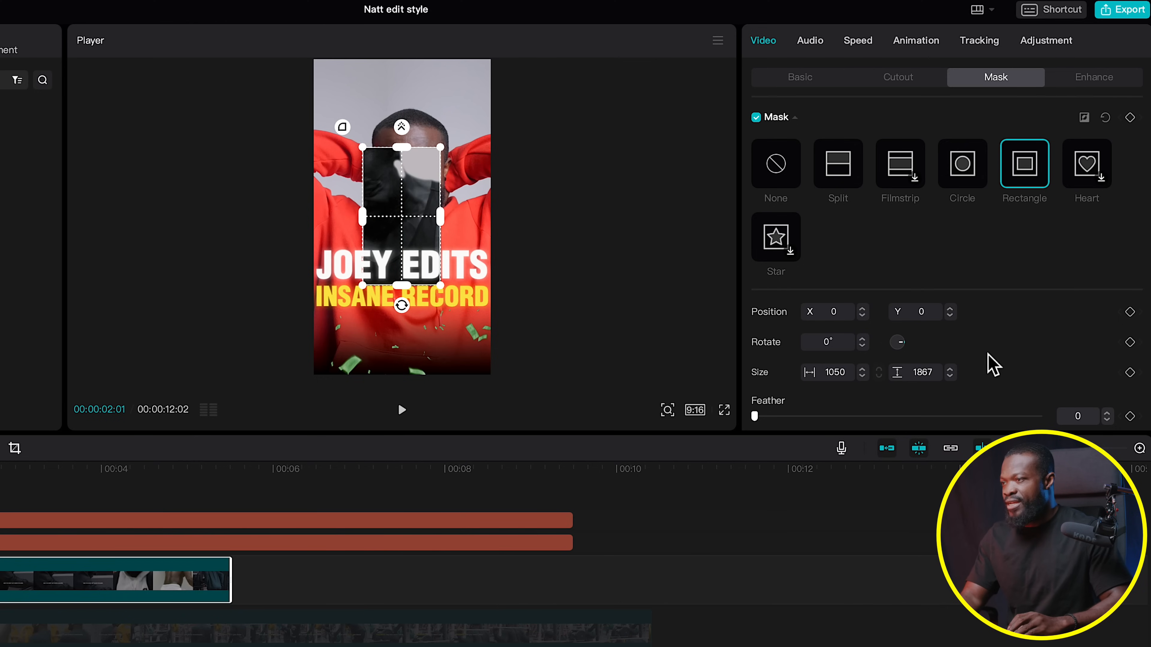
{"action": "scroll", "coordinate": [990, 363], "scroll_direction": "down", "scroll_amount": 2}
{"action": "scroll", "coordinate": [990, 362], "scroll_direction": "down", "scroll_amount": 1}
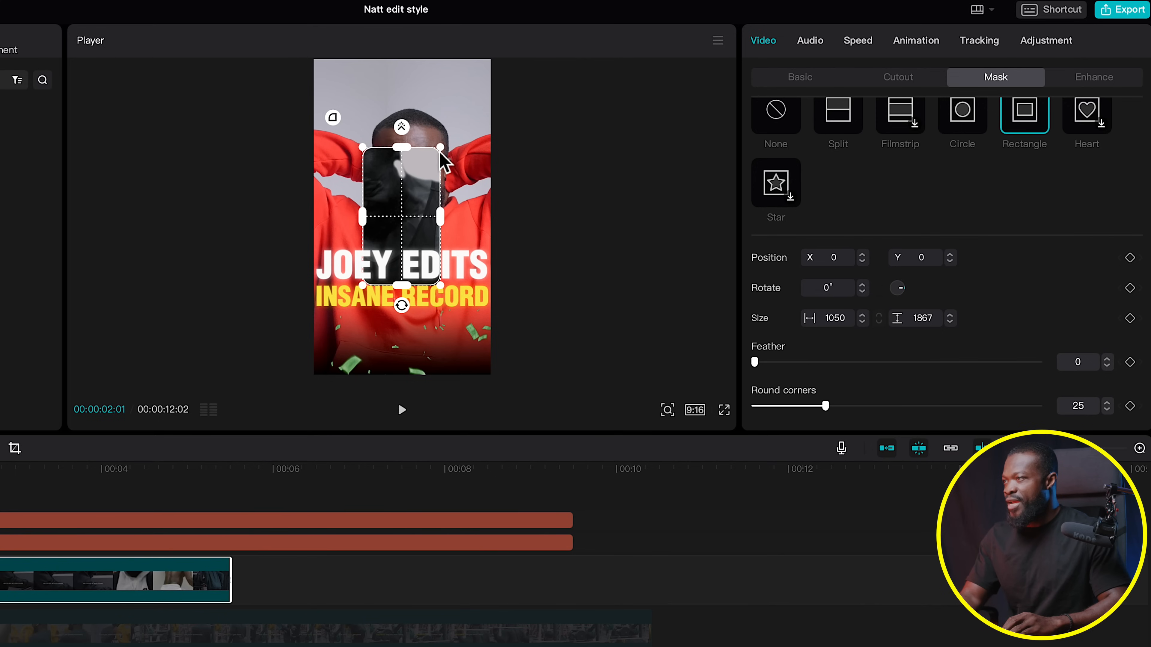
{"action": "left_click", "coordinate": [802, 82]}
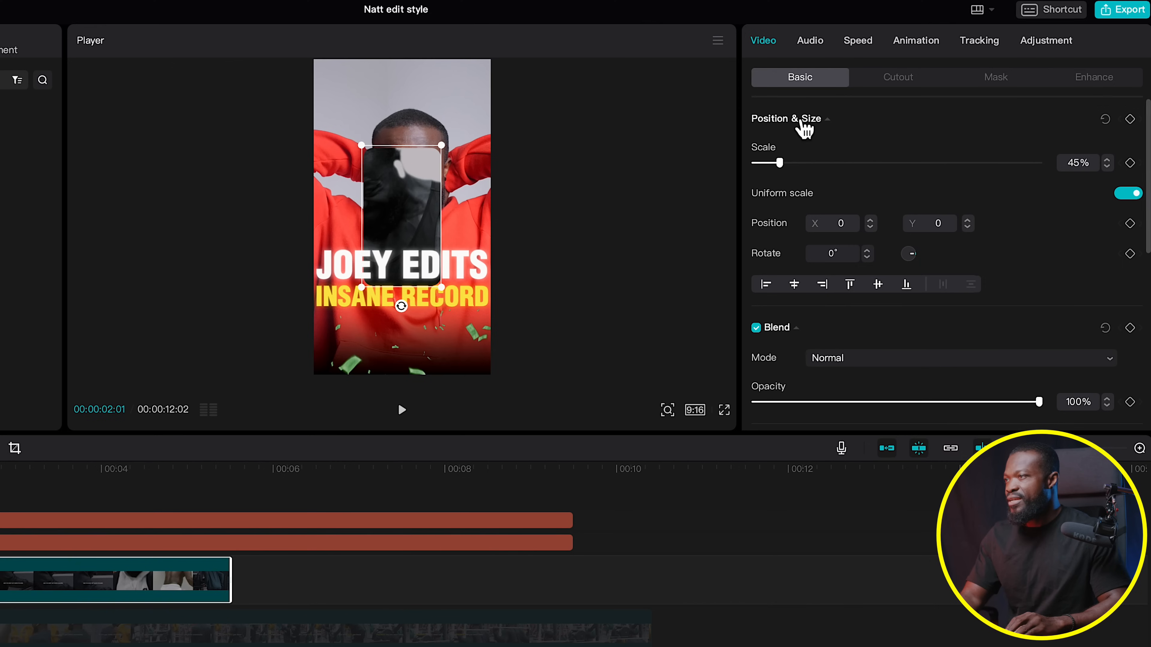
{"action": "left_click_drag", "start_coordinate": [398, 198], "coordinate": [360, 118]}
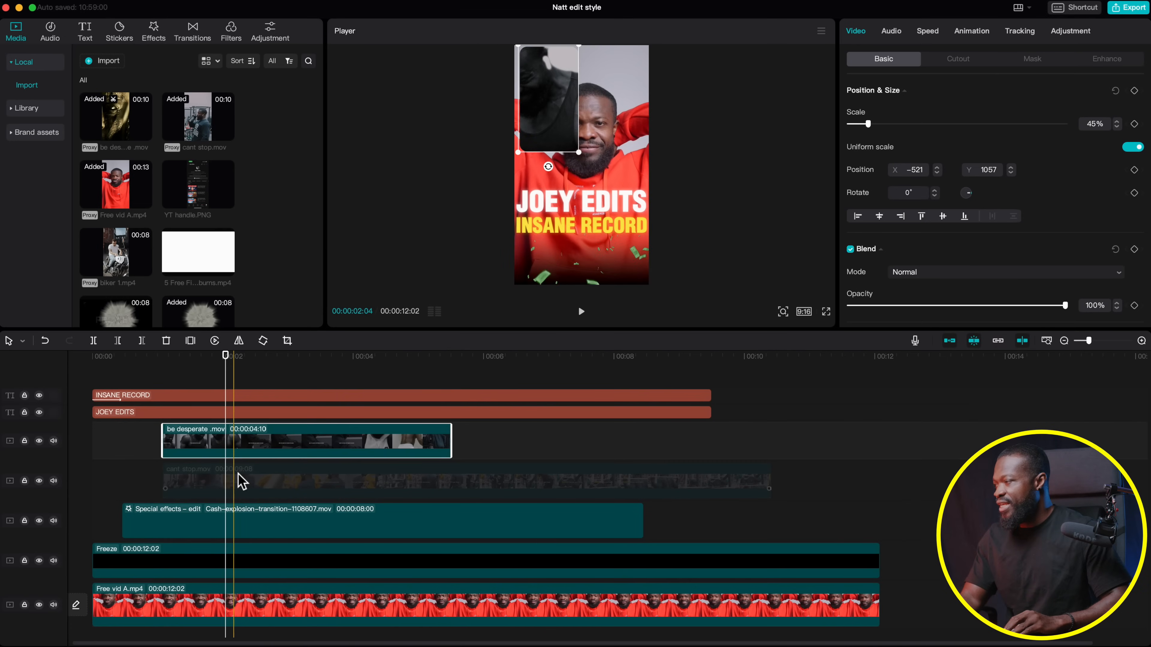
Make the cant stop.mov clip visible again and scale it to 45%
{"action": "left_click", "coordinate": [232, 483]}
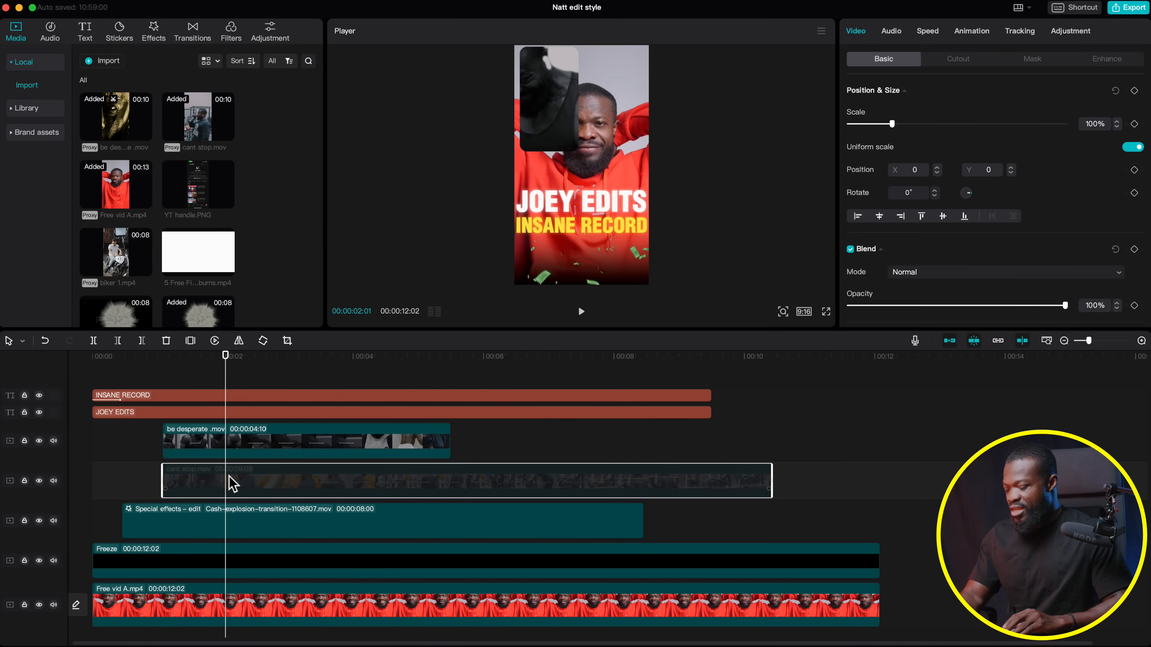
{"action": "key", "text": "v"}
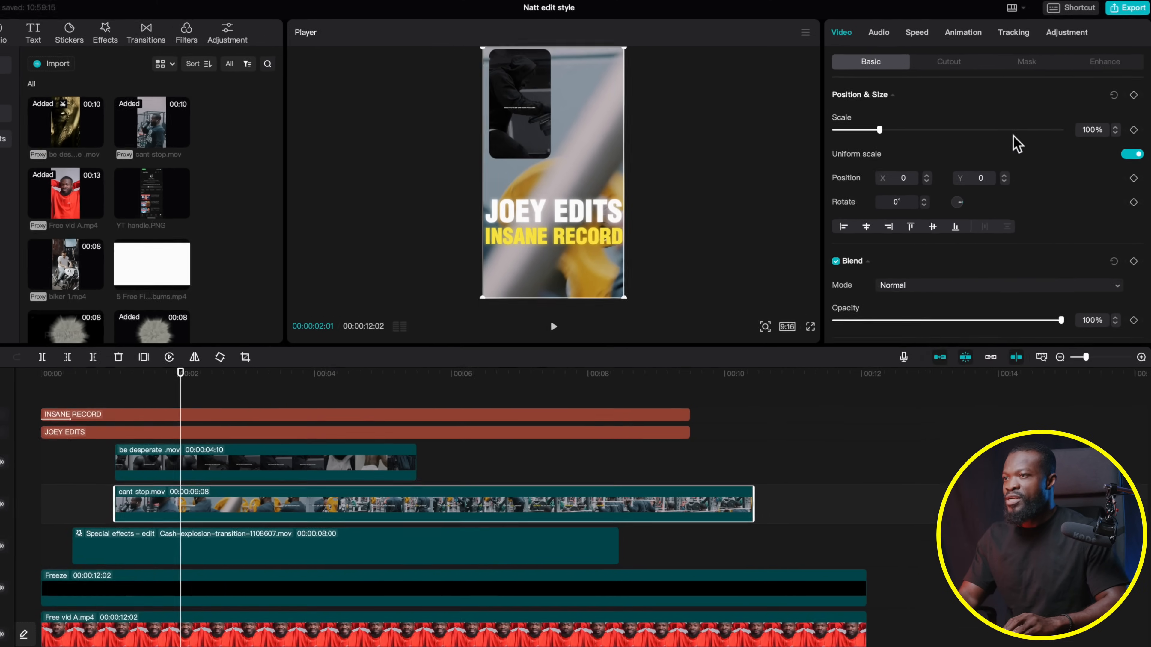
{"action": "left_click", "coordinate": [1092, 124]}
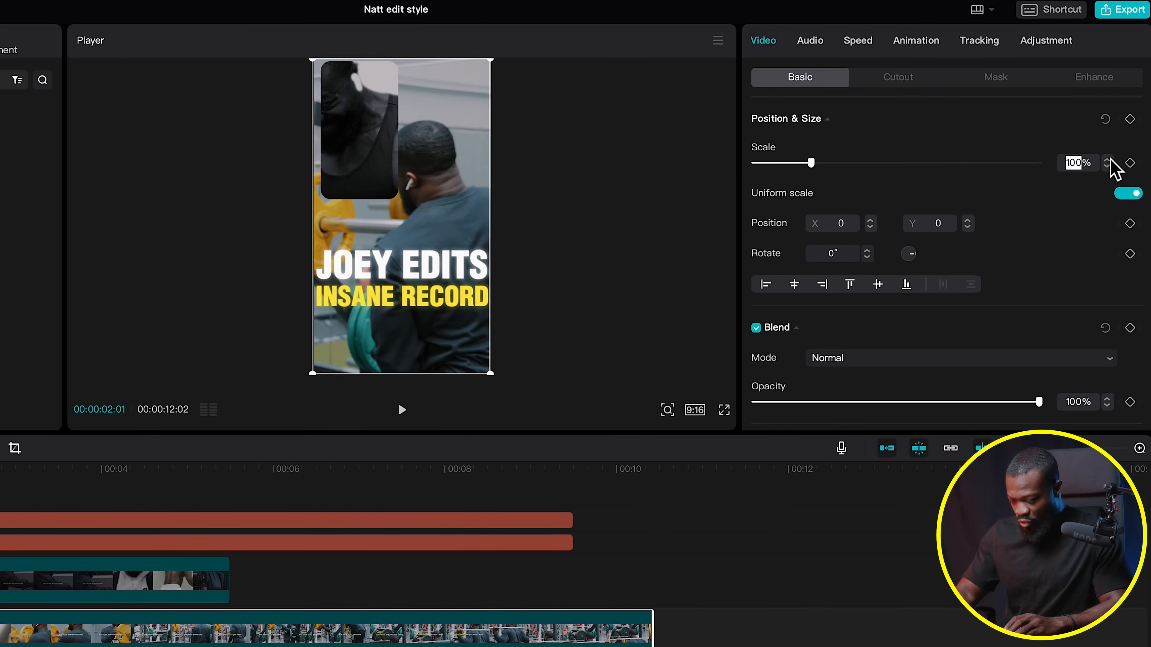
{"action": "type", "text": "45"}
{"action": "key", "text": "Return"}
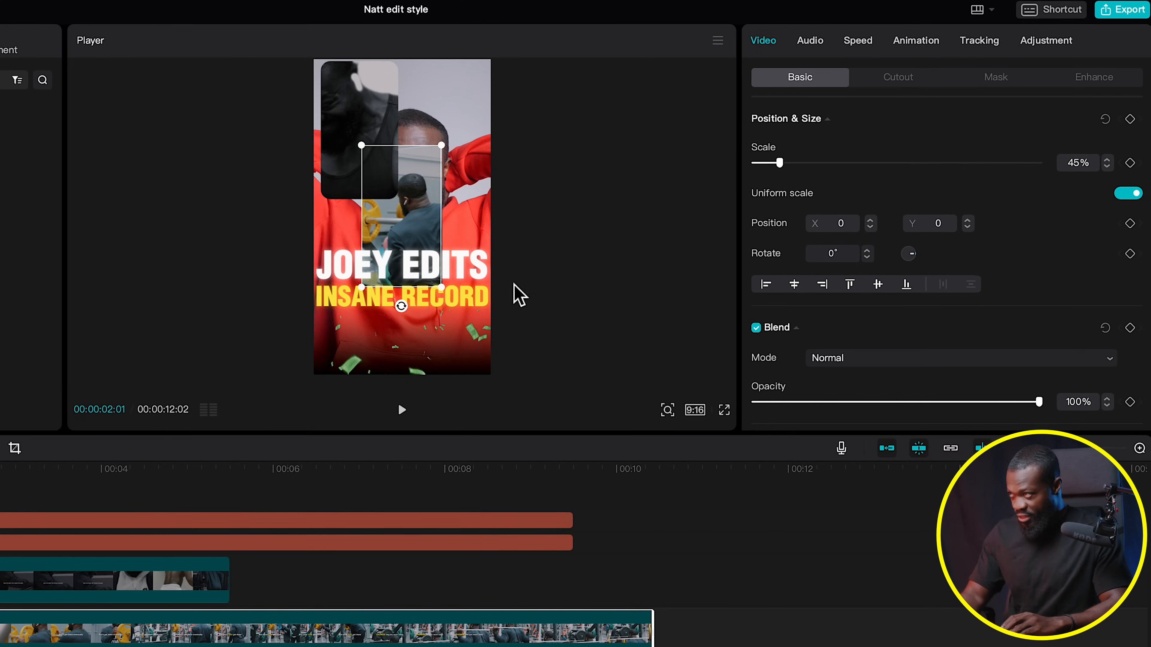
Apply a 1064 × 1892 Rectangle mask with round corners of 25 to the cant stop.mov clip
{"action": "left_click", "coordinate": [995, 78]}
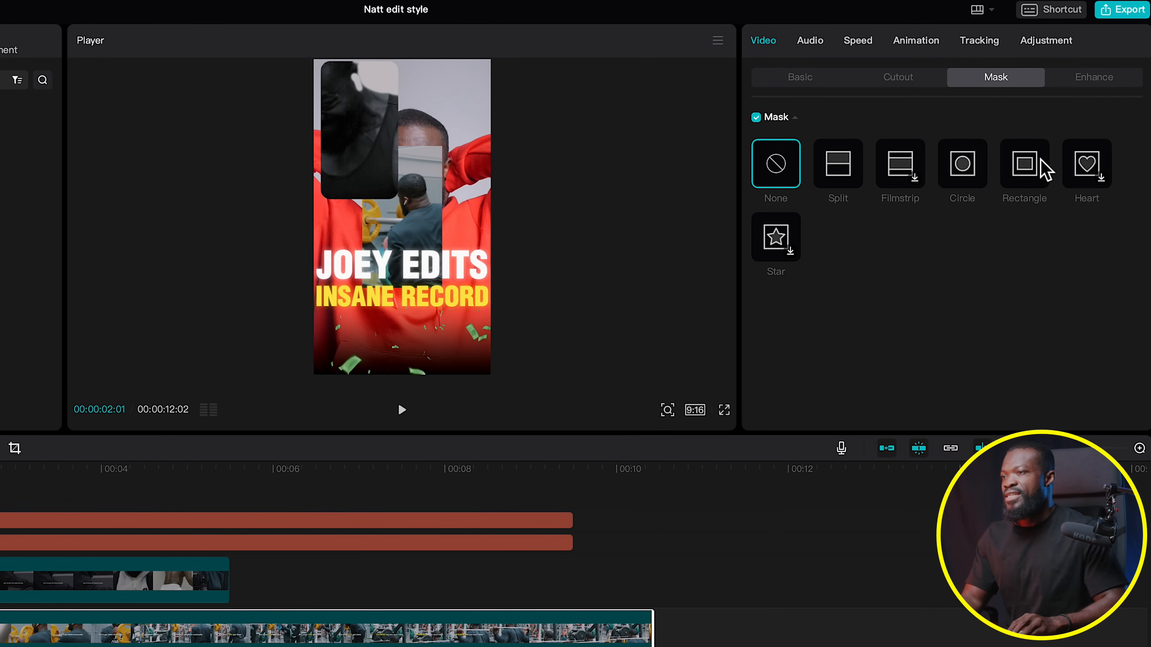
{"action": "left_click", "coordinate": [1025, 164]}
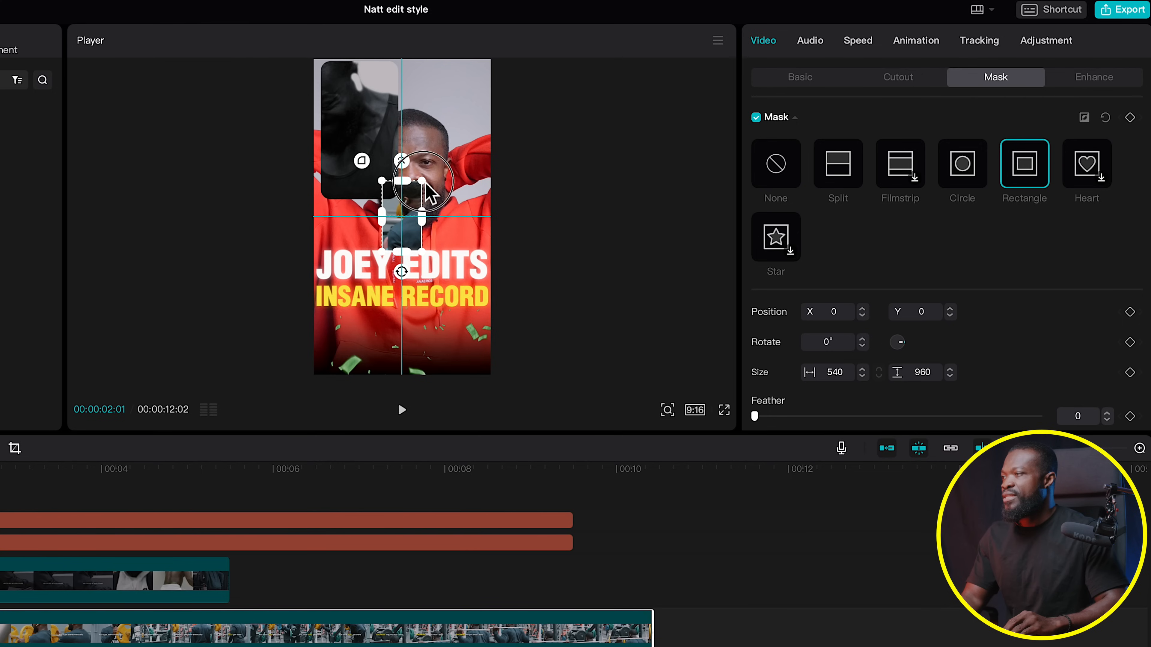
{"action": "left_click_drag", "start_coordinate": [425, 183], "coordinate": [444, 175]}
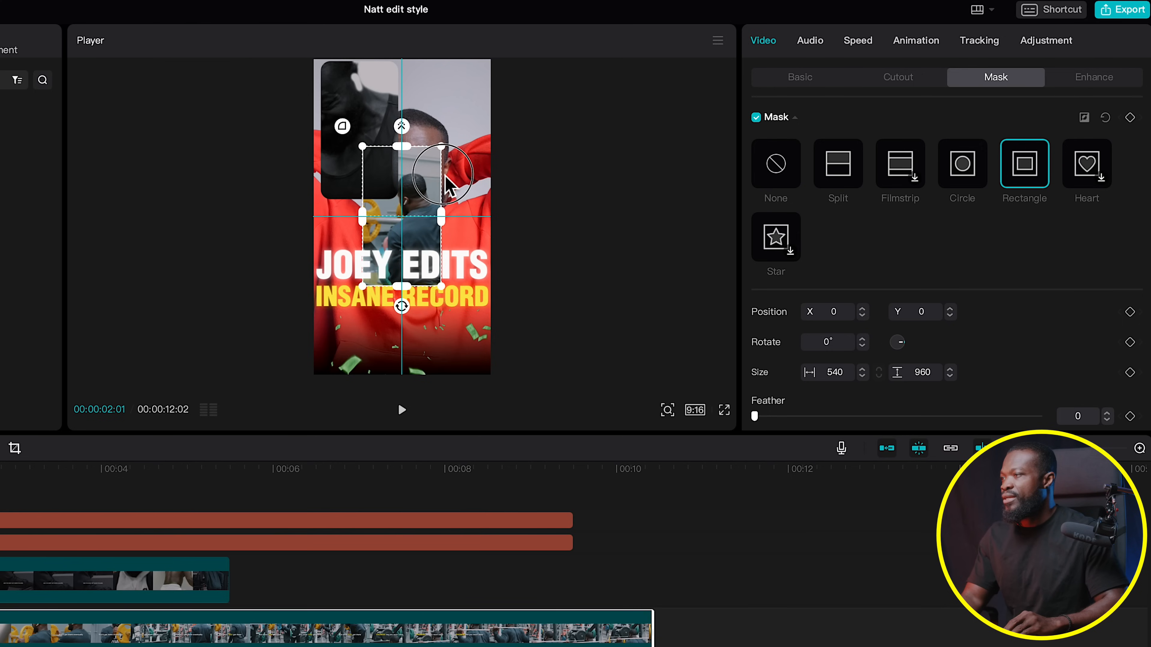
{"action": "scroll", "coordinate": [848, 384], "scroll_direction": "down", "scroll_amount": 2}
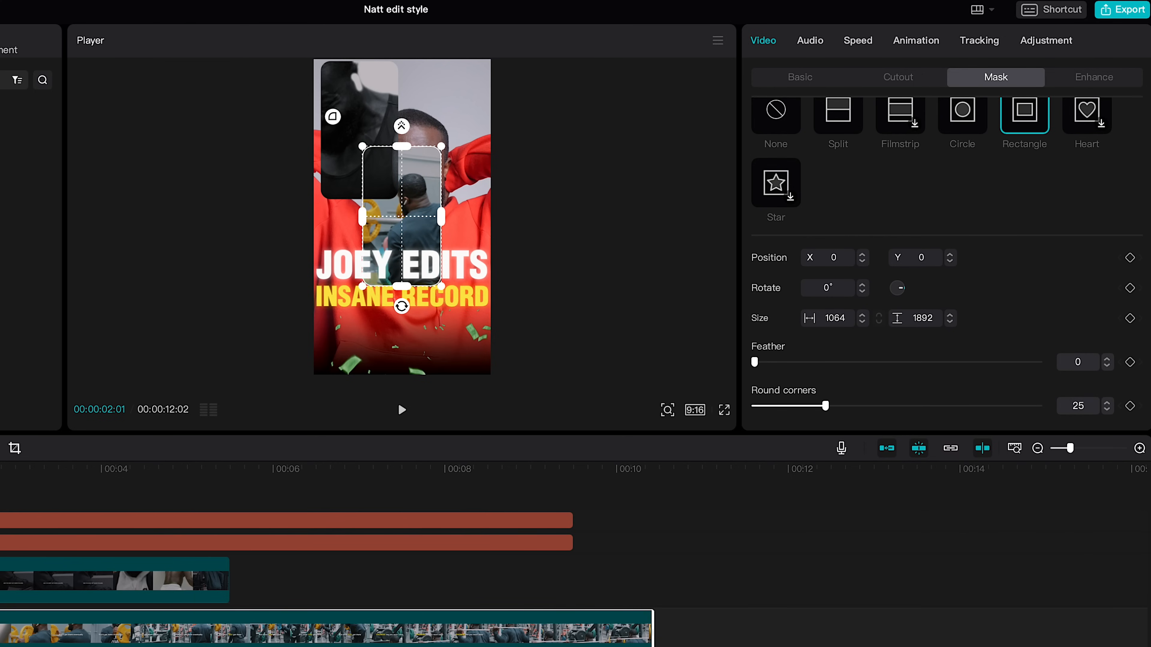
Move cant stop.mov to X 538, Y 1057 and trim its end to a duration of 00:00:04:10, matching be desperate .mov
{"action": "left_click", "coordinate": [798, 88]}
{"action": "left_click_drag", "start_coordinate": [393, 219], "coordinate": [447, 136]}
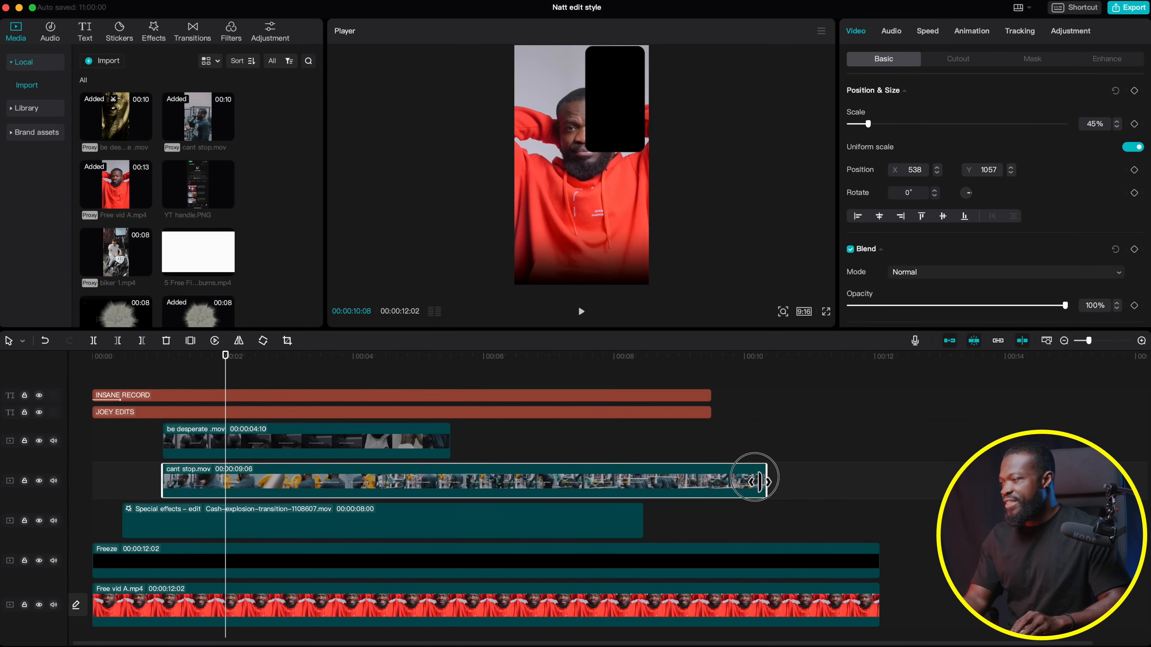
{"action": "left_click_drag", "start_coordinate": [760, 481], "coordinate": [453, 465]}
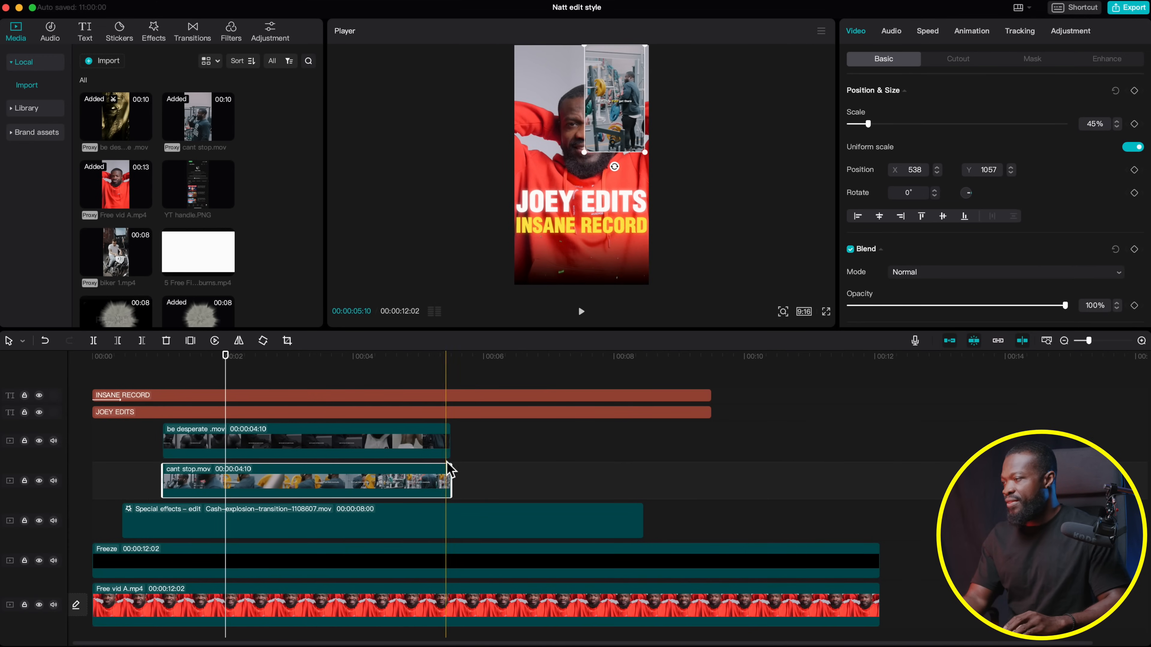
Apply the favourite TV Lines effect to the be desperate .mov clip and set its Texture to 43
{"action": "left_click", "coordinate": [231, 451]}
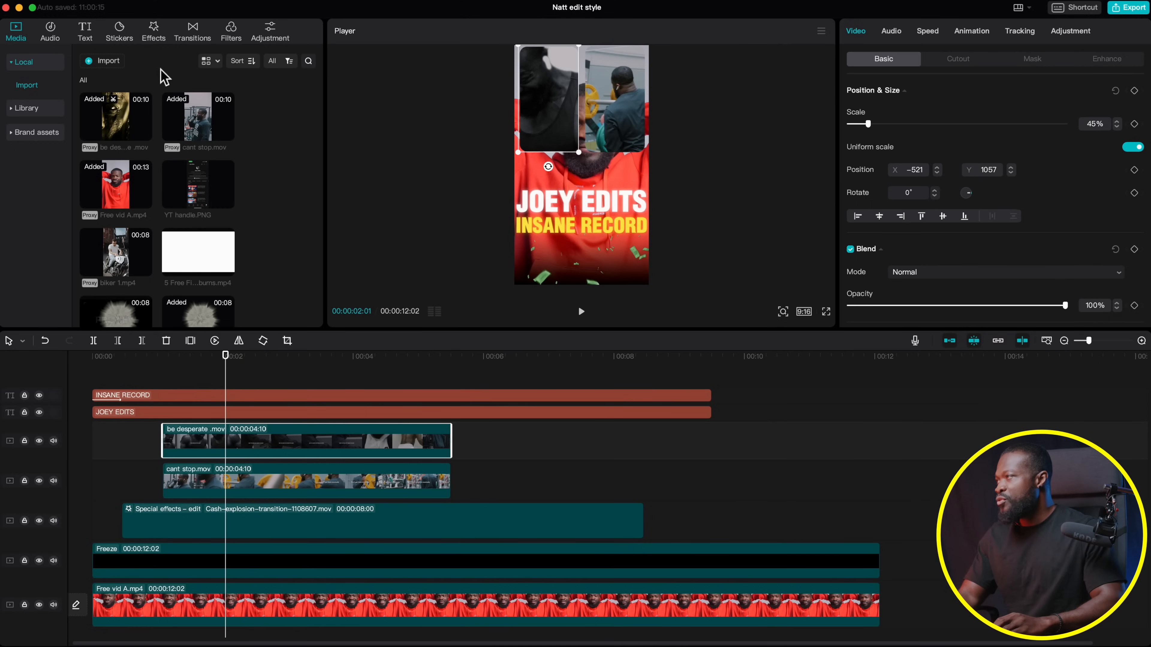
{"action": "left_click", "coordinate": [154, 34]}
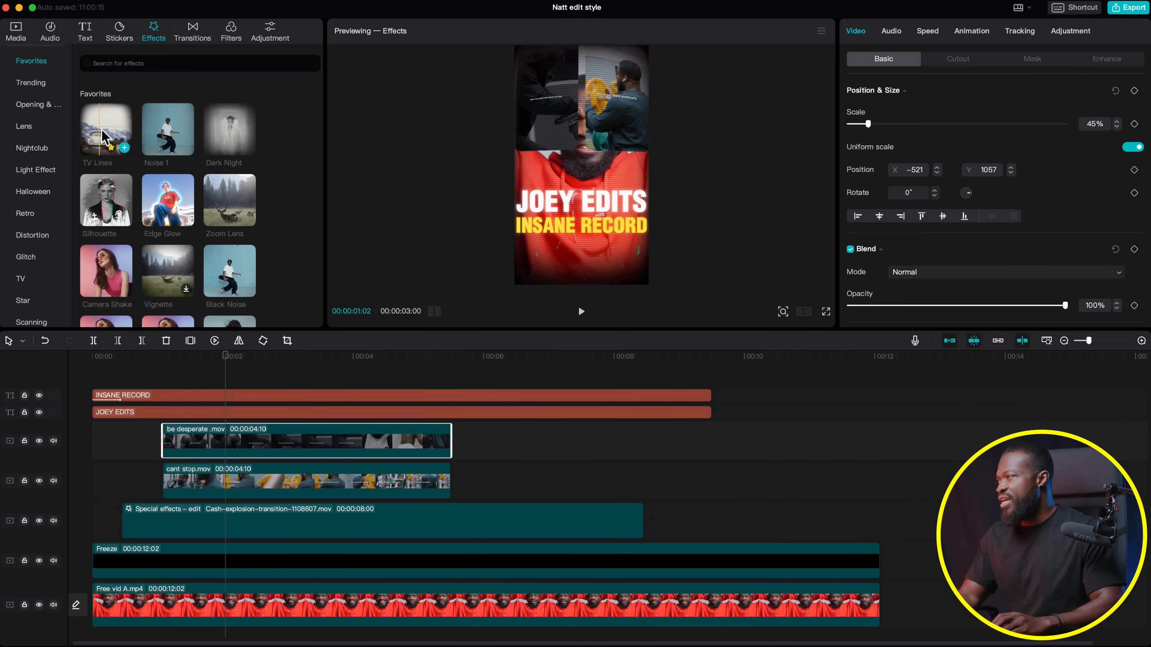
{"action": "left_click_drag", "start_coordinate": [102, 131], "coordinate": [213, 449]}
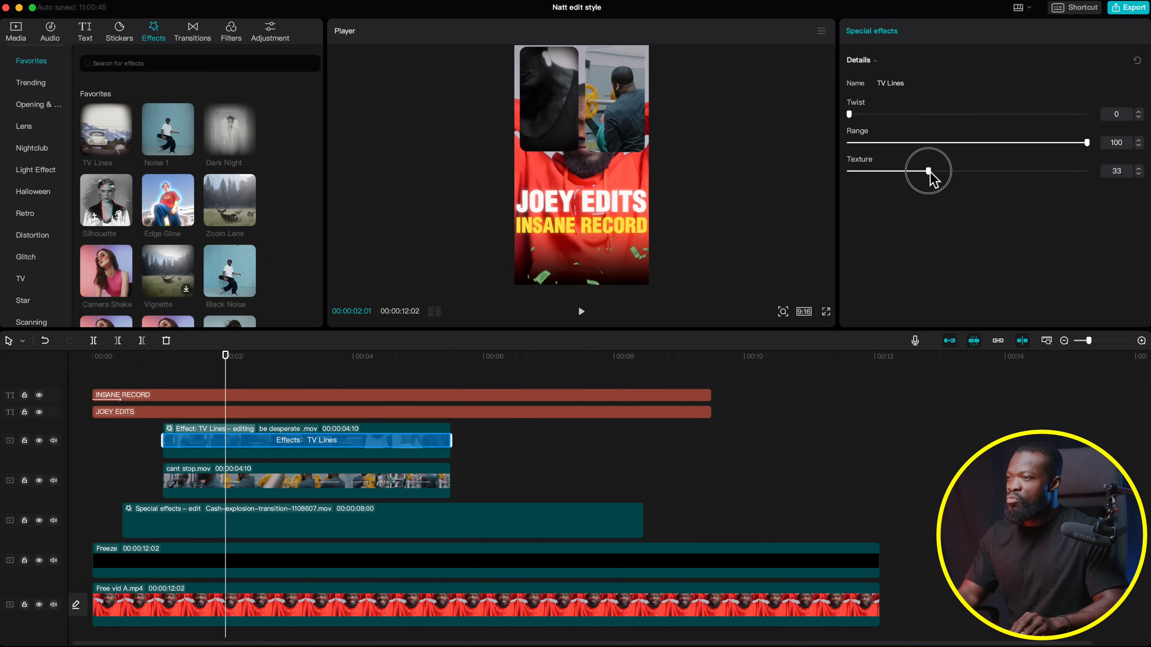
{"action": "left_click_drag", "start_coordinate": [942, 172], "coordinate": [951, 171]}
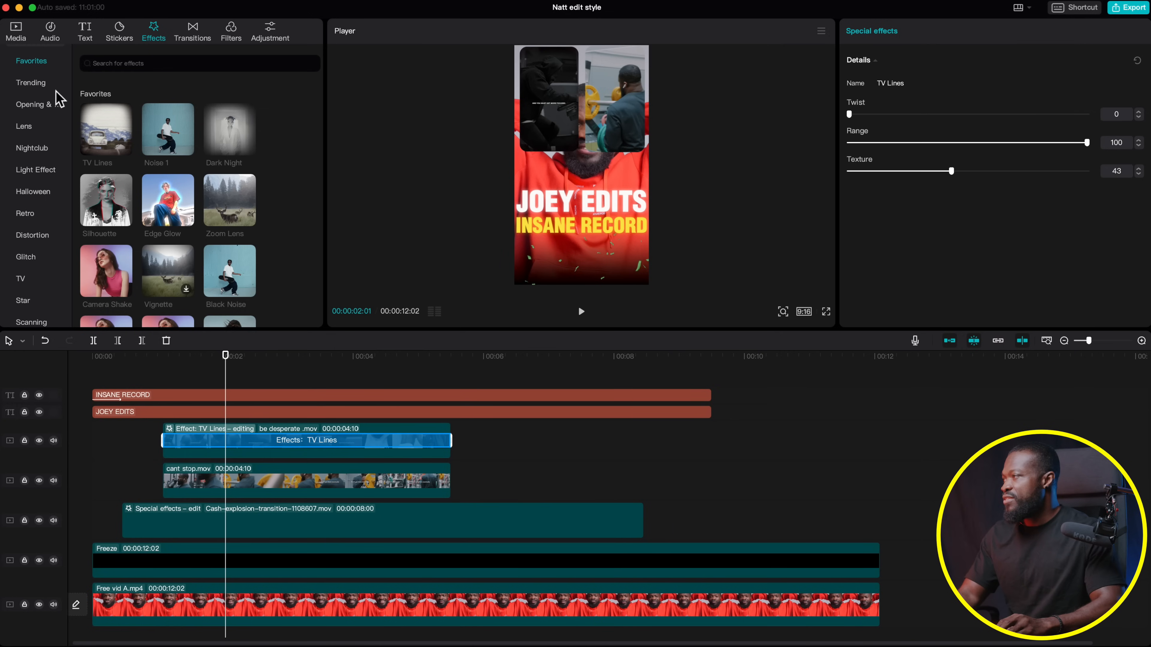
Apply the TV Lines effect to the cant stop.mov clip and lower its Texture to about the level used on be desperate .mov
{"action": "left_click", "coordinate": [97, 117]}
{"action": "left_click_drag", "start_coordinate": [97, 117], "coordinate": [212, 484]}
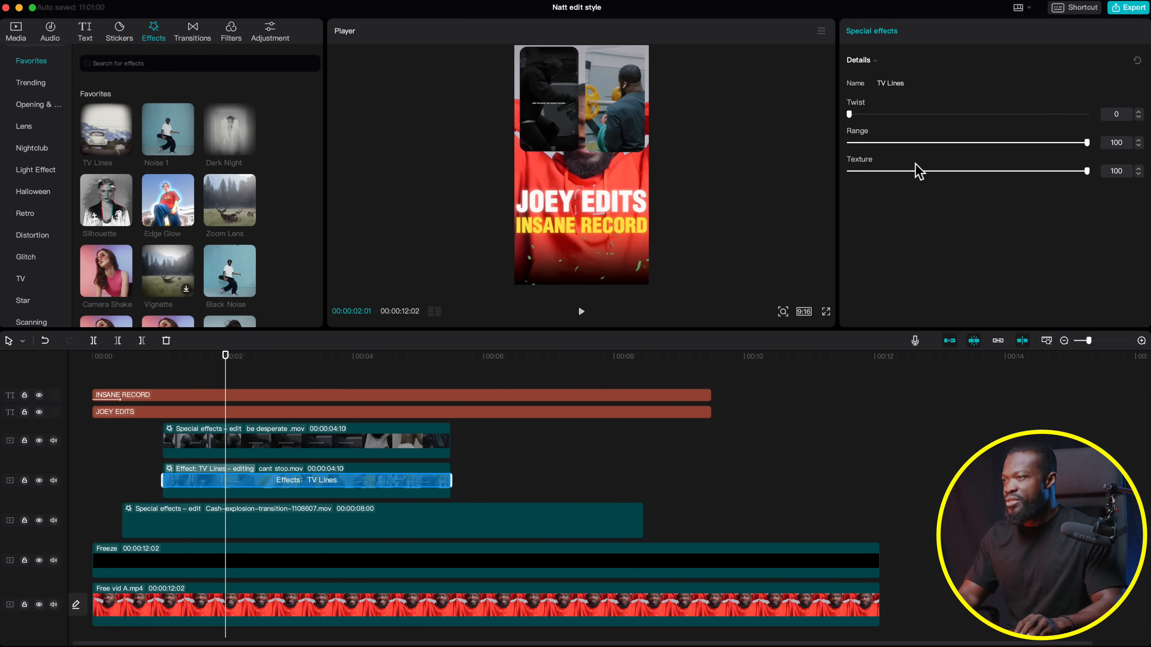
{"action": "left_click", "coordinate": [950, 171]}
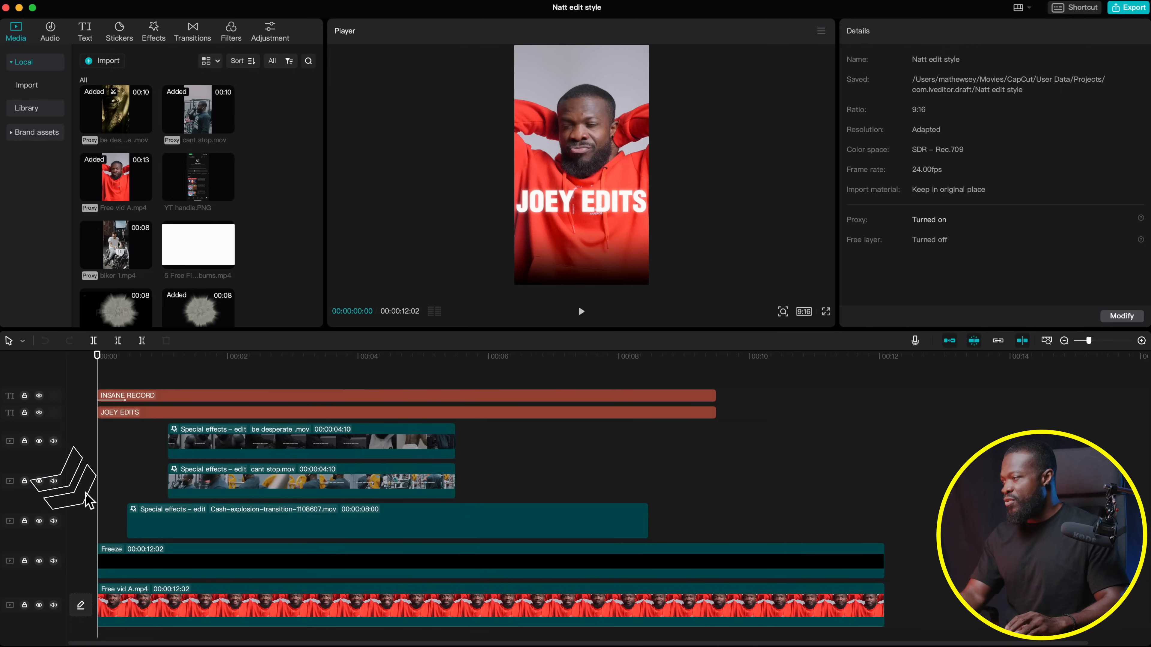
Move the be desperate .mov and cant stop.mov clips together so both start about 5 frames into the timeline
{"action": "key", "text": "space"}
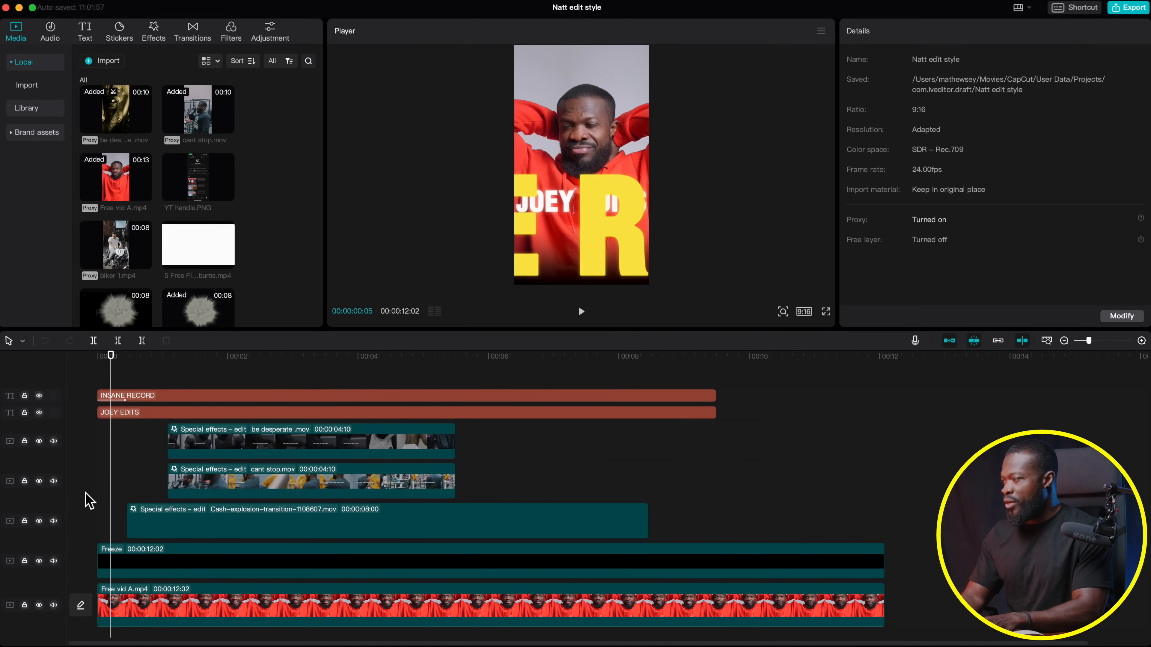
{"action": "left_click_drag", "start_coordinate": [367, 452], "coordinate": [284, 448]}
{"action": "left_click", "coordinate": [165, 450]}
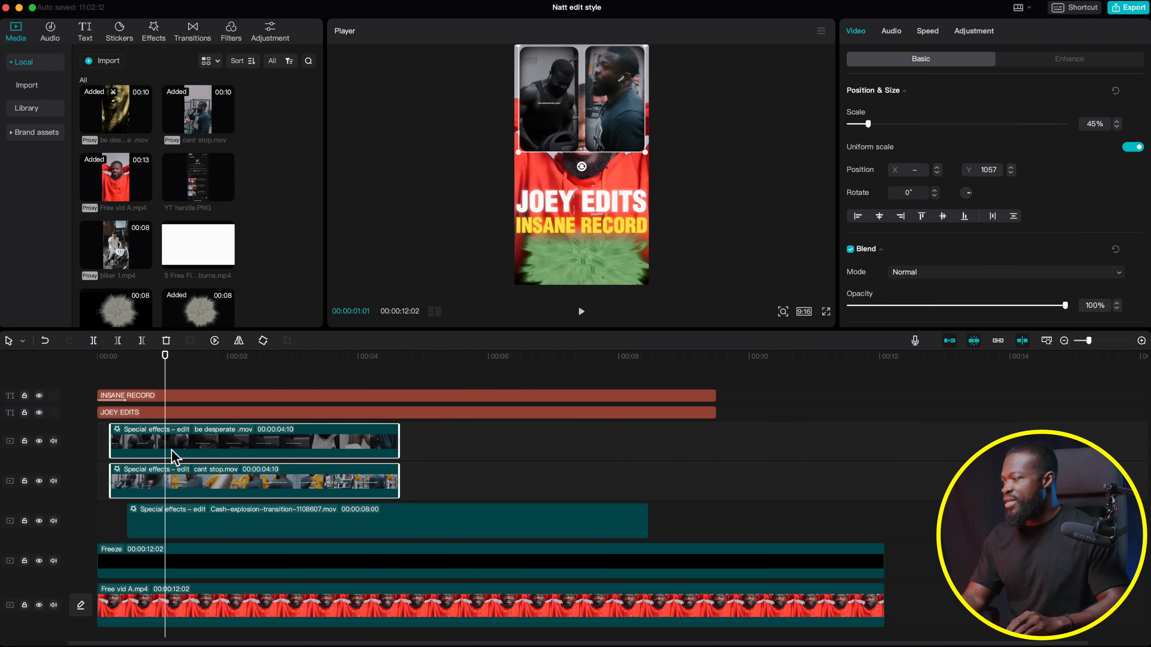
{"action": "left_click", "coordinate": [439, 455]}
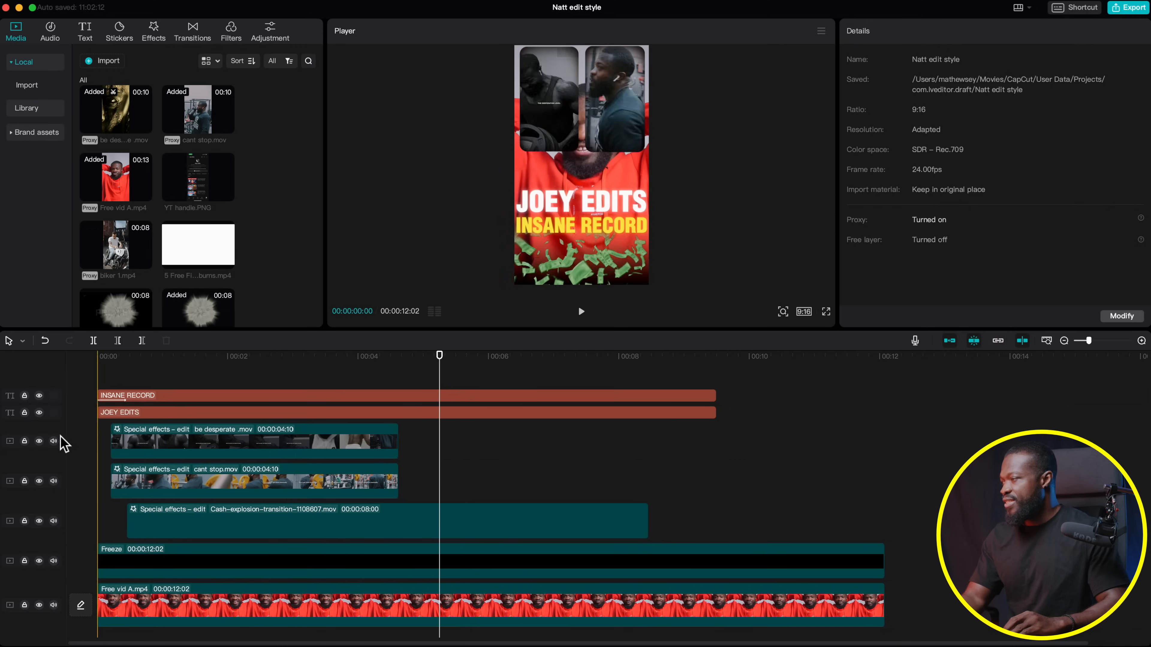
Apply the Slide Right entrance animation with a duration of 0.4s to the be desperate .mov clip
{"action": "left_click", "coordinate": [154, 447]}
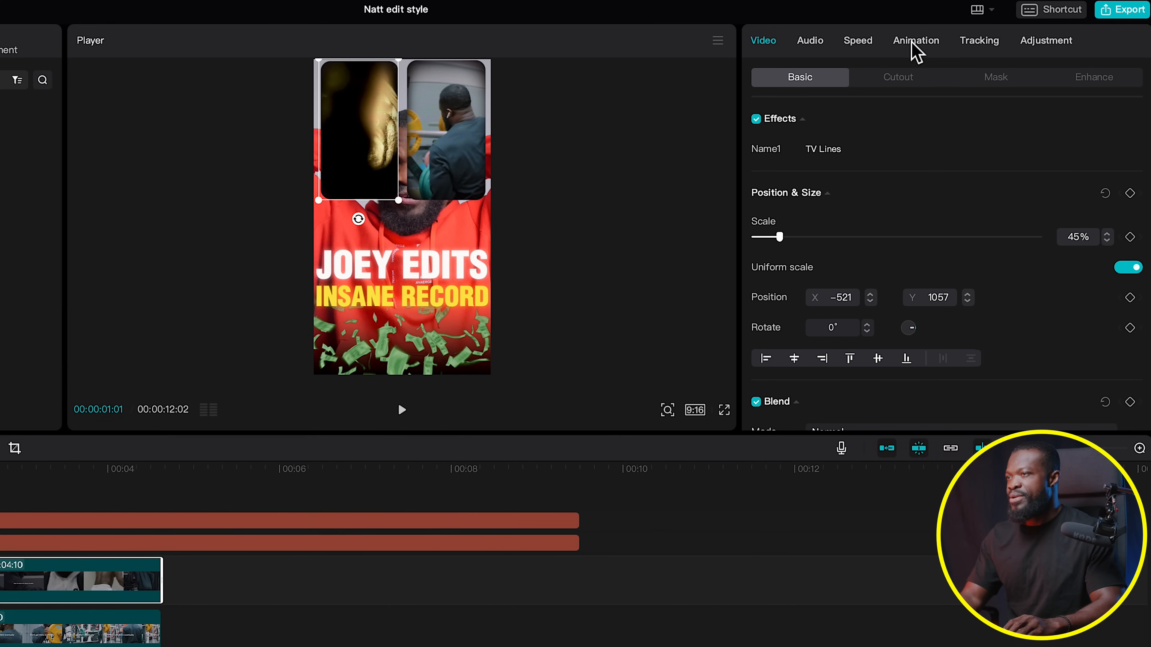
{"action": "left_click", "coordinate": [916, 45]}
{"action": "scroll", "coordinate": [935, 258], "scroll_direction": "down", "scroll_amount": 2}
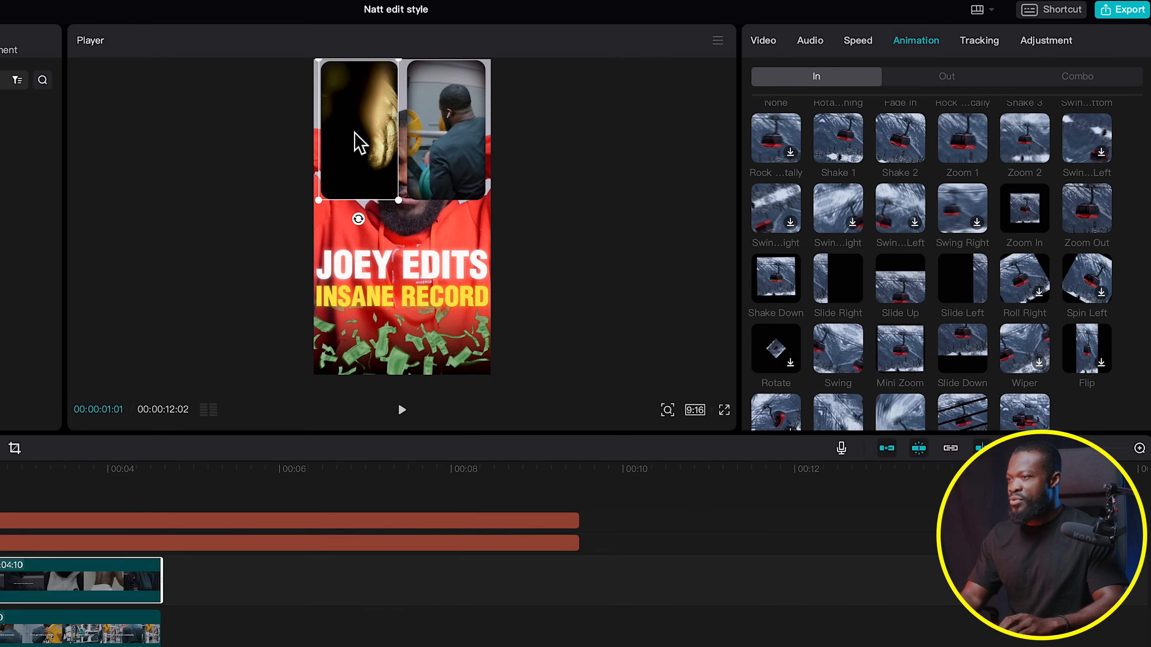
{"action": "left_click", "coordinate": [835, 300]}
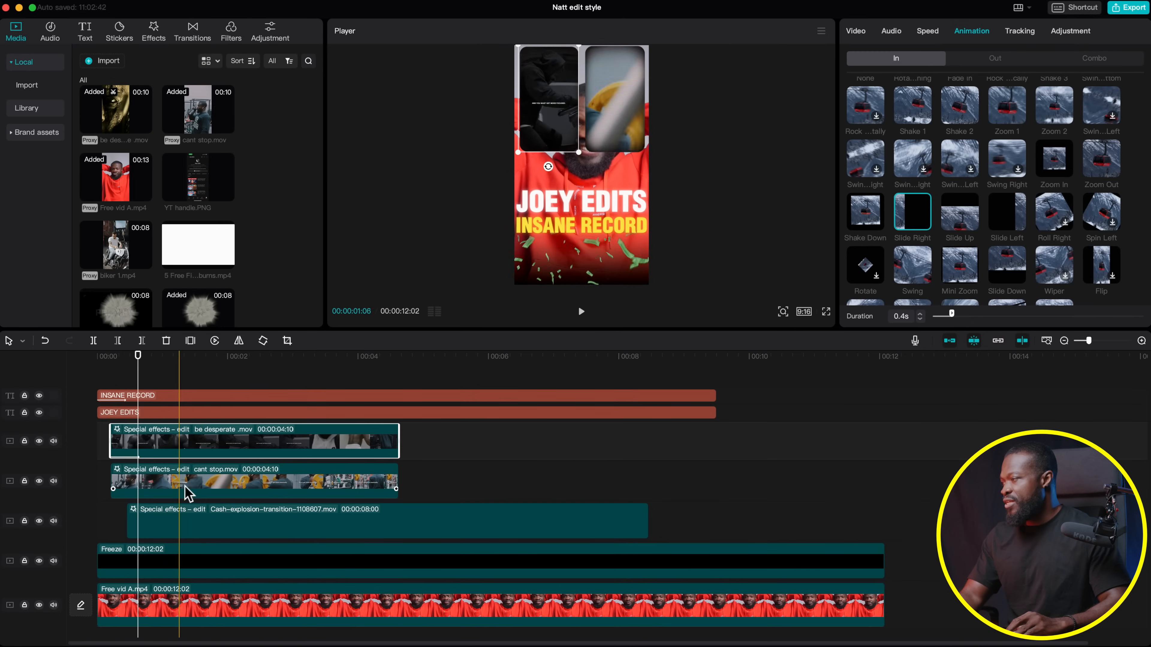
Apply the Slide Left entrance animation to the cant stop.mov clip and set its duration to 0.4s
{"action": "left_click", "coordinate": [195, 489]}
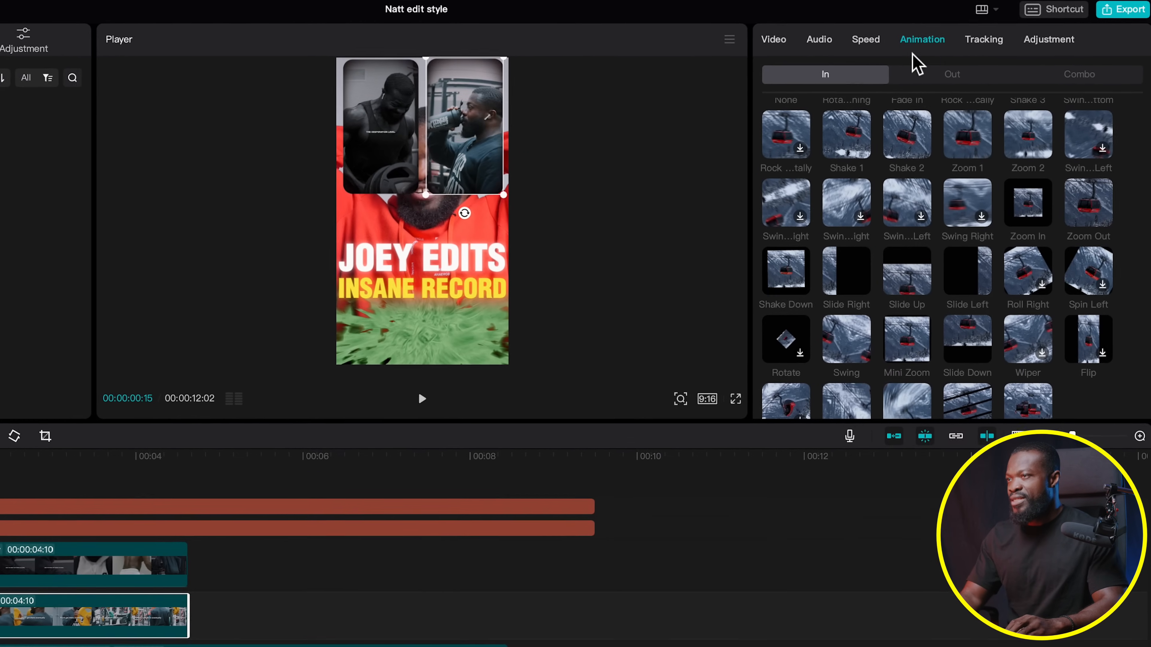
{"action": "left_click", "coordinate": [961, 288]}
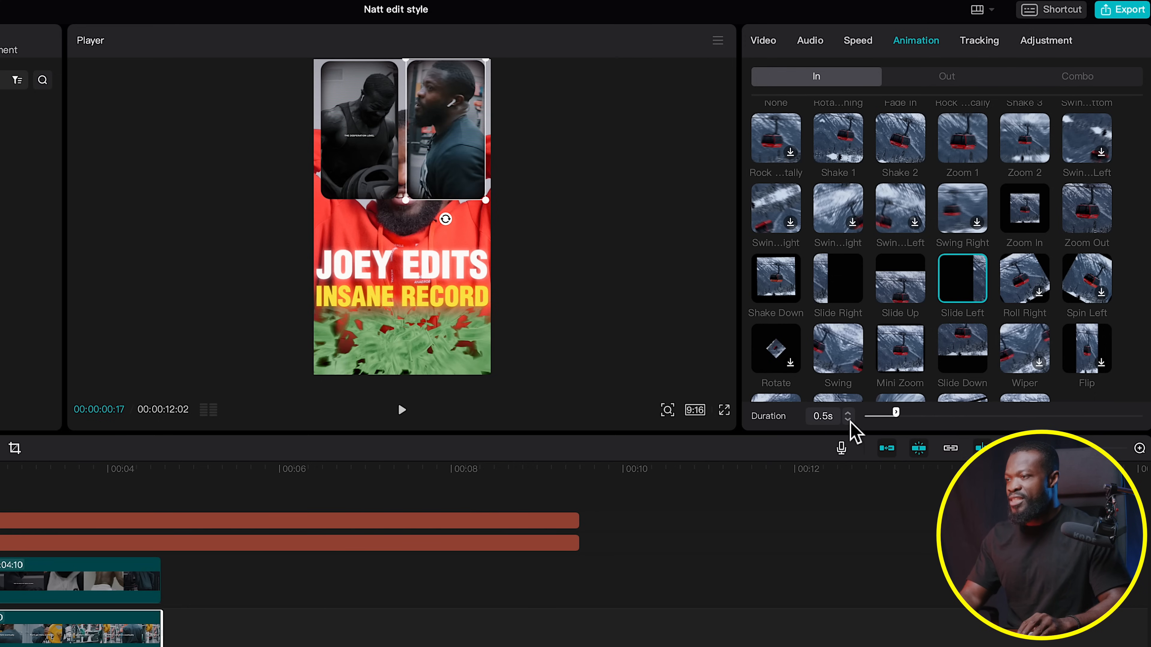
{"action": "left_click", "coordinate": [848, 420]}
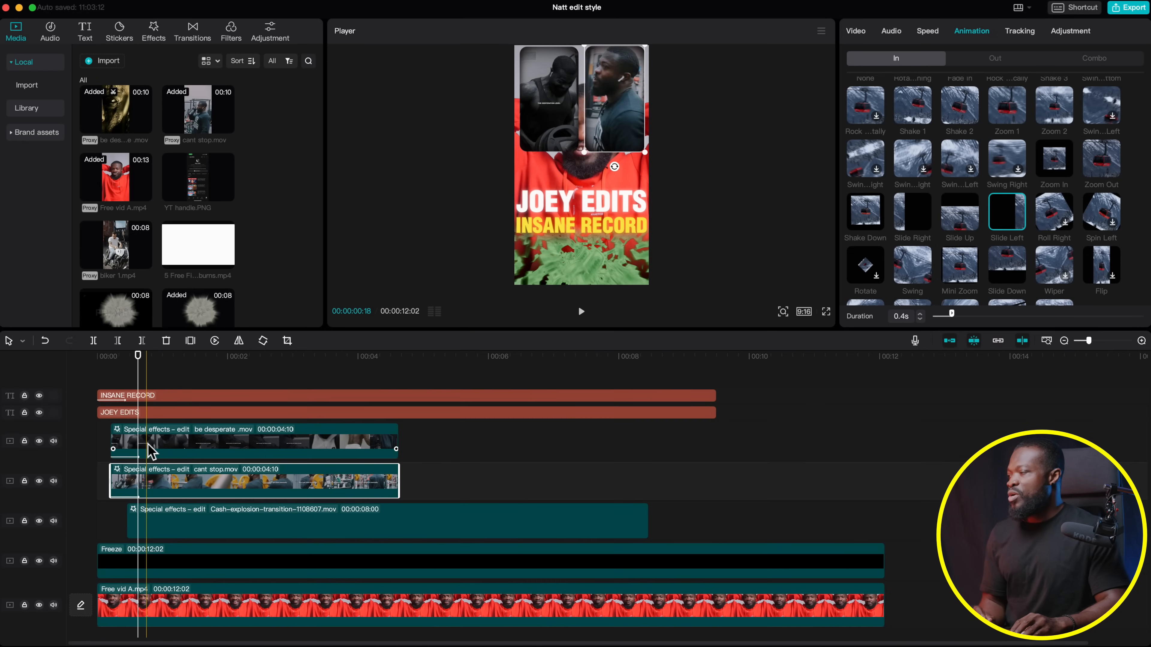
Add the favourite Play Pendulum effect on its own track directly above the be desperate .mov clip
{"action": "left_click", "coordinate": [151, 451]}
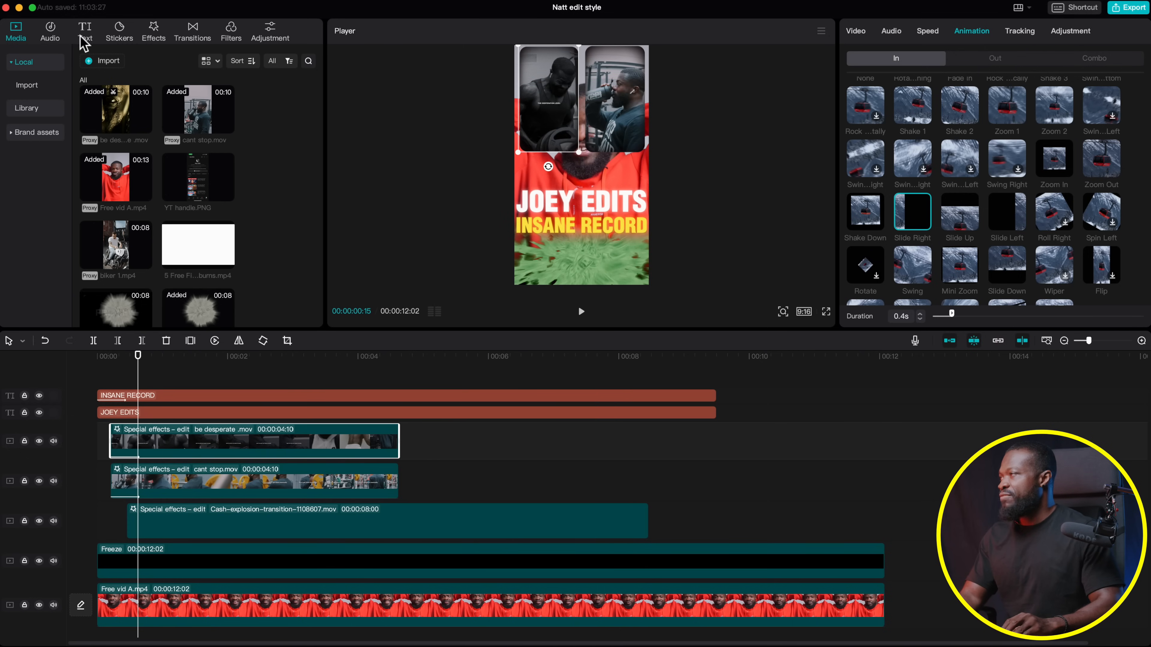
{"action": "left_click", "coordinate": [154, 33]}
{"action": "scroll", "coordinate": [277, 162], "scroll_direction": "down", "scroll_amount": 5}
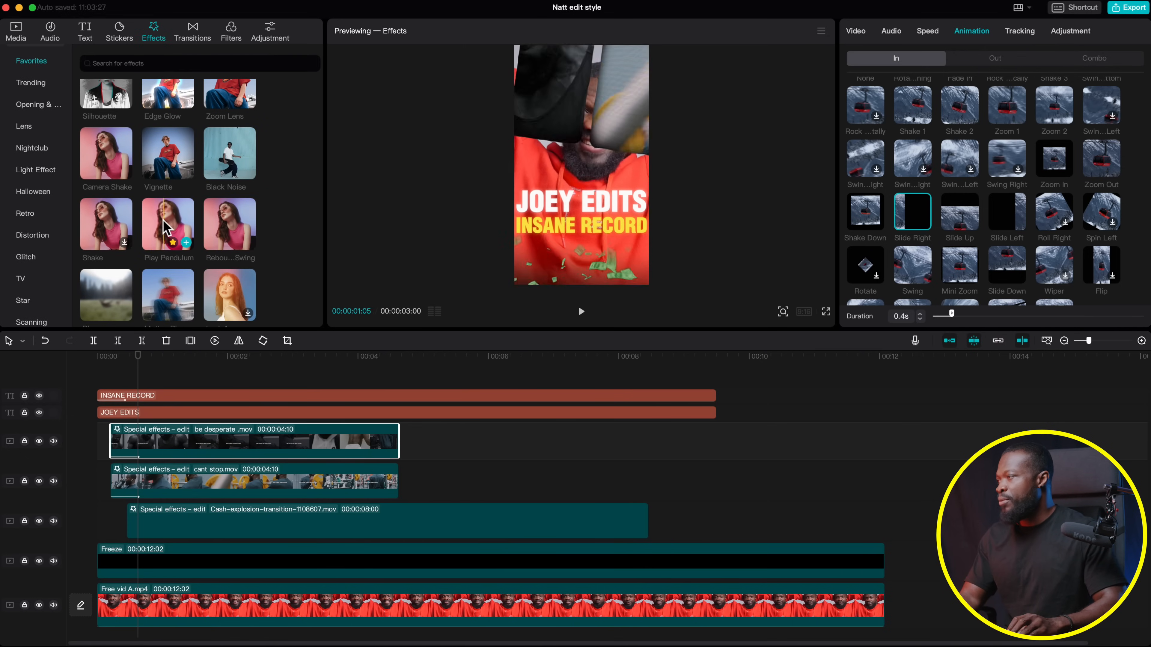
{"action": "left_click_drag", "start_coordinate": [157, 233], "coordinate": [127, 420]}
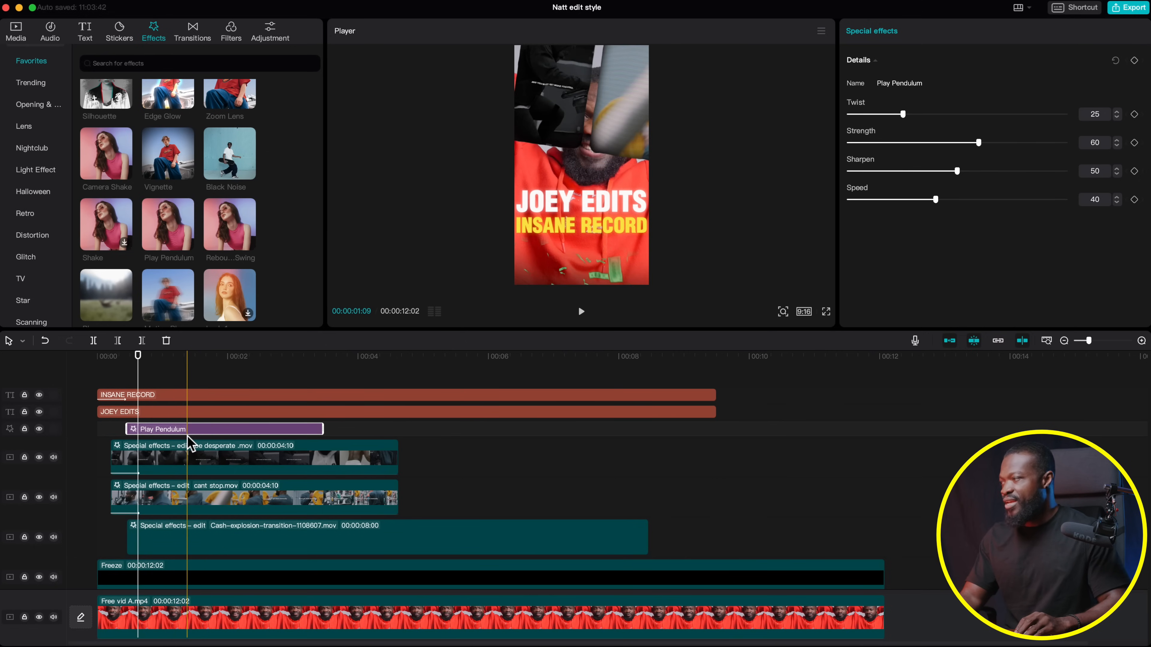
Stretch the Play Pendulum effect to span both picture-in-picture clips and set Twist to 5, Strength to 5 and Speed to 12
{"action": "left_click_drag", "start_coordinate": [126, 429], "coordinate": [109, 429]}
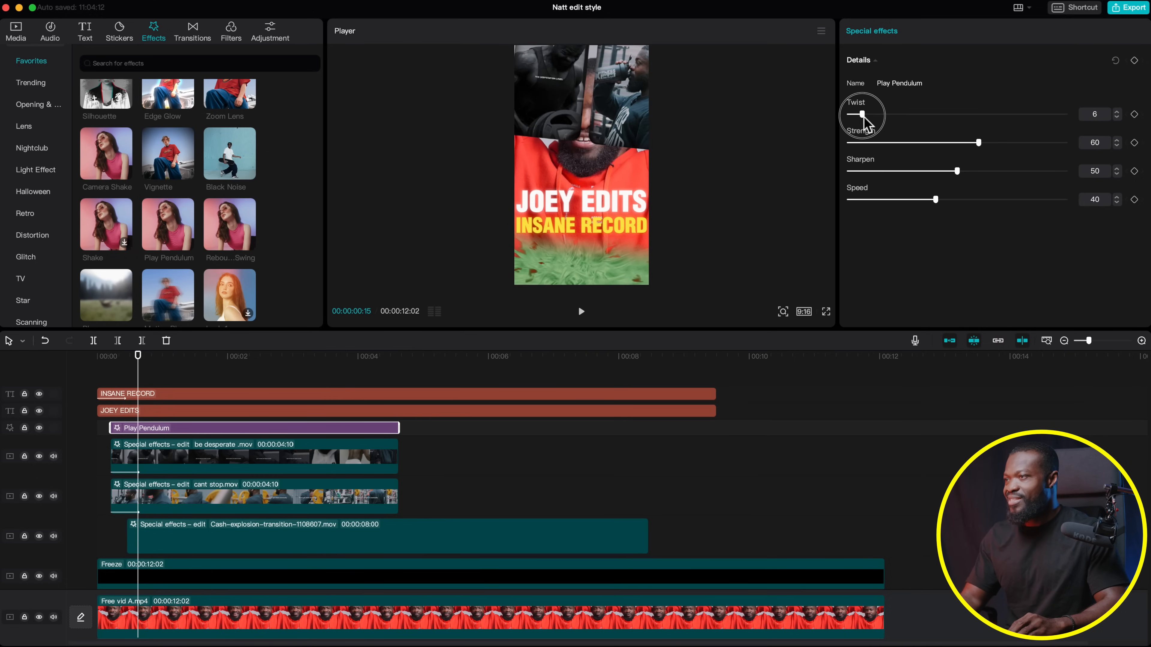
{"action": "left_click_drag", "start_coordinate": [902, 143], "coordinate": [863, 144]}
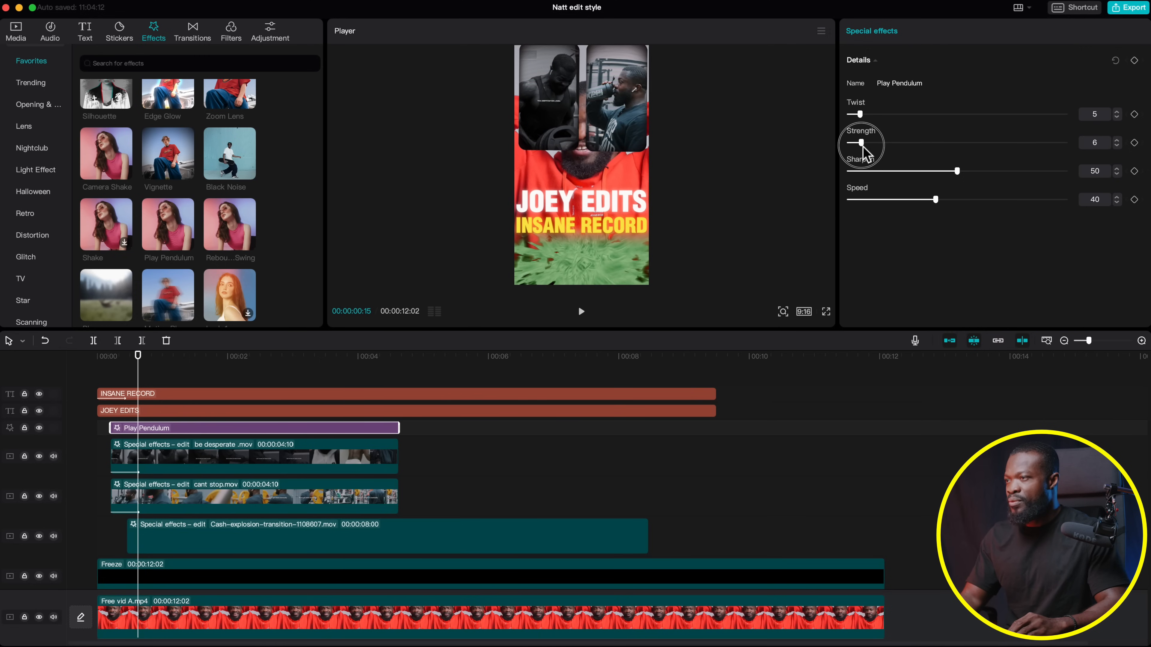
{"action": "left_click_drag", "start_coordinate": [877, 200], "coordinate": [876, 201]}
Duplicate the Play Pendulum effect above the titles and combine the copy with be desperate .mov into a compound clip
{"action": "left_click", "coordinate": [168, 428]}
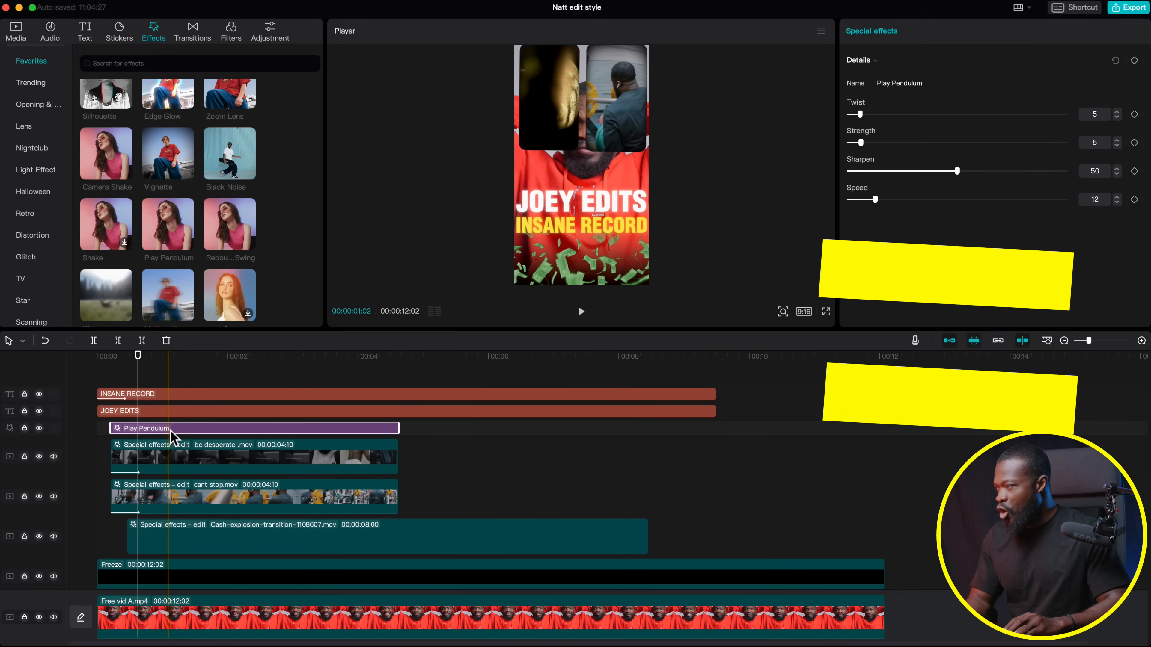
{"action": "left_click_drag", "start_coordinate": [171, 437], "coordinate": [172, 390]}
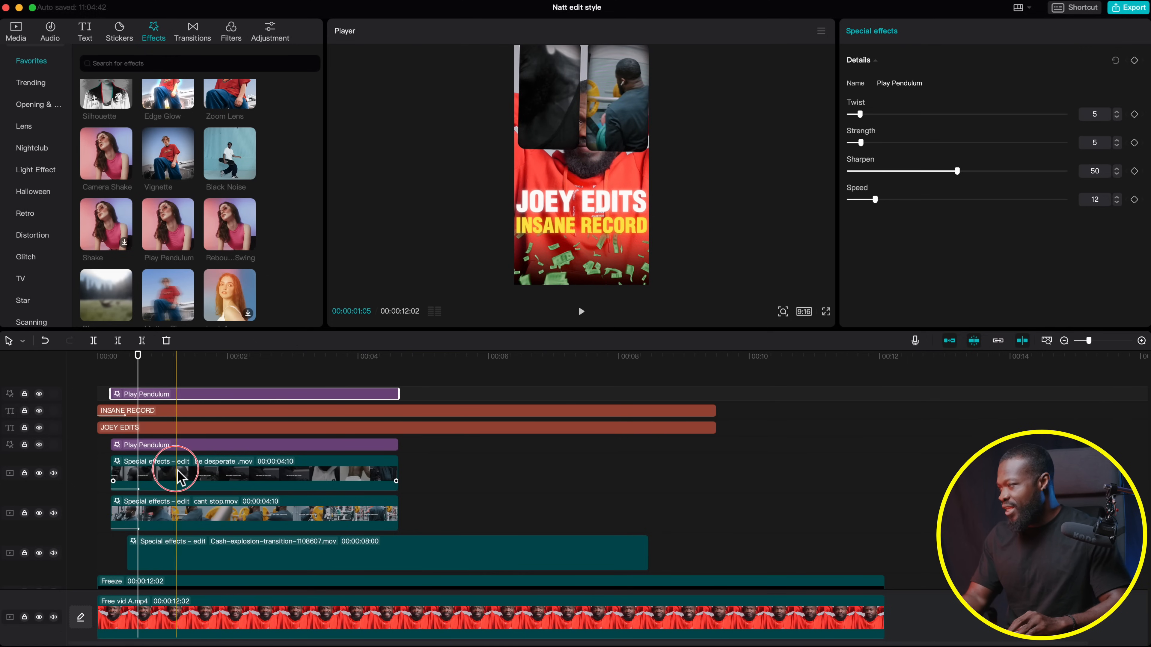
{"action": "left_click", "coordinate": [172, 478]}
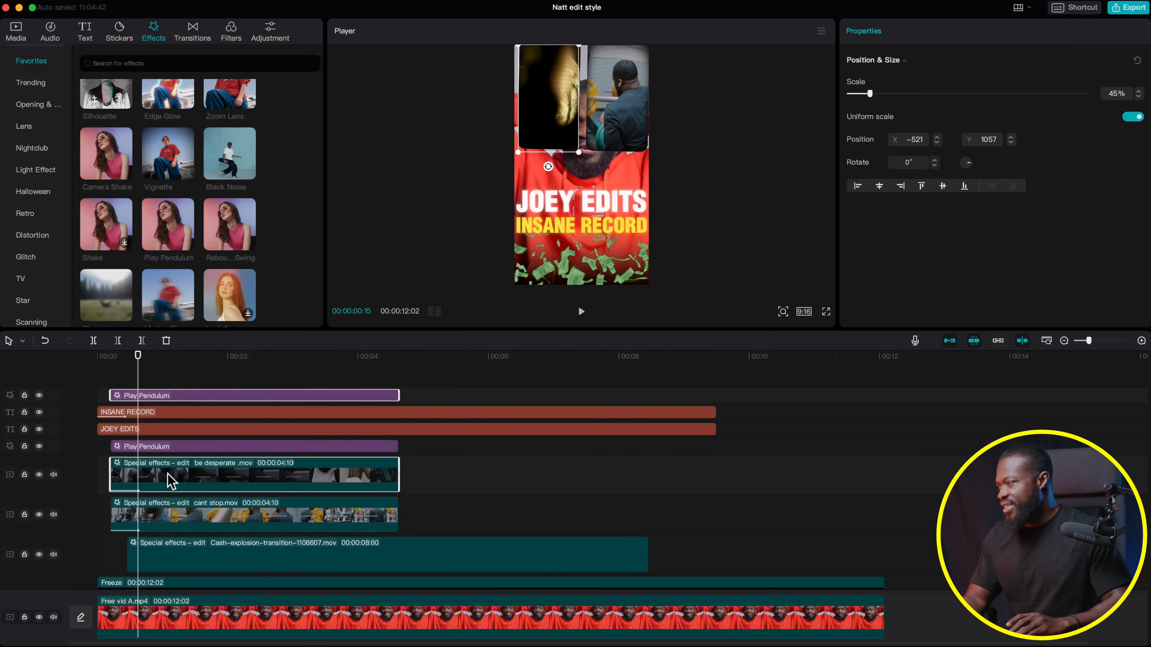
{"action": "right_click", "coordinate": [171, 479]}
{"action": "left_click", "coordinate": [218, 573]}
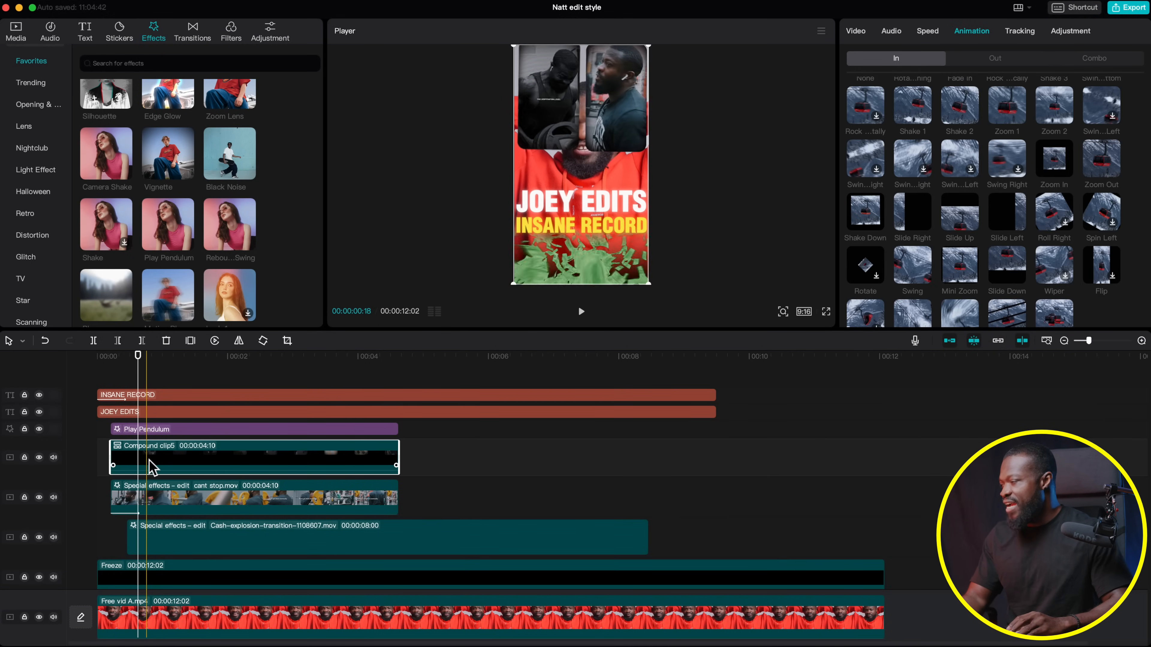
Combine the remaining Play Pendulum effect with the cant stop.mov clip into a compound clip
{"action": "left_click", "coordinate": [169, 431]}
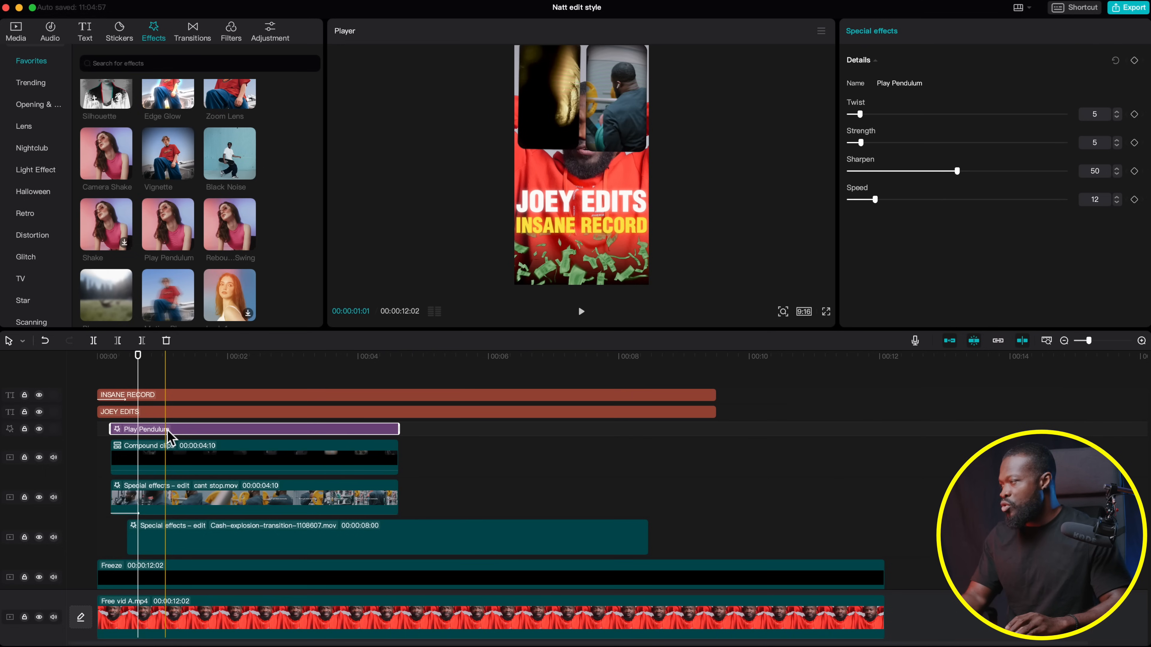
{"action": "left_click", "coordinate": [159, 507]}
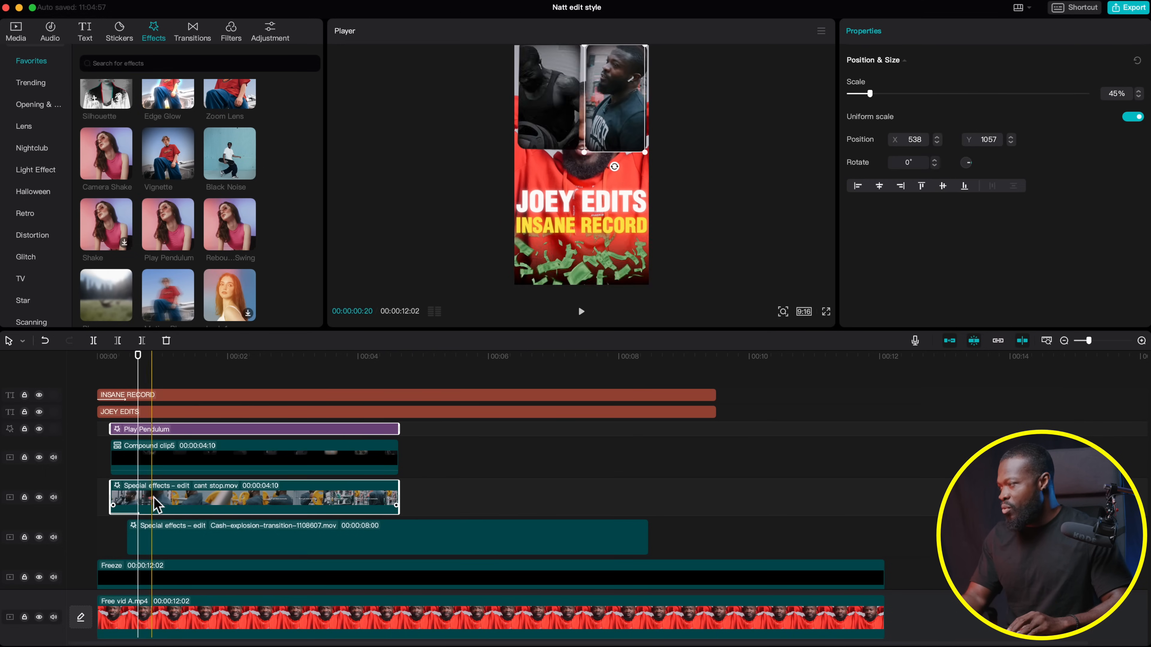
{"action": "right_click", "coordinate": [154, 507]}
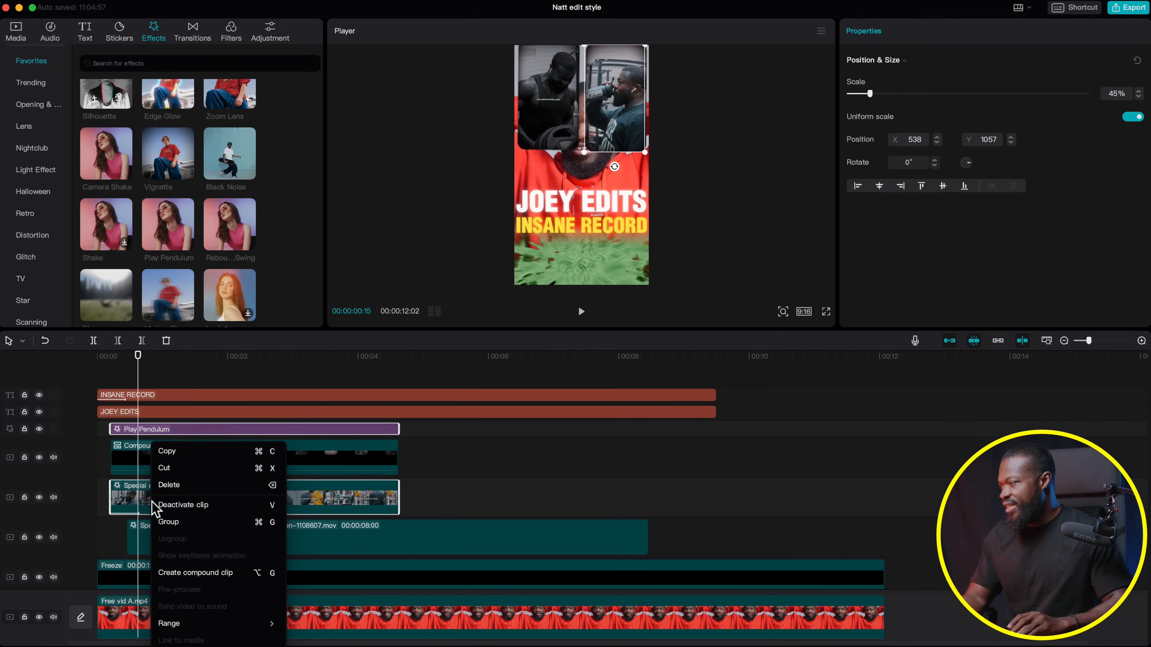
{"action": "left_click", "coordinate": [202, 573]}
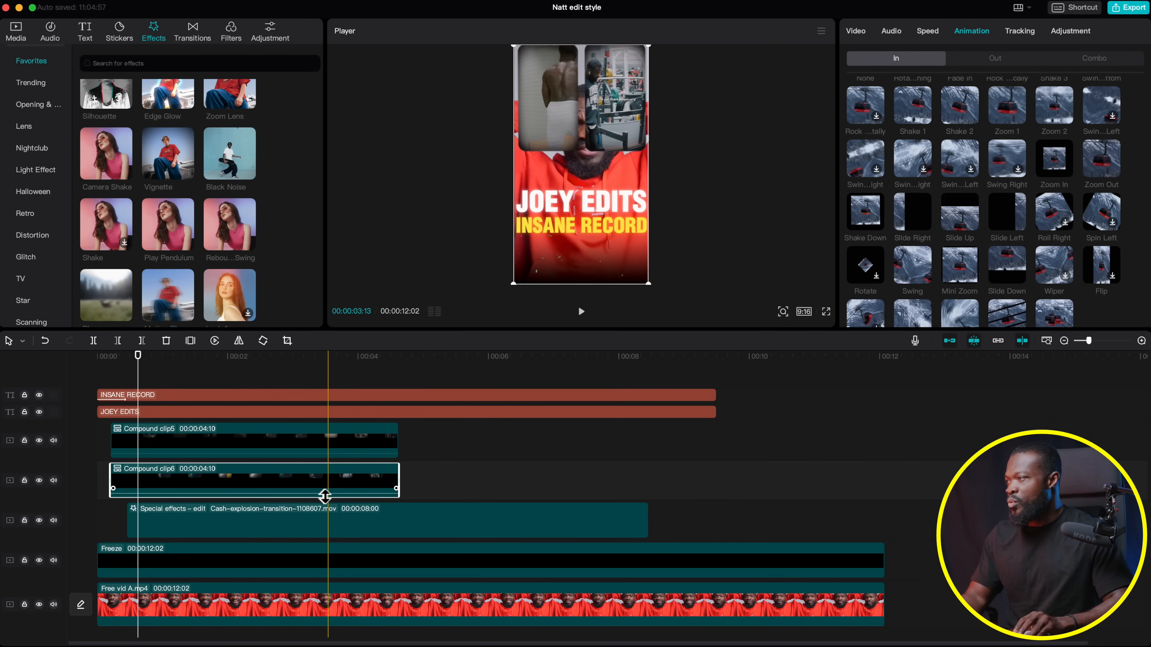
Duplicate Free vid A.mp4 onto the track directly above it and apply Auto cutout to the copy
{"action": "scroll", "coordinate": [211, 501], "scroll_direction": "down", "scroll_amount": 1}
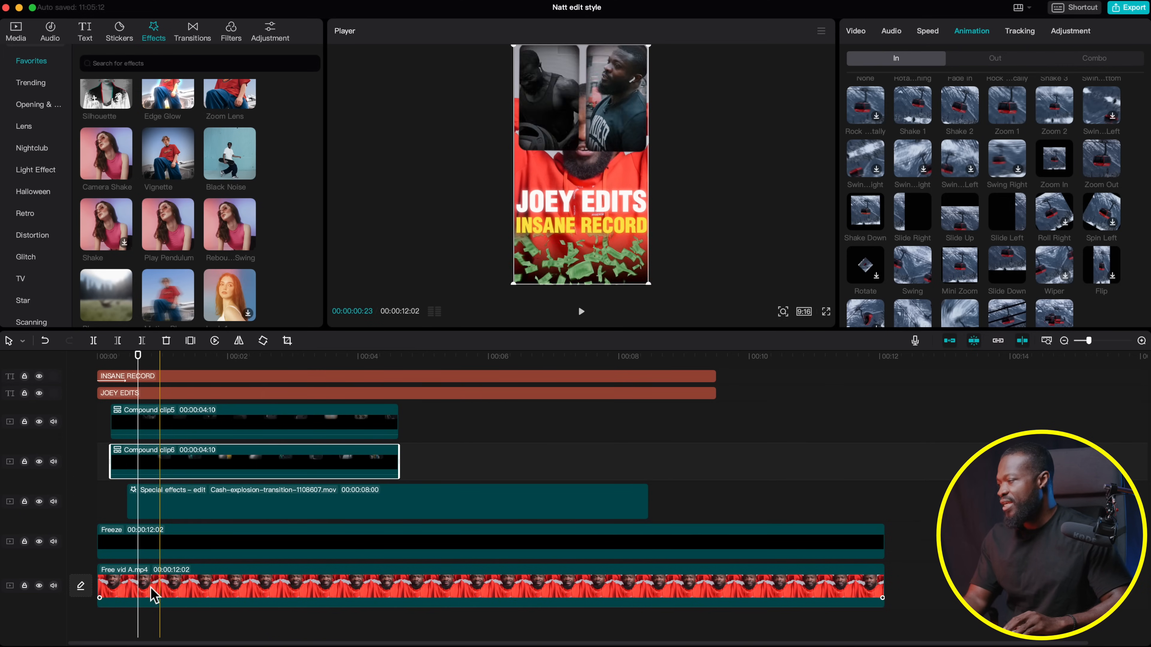
{"action": "left_click", "coordinate": [162, 589]}
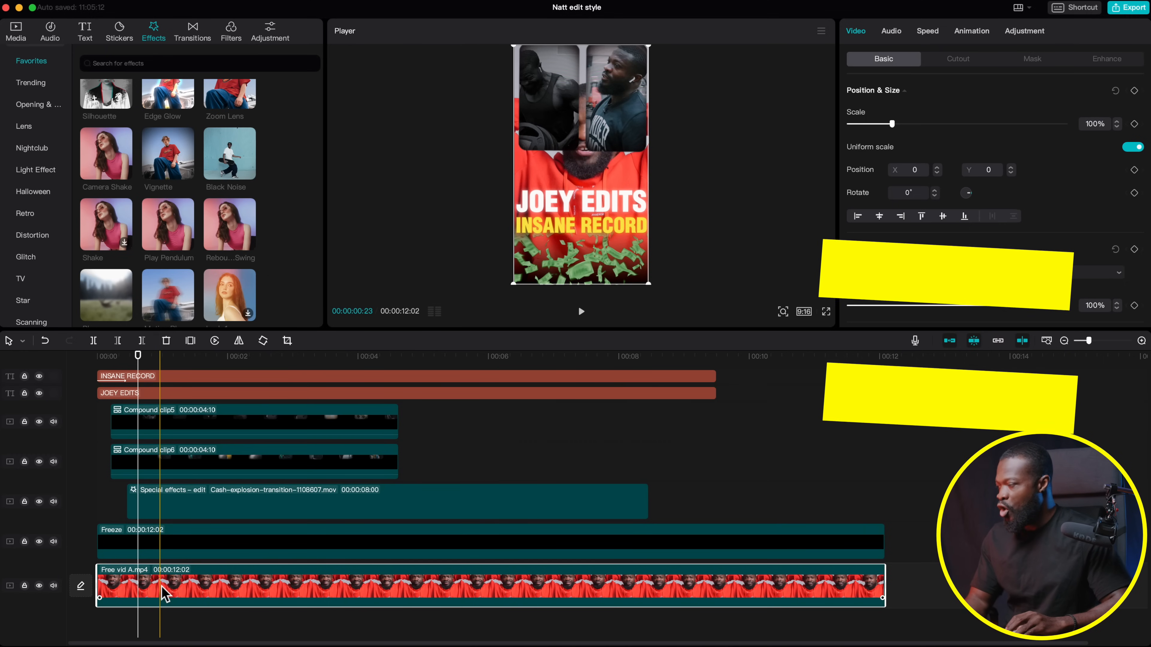
{"action": "mouse_move", "coordinate": [162, 585]}
{"action": "left_mouse_down"}
{"action": "mouse_move", "coordinate": [159, 562]}
{"action": "mouse_move", "coordinate": [172, 569]}
{"action": "left_mouse_up"}
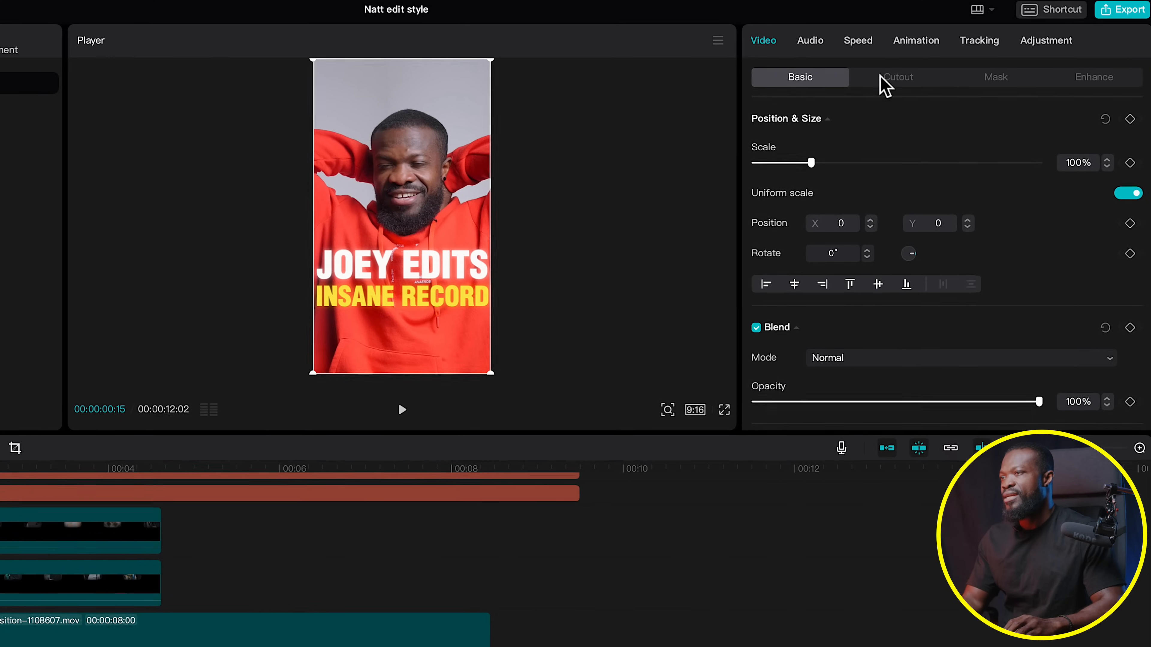
{"action": "left_click", "coordinate": [958, 60]}
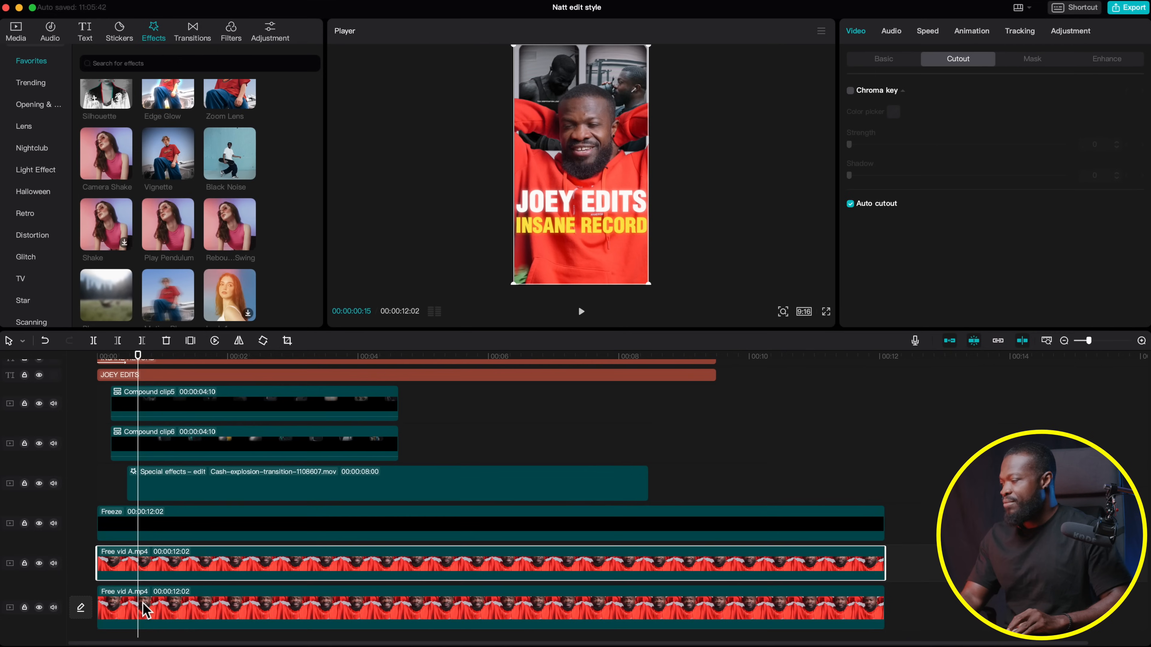
Check the cutout by temporarily deactivating the lower Free vid A.mp4 clip
{"action": "left_click", "coordinate": [146, 610]}
{"action": "key", "text": "v"}
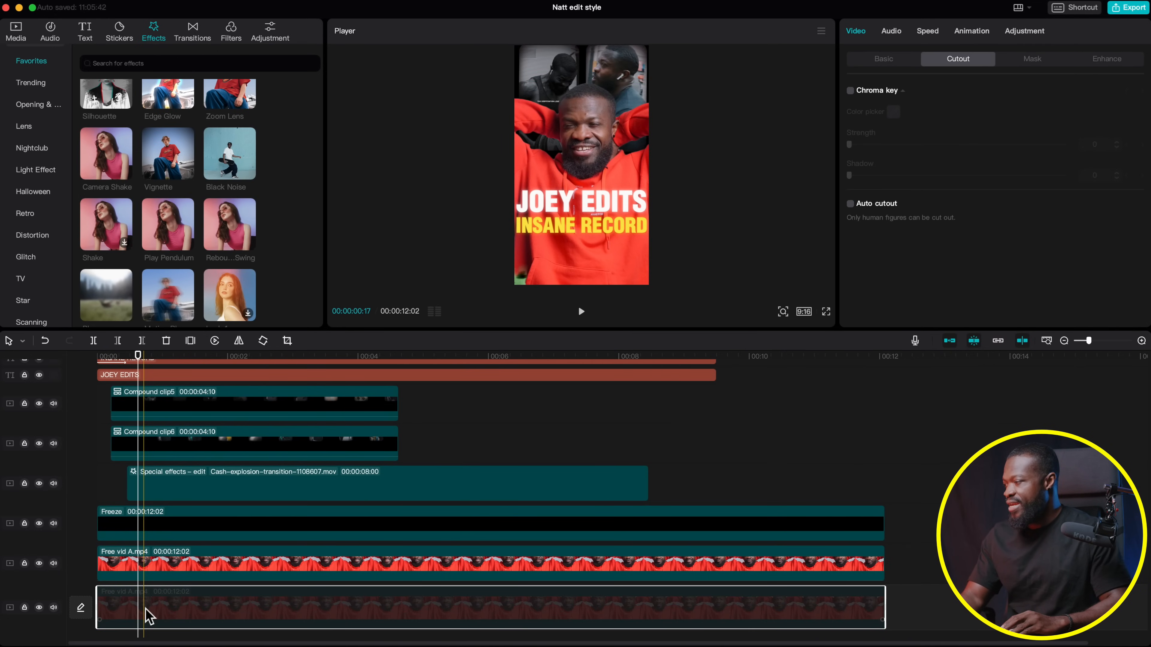
{"action": "key", "text": "v"}
Set the Freeze gradient clip to layer 5 so it sits in front of the cutout
{"action": "scroll", "coordinate": [148, 613], "scroll_direction": "down", "scroll_amount": 2}
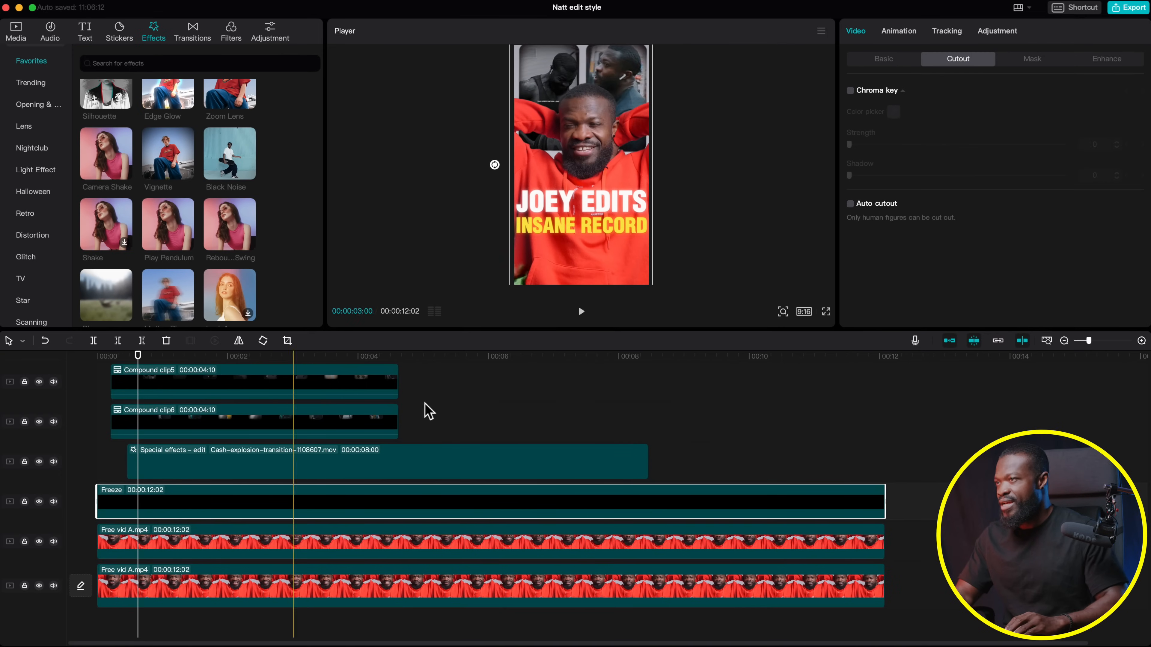
{"action": "left_click", "coordinate": [888, 68]}
{"action": "scroll", "coordinate": [924, 278], "scroll_direction": "down", "scroll_amount": 3}
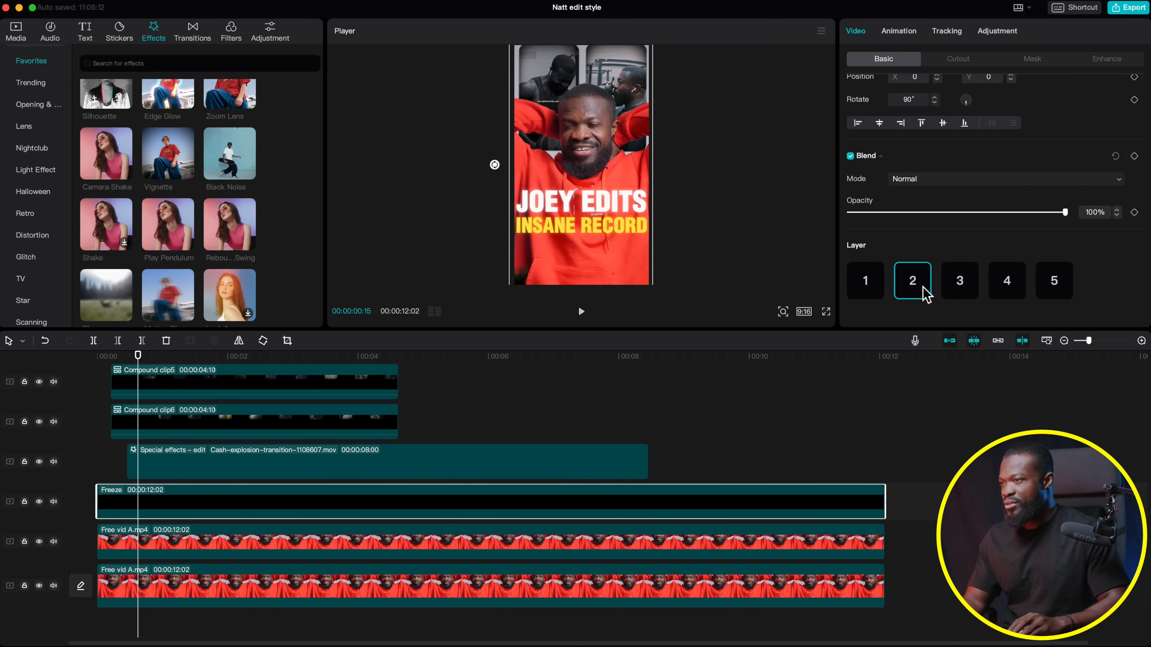
{"action": "left_click", "coordinate": [1054, 287]}
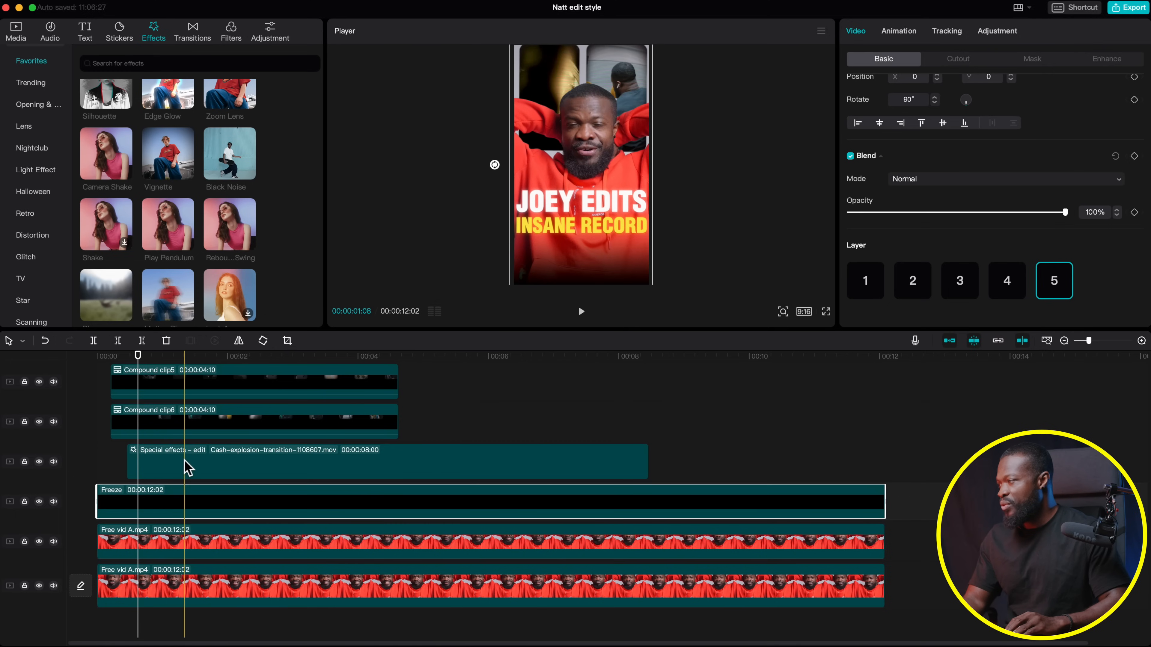
Set the cash explosion clip to layer 5 and play the edit from the beginning
{"action": "left_click", "coordinate": [159, 470]}
{"action": "scroll", "coordinate": [1040, 286], "scroll_direction": "down", "scroll_amount": 5}
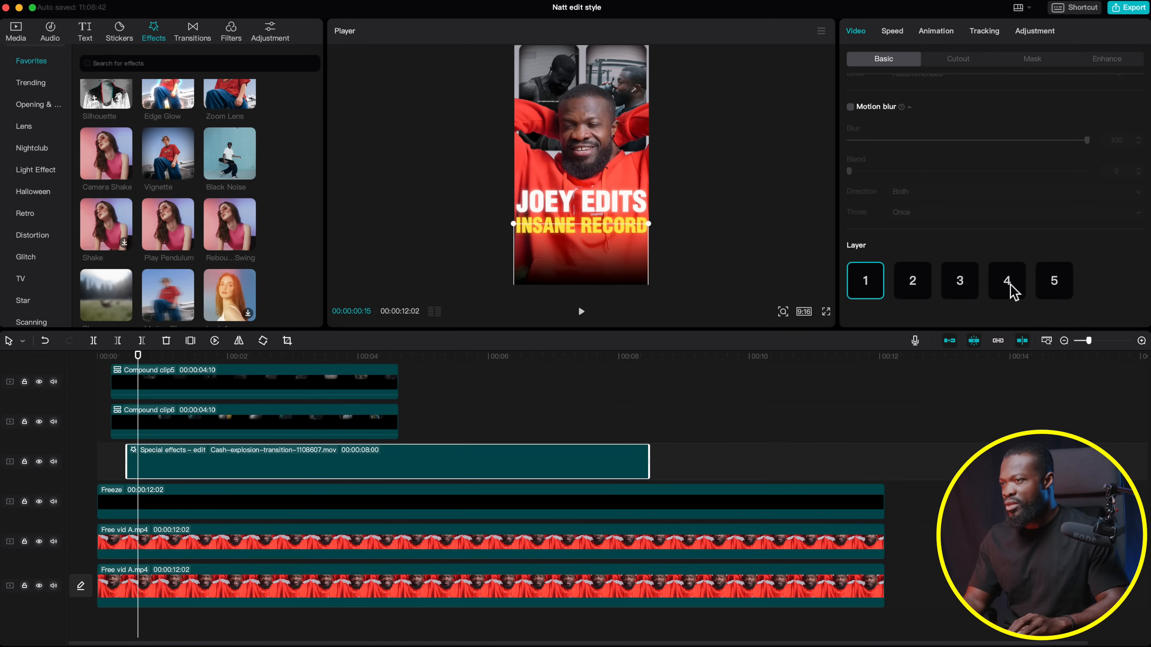
{"action": "left_click", "coordinate": [1007, 281]}
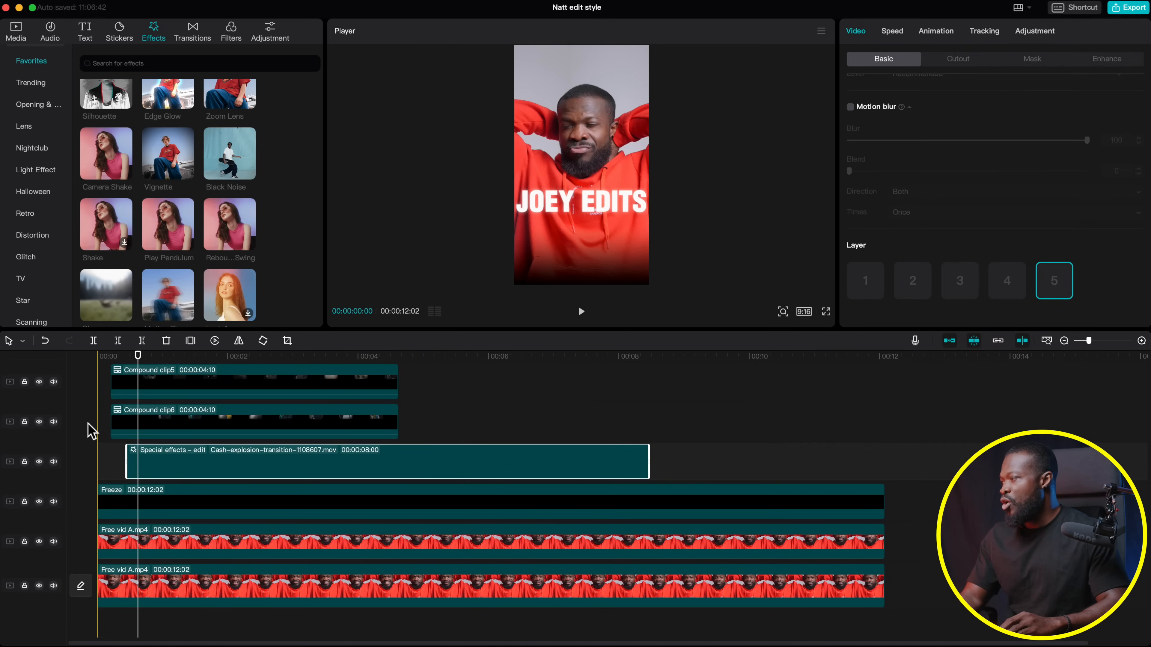
{"action": "left_click", "coordinate": [91, 430]}
{"action": "key", "text": "space"}
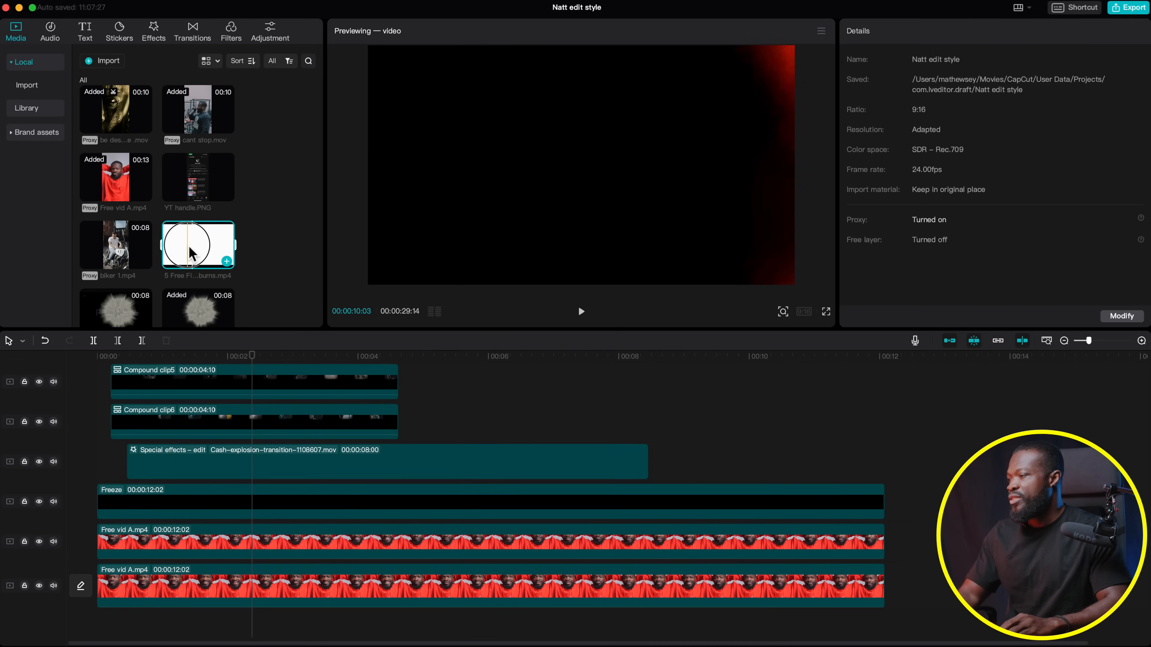
Place 5 Free Film burns.mp4 above the edit and split it around one burn, at about 00:00:20:13 and 00:00:21:16
{"action": "left_click_drag", "start_coordinate": [189, 246], "coordinate": [505, 424]}
{"action": "scroll", "coordinate": [544, 427], "scroll_direction": "right", "scroll_amount": 10}
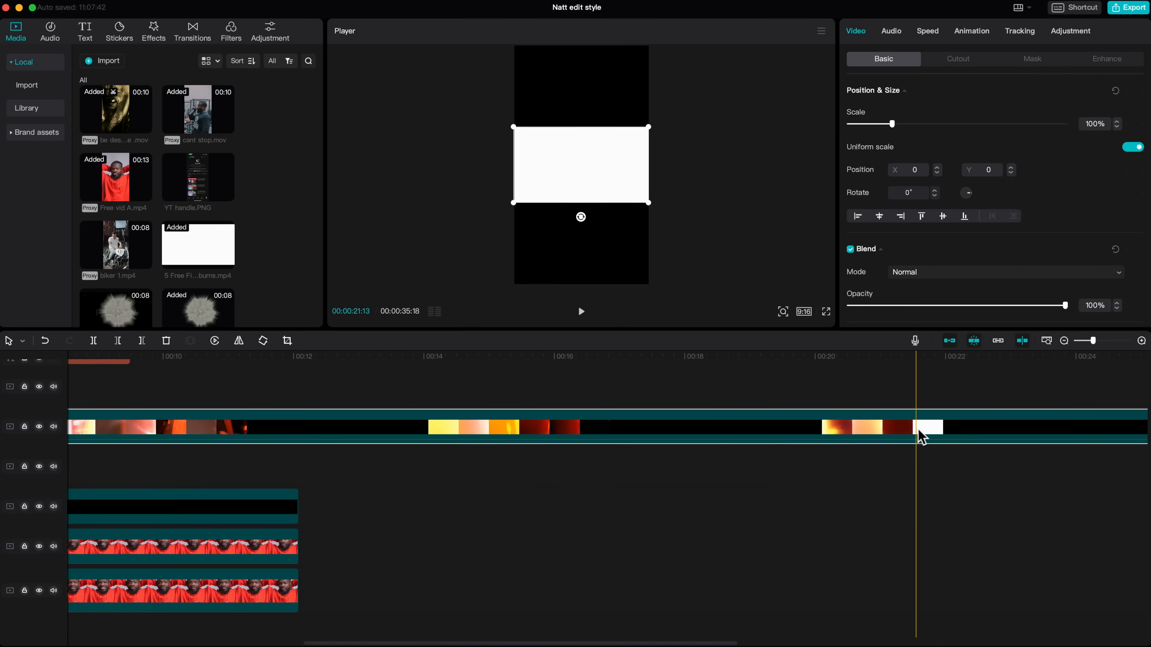
{"action": "left_click", "coordinate": [926, 392]}
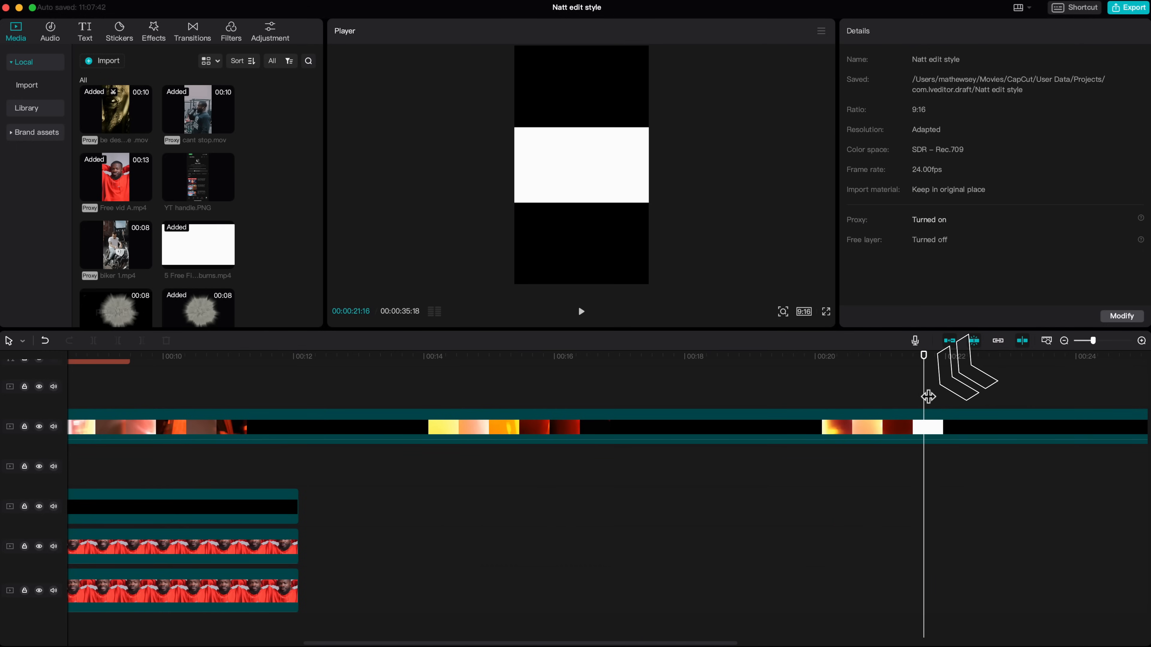
{"action": "left_click", "coordinate": [926, 426]}
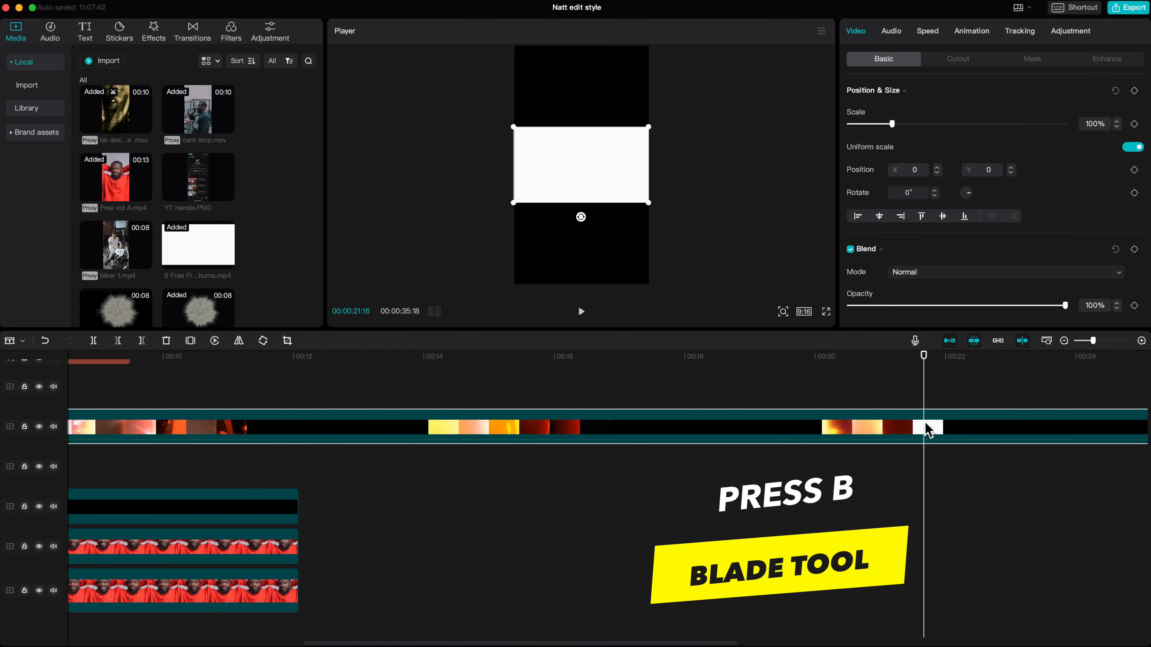
{"action": "left_click", "coordinate": [925, 426]}
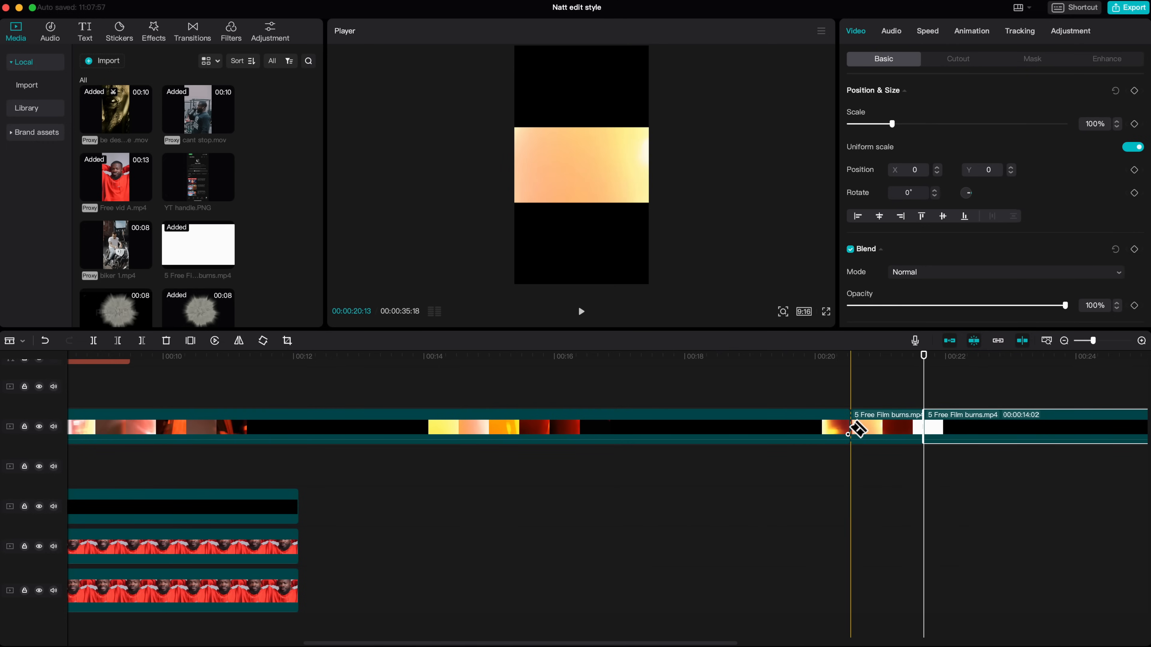
Delete the film burn footage before and after the isolated burn, and move that burn back to the end of the main clips
{"action": "key", "text": "a"}
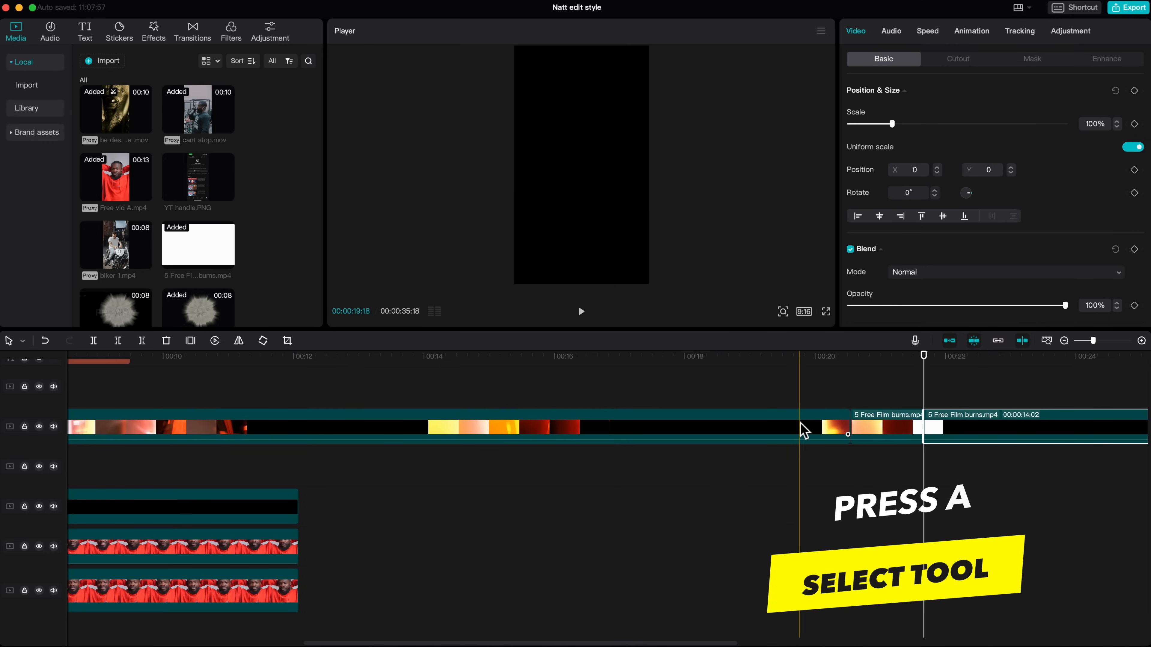
{"action": "left_click", "coordinate": [798, 433]}
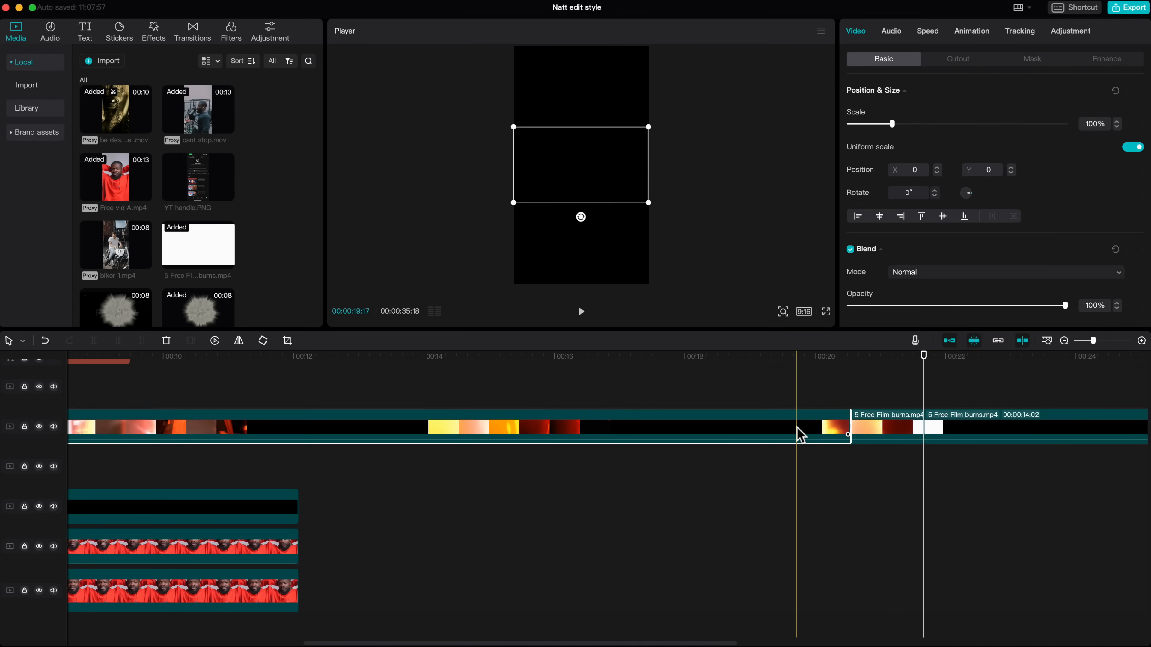
{"action": "key", "text": "Delete"}
{"action": "left_click", "coordinate": [973, 427]}
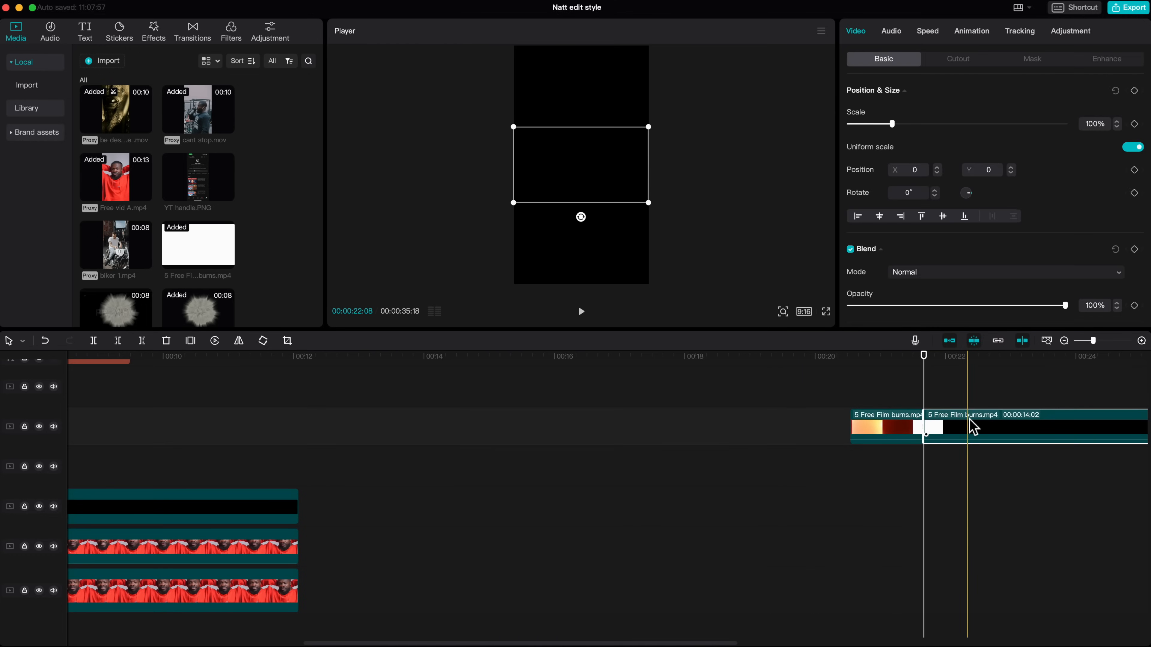
{"action": "key", "text": "Delete"}
{"action": "left_click_drag", "start_coordinate": [903, 426], "coordinate": [281, 419]}
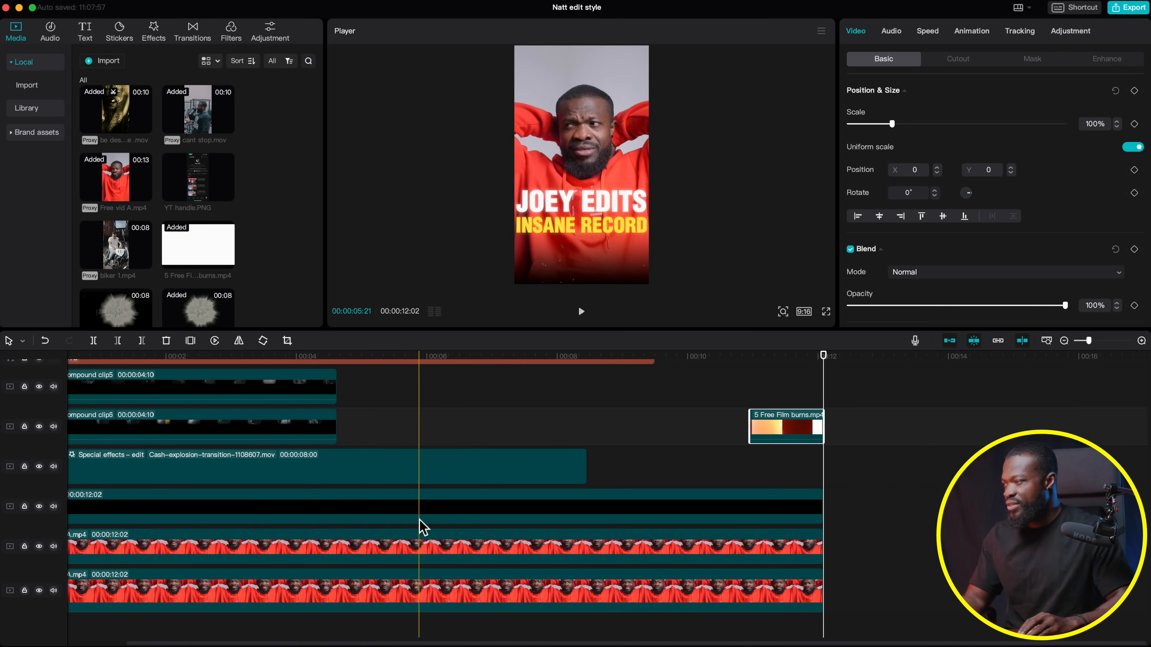
Trim both titles, both compound clips, the cash explosion, the Freeze gradient and the Free vid A.mp4 clips to end at 00:00:02:03
{"action": "scroll", "coordinate": [430, 528], "scroll_direction": "up", "scroll_amount": 2}
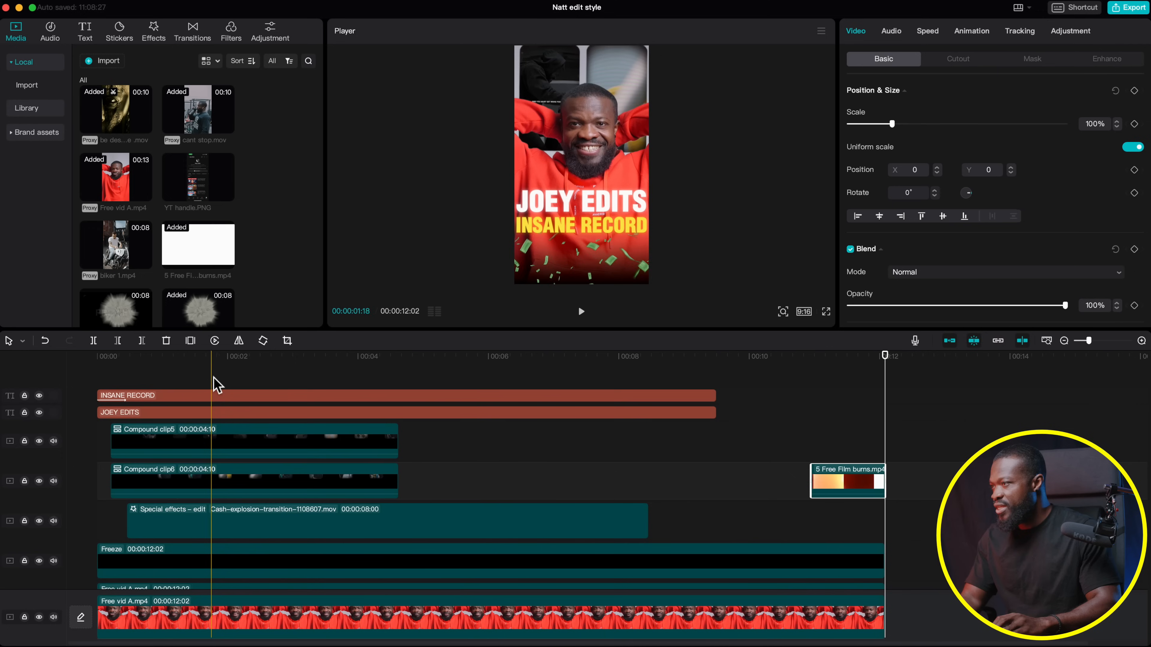
{"action": "left_click", "coordinate": [231, 386]}
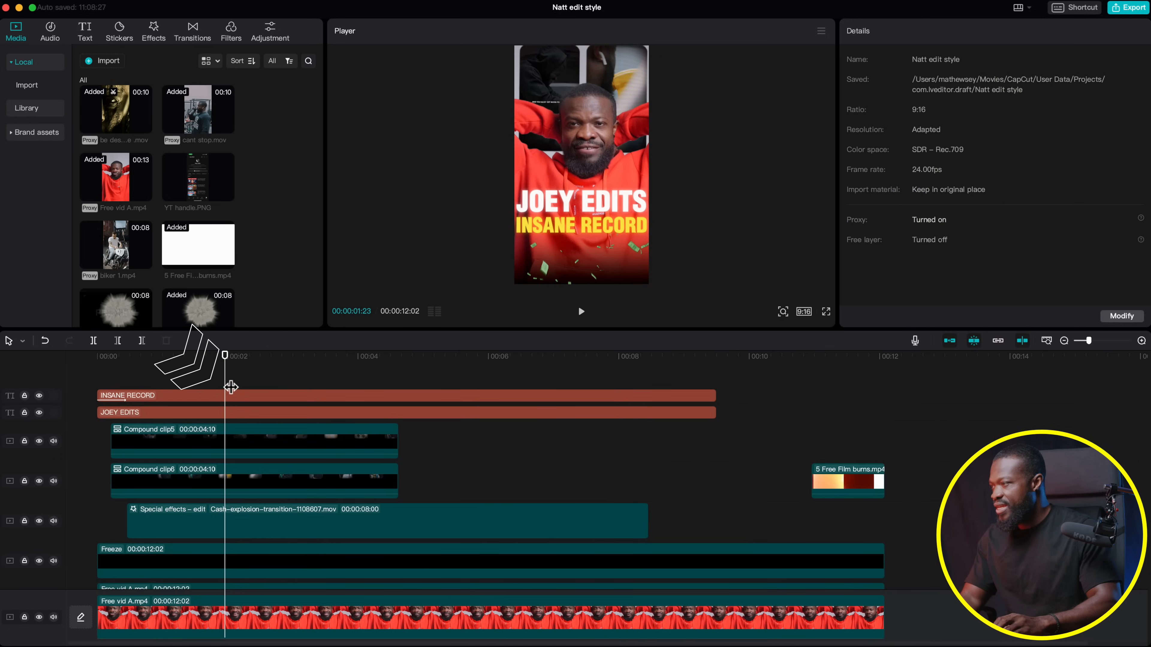
{"action": "left_click_drag", "start_coordinate": [718, 416], "coordinate": [239, 408]}
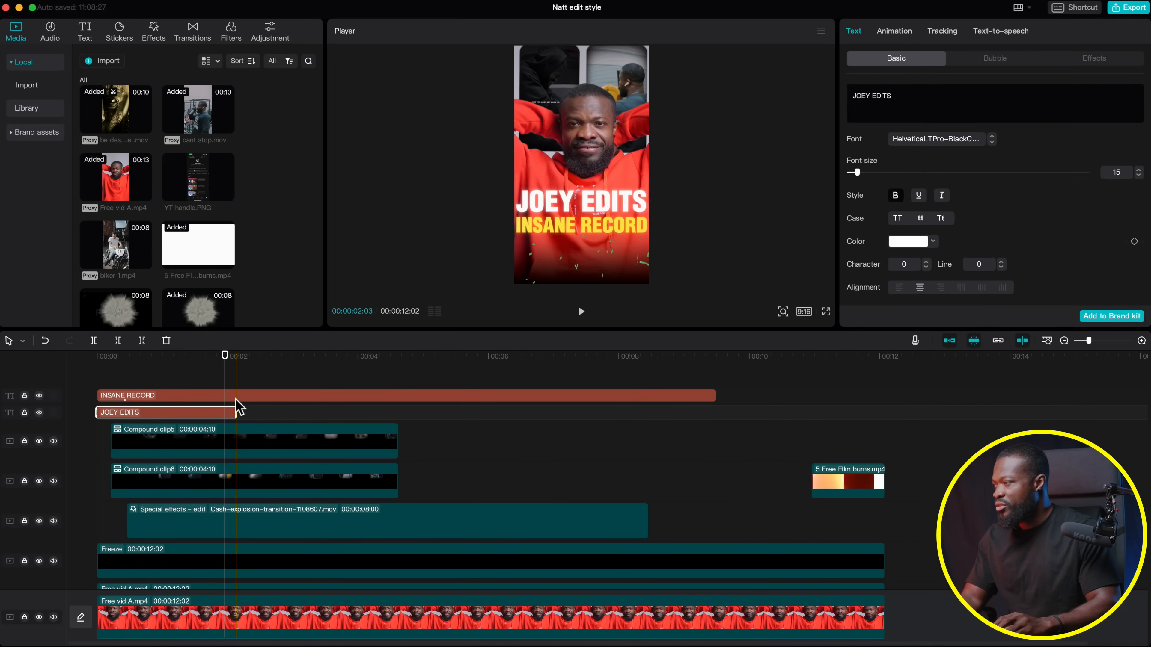
{"action": "left_click_drag", "start_coordinate": [716, 398], "coordinate": [237, 394]}
{"action": "left_click_drag", "start_coordinate": [397, 439], "coordinate": [237, 436]}
{"action": "left_click_drag", "start_coordinate": [397, 480], "coordinate": [236, 480]}
{"action": "left_click_drag", "start_coordinate": [650, 535], "coordinate": [236, 535]}
{"action": "left_click_drag", "start_coordinate": [884, 561], "coordinate": [457, 548]}
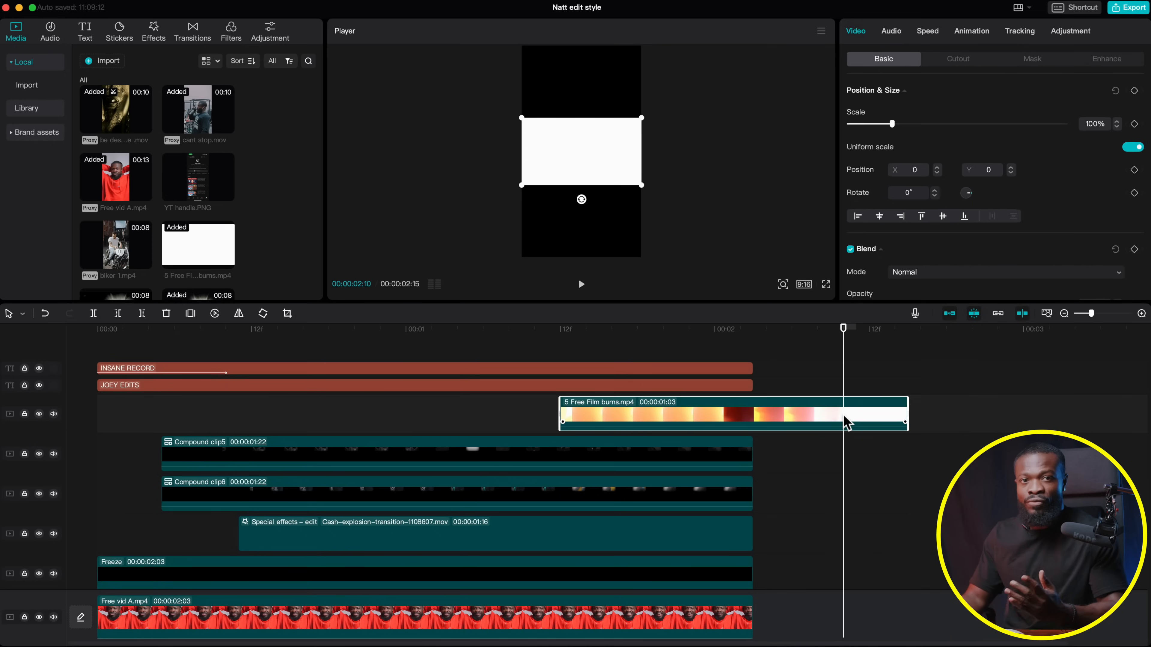
Trim the film burn at both ends to a 12-frame clip that ends at 00:00:02:09, overlapping the cut point
{"action": "mouse_move", "coordinate": [843, 327]}
{"action": "left_mouse_down"}
{"action": "mouse_move", "coordinate": [810, 327]}
{"action": "mouse_move", "coordinate": [831, 331]}
{"action": "left_mouse_up"}
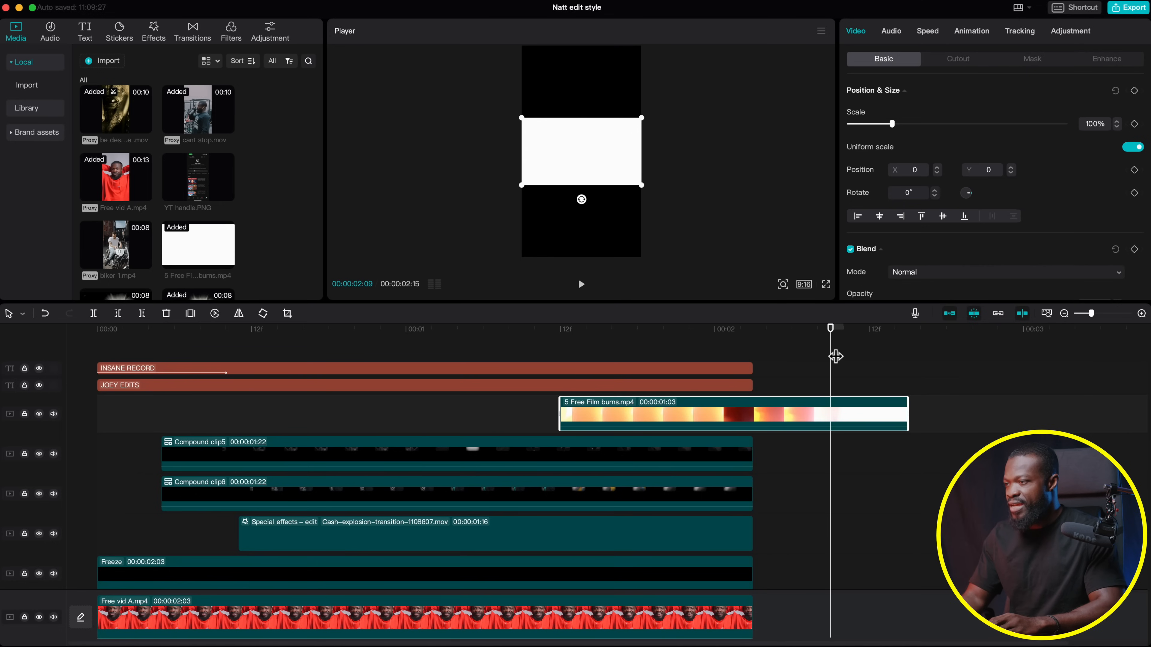
{"action": "left_click_drag", "start_coordinate": [907, 413], "coordinate": [832, 380]}
{"action": "key", "text": "Left"}
{"action": "key", "text": "Left"}
{"action": "key", "text": "Left"}
{"action": "key", "text": "Left"}
{"action": "key", "text": "Left"}
{"action": "key", "text": "Left"}
{"action": "key", "text": "Left"}
{"action": "key", "text": "Left"}
{"action": "key", "text": "Left"}
{"action": "key", "text": "Left"}
{"action": "key", "text": "Left"}
{"action": "key", "text": "Left"}
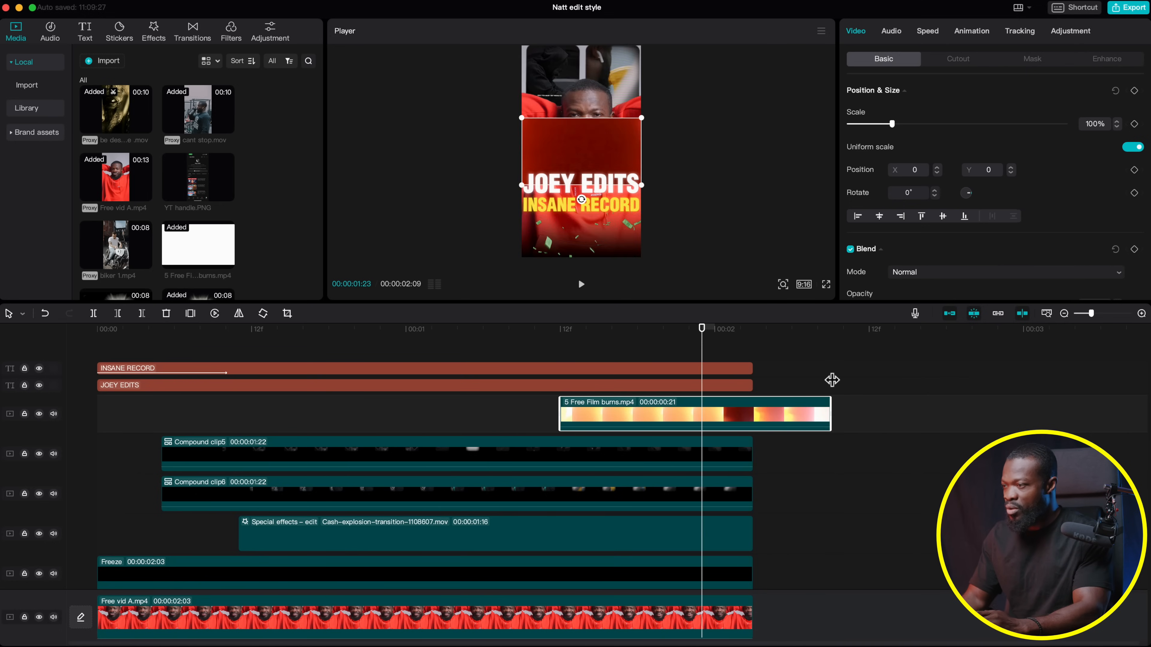
{"action": "left_click_drag", "start_coordinate": [558, 417], "coordinate": [668, 416]}
Combine the JOEY EDITS and INSANE RECORD titles into a compound clip and move the film burn to the track above it
{"action": "left_click_drag", "start_coordinate": [550, 358], "coordinate": [546, 383]}
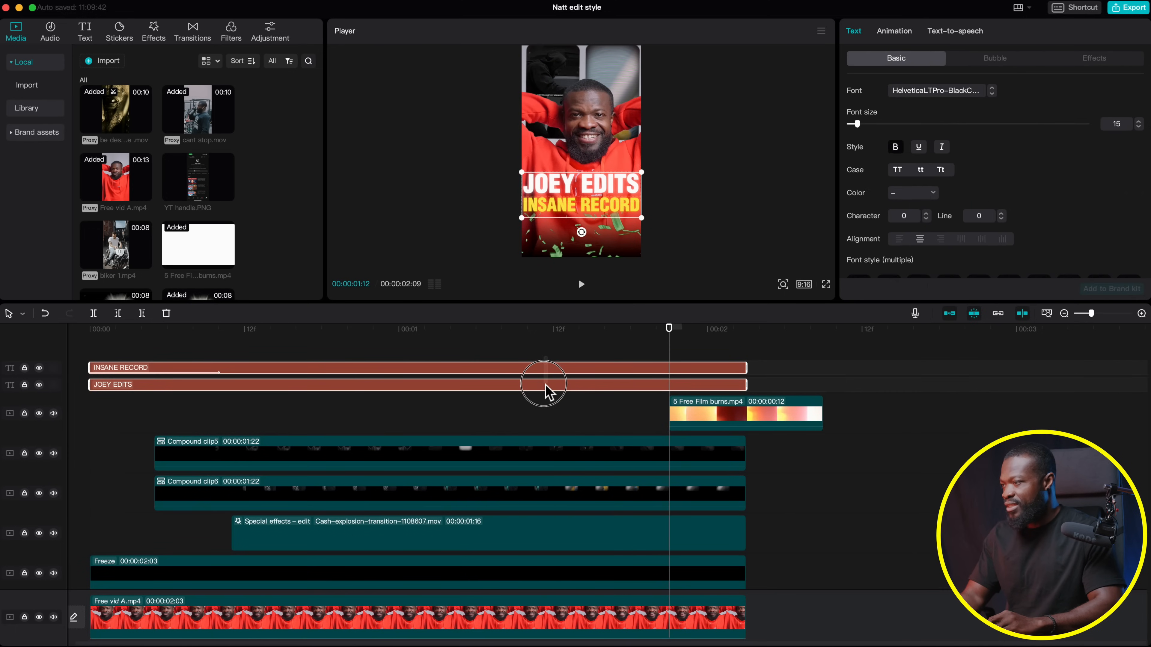
{"action": "right_click", "coordinate": [545, 390]}
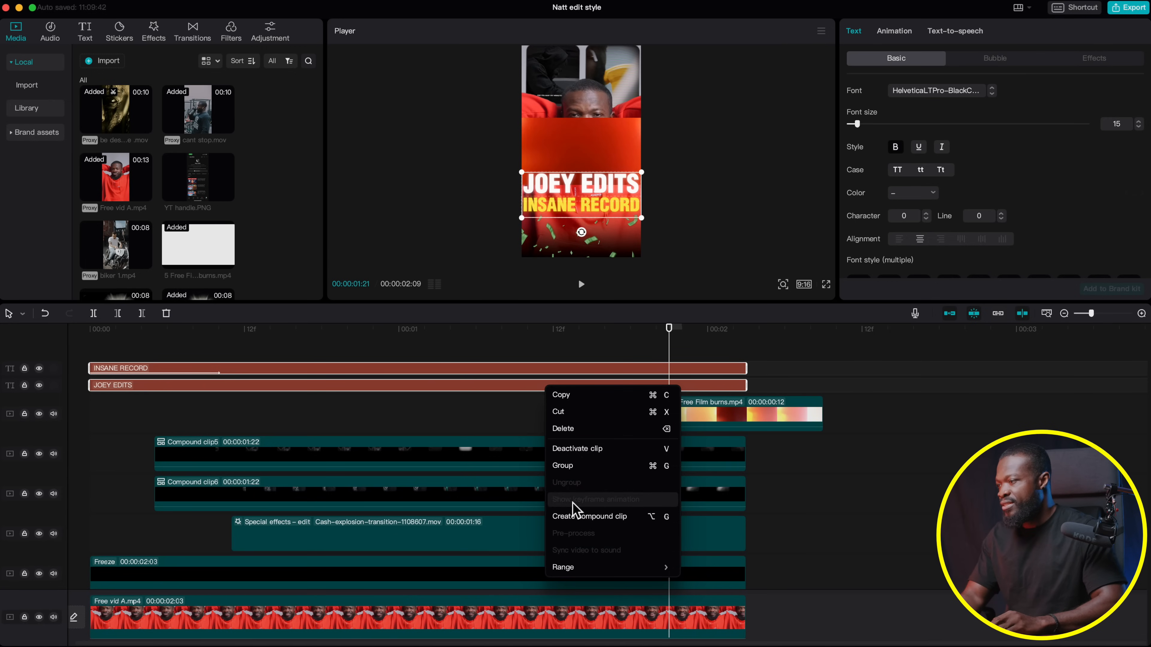
{"action": "left_click", "coordinate": [579, 515]}
{"action": "left_click_drag", "start_coordinate": [706, 430], "coordinate": [705, 361]}
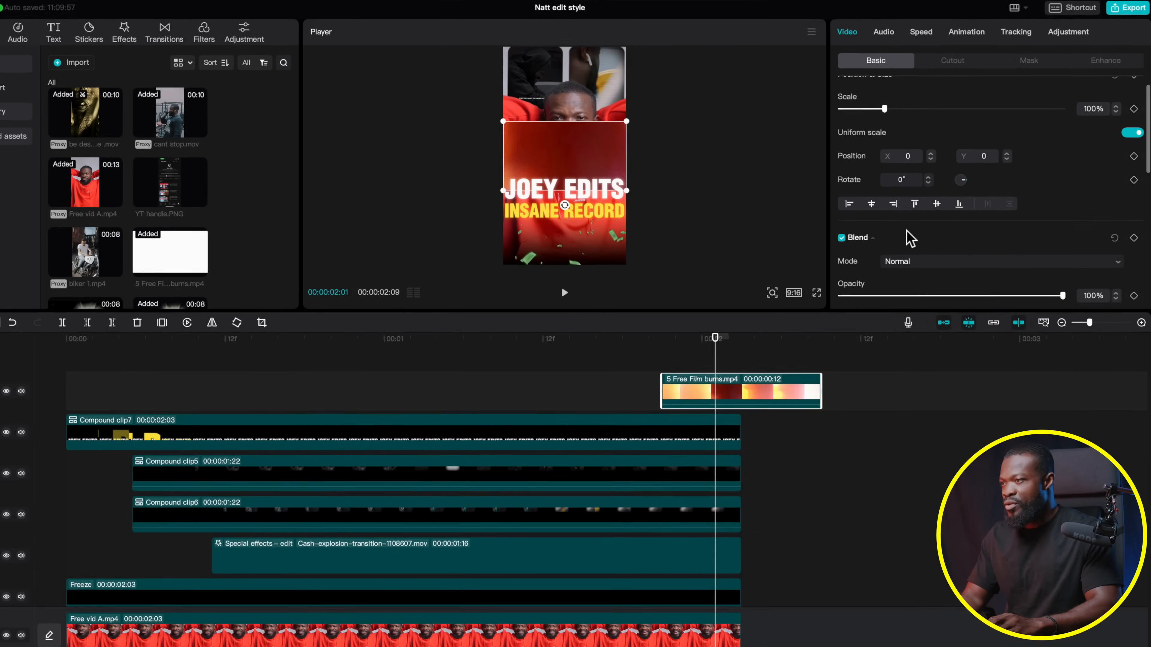
Rotate the film burn 90° and enlarge it to 188% so it fills the vertical frame
{"action": "scroll", "coordinate": [905, 237], "scroll_direction": "down", "scroll_amount": 10}
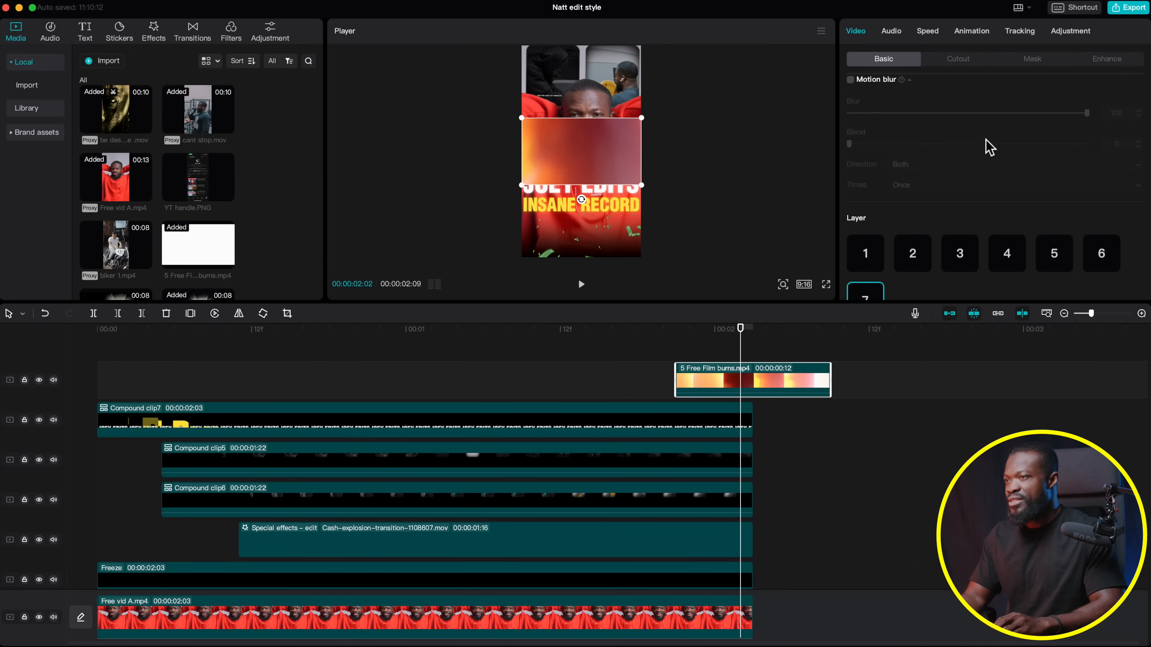
{"action": "scroll", "coordinate": [990, 147], "scroll_direction": "up", "scroll_amount": 10}
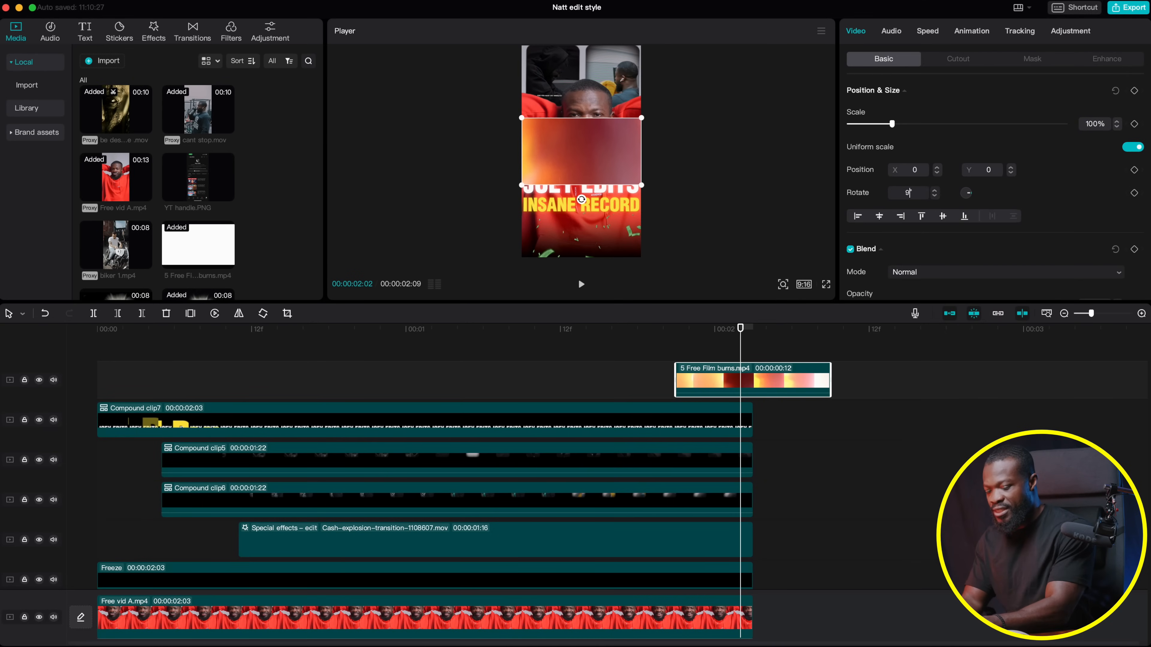
{"action": "key", "text": "Return"}
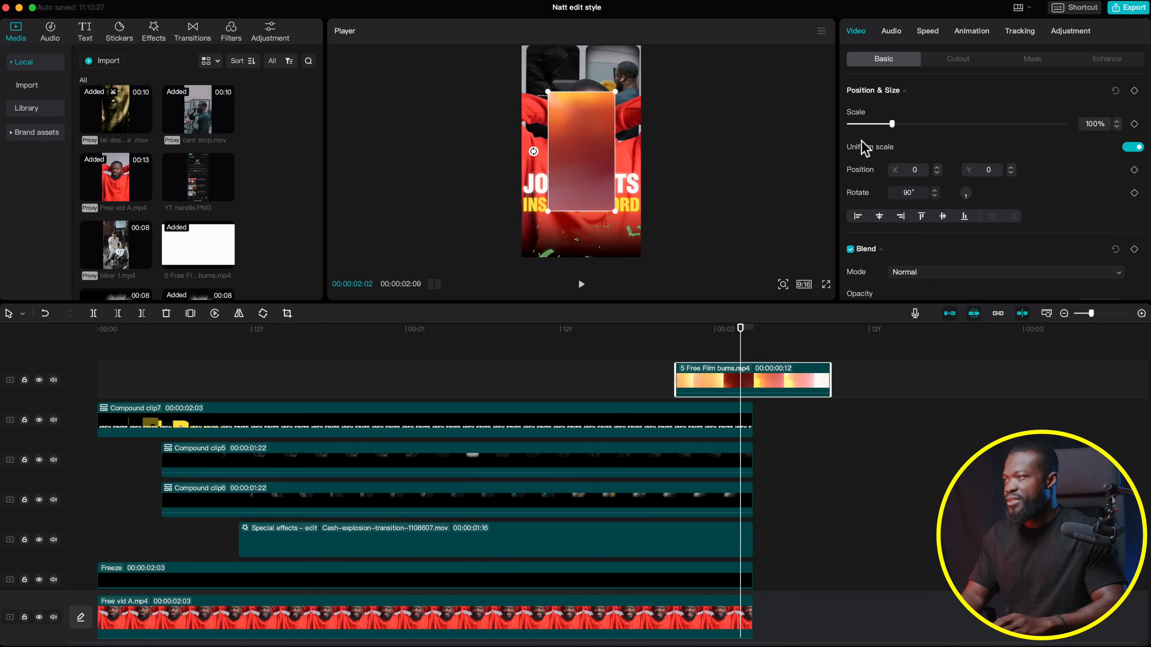
{"action": "mouse_move", "coordinate": [620, 89]}
{"action": "left_mouse_down"}
{"action": "mouse_move", "coordinate": [657, 72]}
{"action": "mouse_move", "coordinate": [733, 77]}
{"action": "left_mouse_up"}
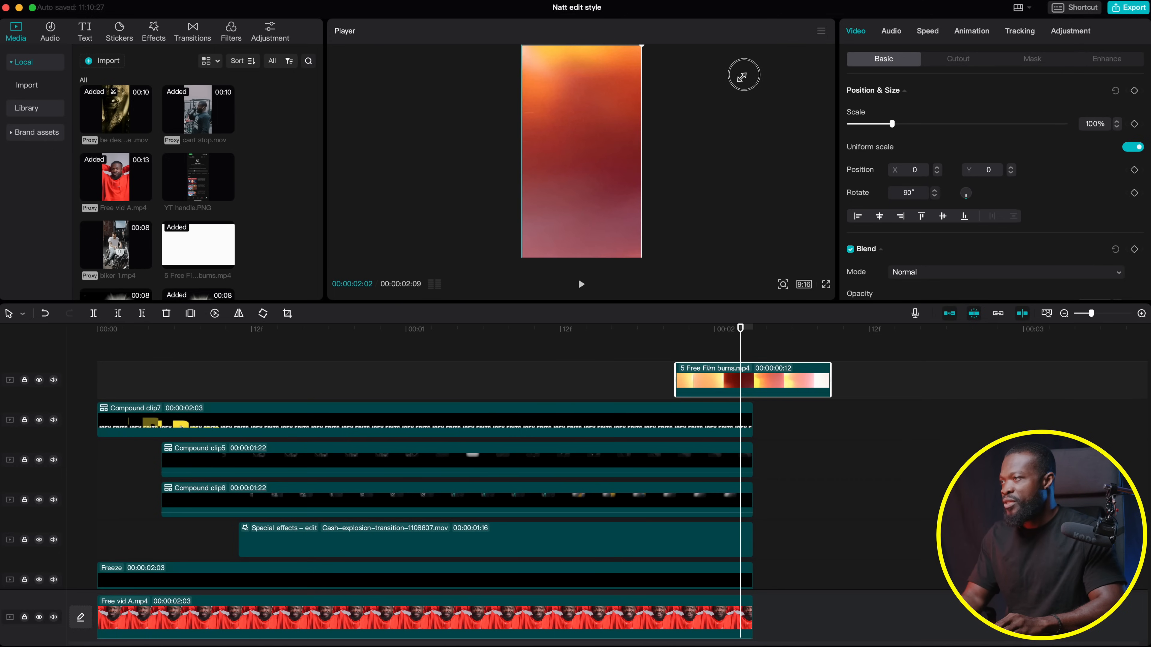
Set the film burn's blend mode to Screen
{"action": "scroll", "coordinate": [968, 250], "scroll_direction": "down", "scroll_amount": 2}
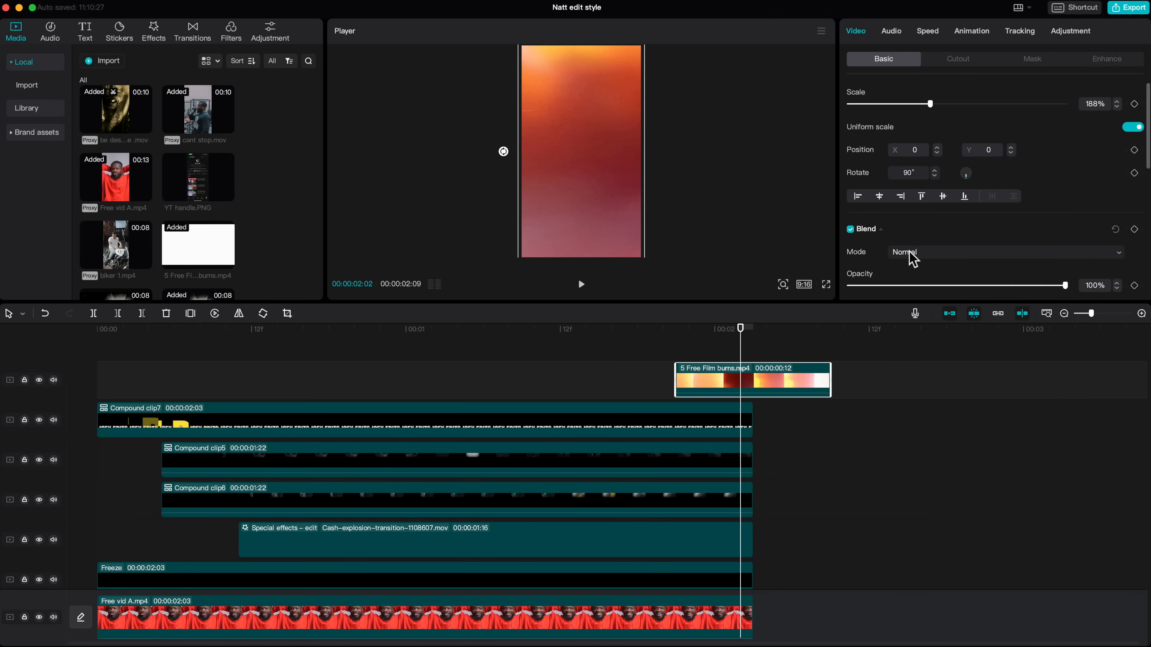
{"action": "left_click", "coordinate": [927, 253]}
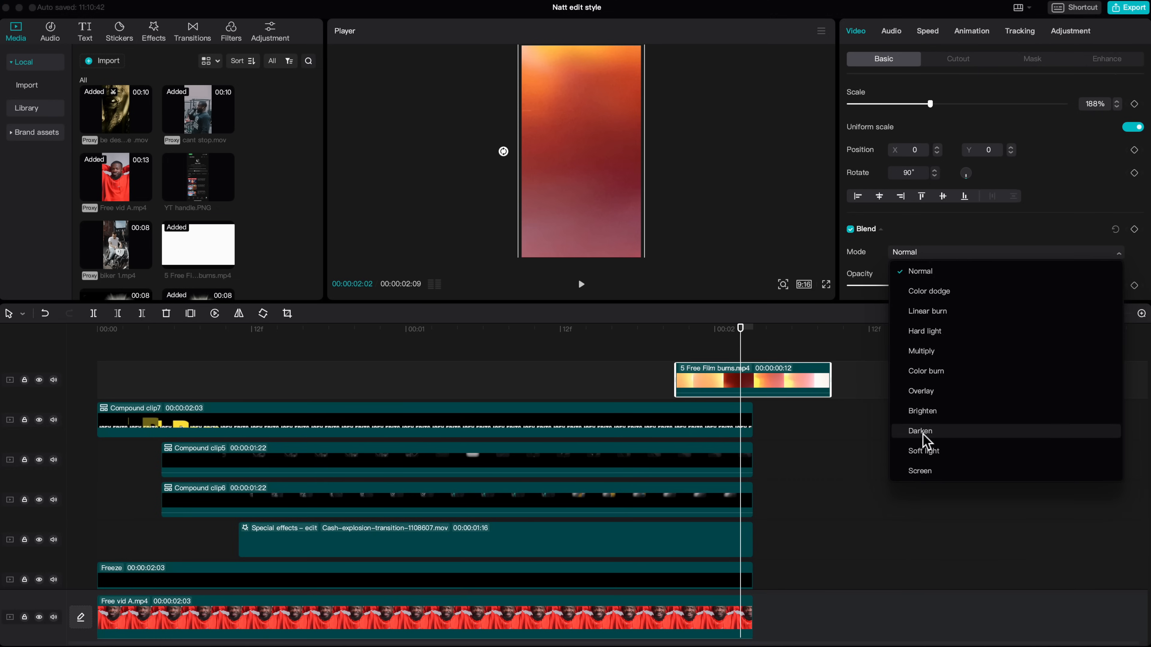
{"action": "left_click", "coordinate": [920, 471]}
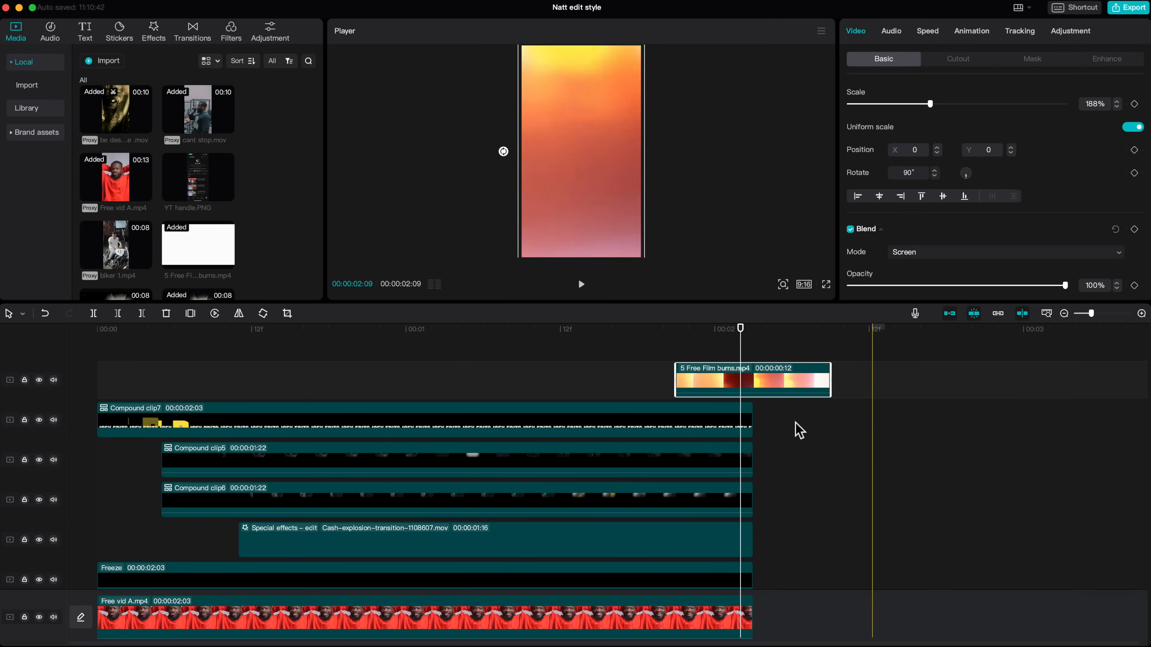
{"action": "left_click", "coordinate": [924, 255]}
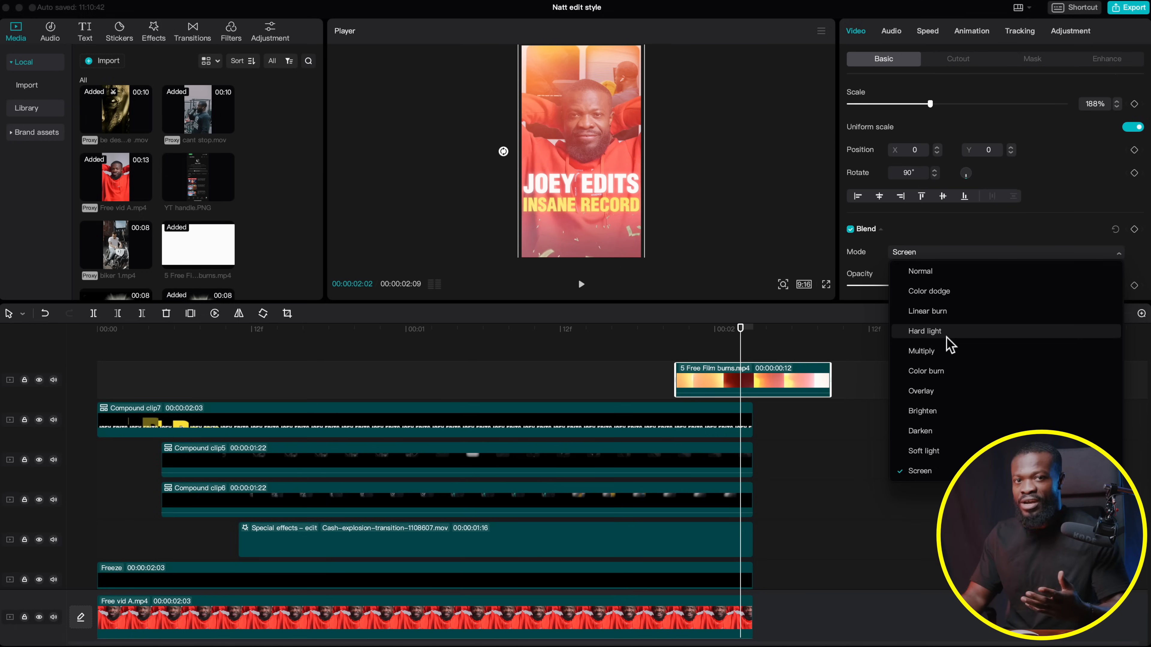
{"action": "left_click", "coordinate": [750, 349]}
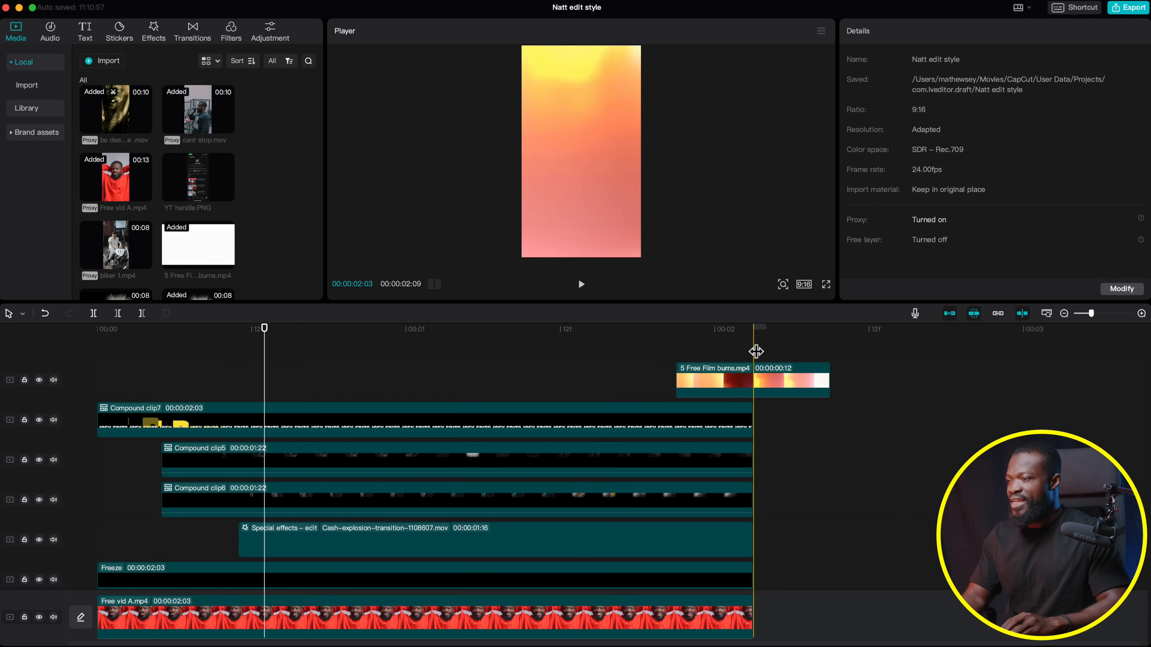
Add biker 1.mp4 to the main track directly after Free vid A.mp4 and scale it to 110%
{"action": "scroll", "coordinate": [780, 447], "scroll_direction": "down", "scroll_amount": 1}
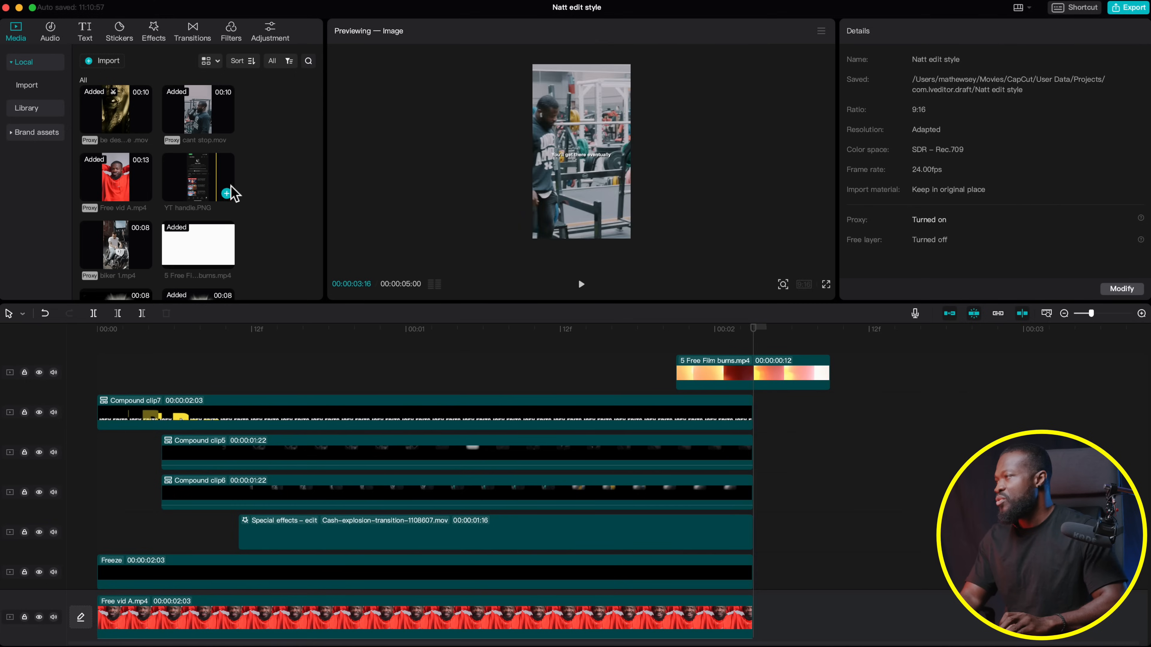
{"action": "scroll", "coordinate": [104, 172], "scroll_direction": "down", "scroll_amount": 2}
{"action": "left_click", "coordinate": [110, 169]}
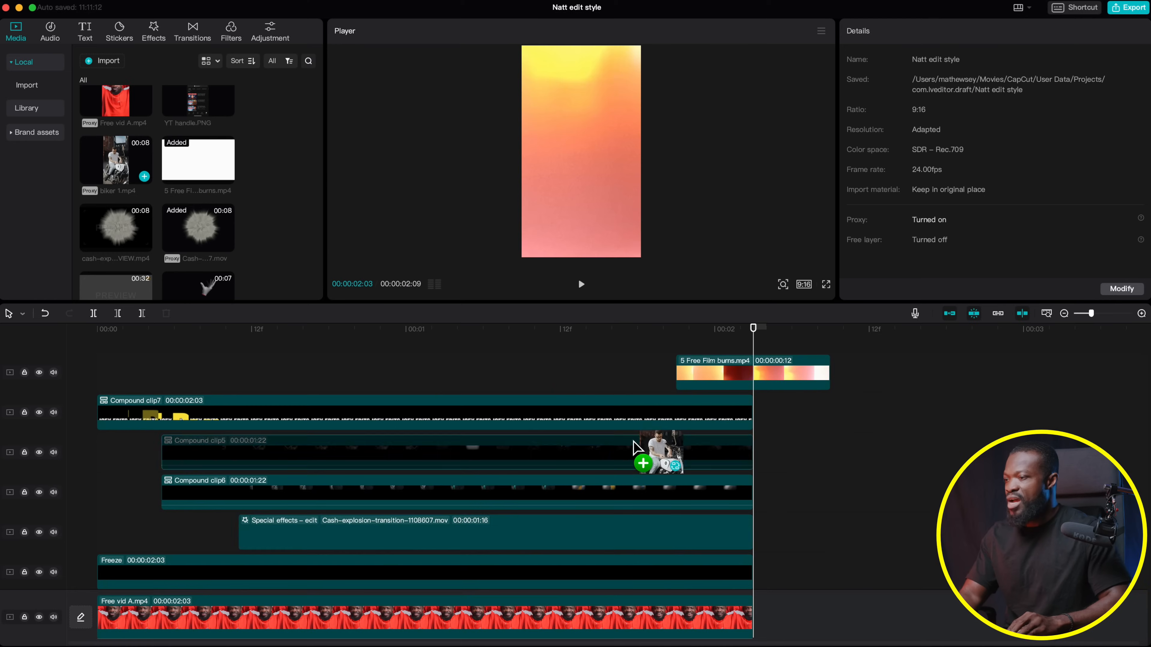
{"action": "left_click_drag", "start_coordinate": [638, 442], "coordinate": [761, 612]}
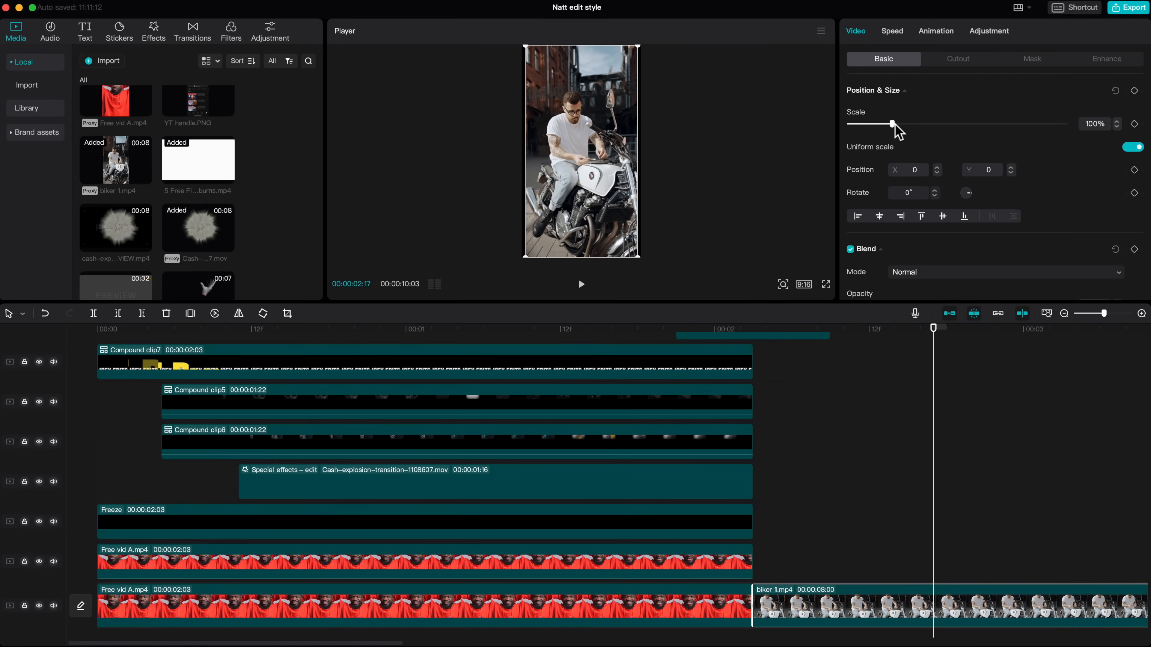
{"action": "left_click_drag", "start_coordinate": [893, 125], "coordinate": [896, 124]}
Apply an effect from the favorite effects to the biker 1.mp4 clip
{"action": "scroll", "coordinate": [745, 588], "scroll_direction": "right", "scroll_amount": 5}
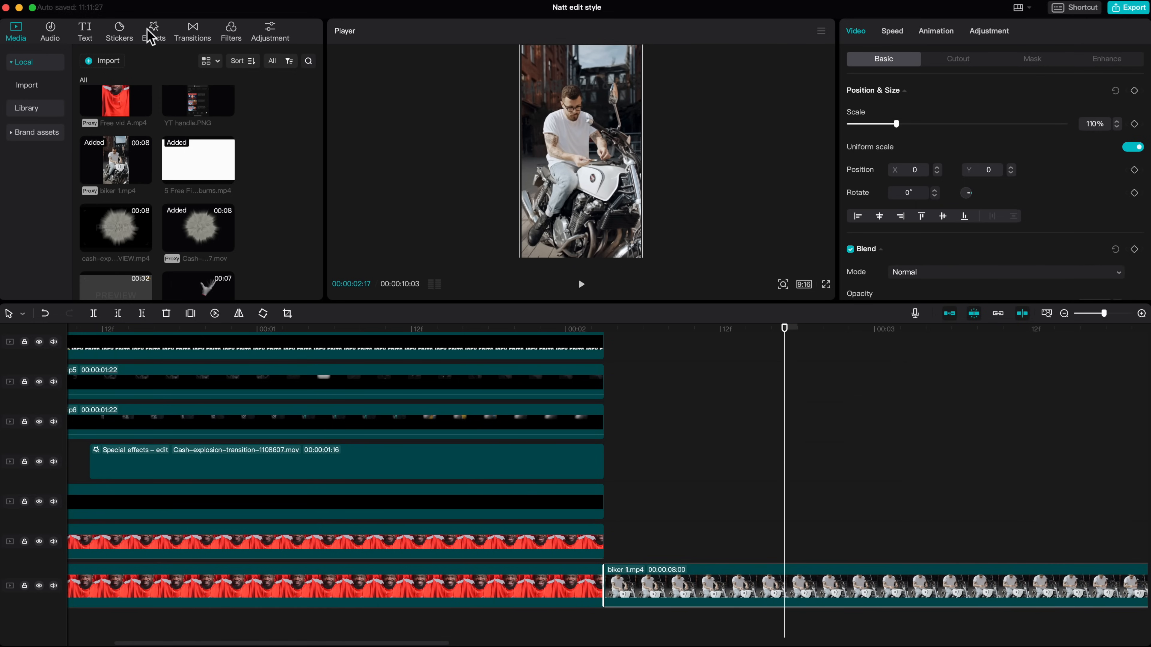
{"action": "left_click", "coordinate": [152, 36]}
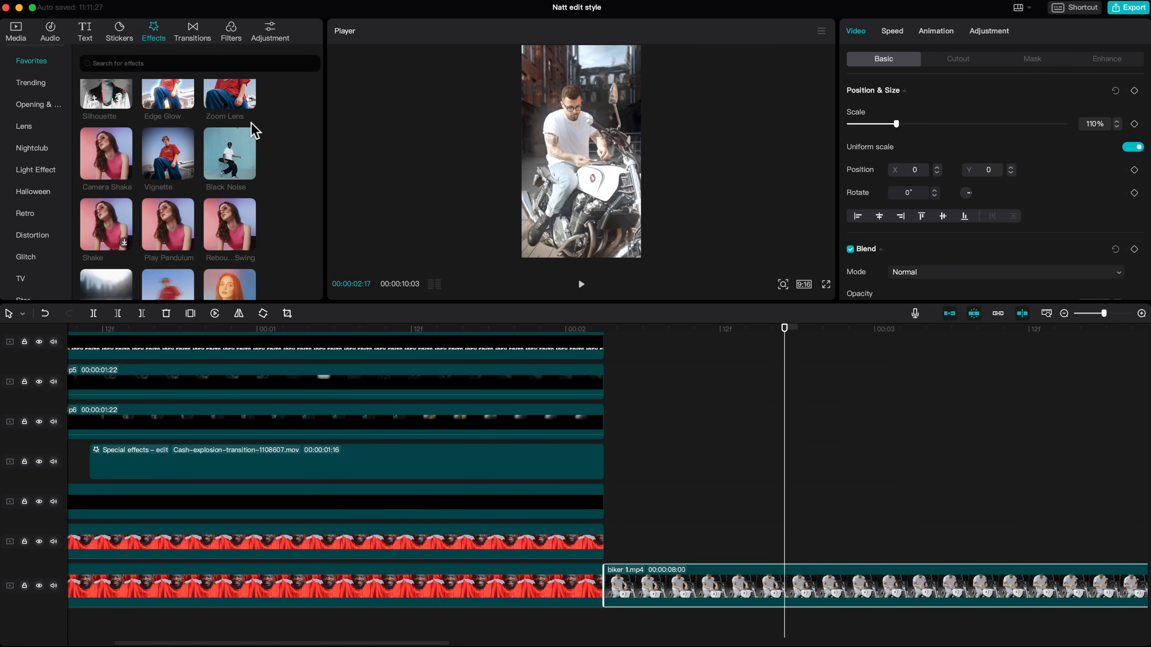
{"action": "scroll", "coordinate": [249, 128], "scroll_direction": "down", "scroll_amount": 2}
{"action": "left_click_drag", "start_coordinate": [106, 240], "coordinate": [672, 591]}
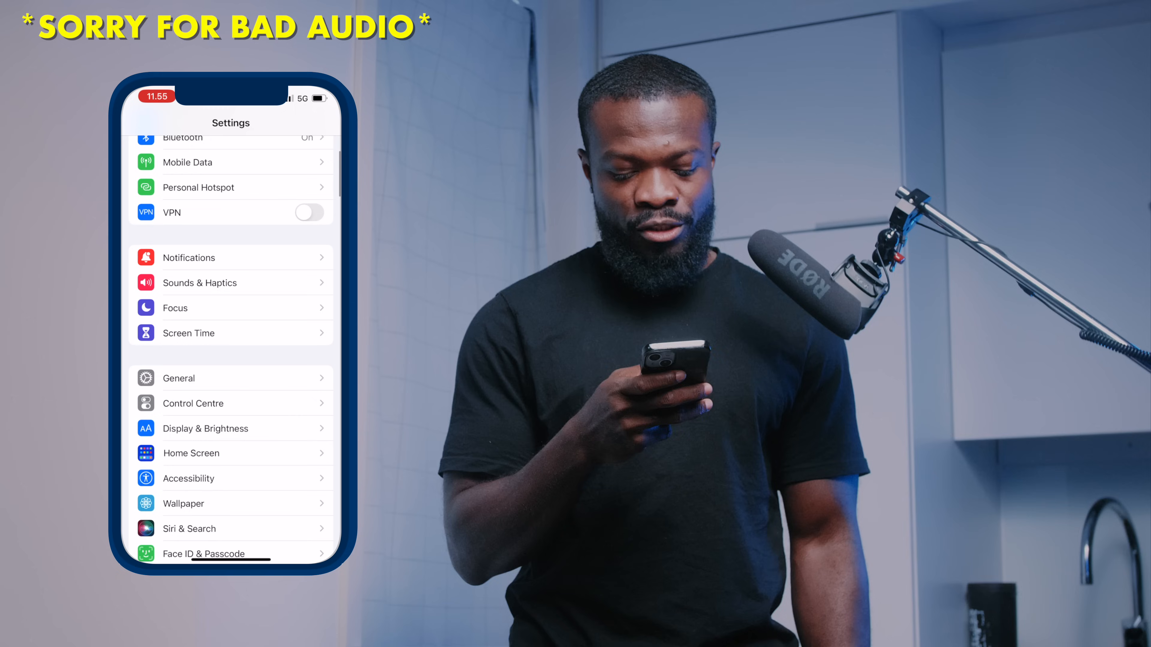
On the phone, set the display appearance to Dark and, in the YouTube app, browse your own channel's Videos list
{"action": "left_click", "coordinate": [266, 426]}
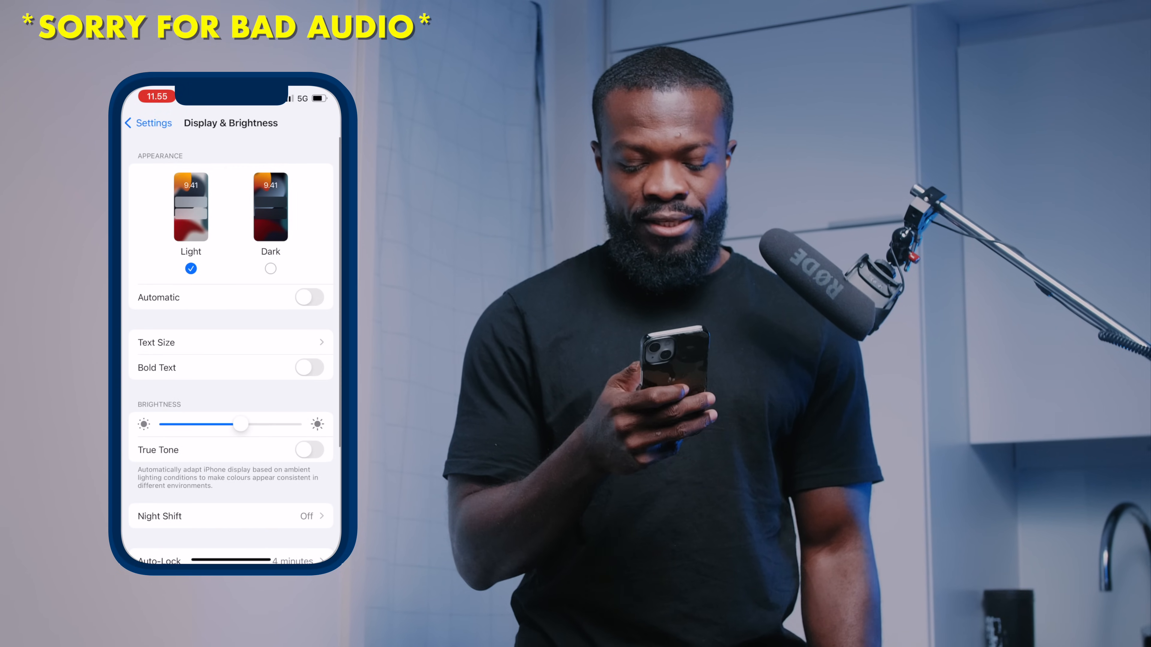
{"action": "left_click", "coordinate": [270, 233]}
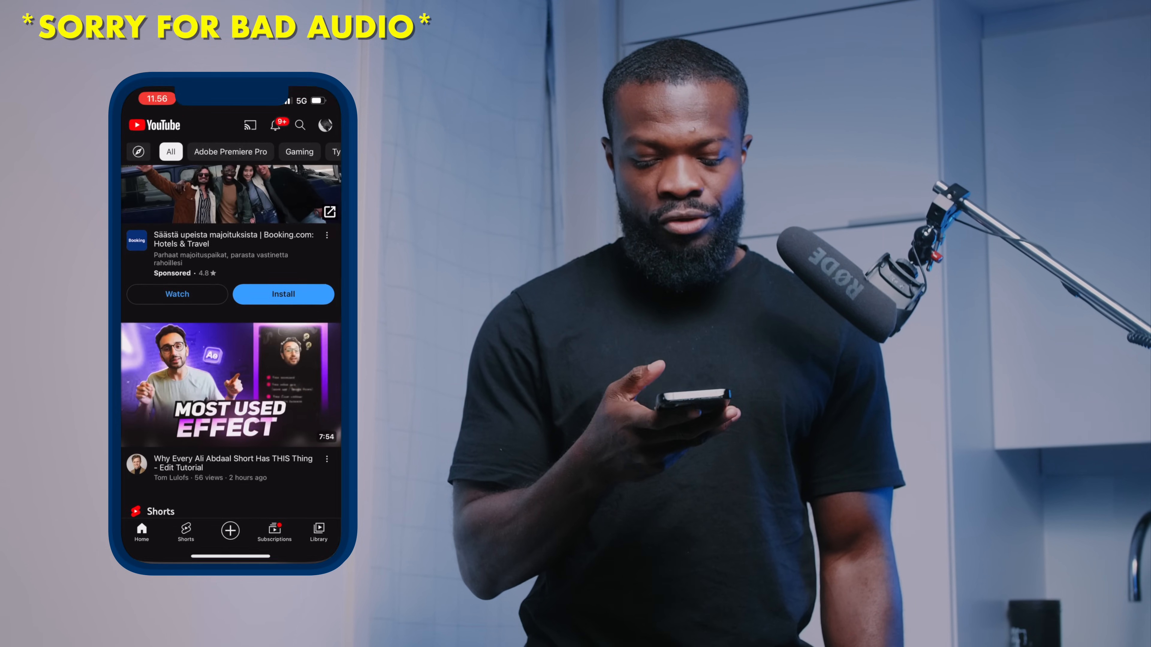
{"action": "left_click", "coordinate": [334, 116]}
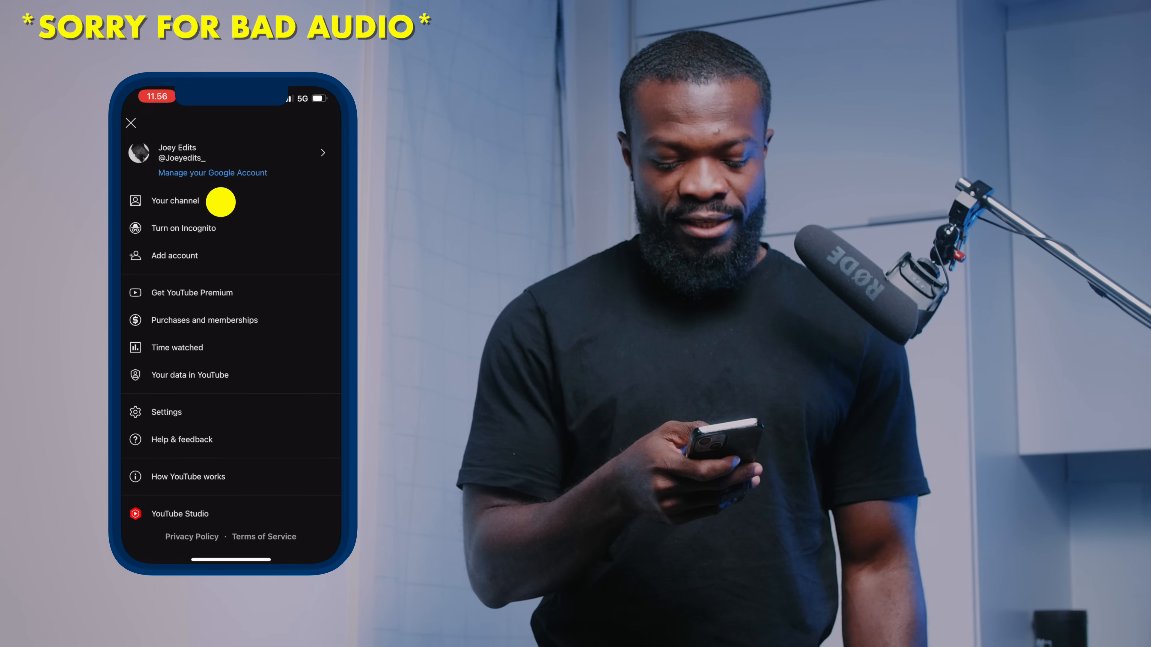
{"action": "left_click", "coordinate": [221, 201]}
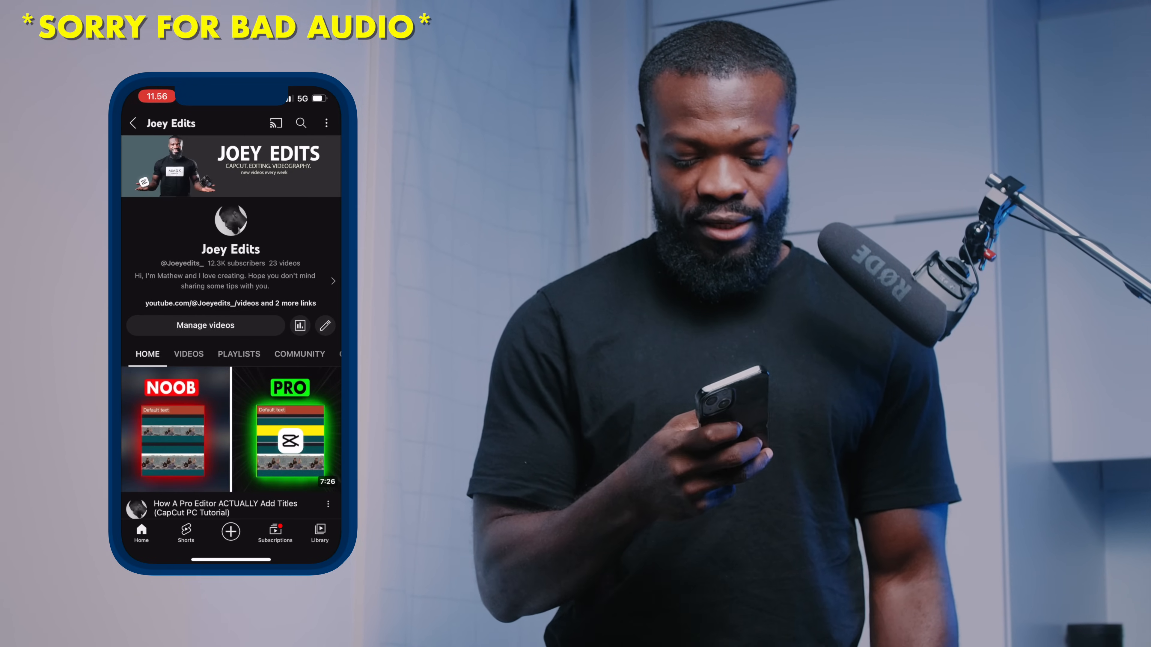
{"action": "left_click", "coordinate": [189, 354]}
{"action": "scroll", "coordinate": [241, 470], "scroll_direction": "down", "scroll_amount": 3}
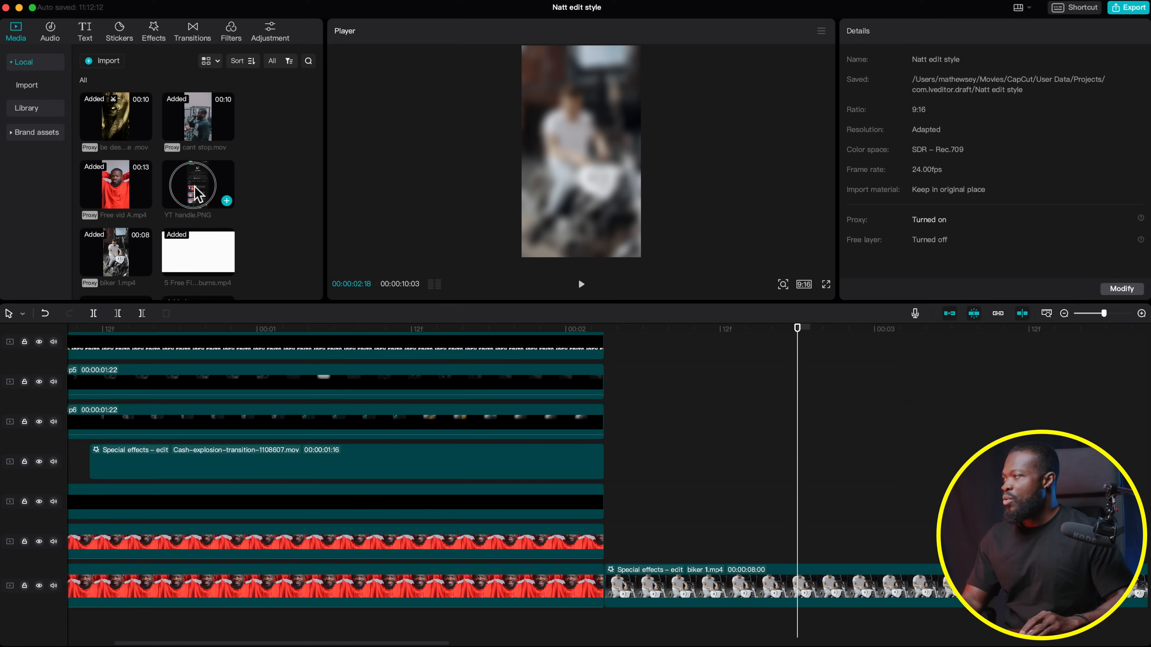
Add YT handle.PNG to an overlay track above biker 1.mp4, starting at about 00:00:02:07
{"action": "left_click", "coordinate": [196, 194]}
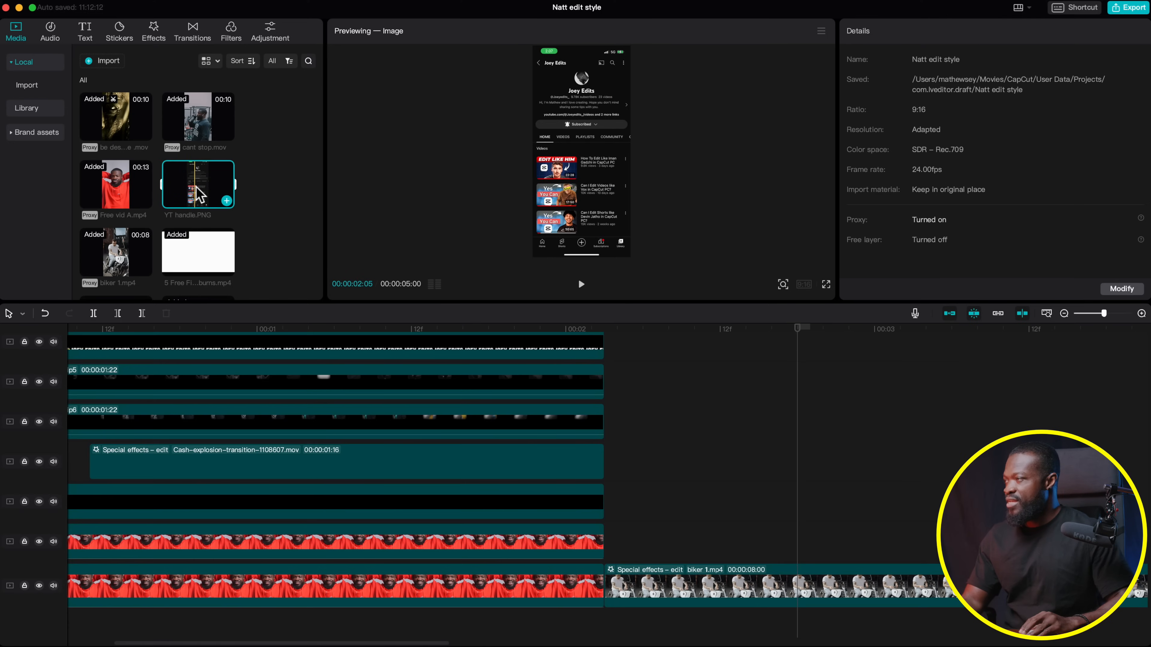
{"action": "left_click_drag", "start_coordinate": [197, 188], "coordinate": [664, 508]}
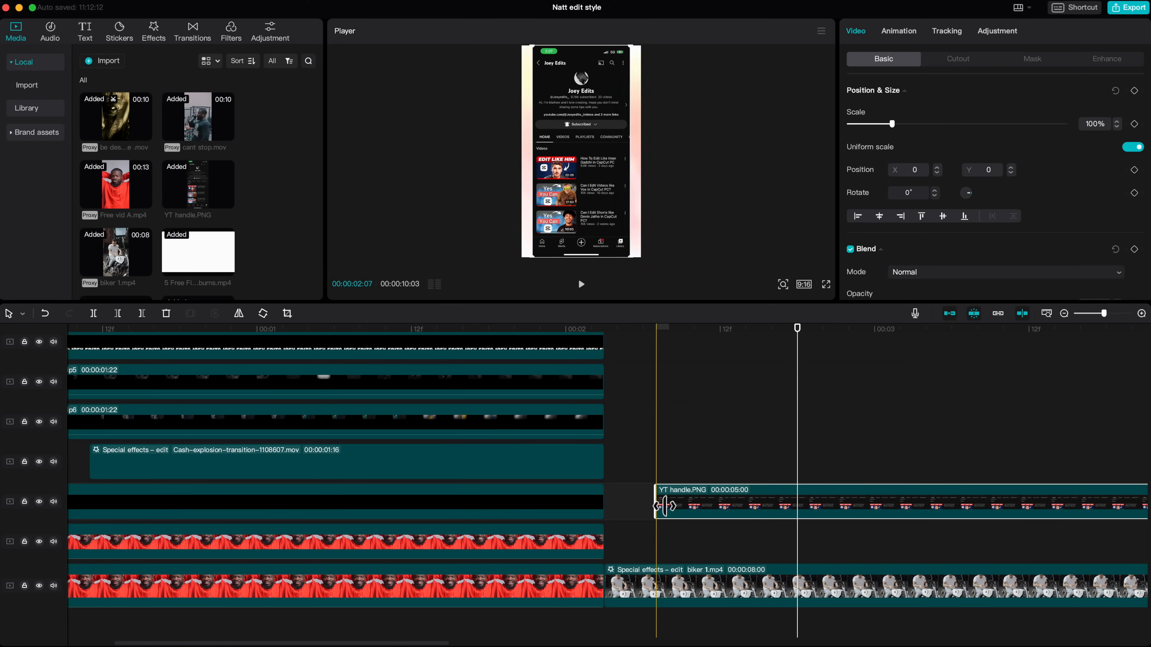
{"action": "scroll", "coordinate": [454, 471], "scroll_direction": "down", "scroll_amount": 5}
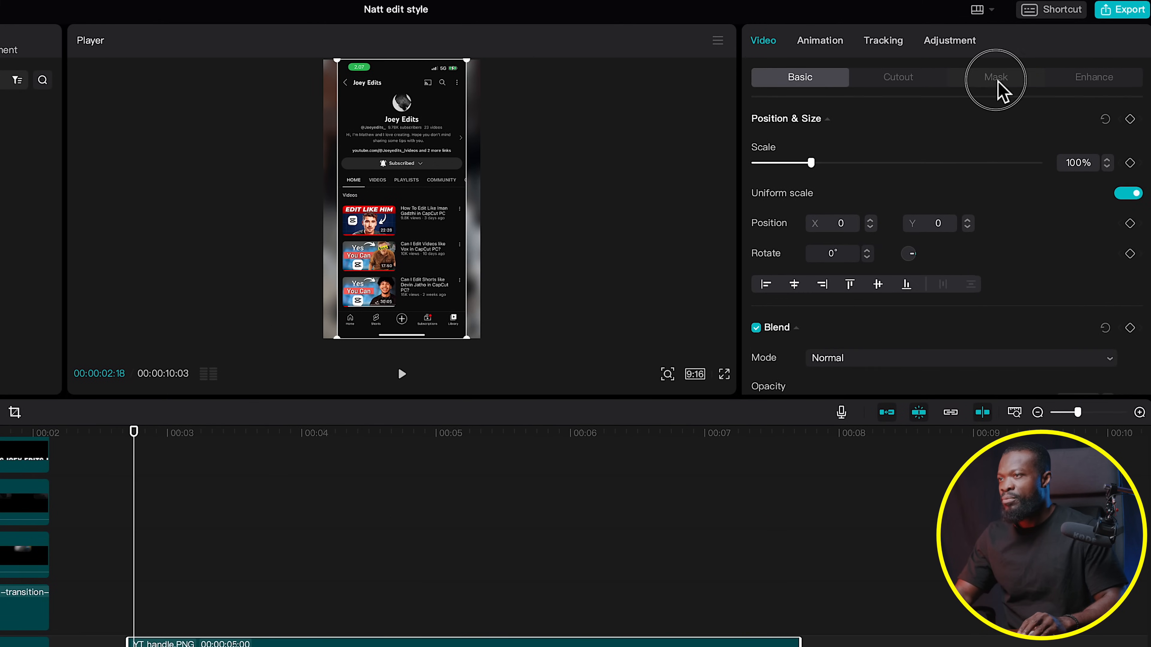
Mask YT handle.PNG with a rectangle sized 1114 × 2003 and set its round corners to 15
{"action": "left_click", "coordinate": [996, 78]}
{"action": "left_click", "coordinate": [1025, 166]}
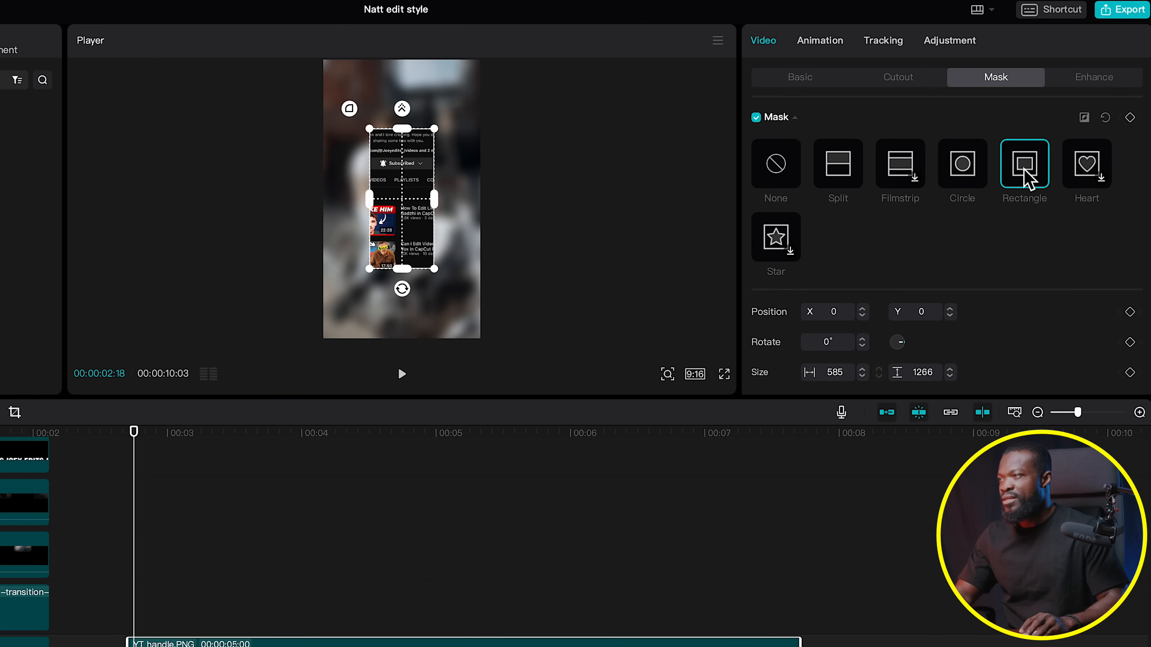
{"action": "left_click_drag", "start_coordinate": [436, 135], "coordinate": [457, 116]}
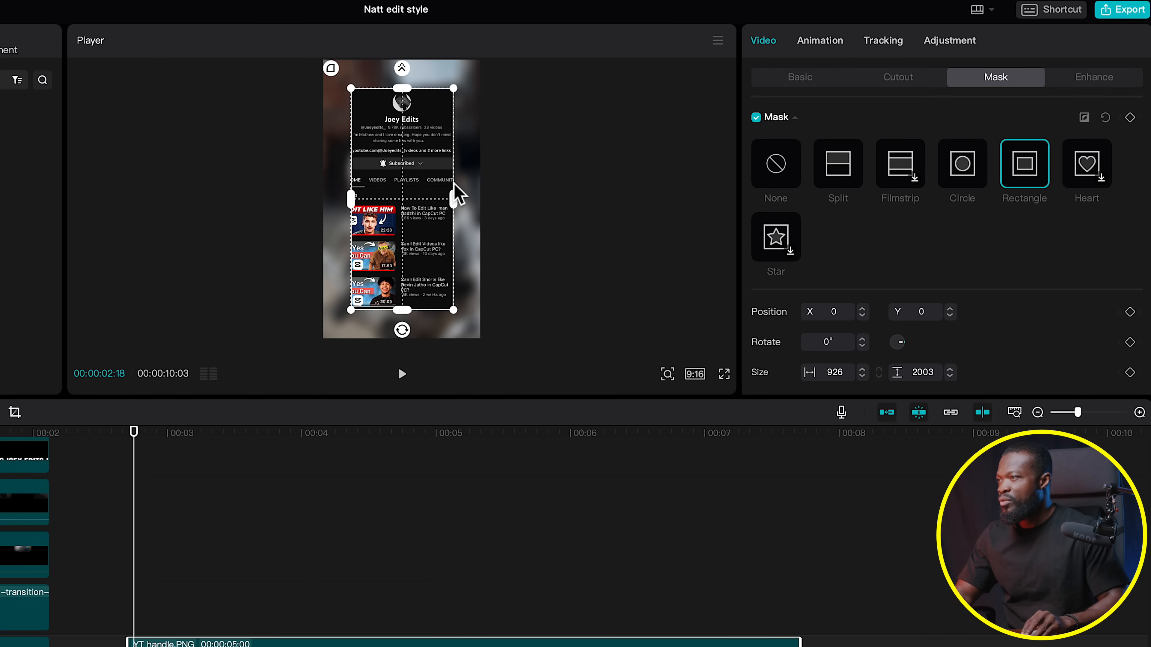
{"action": "left_click_drag", "start_coordinate": [456, 200], "coordinate": [464, 198]}
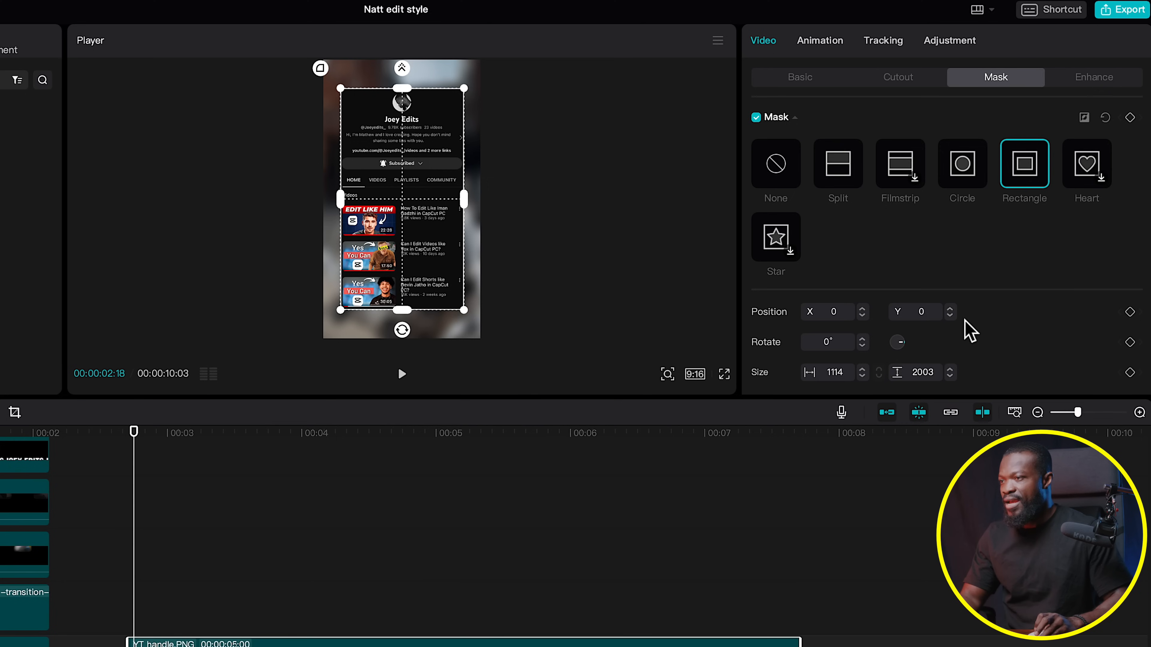
{"action": "scroll", "coordinate": [969, 331], "scroll_direction": "down", "scroll_amount": 1}
{"action": "scroll", "coordinate": [969, 331], "scroll_direction": "down", "scroll_amount": 1}
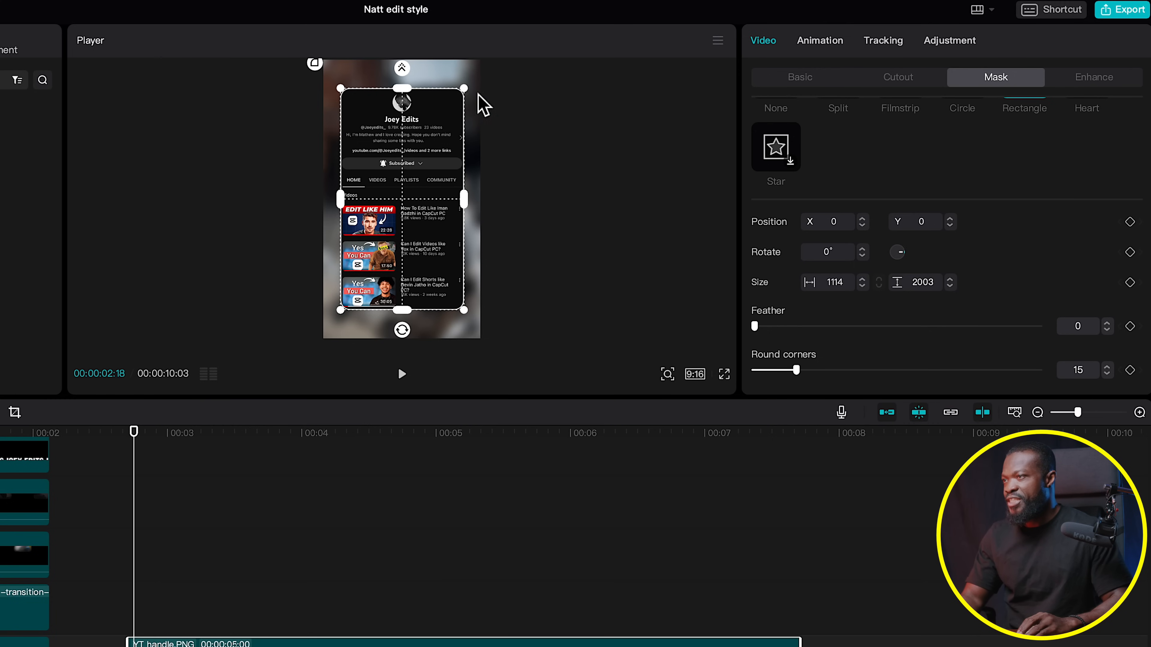
{"action": "left_click", "coordinate": [800, 77]}
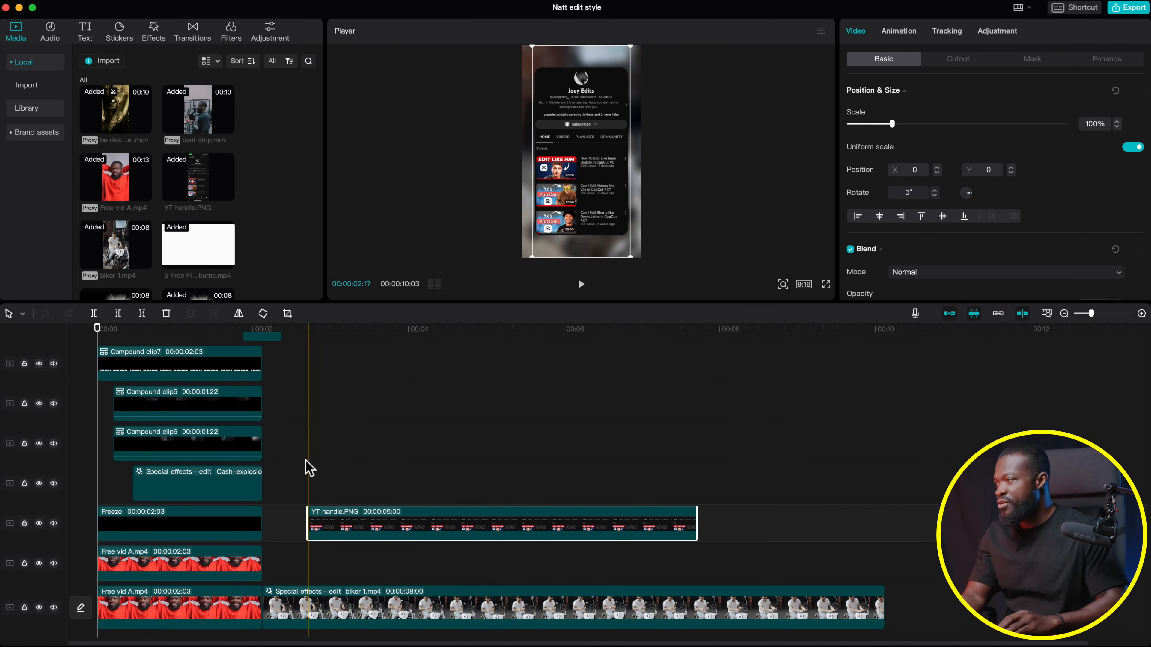
Move YT handle.PNG down to the track directly above biker 1.mp4, starting at about 00:00:02:09
{"action": "left_click", "coordinate": [282, 459]}
{"action": "scroll", "coordinate": [288, 386], "scroll_direction": "up", "scroll_amount": 3}
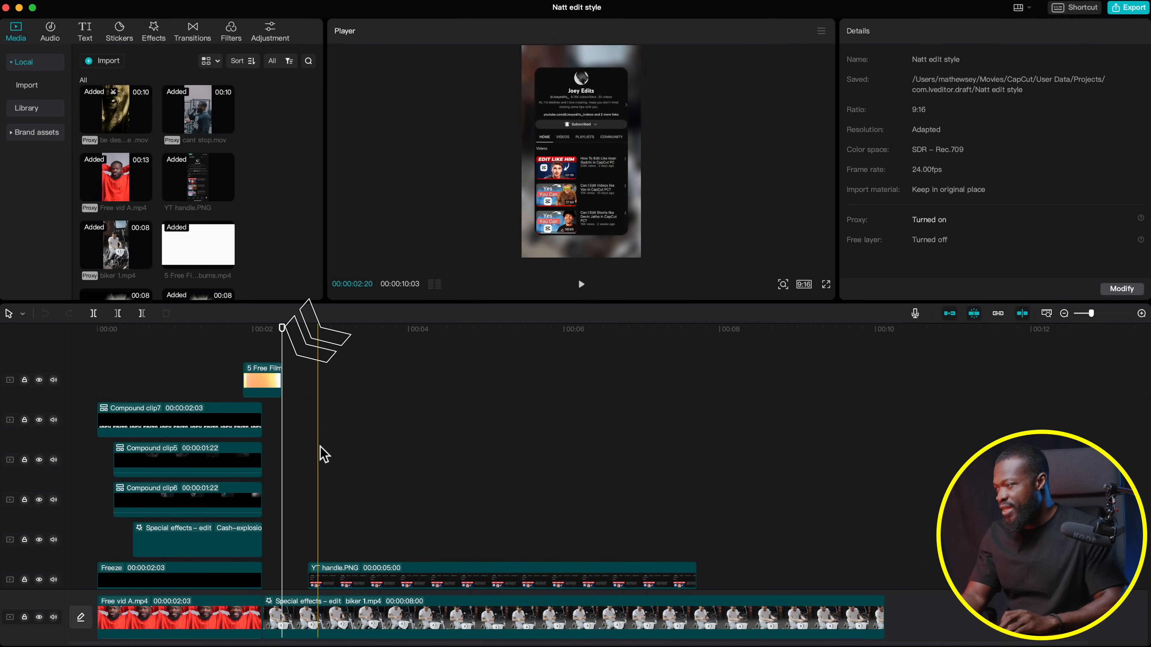
{"action": "scroll", "coordinate": [336, 473], "scroll_direction": "down", "scroll_amount": 2}
{"action": "left_click_drag", "start_coordinate": [382, 553], "coordinate": [361, 559]}
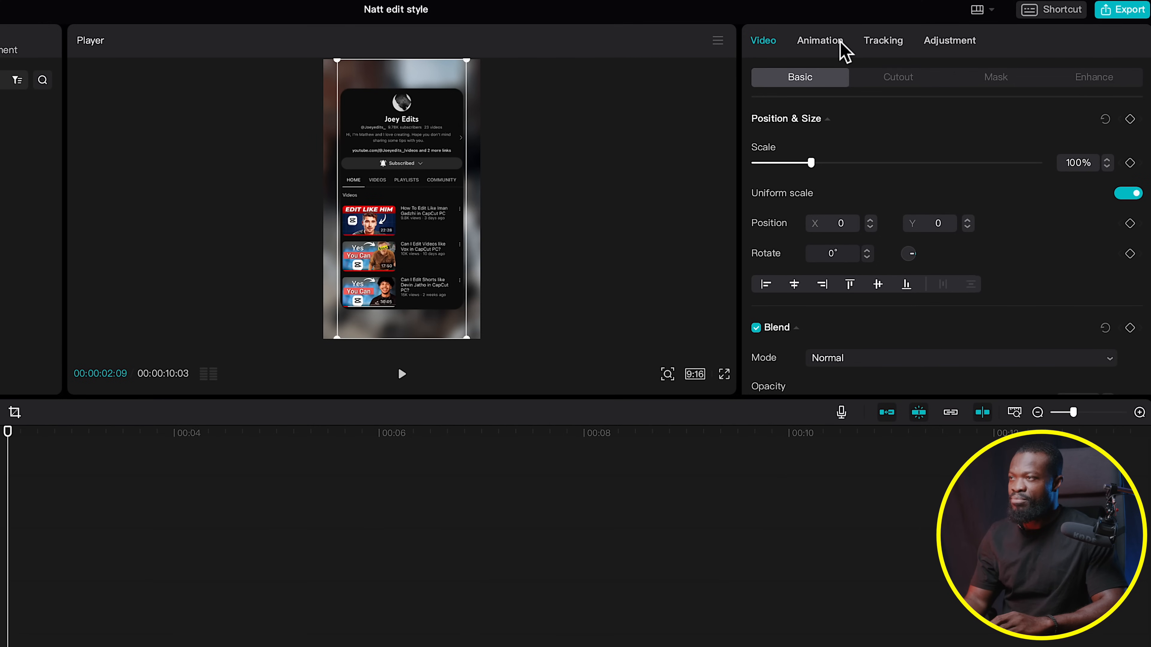
Apply the Slide Right in-animation to YT handle.PNG with a duration of 0.4 s
{"action": "left_click", "coordinate": [839, 42]}
{"action": "scroll", "coordinate": [880, 219], "scroll_direction": "down", "scroll_amount": 2}
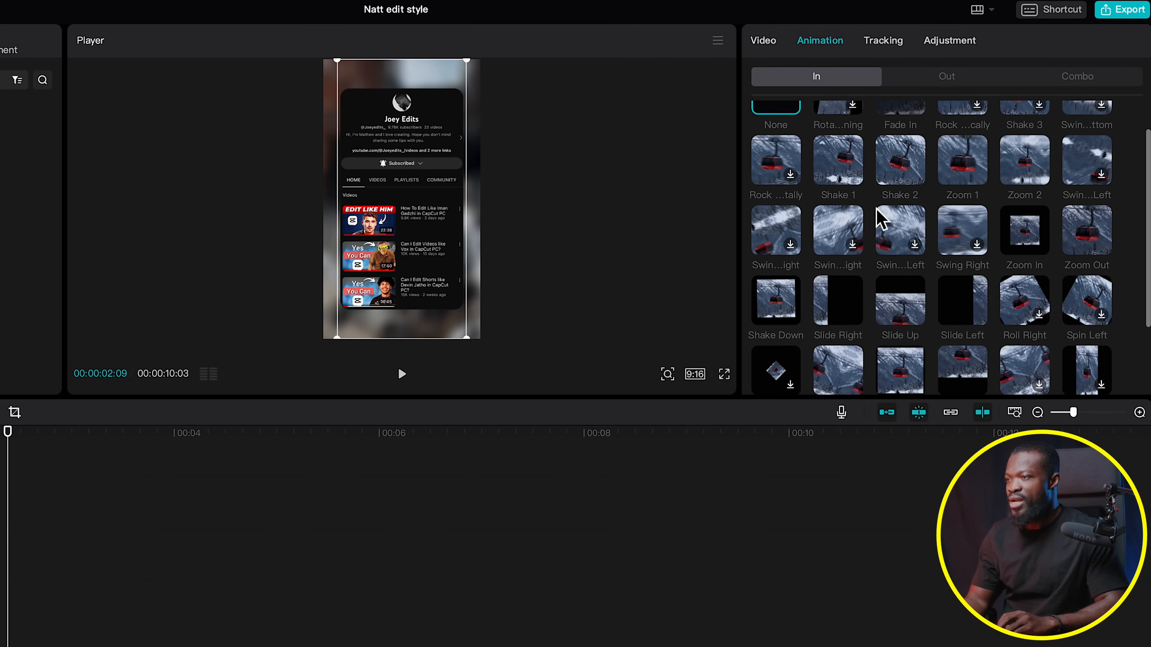
{"action": "left_click", "coordinate": [838, 299]}
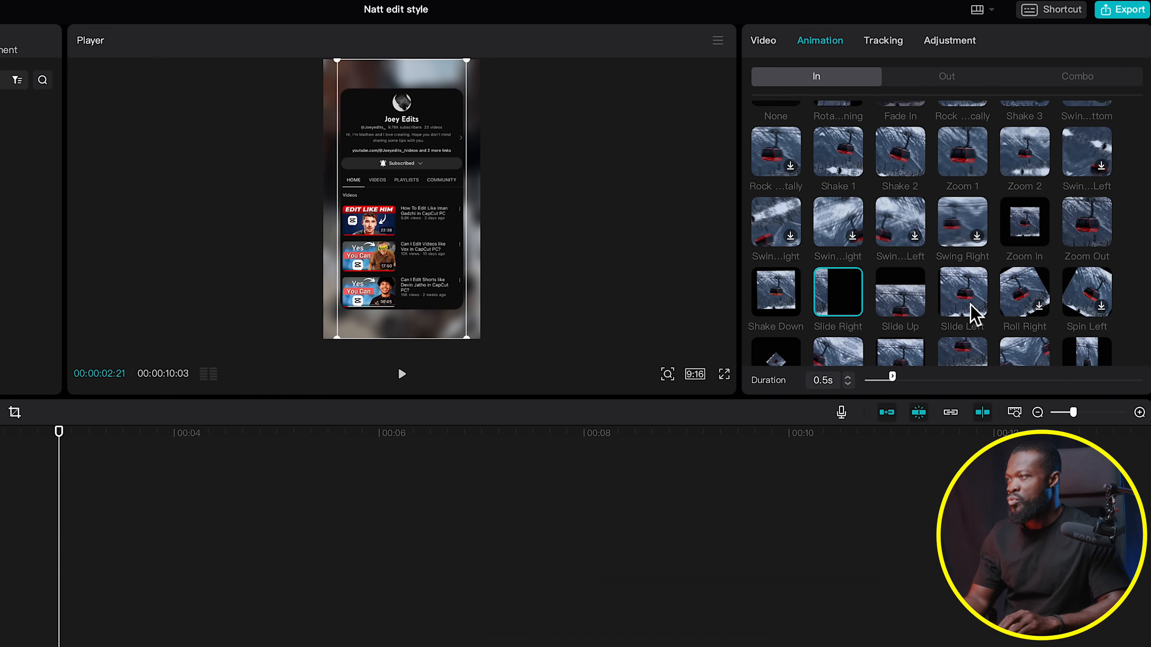
{"action": "left_click", "coordinate": [850, 386]}
{"action": "left_click", "coordinate": [850, 385]}
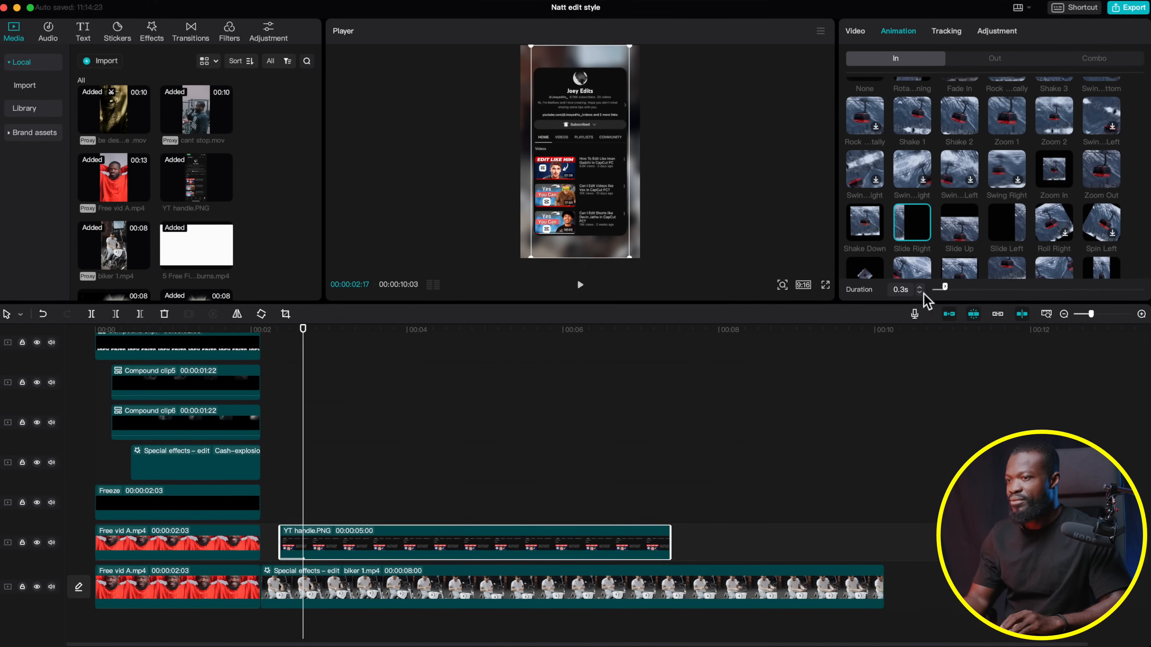
{"action": "left_click", "coordinate": [867, 352]}
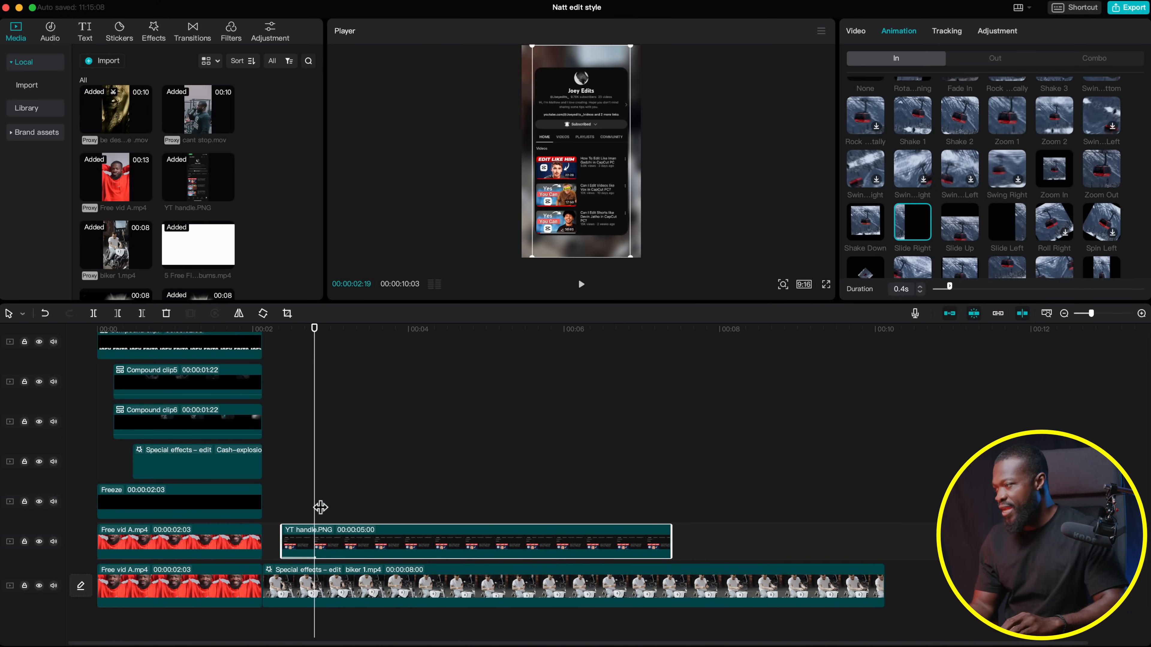
Add a position keyframe to YT handle.PNG at 00:00:02:19, where its in-animation ends
{"action": "left_click", "coordinate": [356, 499]}
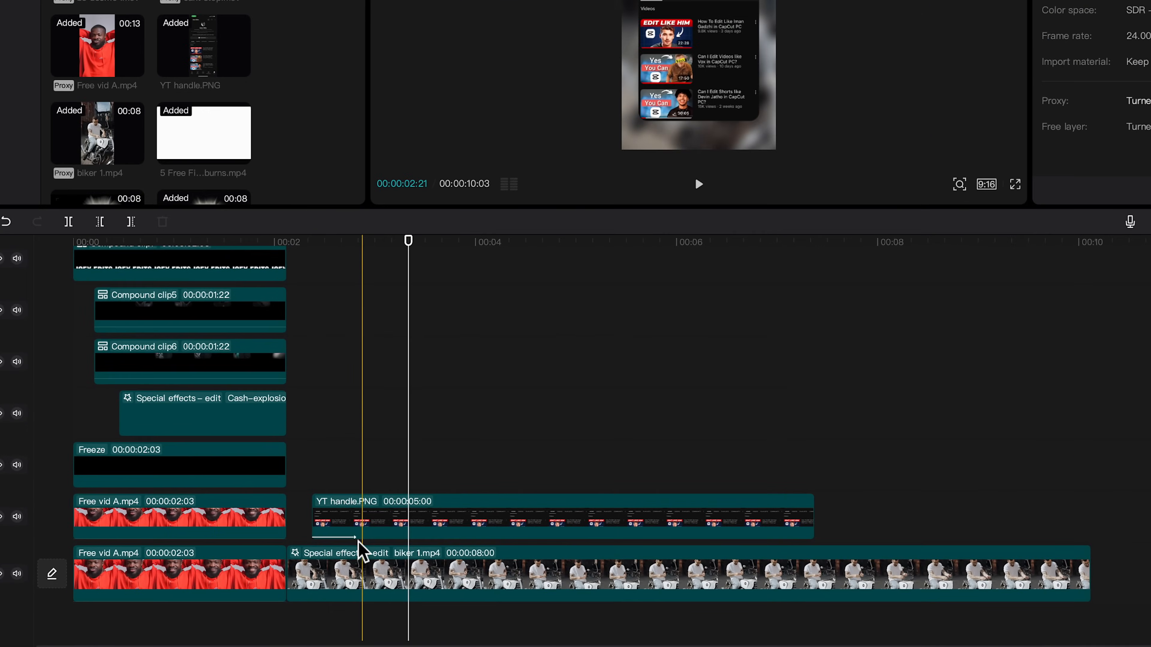
{"action": "left_click", "coordinate": [358, 473]}
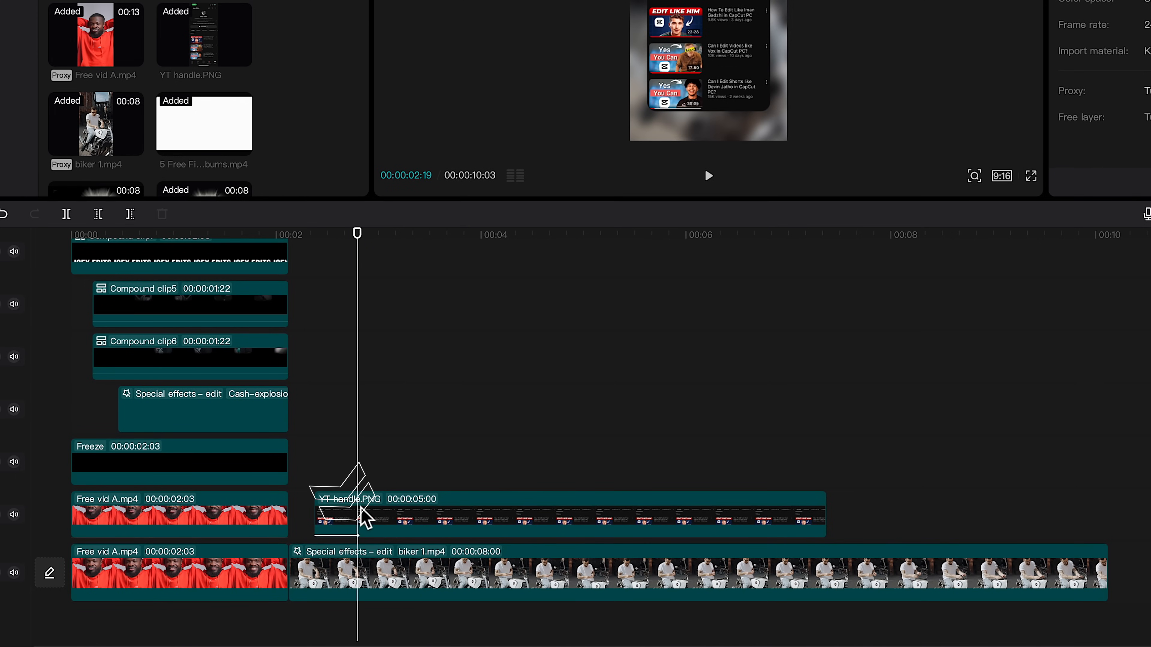
{"action": "left_click", "coordinate": [361, 528]}
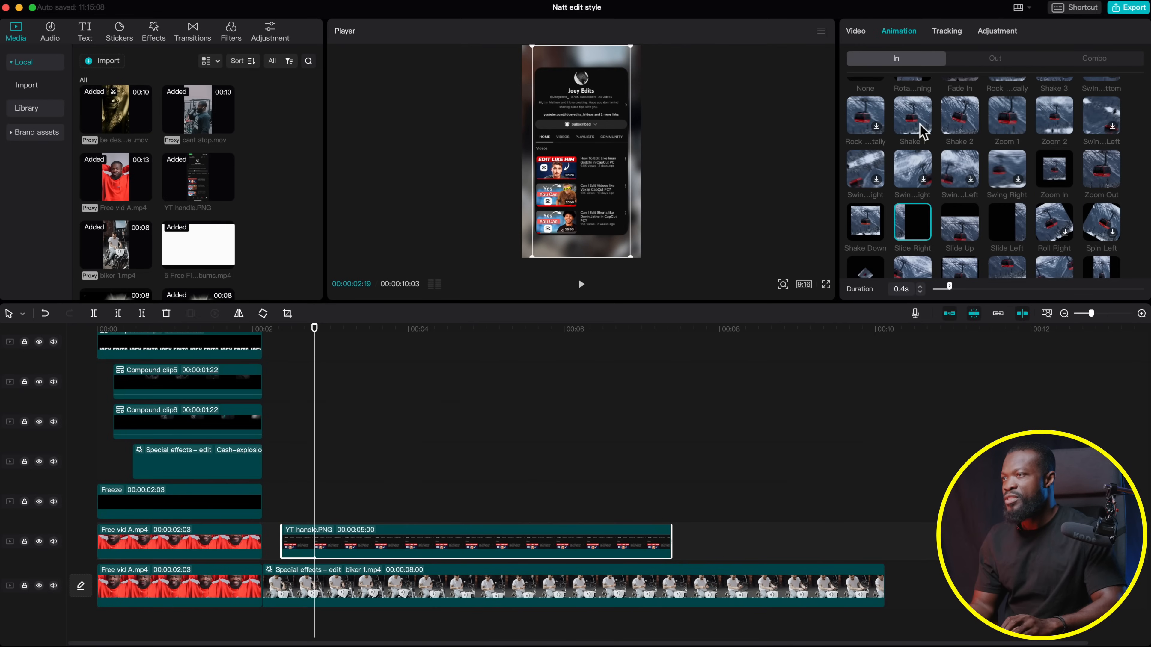
{"action": "left_click", "coordinate": [856, 32]}
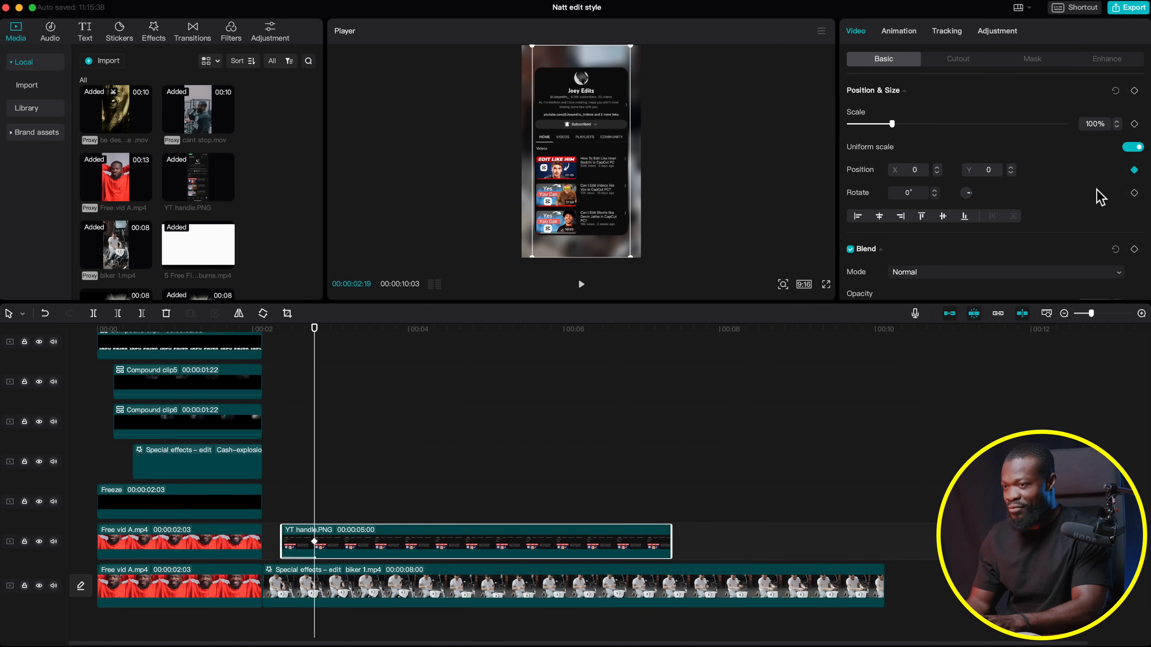
At 00:00:03:00, keyframe YT handle.PNG lower in the frame at Y -1730 and play back the move
{"action": "key", "text": "Right"}
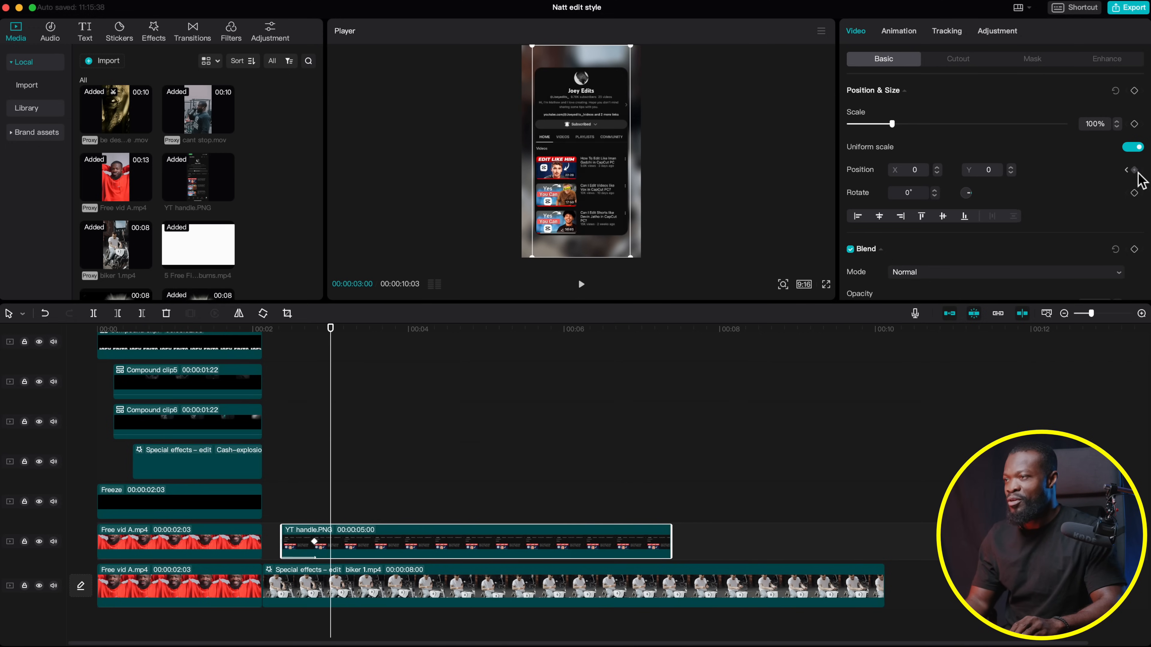
{"action": "left_click_drag", "start_coordinate": [602, 168], "coordinate": [603, 260]}
{"action": "left_click", "coordinate": [275, 484]}
{"action": "key", "text": "space"}
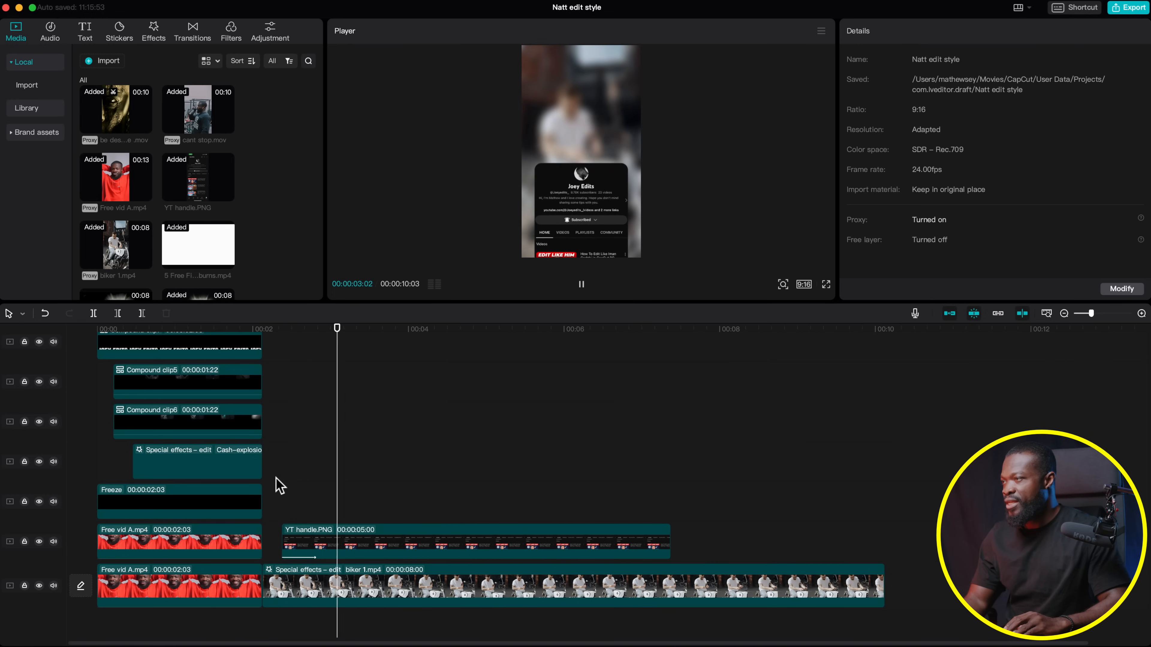
{"action": "left_click", "coordinate": [276, 478]}
{"action": "key", "text": "space"}
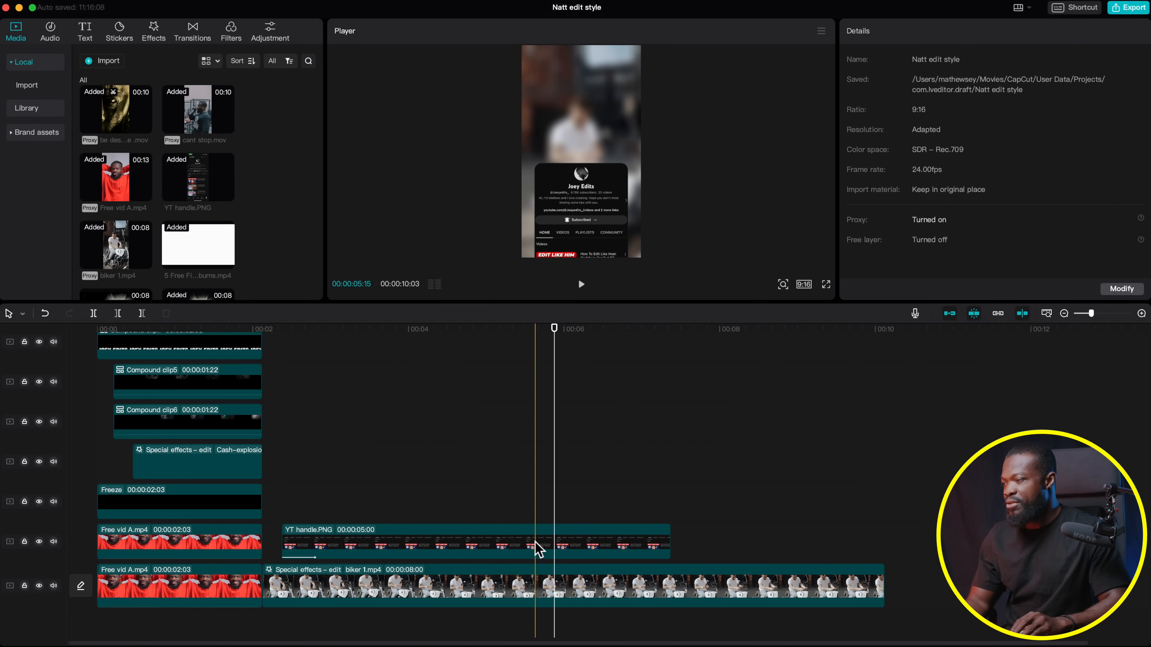
Trim the end of YT handle.PNG to about 00:00:06:02 and give it a 0.4 s Slide Down out-animation
{"action": "left_click", "coordinate": [571, 475]}
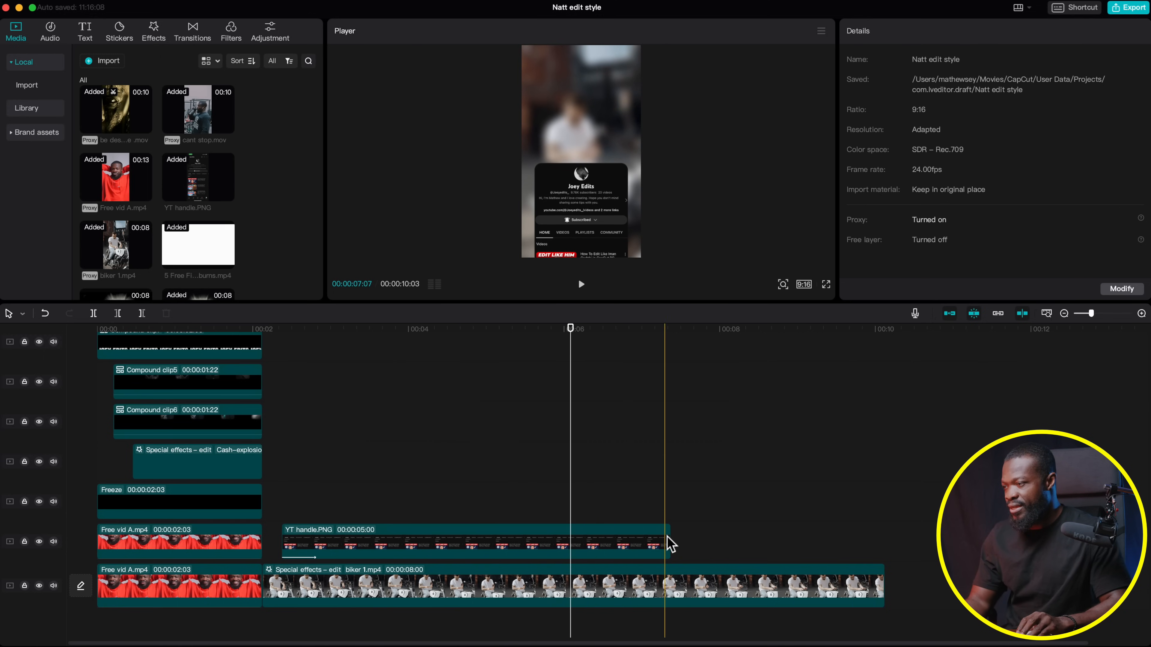
{"action": "left_click_drag", "start_coordinate": [674, 544], "coordinate": [576, 548]}
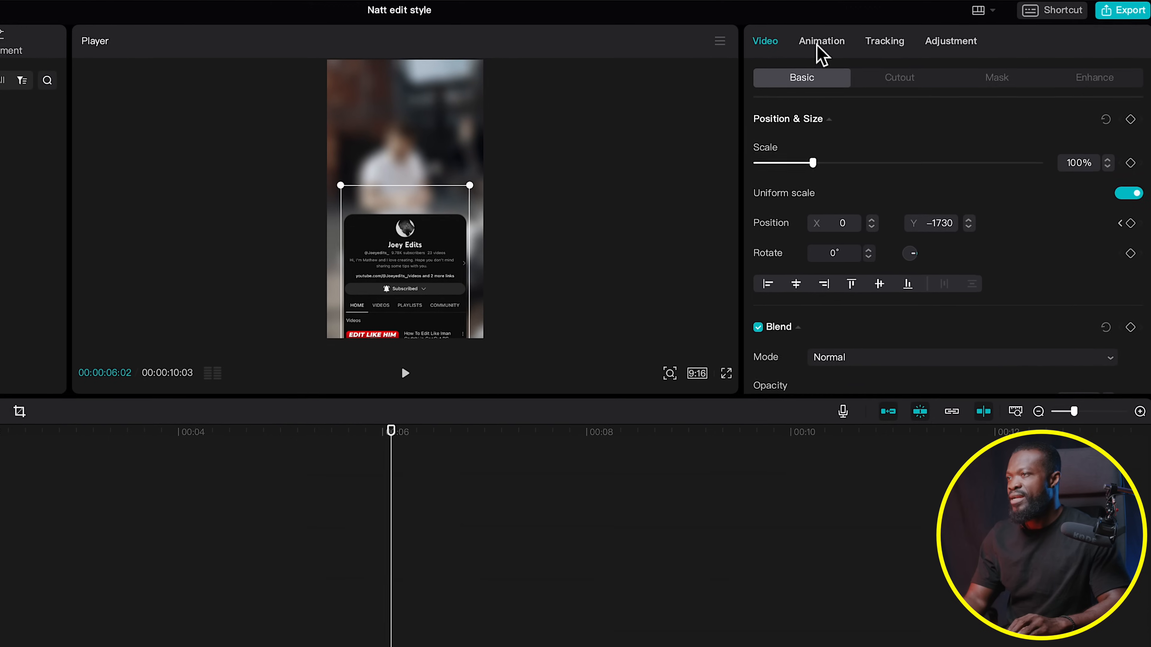
{"action": "left_click", "coordinate": [899, 31]}
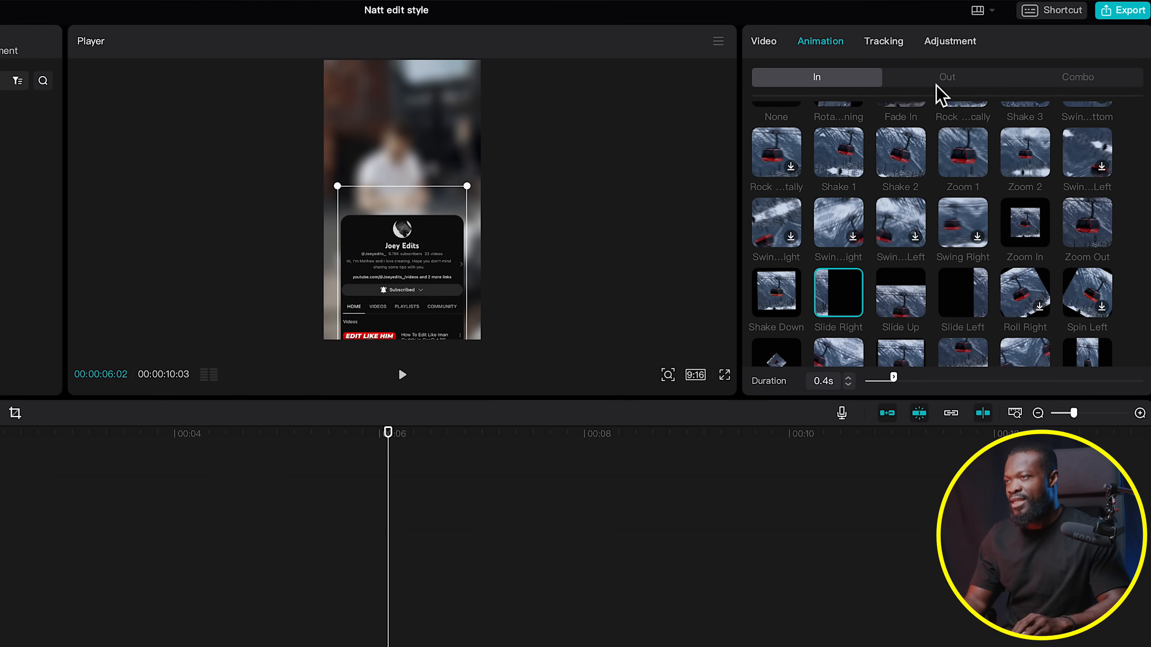
{"action": "left_click", "coordinate": [940, 94]}
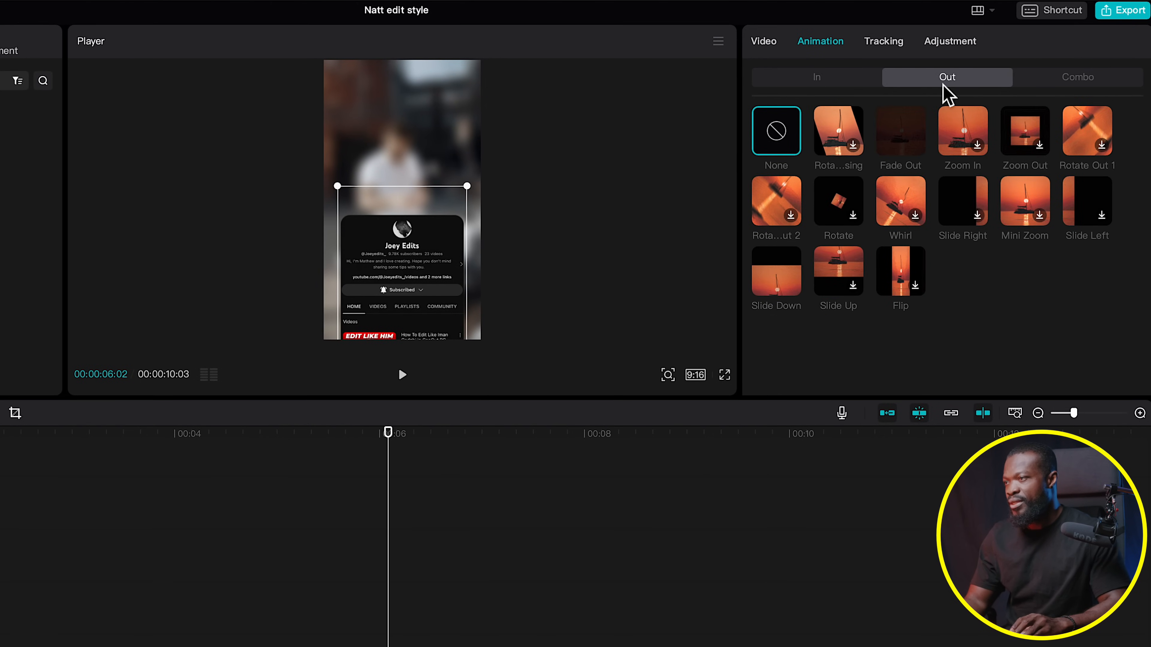
{"action": "left_click", "coordinate": [770, 283]}
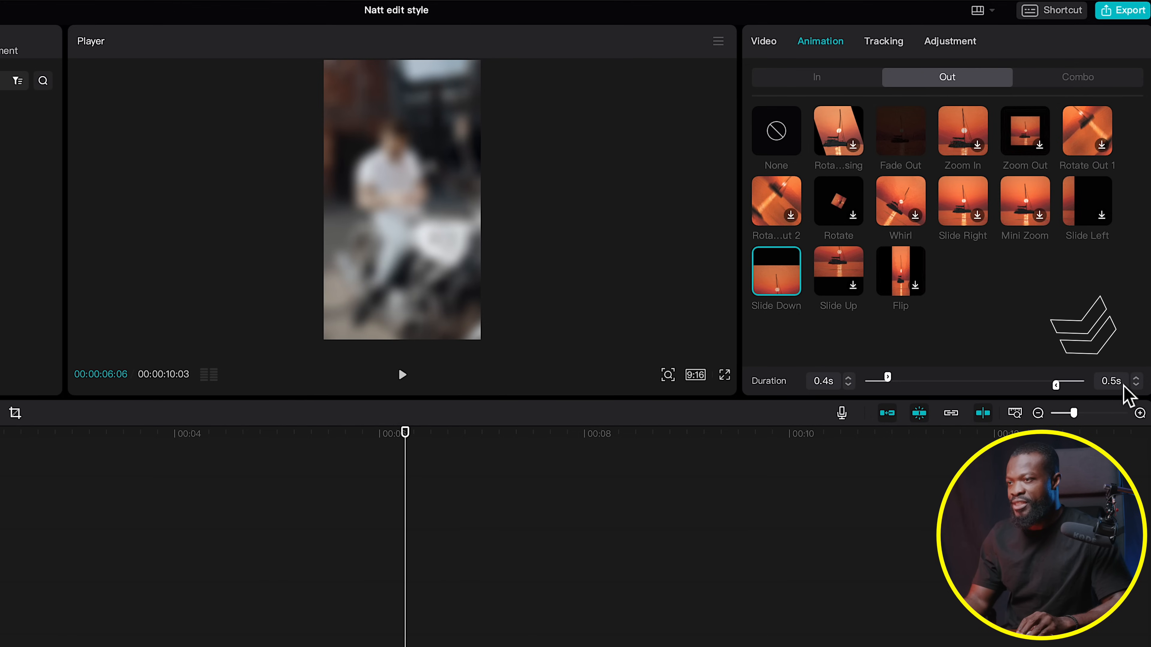
{"action": "left_click", "coordinate": [1137, 385]}
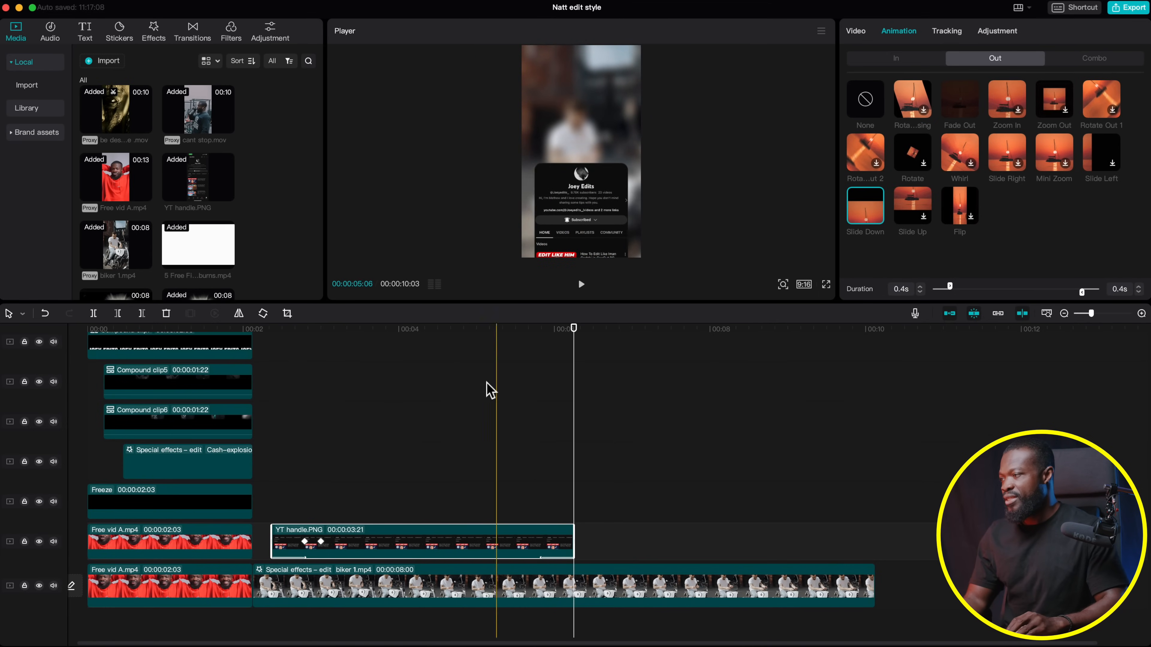
Add the Play Pendulum effect from the favourite effects over YT handle.PNG, starting where that clip begins
{"action": "left_click", "coordinate": [432, 464]}
{"action": "left_click", "coordinate": [432, 542]}
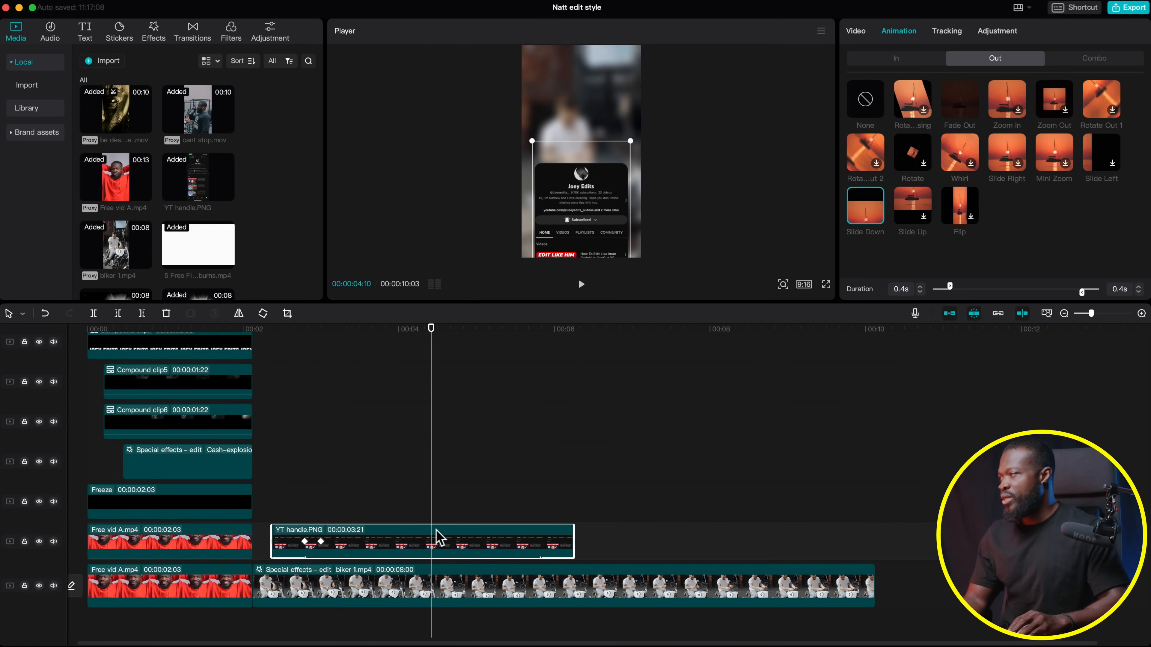
{"action": "left_click", "coordinate": [153, 33]}
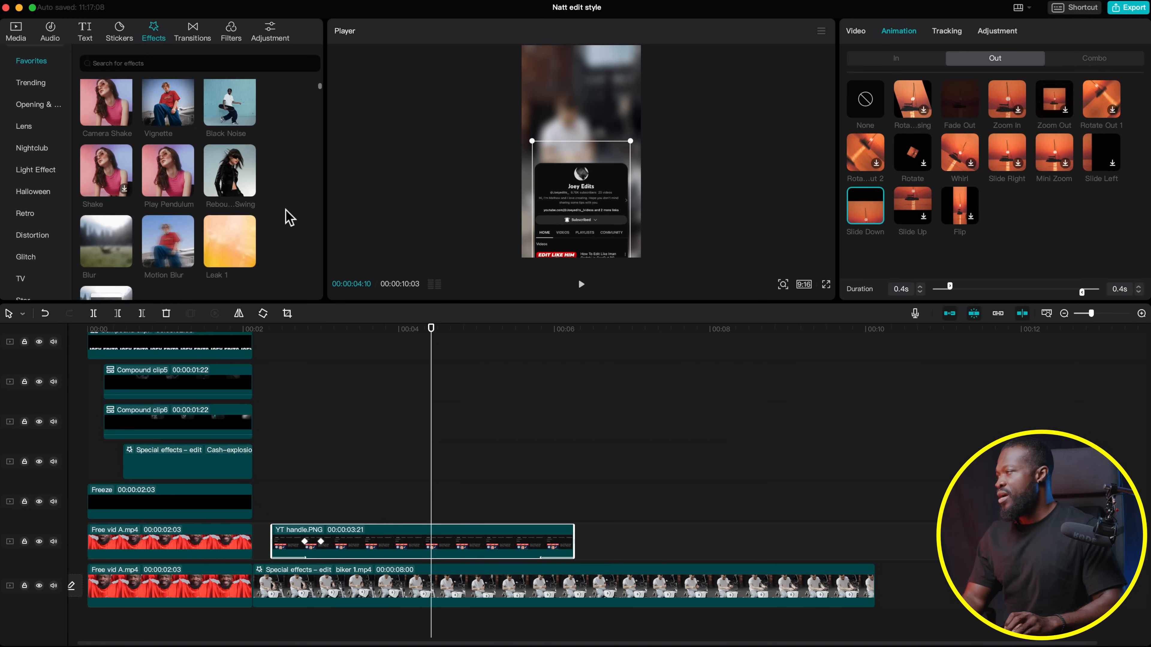
{"action": "mouse_move", "coordinate": [157, 138]}
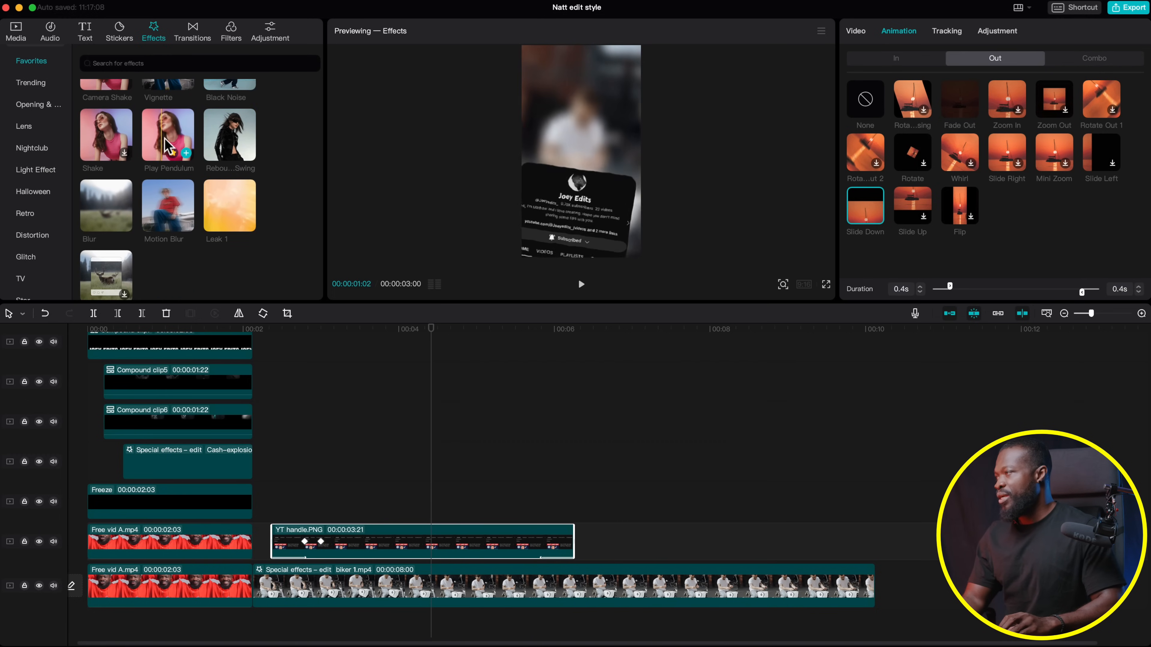
{"action": "left_click_drag", "start_coordinate": [168, 136], "coordinate": [272, 494]}
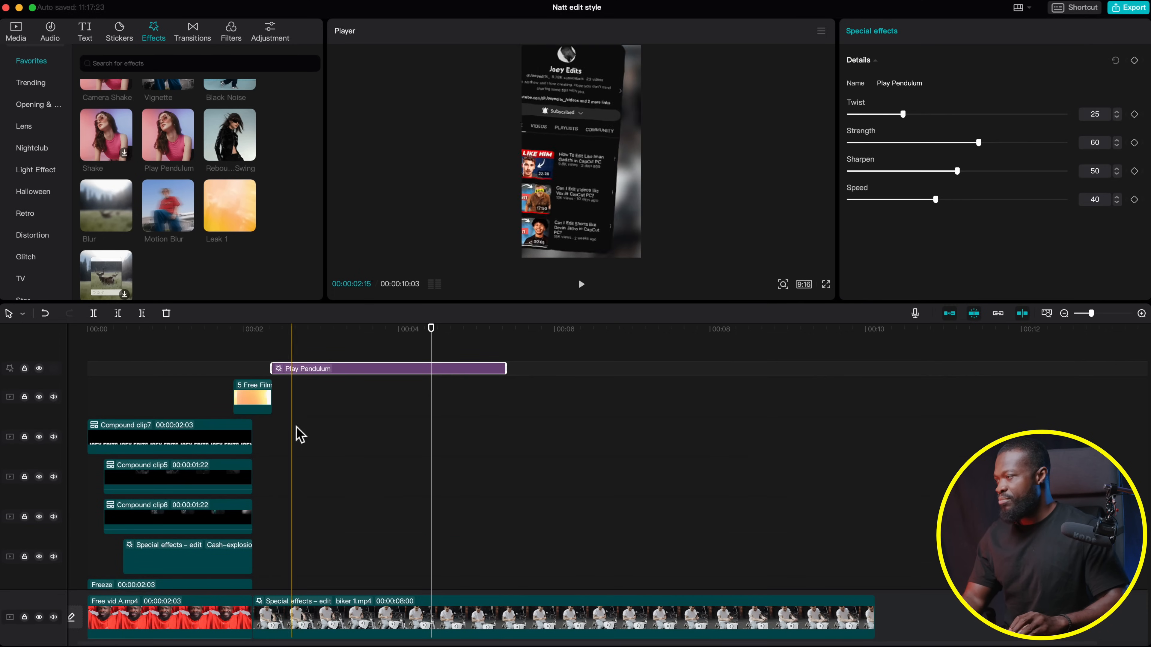
Extend the Play Pendulum effect so that it ends level with the end of YT handle.PNG
{"action": "left_click_drag", "start_coordinate": [508, 358], "coordinate": [607, 360]}
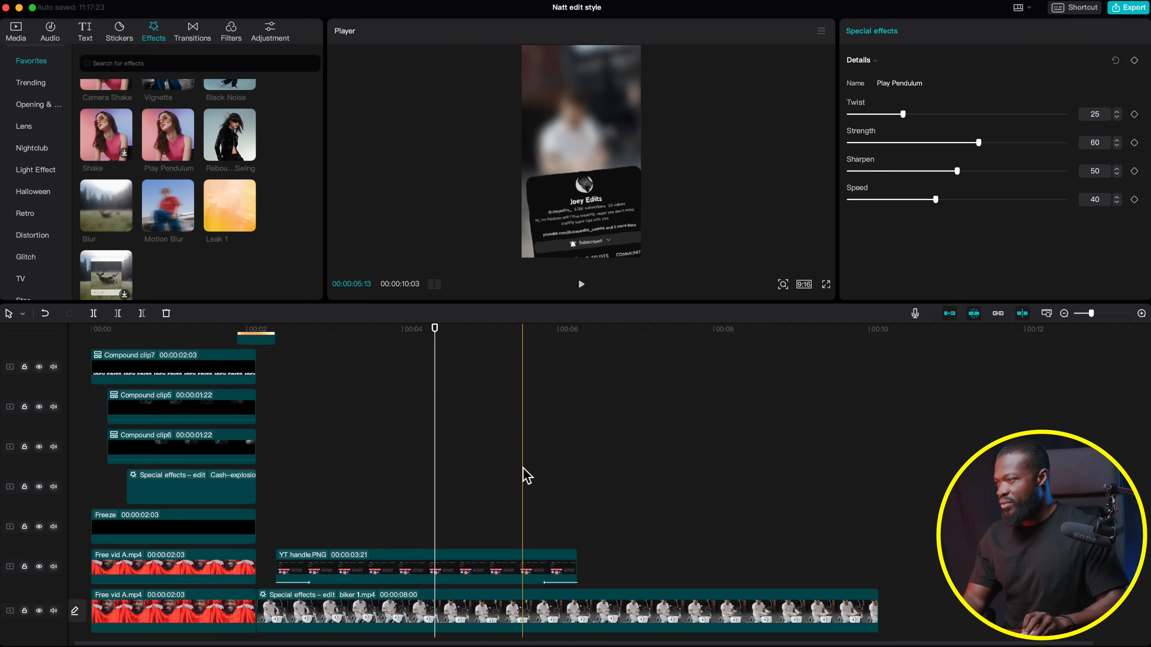
{"action": "scroll", "coordinate": [571, 432], "scroll_direction": "down", "scroll_amount": 2}
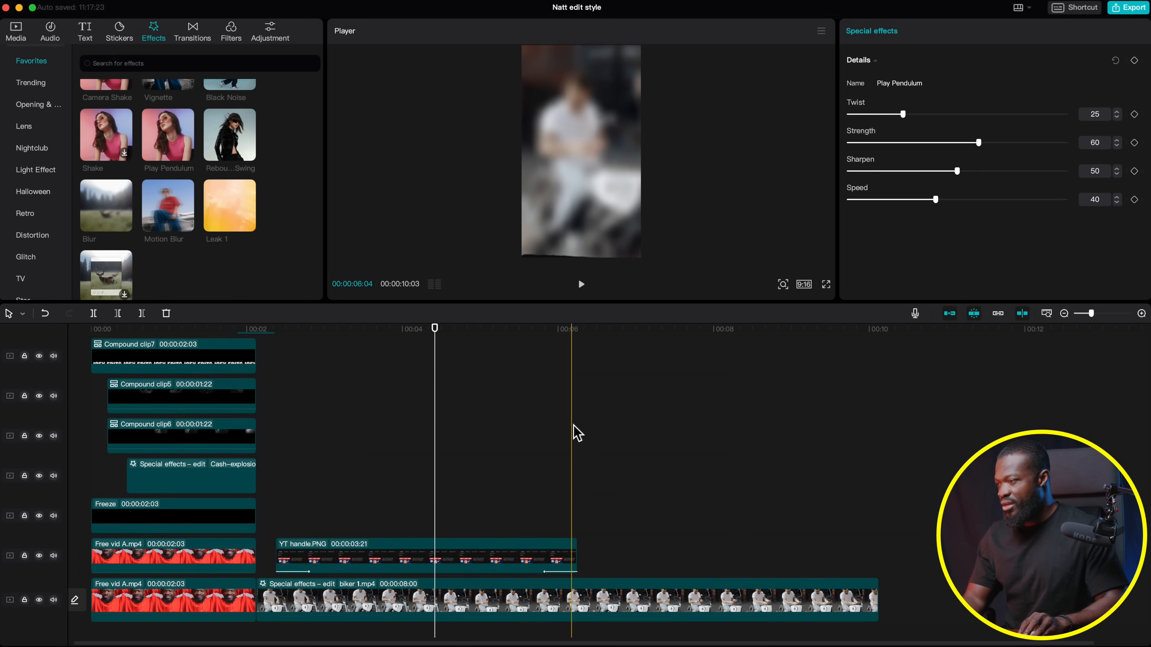
{"action": "scroll", "coordinate": [573, 431], "scroll_direction": "up", "scroll_amount": 3}
{"action": "left_click", "coordinate": [578, 412]}
{"action": "left_click_drag", "start_coordinate": [606, 368], "coordinate": [579, 368]}
Set the Play Pendulum effect's Twist to 5, Strength to 5 and Speed to 7
{"action": "left_click", "coordinate": [393, 370]}
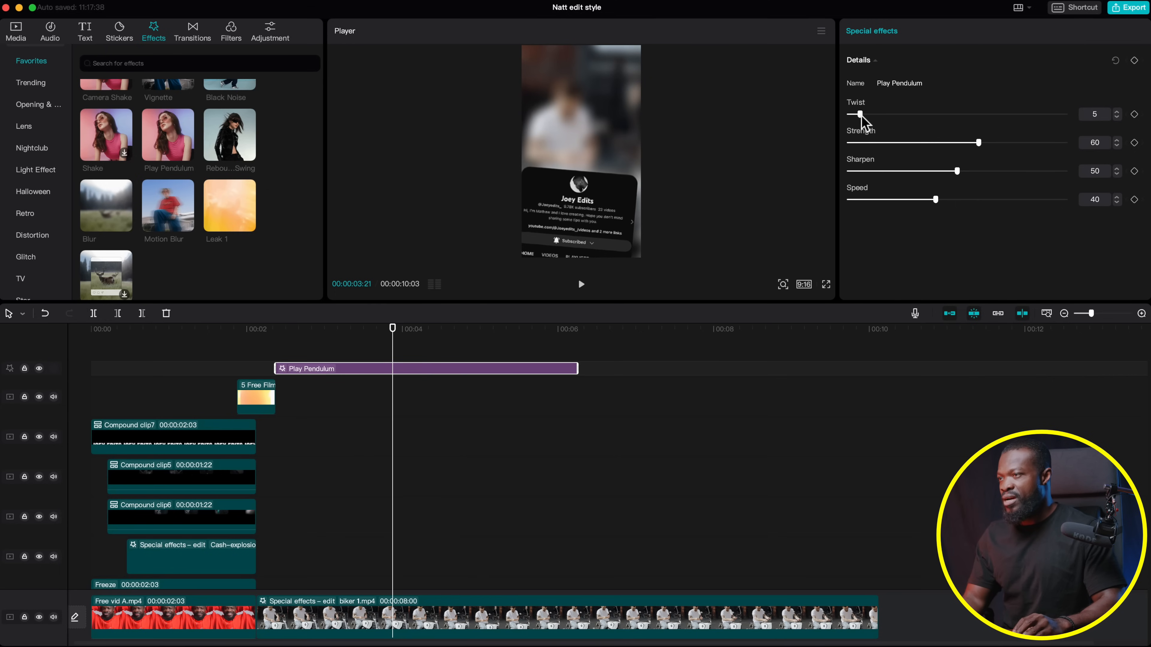
{"action": "left_click", "coordinate": [863, 142]}
{"action": "left_click_drag", "start_coordinate": [863, 143], "coordinate": [860, 144]}
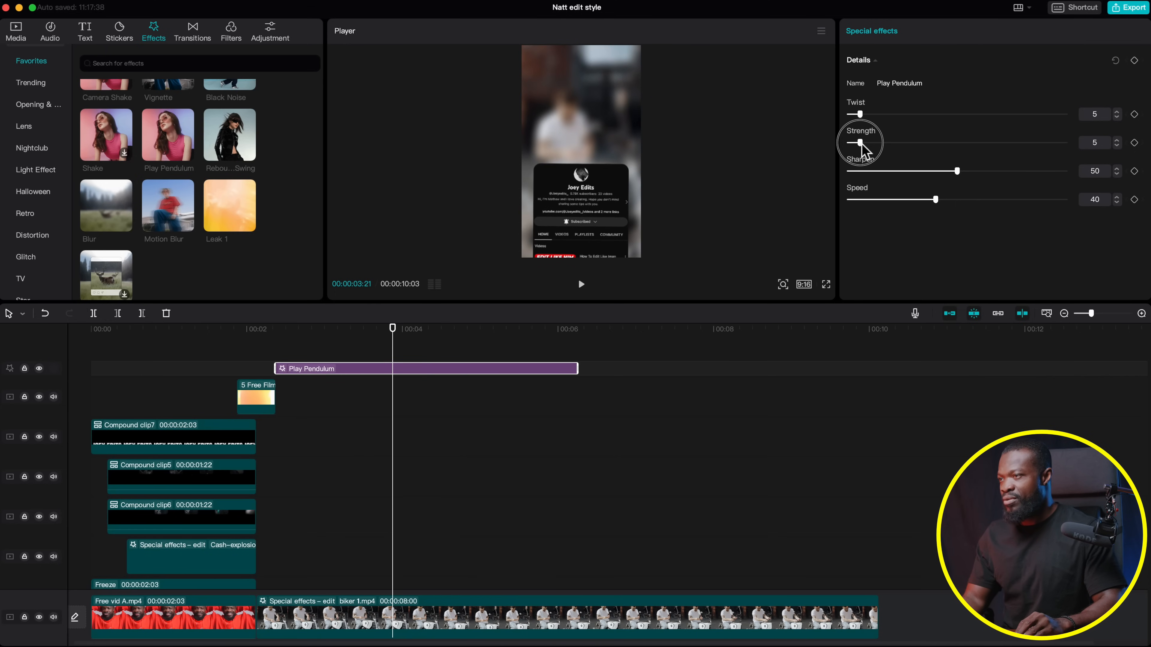
{"action": "left_click_drag", "start_coordinate": [875, 198], "coordinate": [865, 200]}
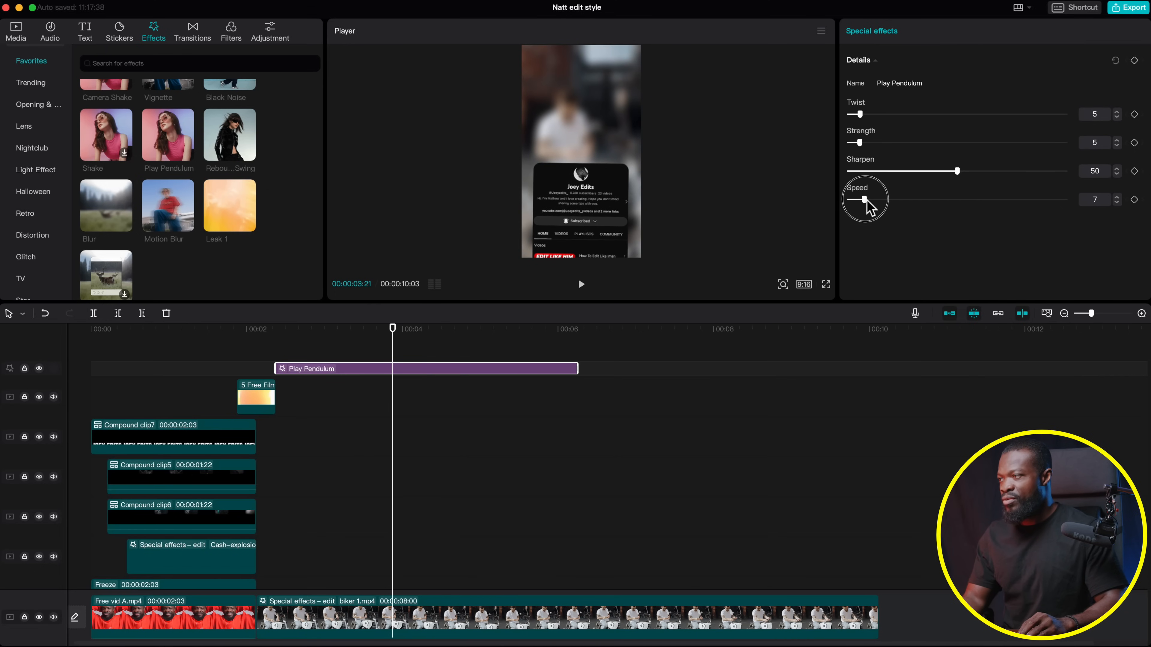
Combine YT handle.PNG and the Play Pendulum effect into a compound clip and place it on the track directly above biker 1.mp4
{"action": "scroll", "coordinate": [377, 532], "scroll_direction": "down", "scroll_amount": 3}
{"action": "left_click_drag", "start_coordinate": [378, 548], "coordinate": [388, 399]}
{"action": "scroll", "coordinate": [386, 394], "scroll_direction": "up", "scroll_amount": 2}
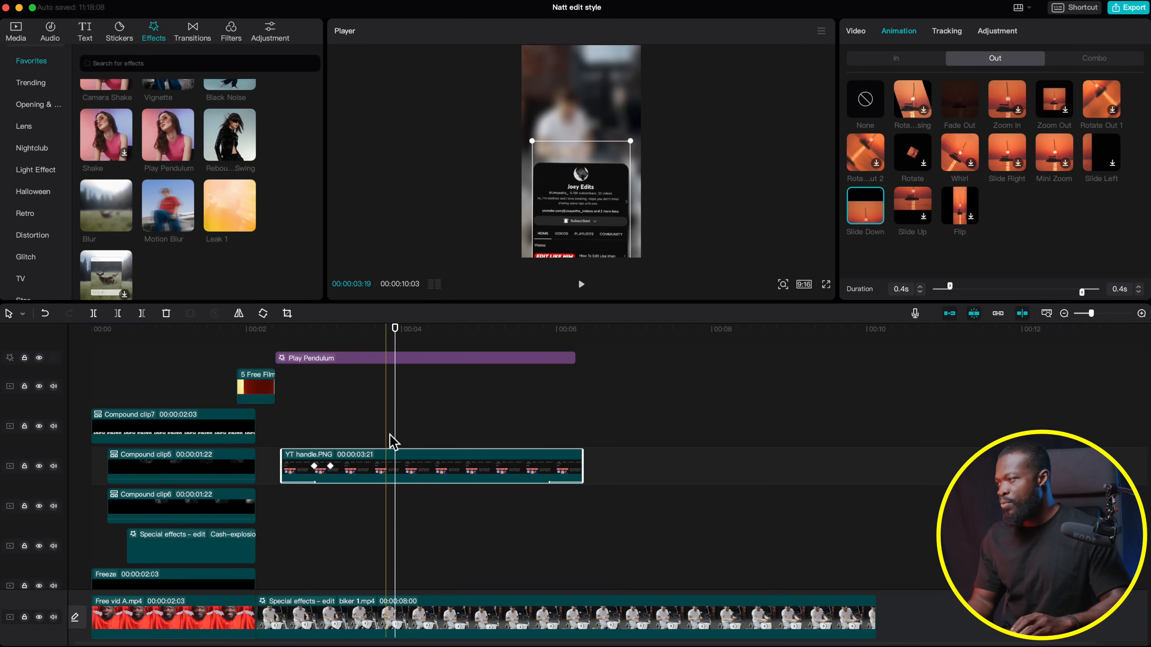
{"action": "left_click", "coordinate": [397, 358]}
{"action": "right_click", "coordinate": [394, 354]}
{"action": "left_click", "coordinate": [449, 497]}
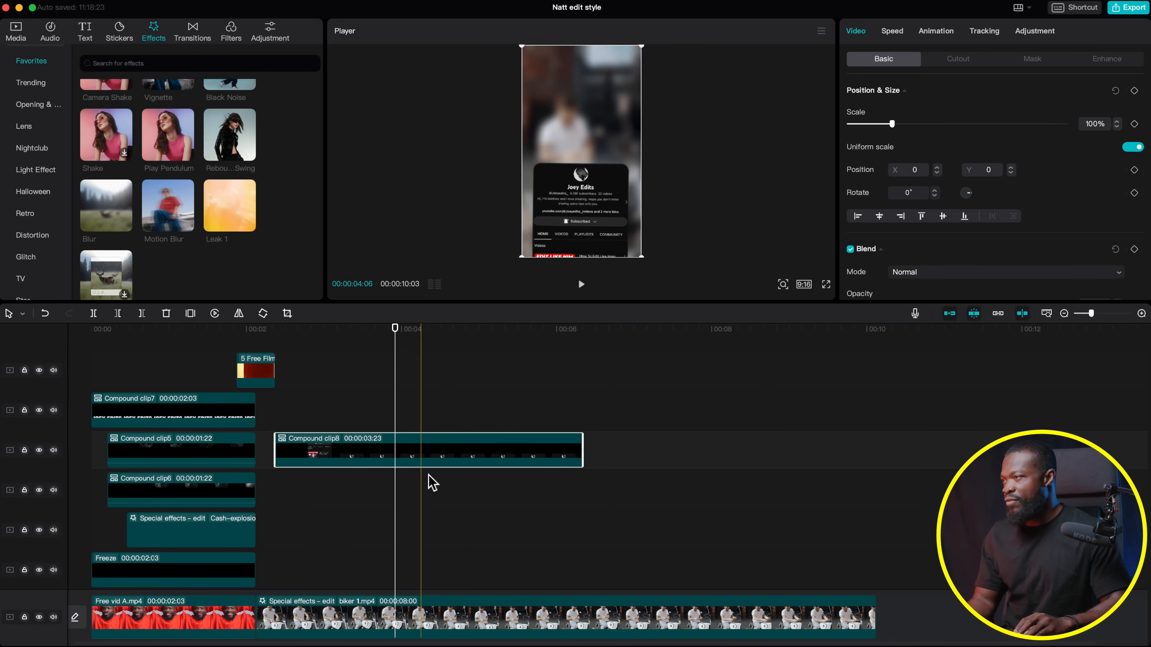
{"action": "scroll", "coordinate": [344, 488], "scroll_direction": "down", "scroll_amount": 3}
{"action": "left_click_drag", "start_coordinate": [321, 399], "coordinate": [297, 533]}
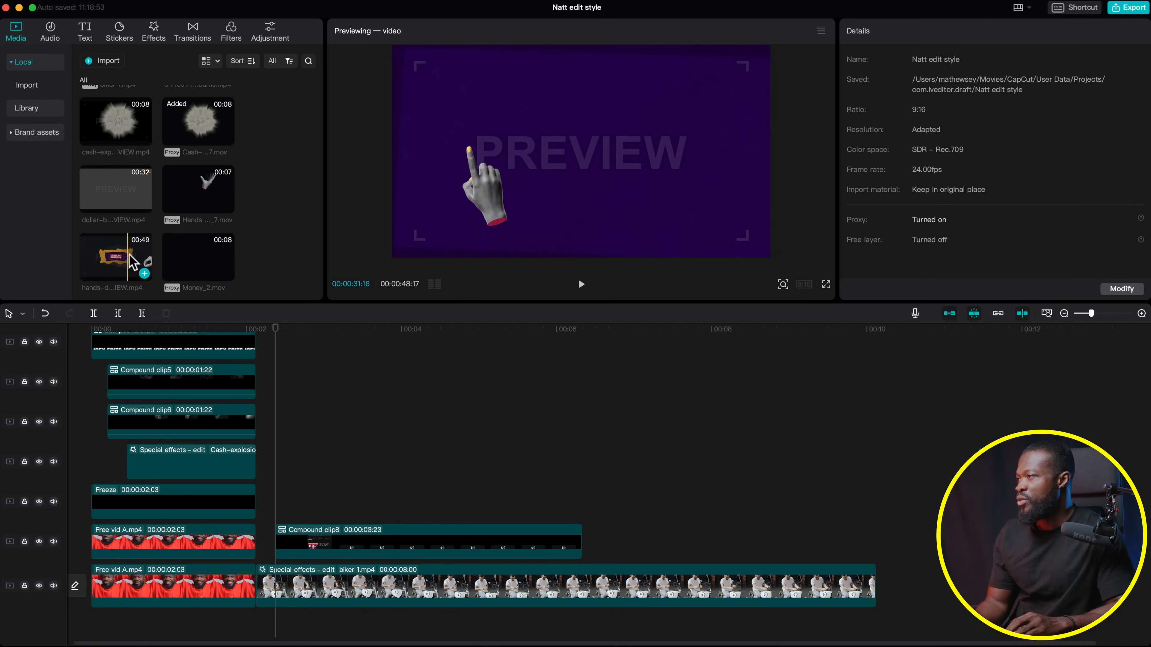
Add the hand-gesture part of the hands-down collage preview video above the compound clip and cut off everything after about 00:00:04:22
{"action": "left_click", "coordinate": [138, 258]}
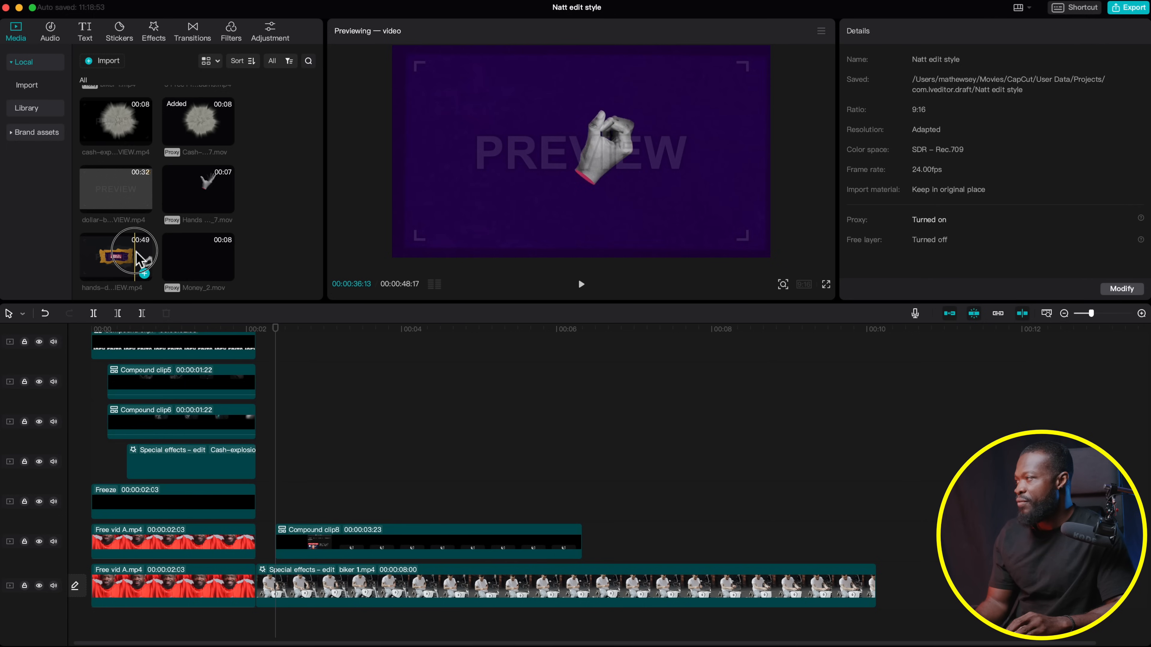
{"action": "left_click_drag", "start_coordinate": [138, 259], "coordinate": [329, 435]}
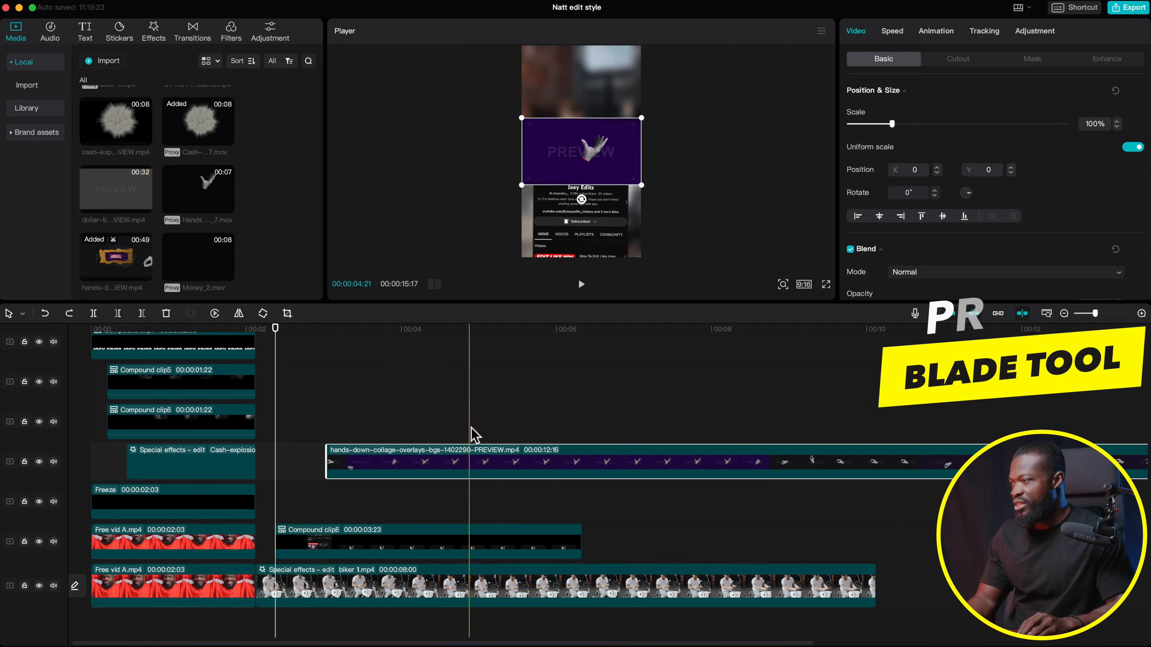
{"action": "key", "text": "b"}
{"action": "left_click", "coordinate": [474, 463]}
{"action": "key", "text": "a"}
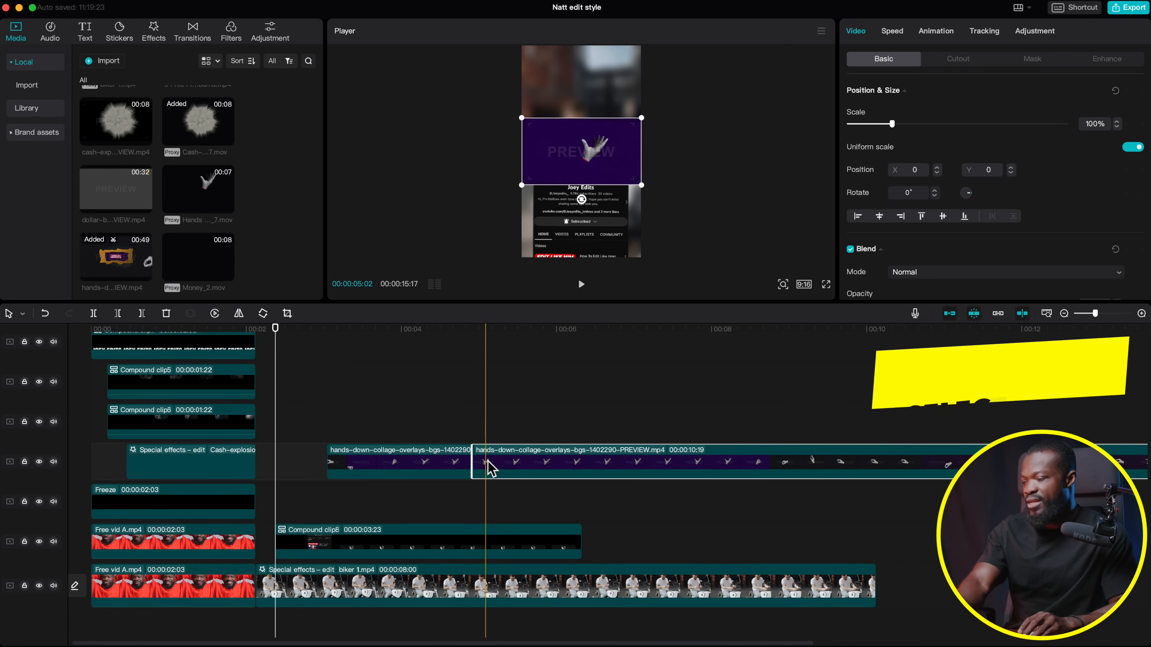
{"action": "key", "text": "Delete"}
{"action": "left_click", "coordinate": [399, 438]}
{"action": "left_click", "coordinate": [404, 467]}
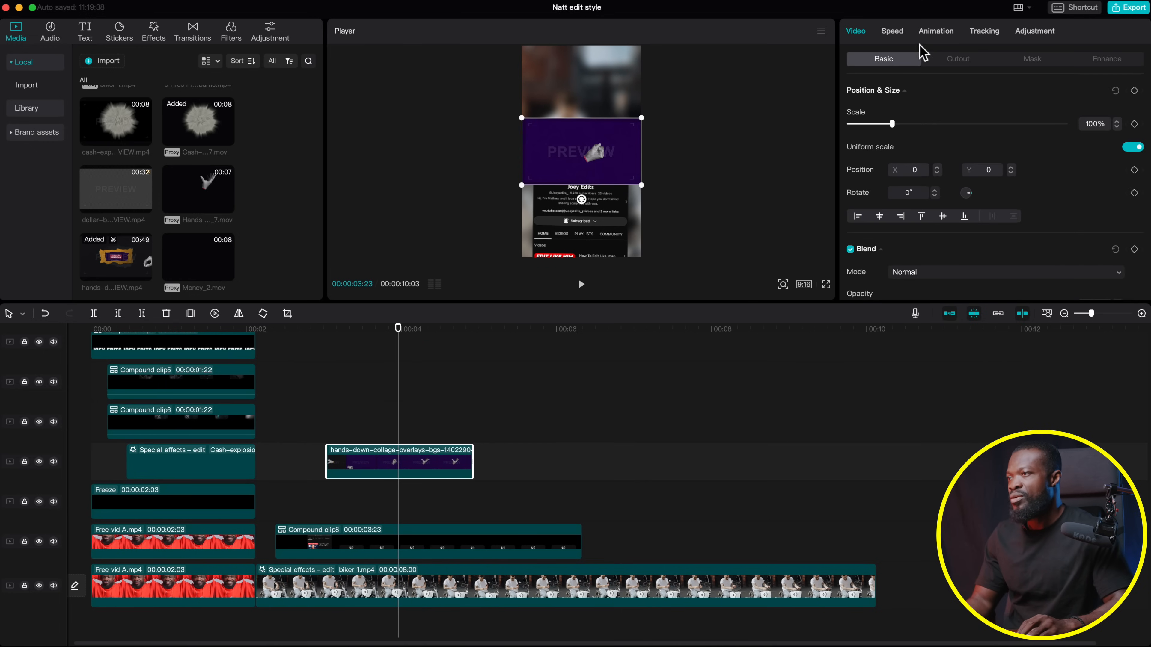
Try to key out the purple background of the hands-down preview clip with Chroma key by sampling the purple and raising the strength
{"action": "left_click", "coordinate": [961, 64]}
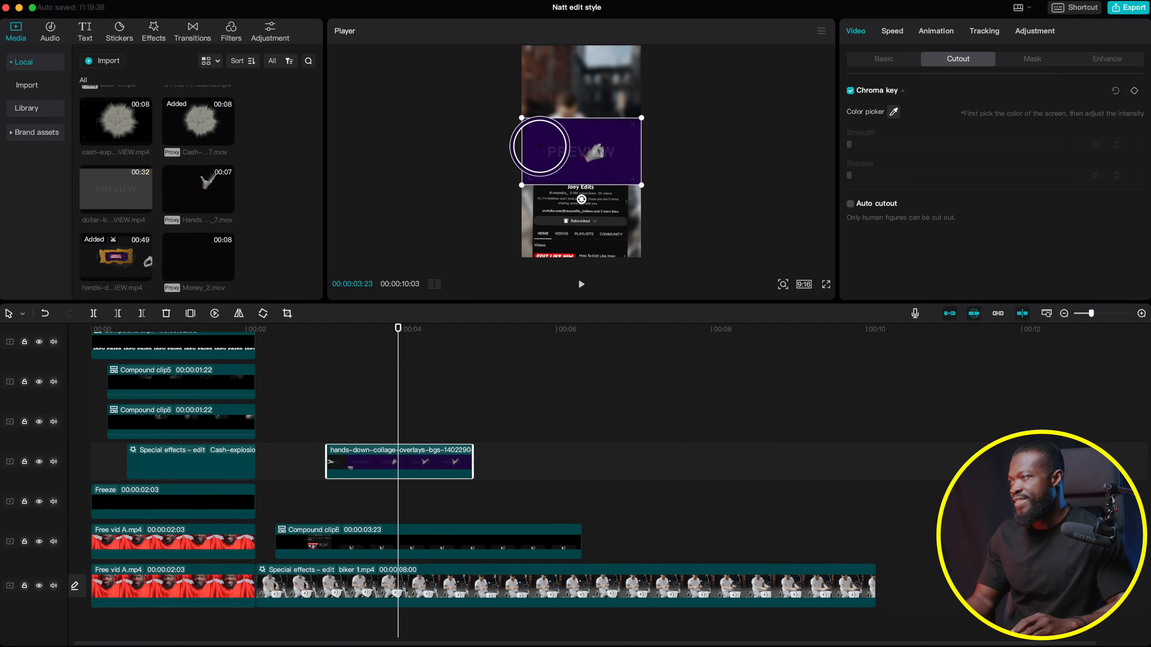
{"action": "left_click", "coordinate": [540, 147]}
{"action": "left_click_drag", "start_coordinate": [850, 145], "coordinate": [857, 145]}
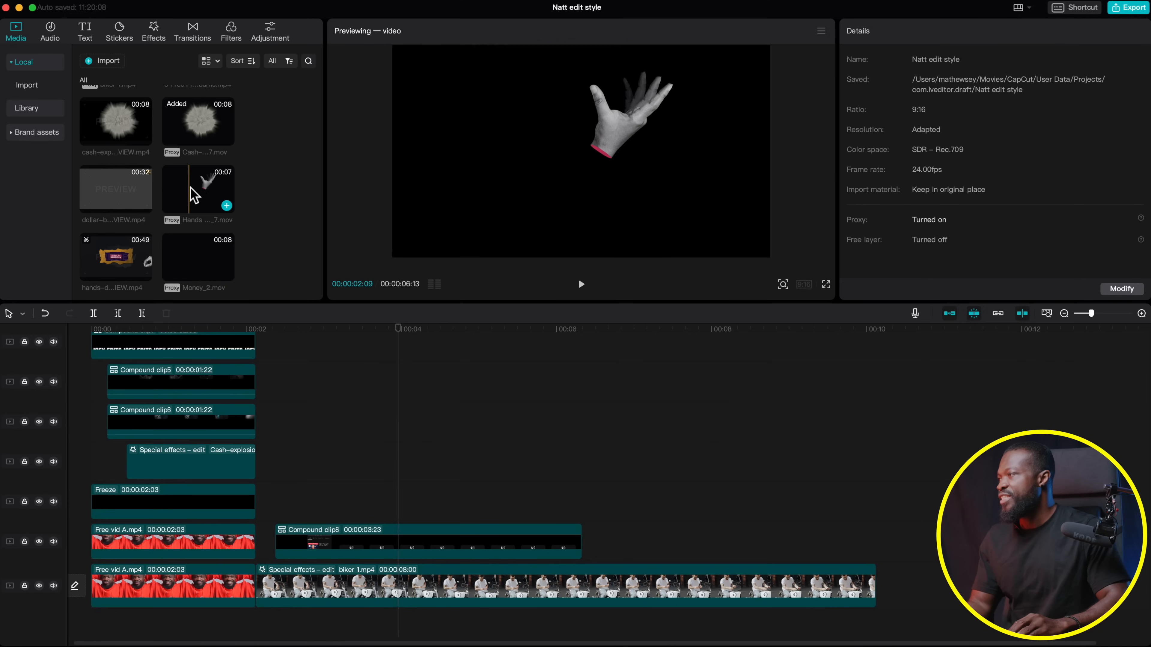
Place Hands Down_Gestures_7.mov above the handle compound clip from about 00:00:02:16, and rotate and enlarge the hand above the profile card
{"action": "left_click_drag", "start_coordinate": [189, 188], "coordinate": [319, 496]}
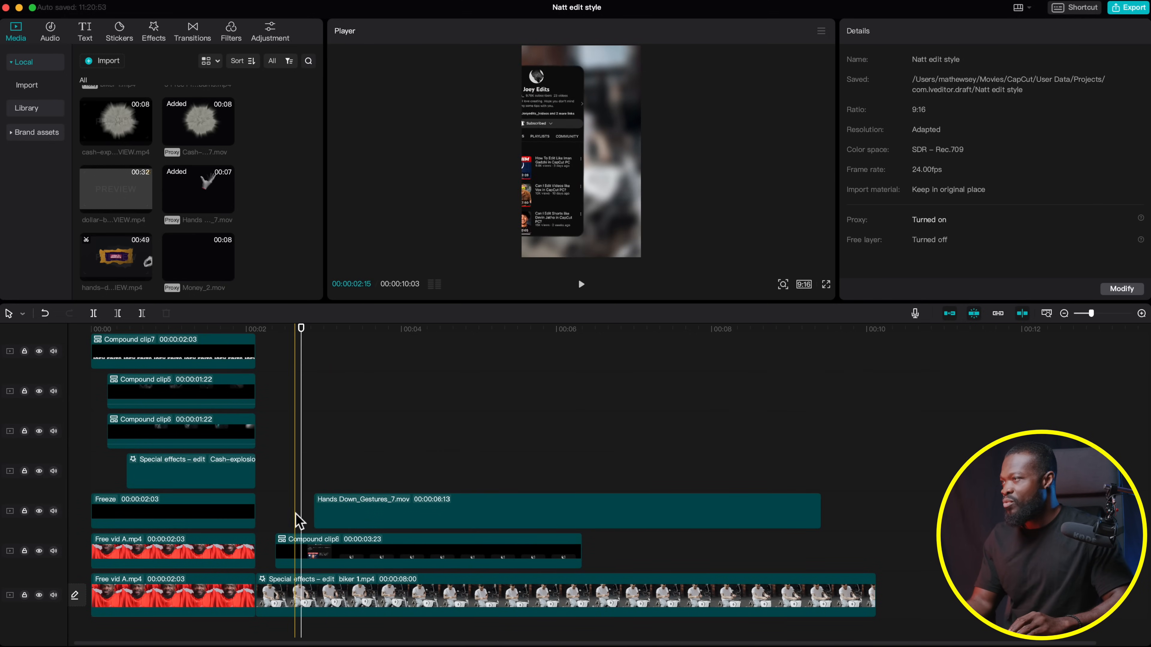
{"action": "left_click", "coordinate": [313, 564]}
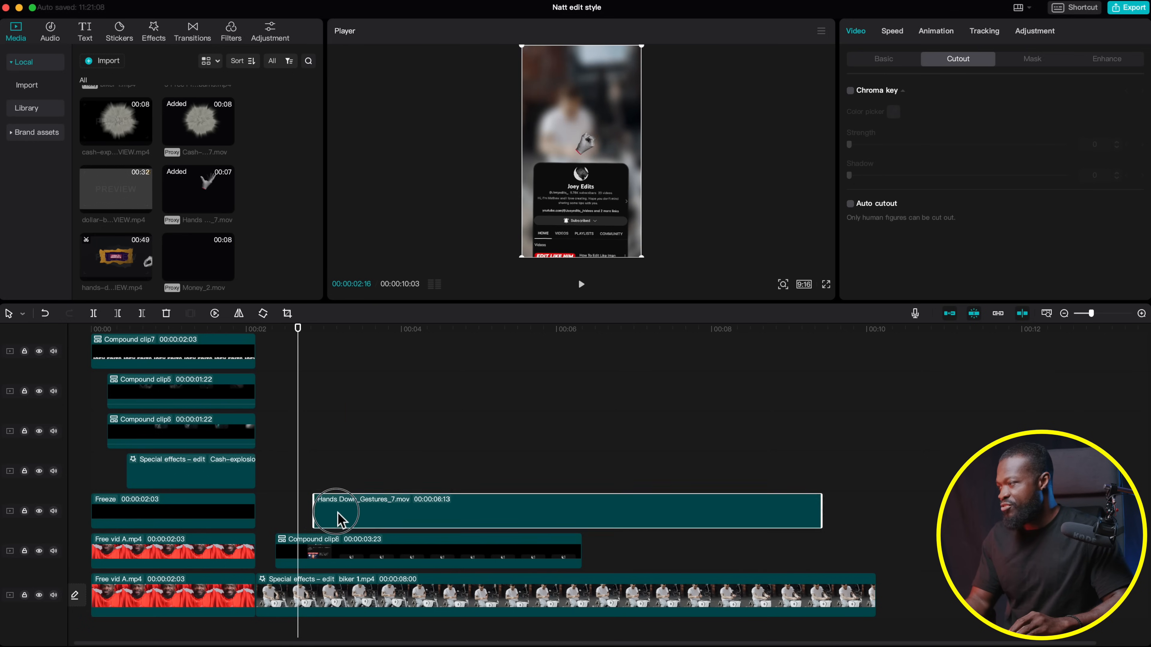
{"action": "left_click_drag", "start_coordinate": [343, 517], "coordinate": [312, 521]}
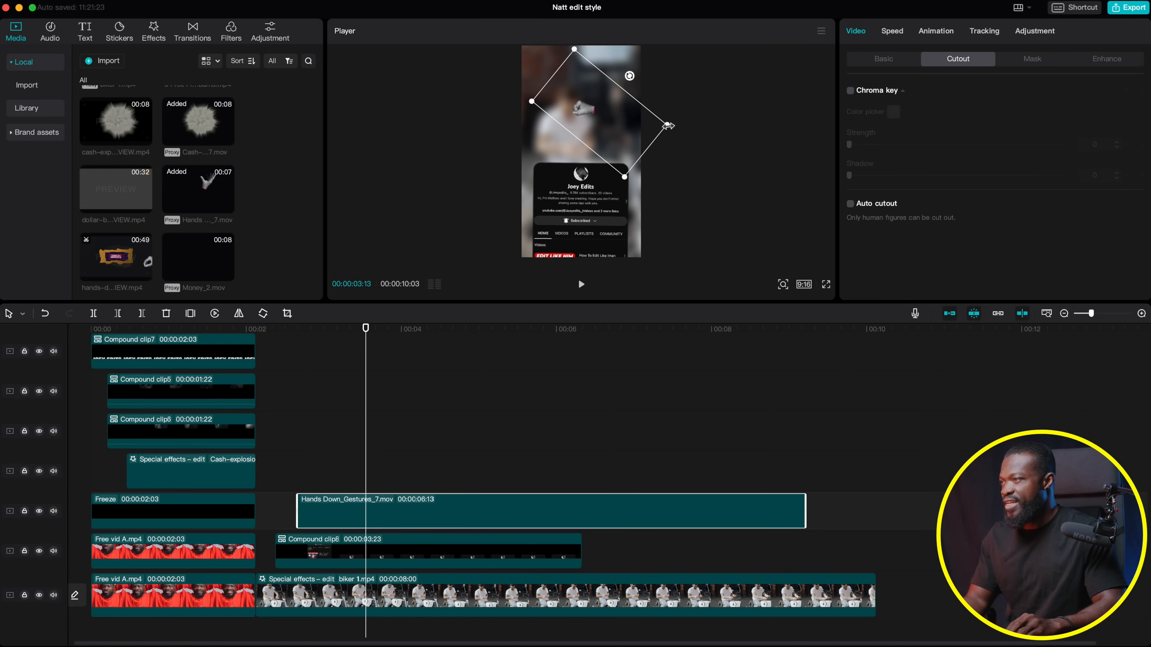
{"action": "left_click_drag", "start_coordinate": [730, 132], "coordinate": [792, 141]}
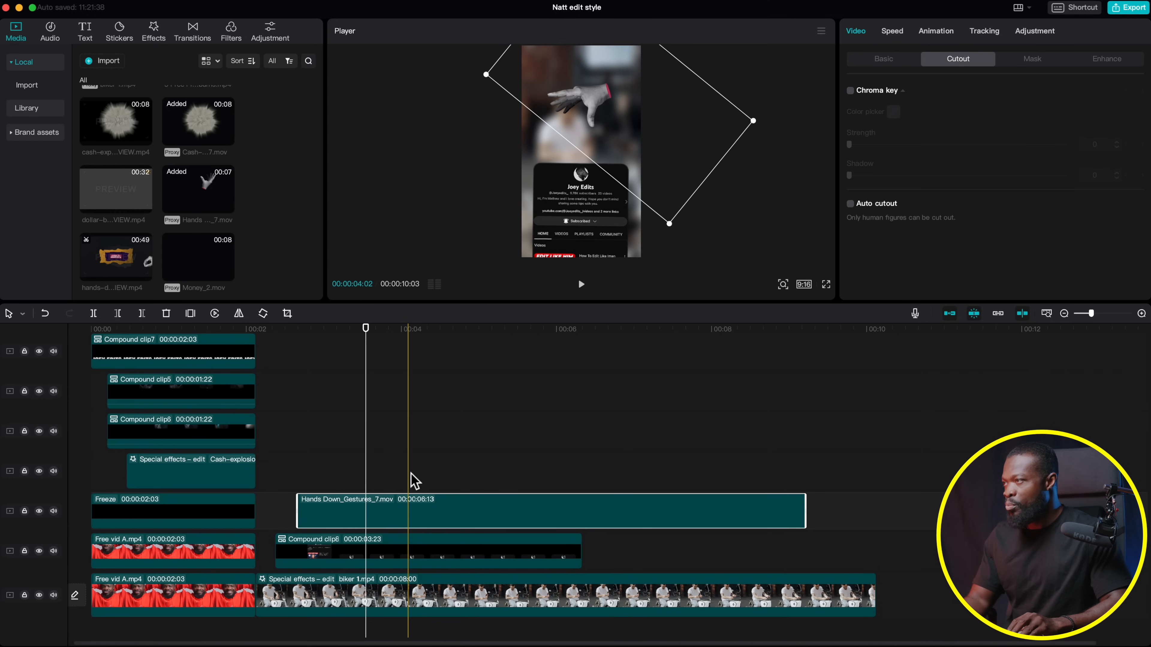
Trim the end of Hands Down_Gestures_7.mov to about 00:00:04:04, where the hand is open
{"action": "left_click", "coordinate": [418, 482]}
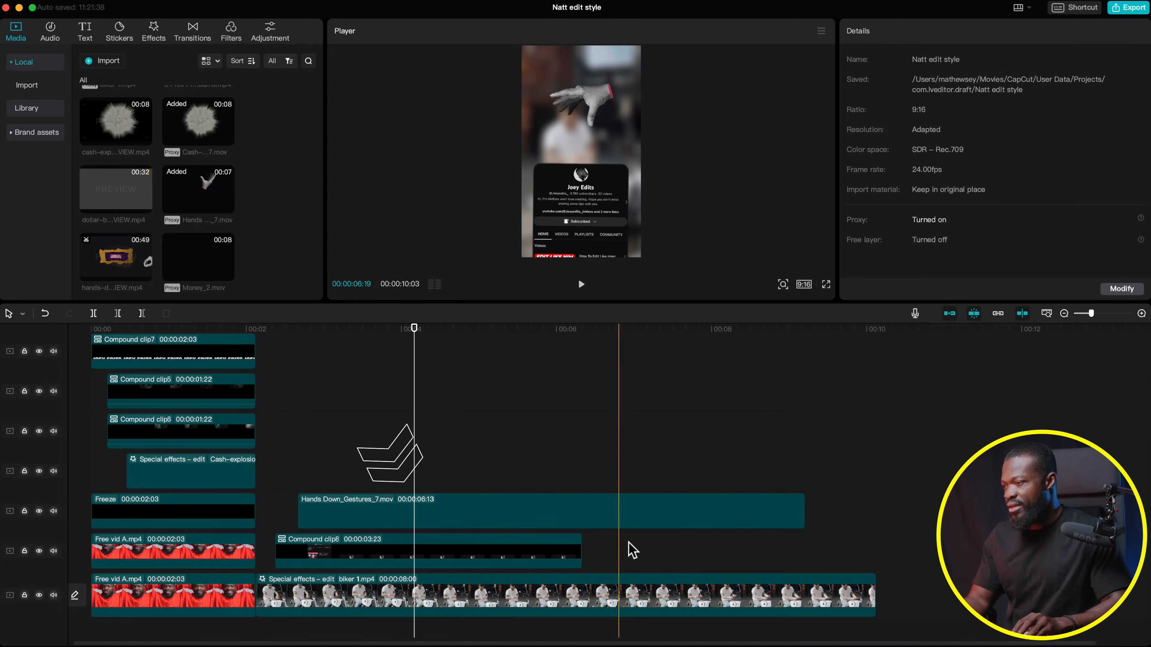
{"action": "left_click", "coordinate": [802, 513]}
{"action": "left_click_drag", "start_coordinate": [802, 513], "coordinate": [404, 503]}
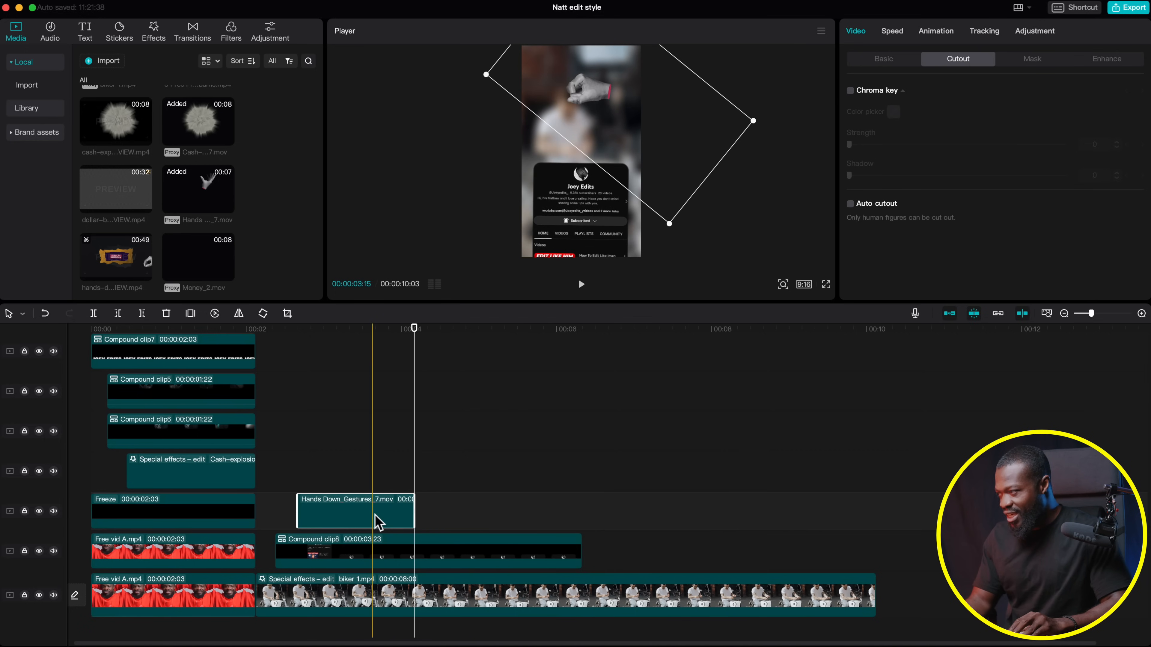
Duplicate the trimmed hand clip directly after the original, reverse the copy and play back the full gesture
{"action": "left_click_drag", "start_coordinate": [375, 520], "coordinate": [495, 521], "text": "alt"}
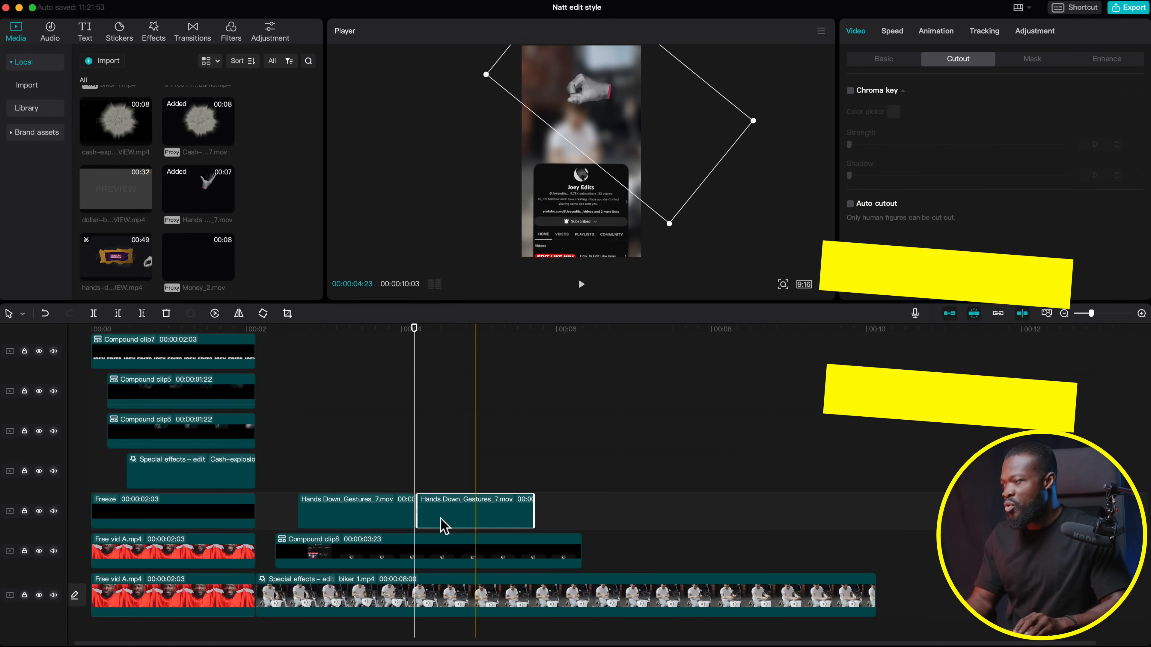
{"action": "left_click", "coordinate": [481, 517]}
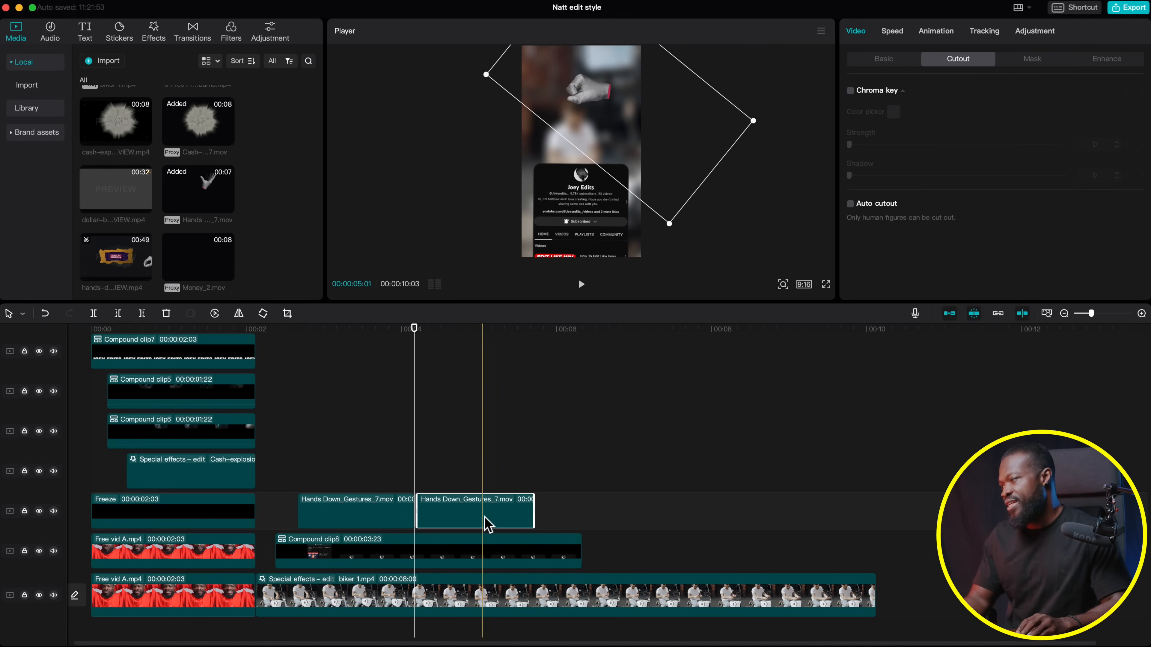
{"action": "left_click", "coordinate": [215, 313]}
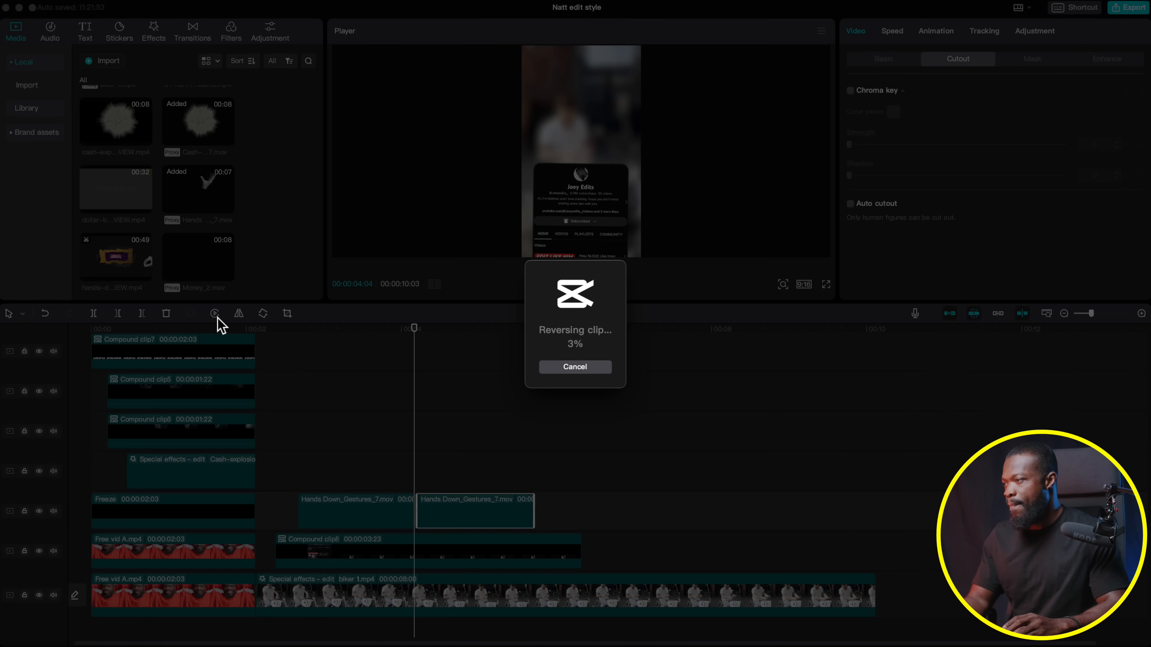
{"action": "left_click_drag", "start_coordinate": [463, 522], "coordinate": [460, 522]}
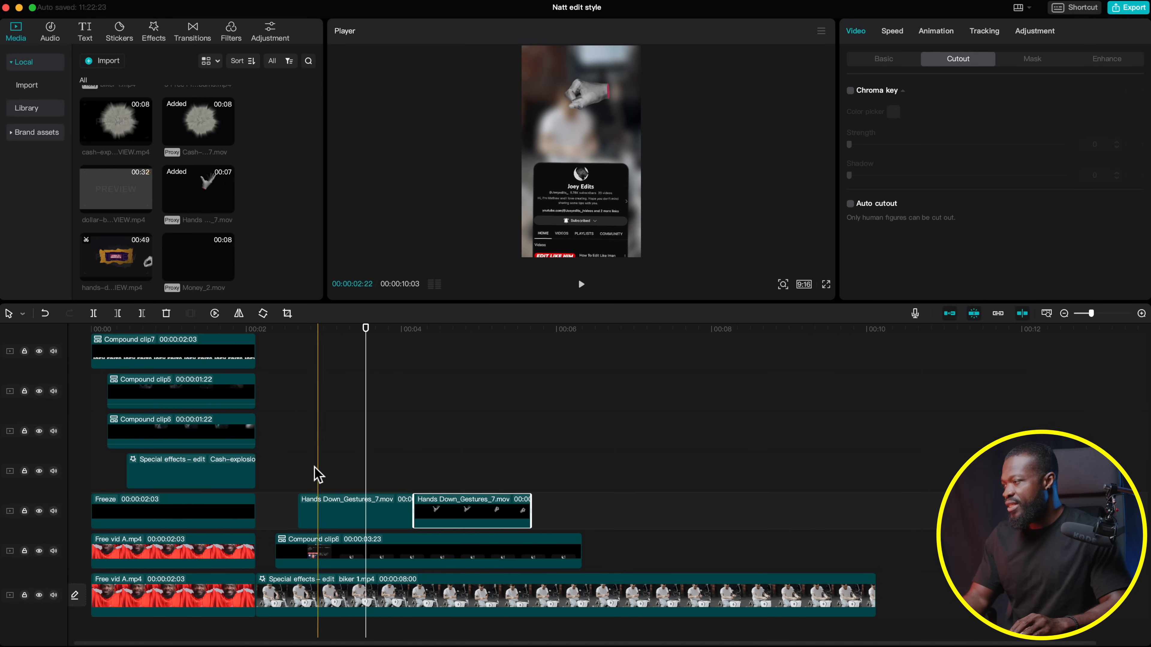
{"action": "left_click", "coordinate": [299, 469]}
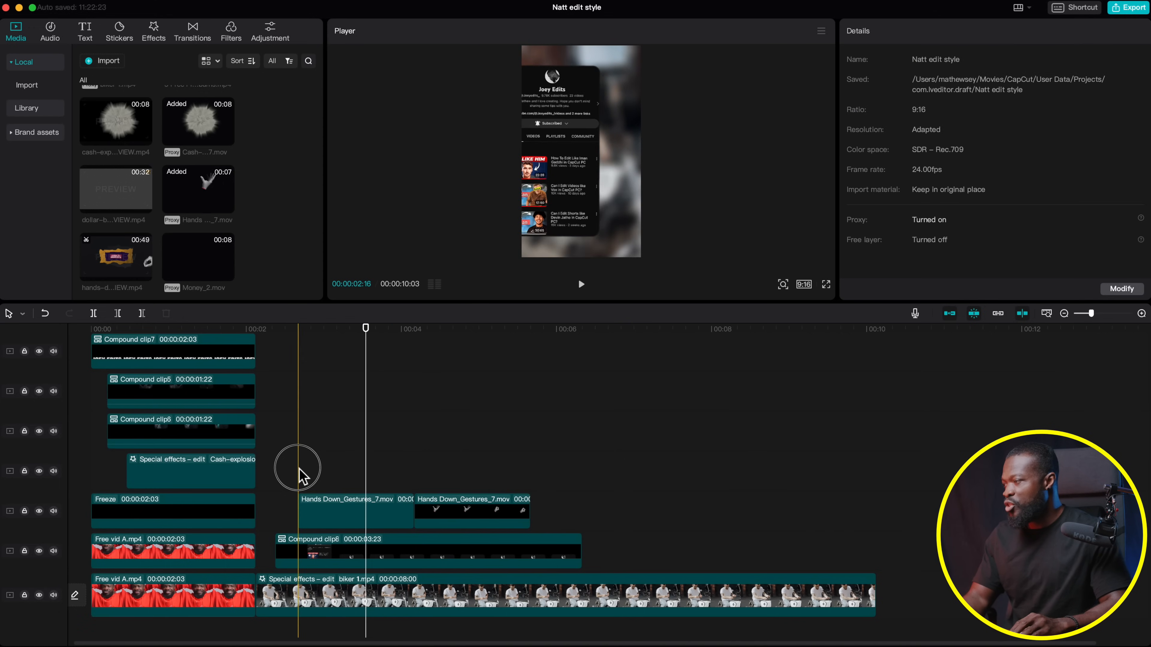
{"action": "key", "text": "space"}
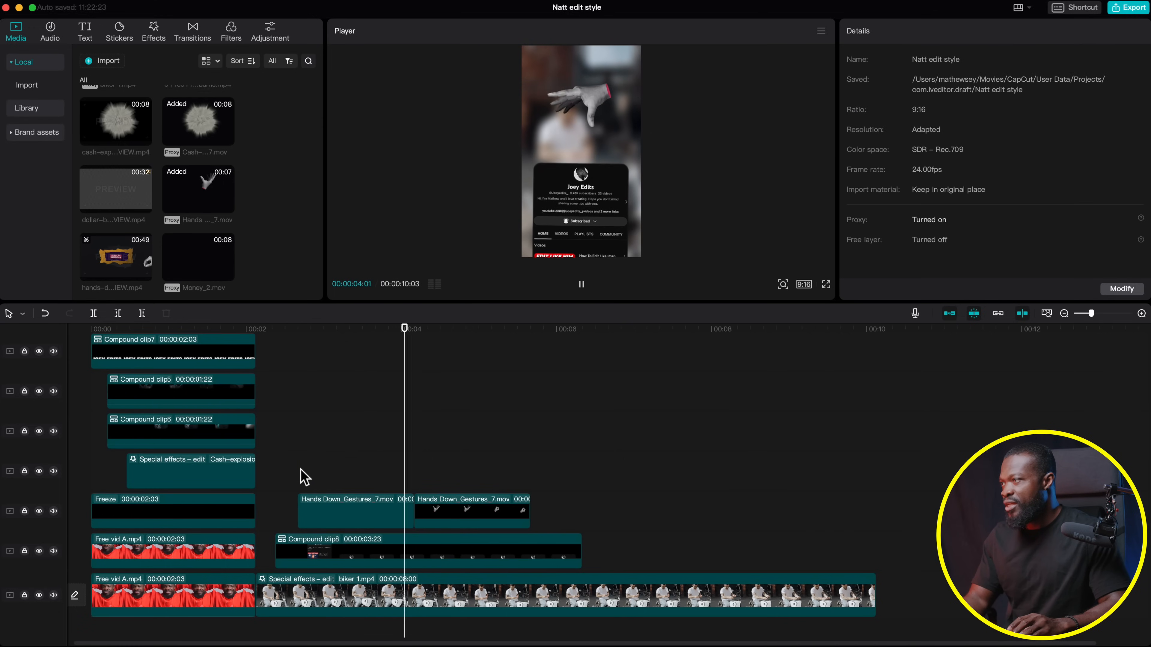
{"action": "key", "text": "space"}
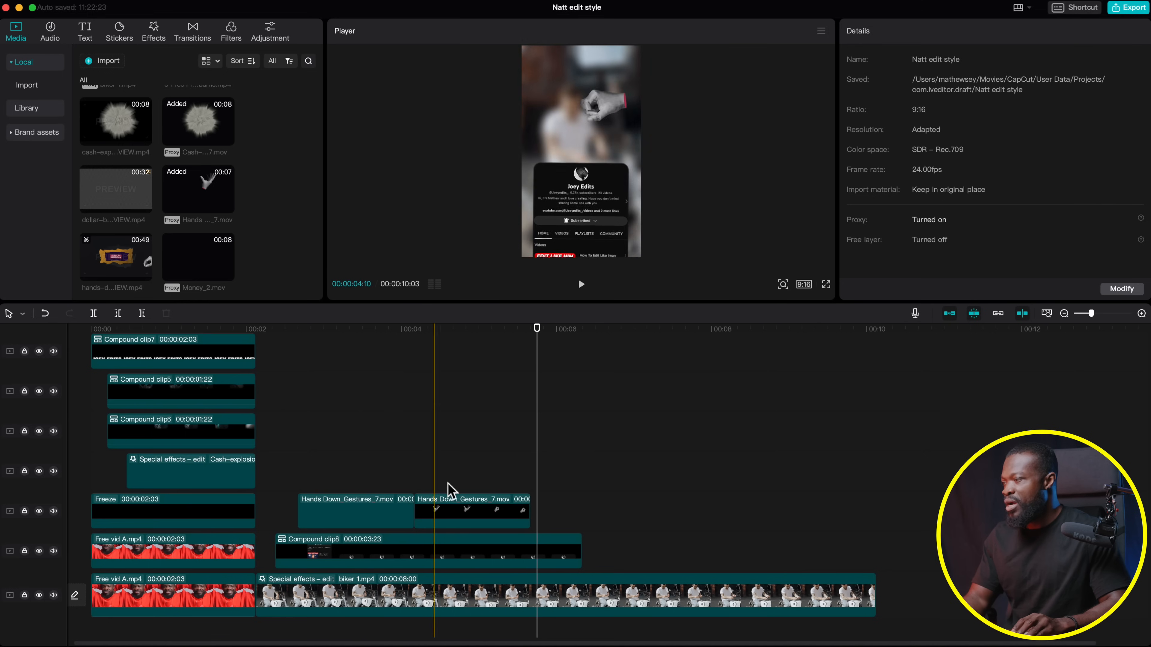
{"action": "left_click", "coordinate": [478, 512]}
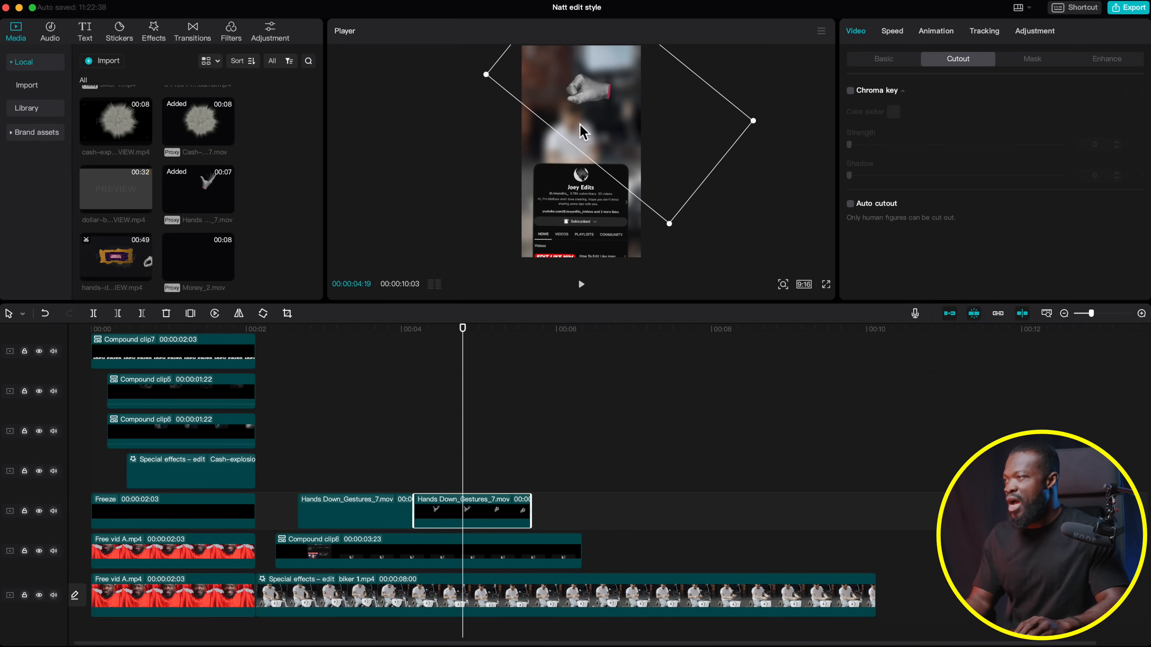
Preview Money_2.mov and place it on the track above the hand clips, starting shortly after the first hand clip begins
{"action": "left_click", "coordinate": [385, 446]}
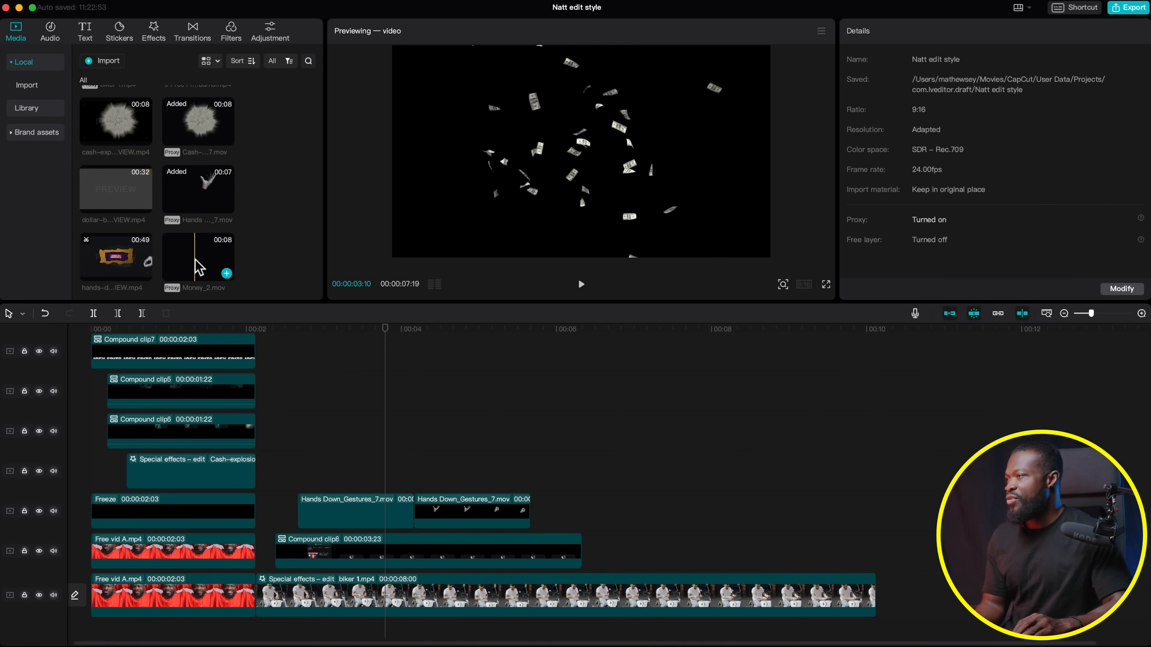
{"action": "left_click", "coordinate": [191, 267]}
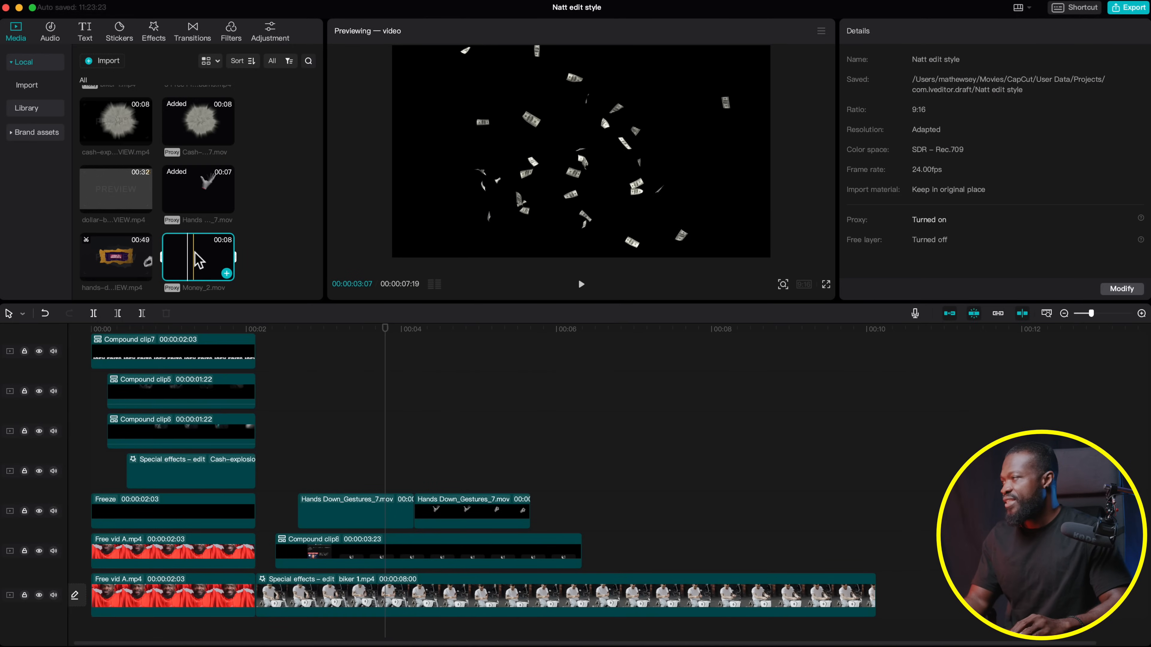
{"action": "left_click_drag", "start_coordinate": [198, 260], "coordinate": [368, 472]}
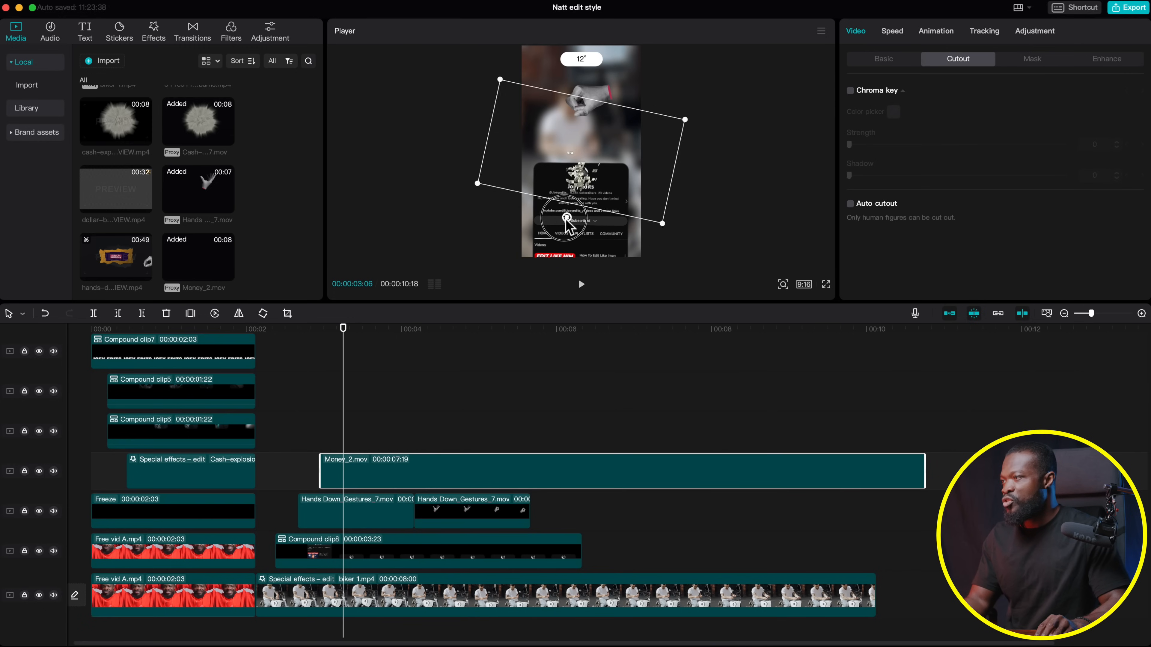
Rotate Money_2.mov 180° so the bills fall downward, and tint them green by raising the clip's Green curve
{"action": "left_click_drag", "start_coordinate": [515, 177], "coordinate": [574, 68]}
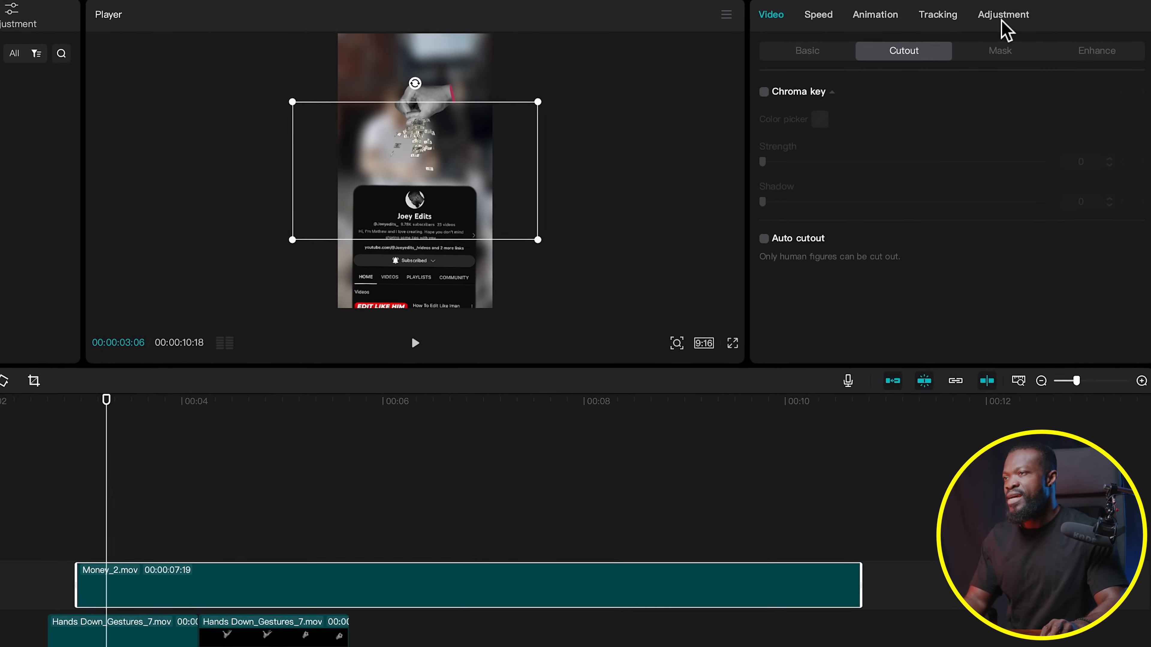
{"action": "left_click", "coordinate": [1022, 21]}
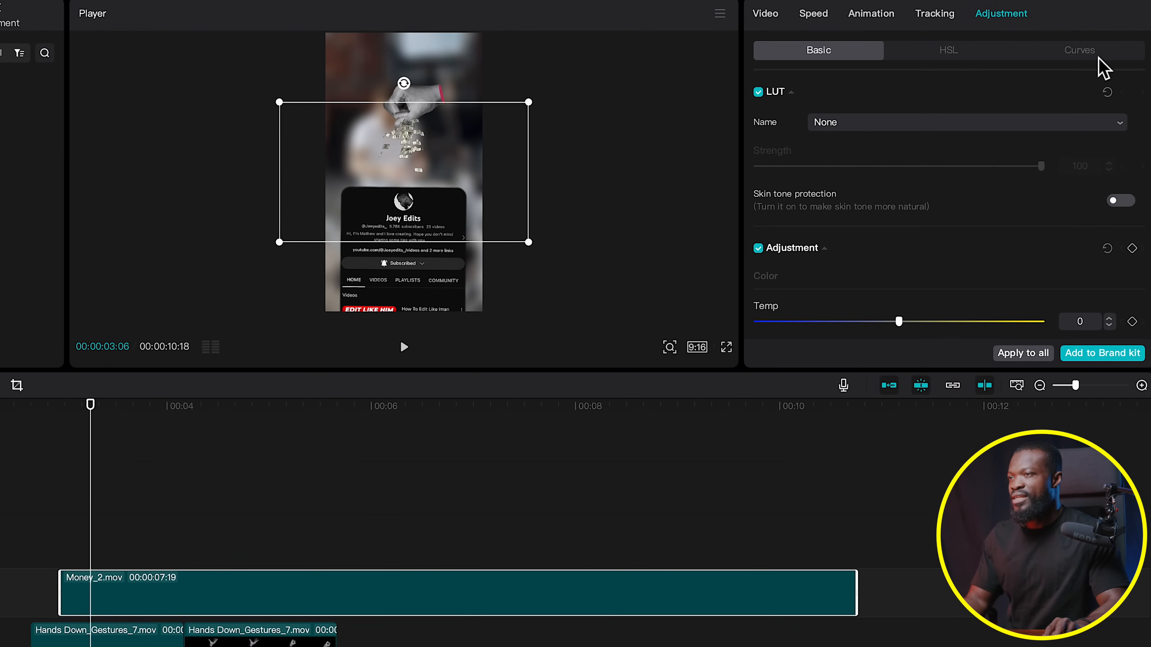
{"action": "left_click", "coordinate": [1087, 56]}
{"action": "scroll", "coordinate": [1015, 200], "scroll_direction": "down", "scroll_amount": 10}
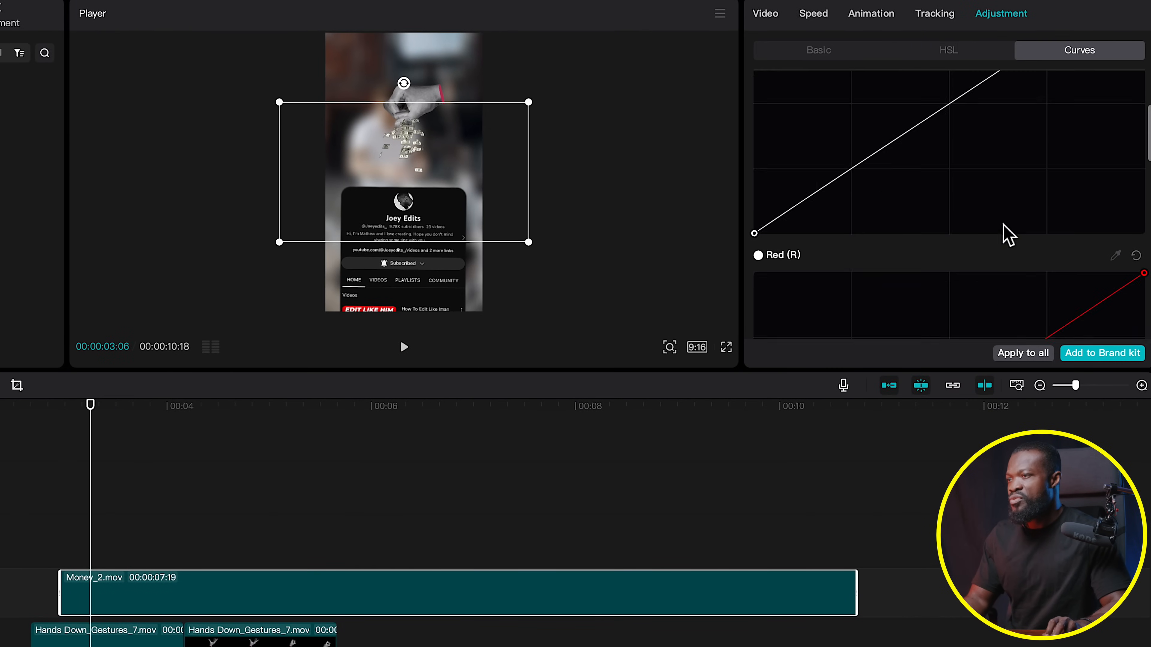
{"action": "left_click", "coordinate": [931, 230]}
{"action": "left_click_drag", "start_coordinate": [940, 240], "coordinate": [894, 207]}
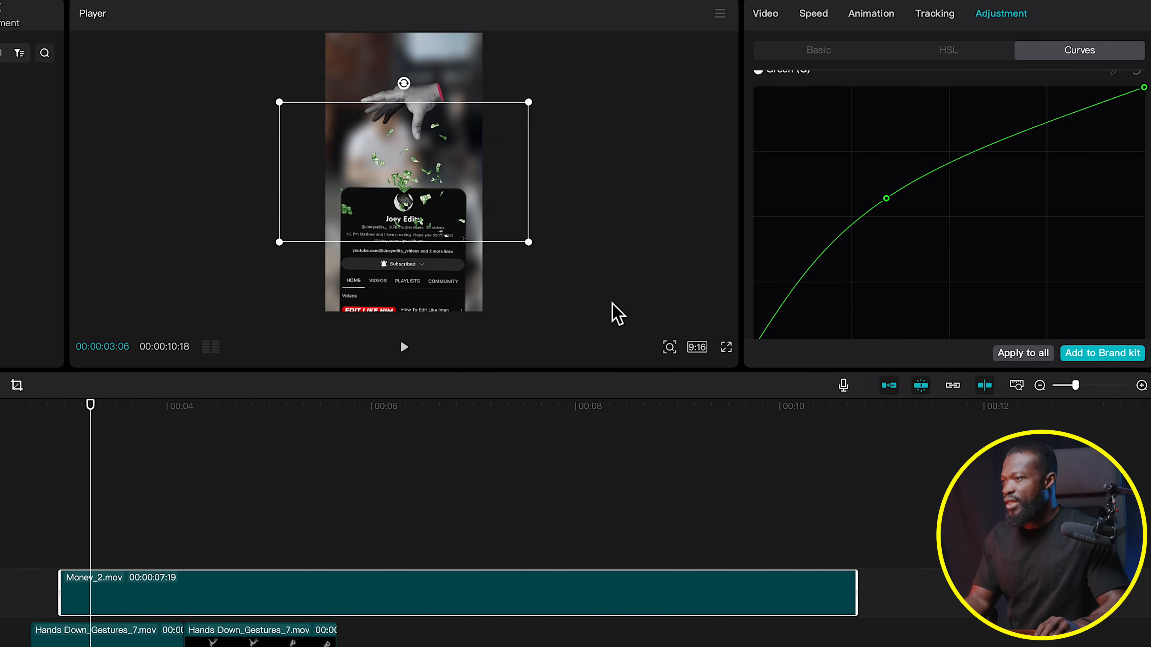
Shift Money_2.mov to start at about 00:00:03:16, and reposition the bills up against the palm of the open hand
{"action": "mouse_move", "coordinate": [669, 349]}
{"action": "left_click_drag", "start_coordinate": [639, 375], "coordinate": [657, 375]}
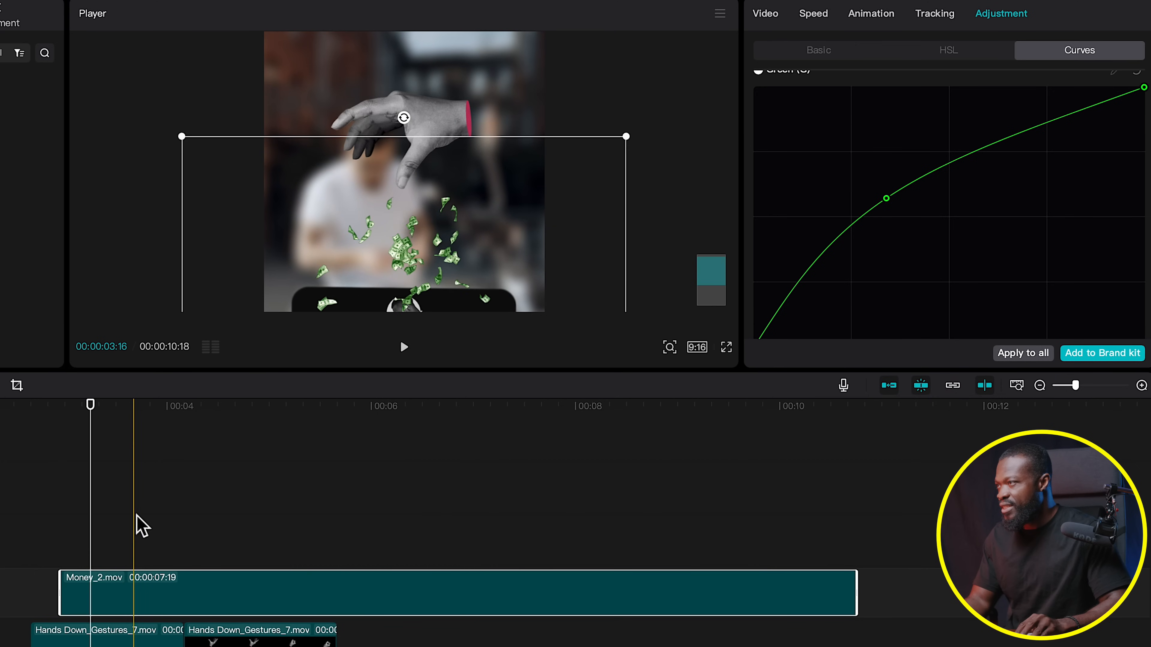
{"action": "left_click", "coordinate": [135, 516]}
{"action": "left_click_drag", "start_coordinate": [128, 603], "coordinate": [205, 609]}
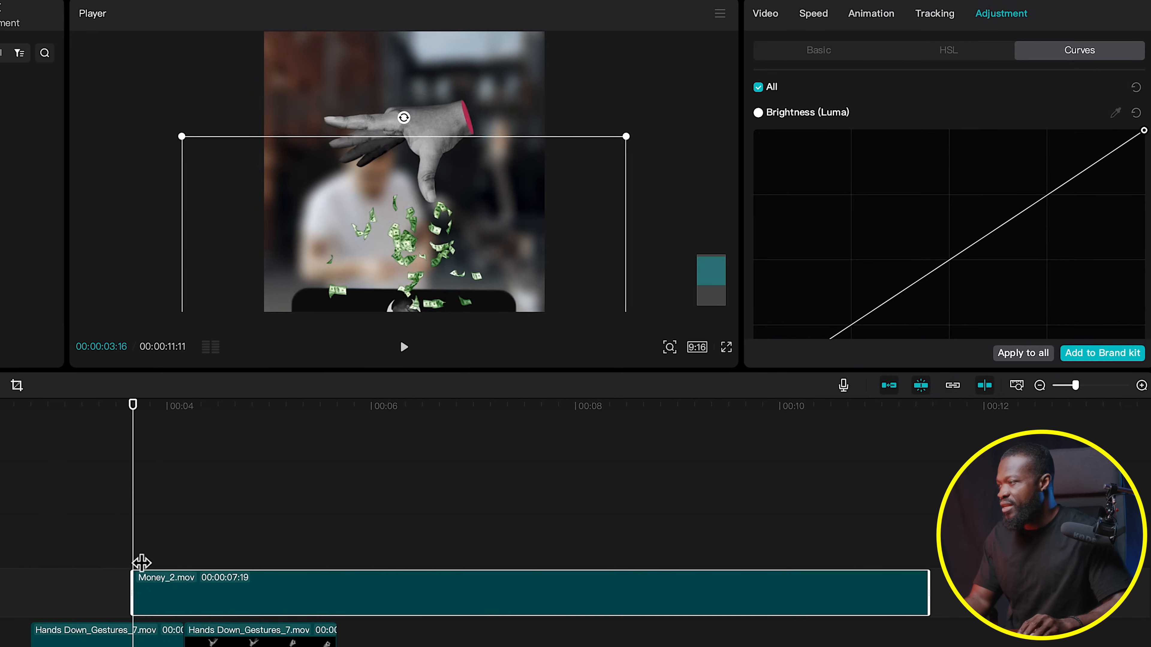
{"action": "left_click_drag", "start_coordinate": [138, 430], "coordinate": [142, 429]}
{"action": "left_click", "coordinate": [400, 199]}
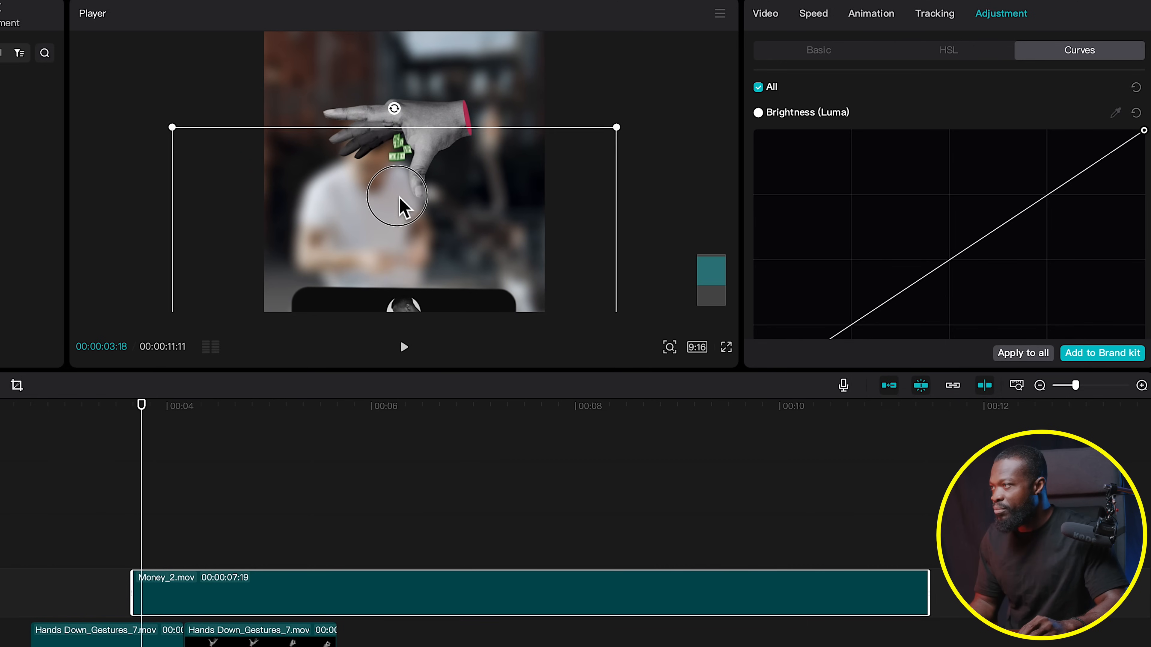
{"action": "left_click", "coordinate": [171, 494]}
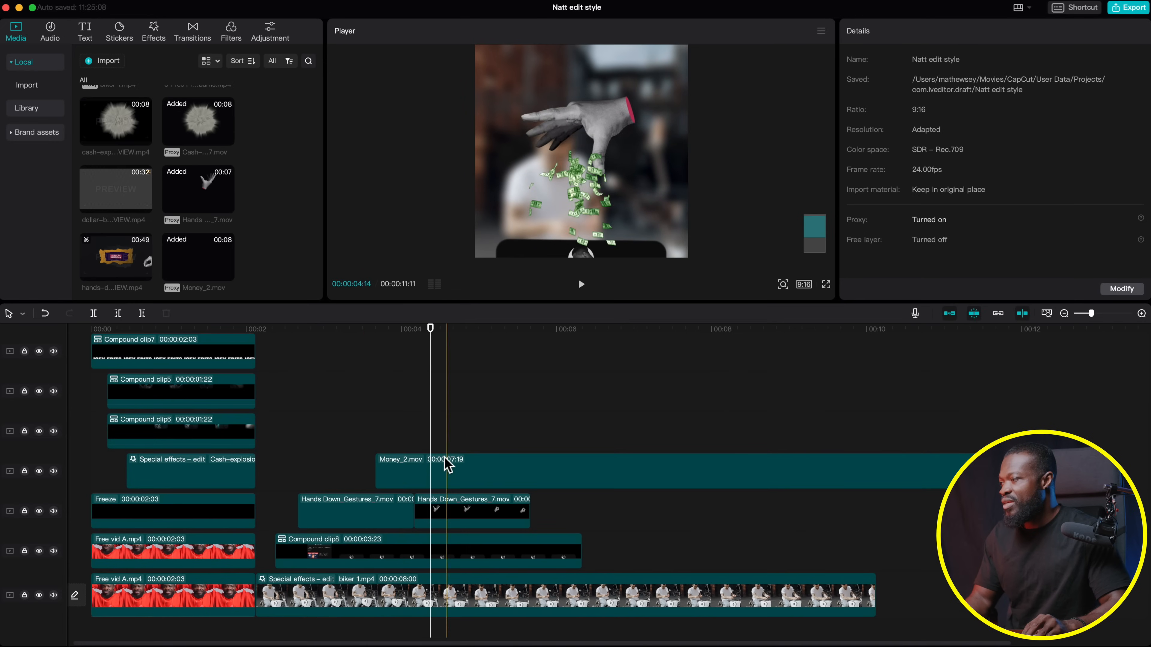
Set Money_2.mov to layer 1 so the money sits behind the hand
{"action": "left_click", "coordinate": [436, 475]}
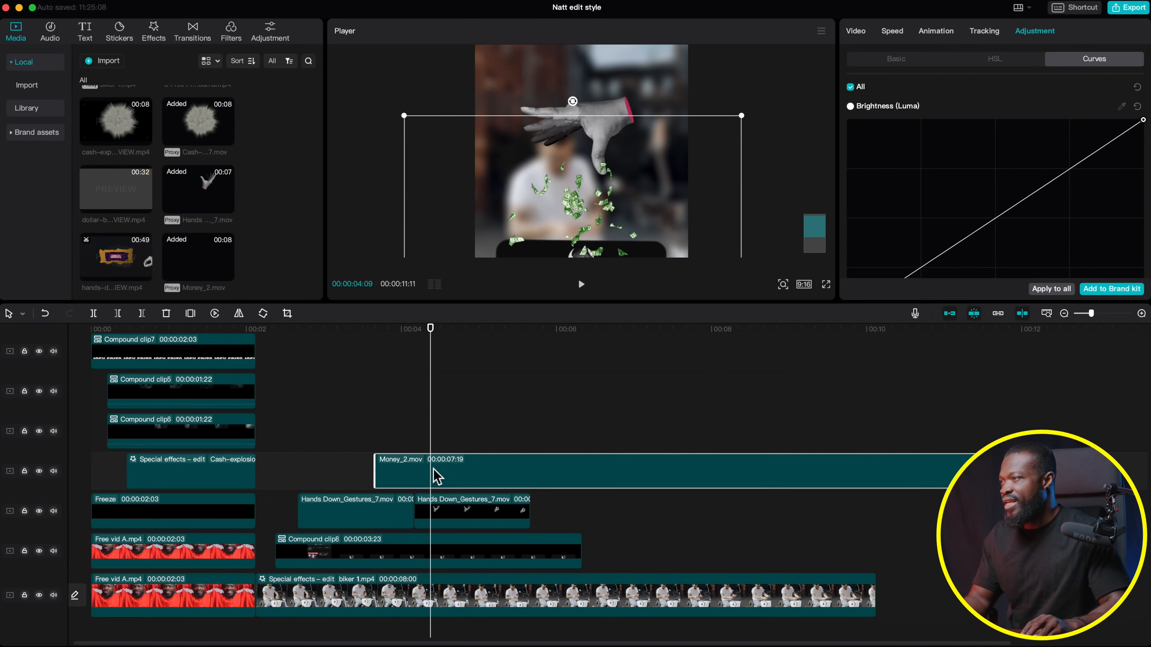
{"action": "left_click", "coordinate": [895, 58]}
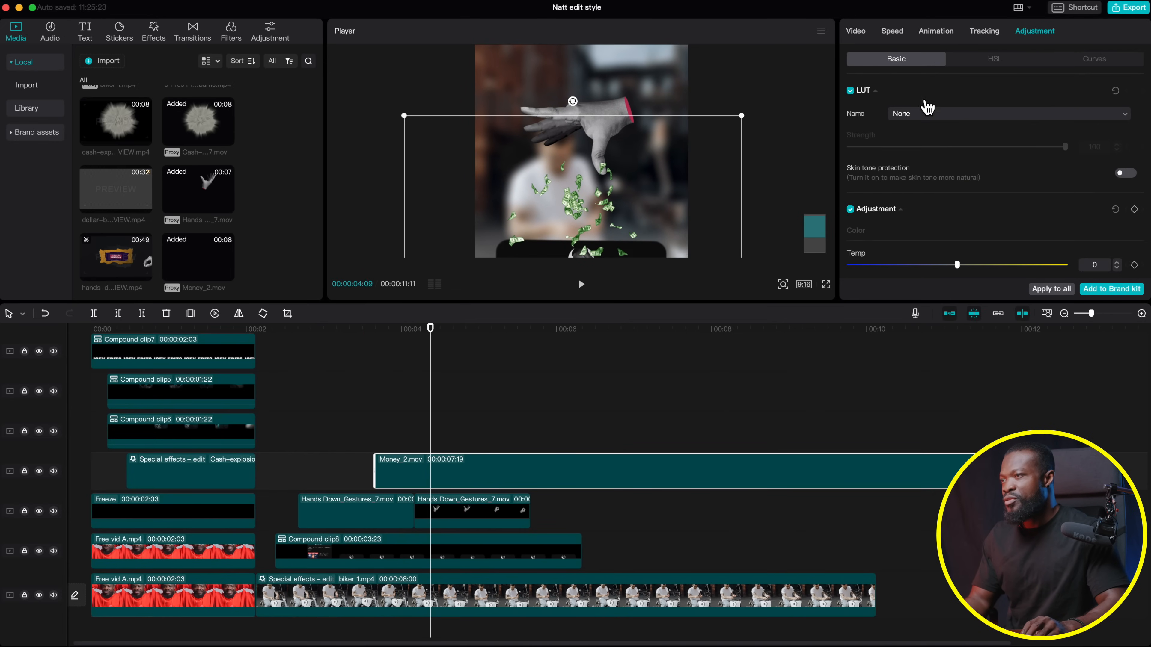
{"action": "left_click", "coordinate": [857, 32]}
{"action": "left_click", "coordinate": [883, 59]}
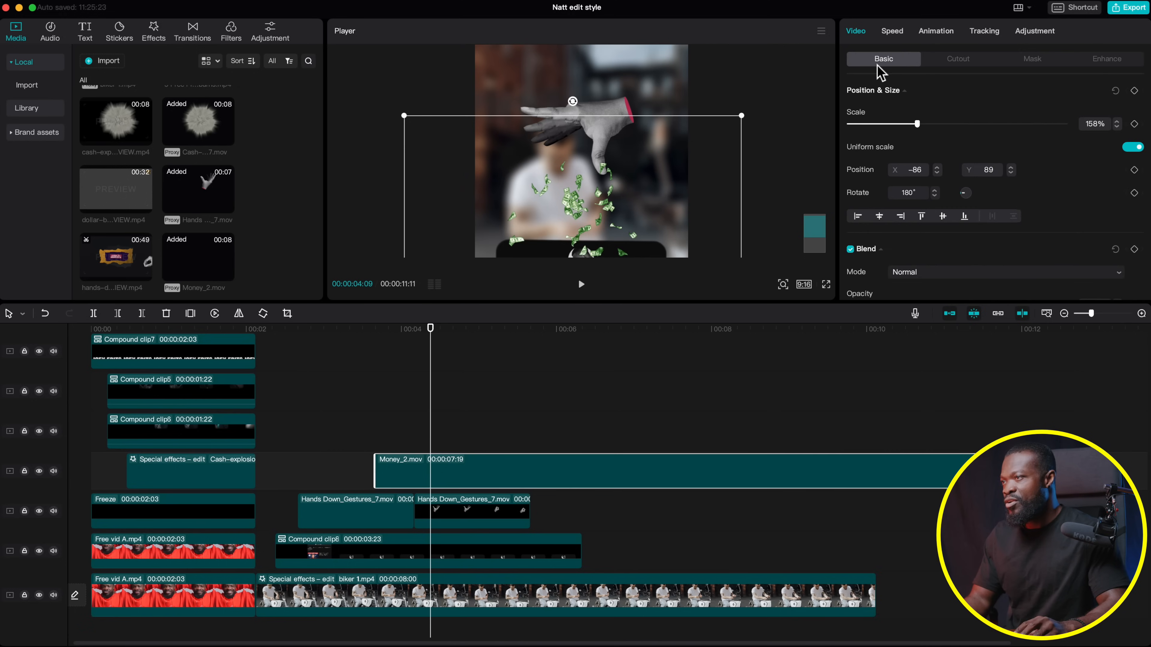
{"action": "scroll", "coordinate": [919, 227], "scroll_direction": "down", "scroll_amount": 10}
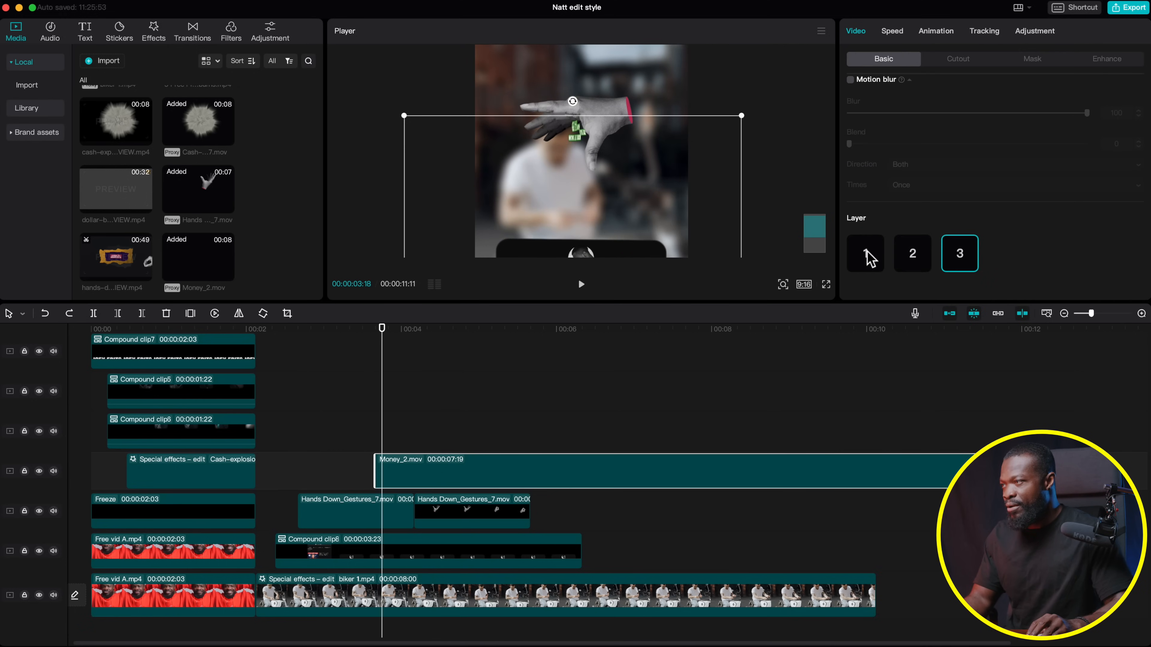
{"action": "left_click", "coordinate": [867, 254]}
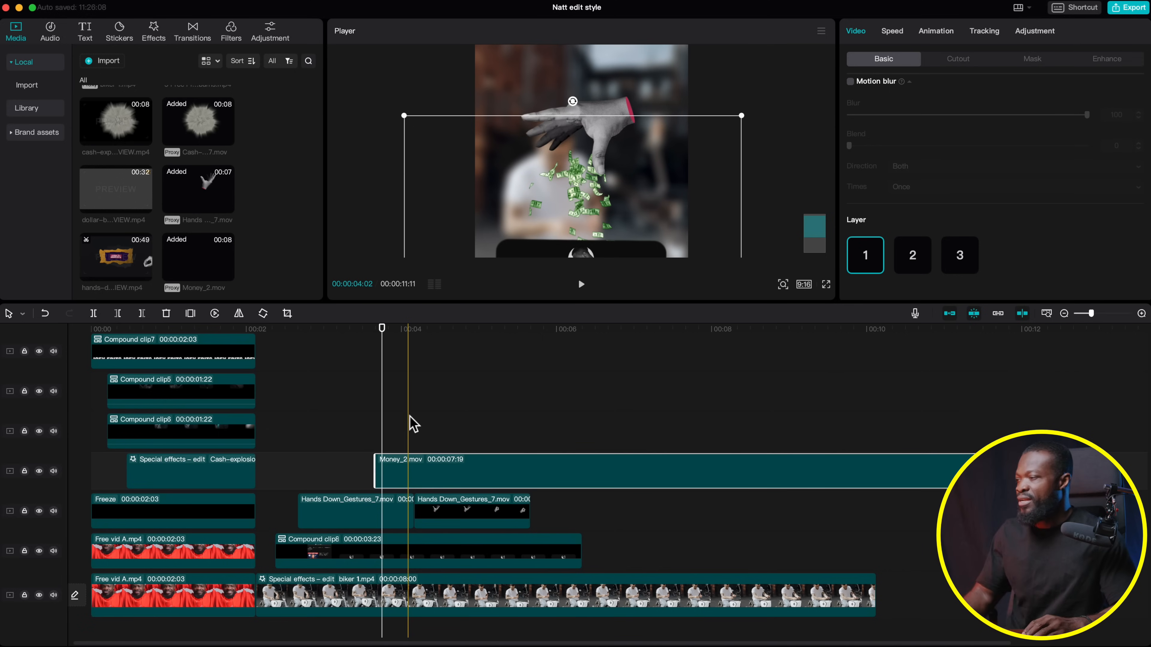
Fit the whole frame in the preview and play back the money throw above the profile card
{"action": "left_click", "coordinate": [783, 284]}
{"action": "left_click_drag", "start_coordinate": [770, 306], "coordinate": [761, 305]}
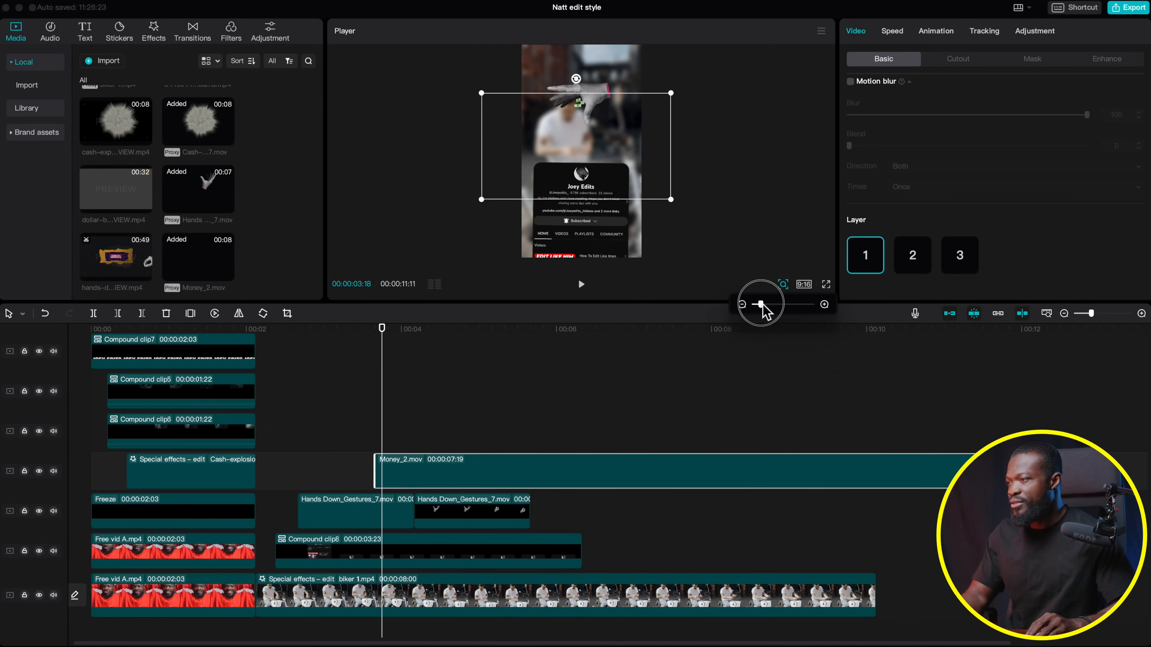
{"action": "left_click", "coordinate": [276, 449]}
{"action": "key", "text": "space"}
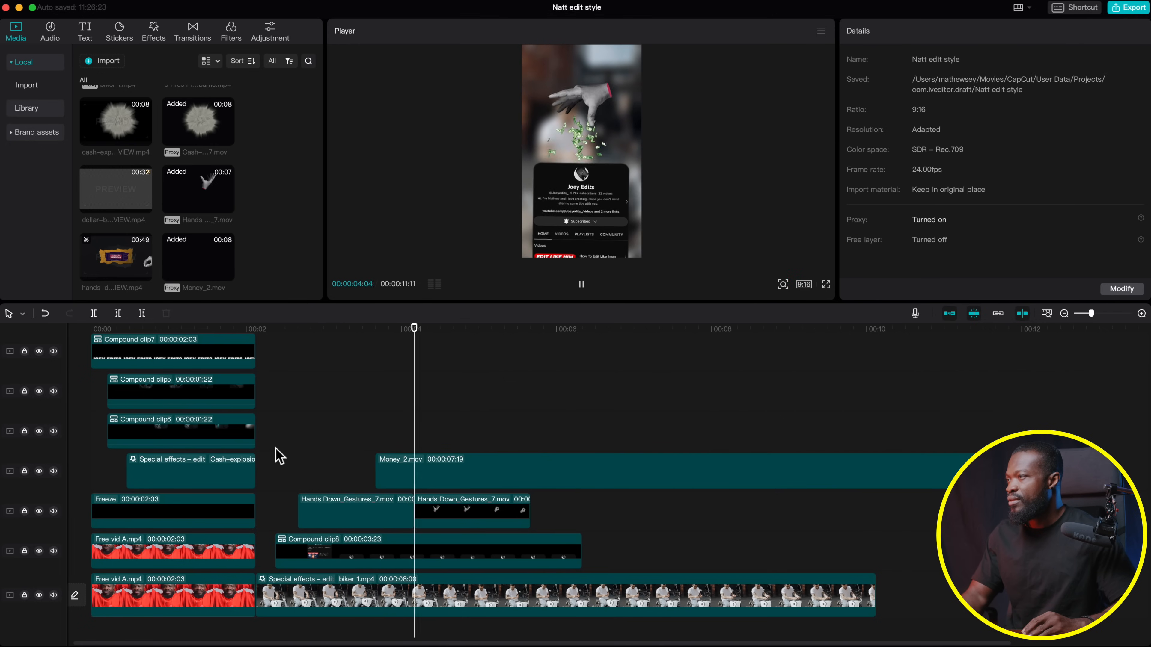
{"action": "key", "text": "space"}
{"action": "left_click", "coordinate": [444, 549]}
{"action": "scroll", "coordinate": [443, 548], "scroll_direction": "down", "scroll_amount": 1}
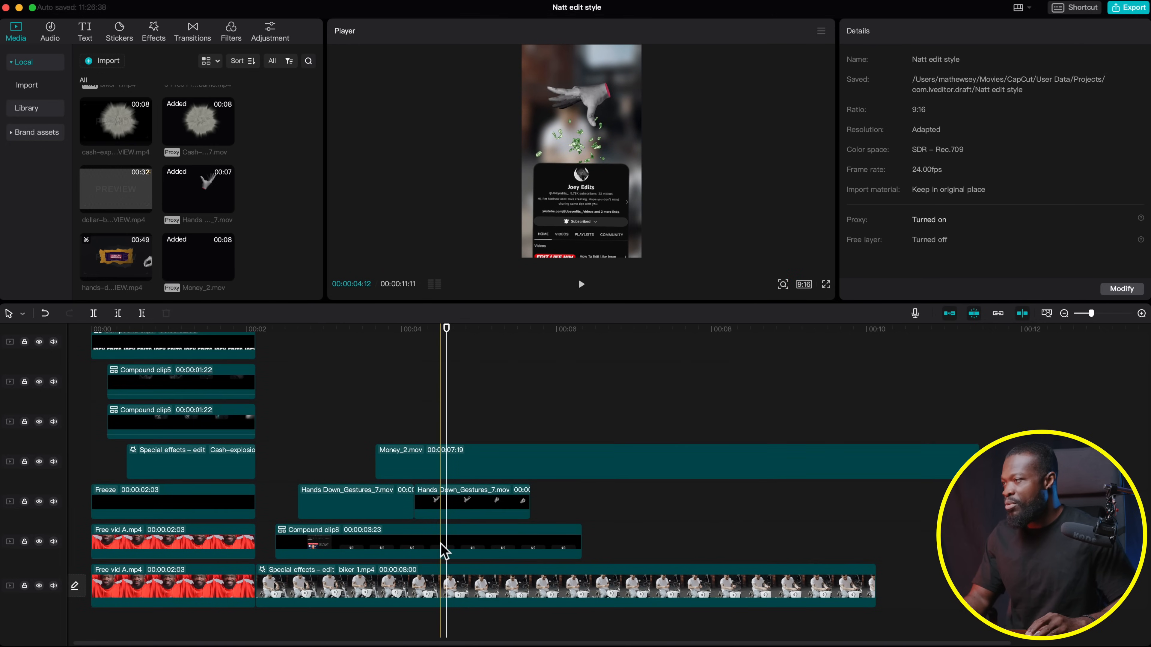
{"action": "scroll", "coordinate": [992, 209], "scroll_direction": "down", "scroll_amount": 10}
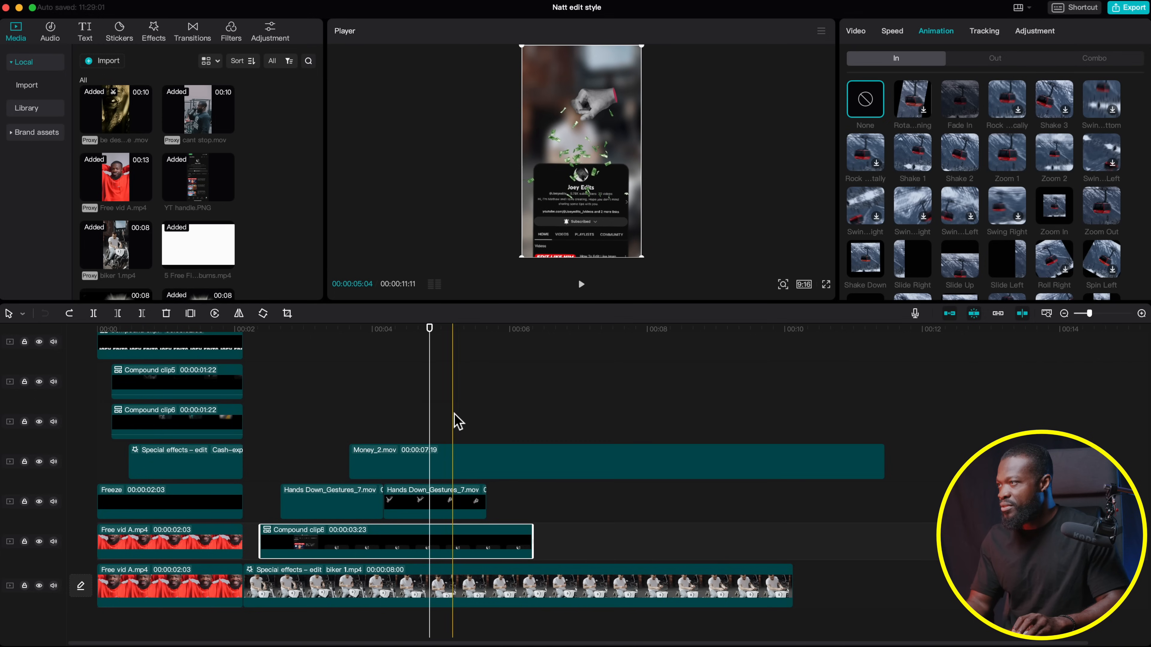
Break the handle compound clip apart and trim YT handle.PNG and its Play Pendulum effect to end at about 00:00:05:00
{"action": "left_click", "coordinate": [442, 419]}
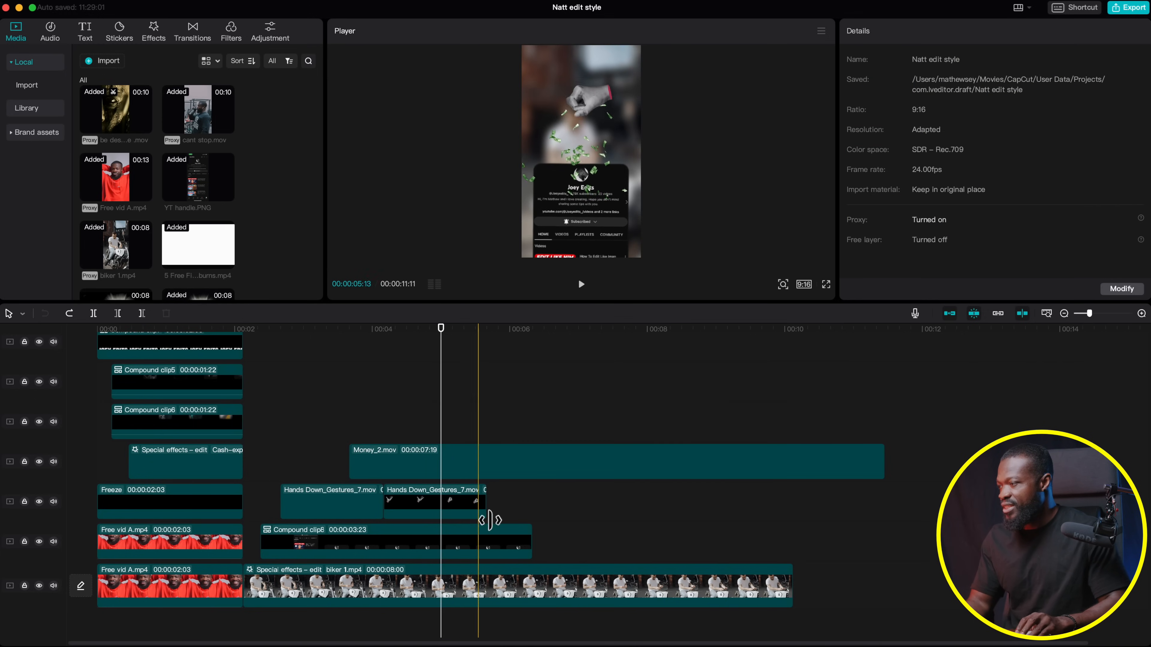
{"action": "left_click", "coordinate": [451, 549]}
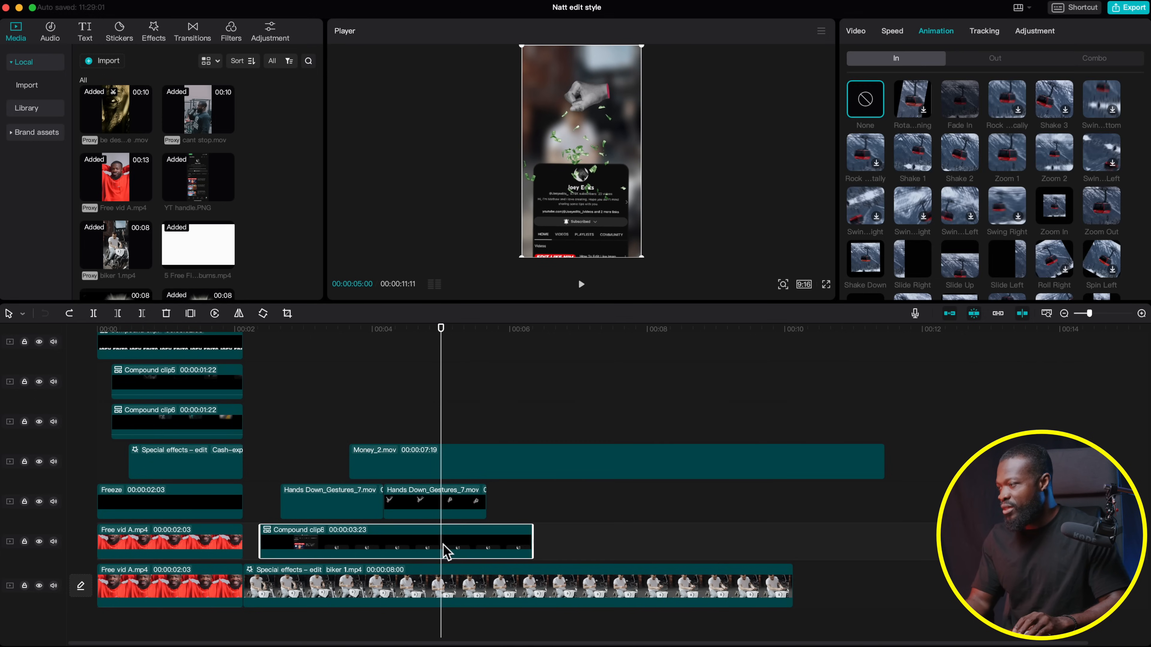
{"action": "right_click", "coordinate": [446, 542]}
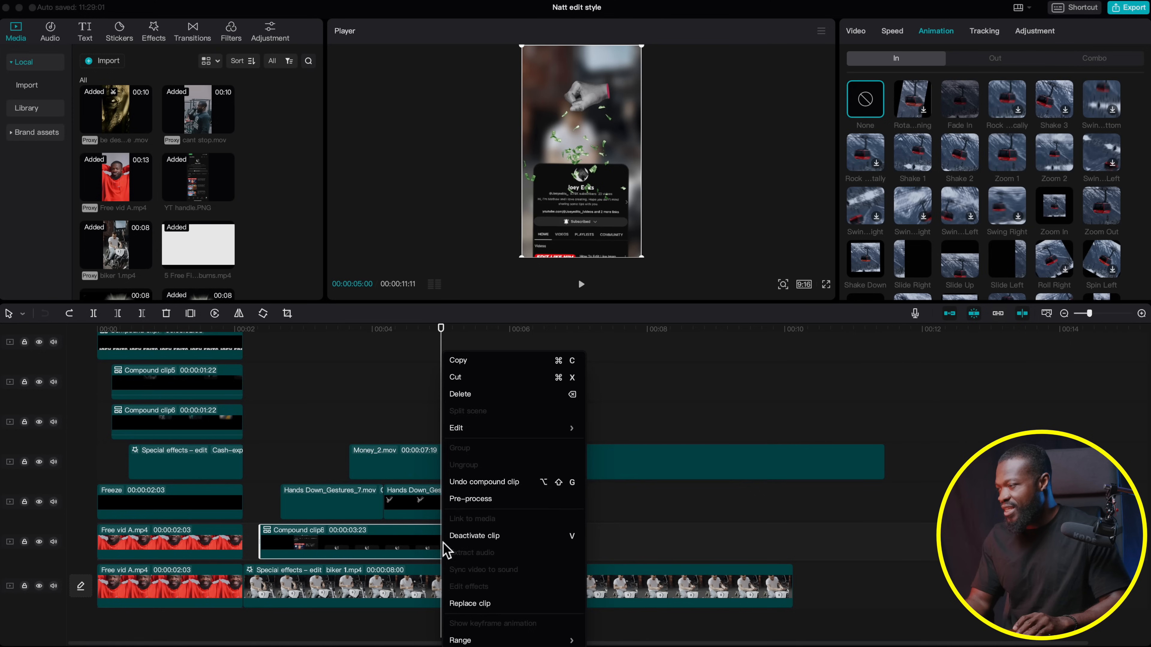
{"action": "left_click", "coordinate": [467, 484]}
{"action": "scroll", "coordinate": [450, 480], "scroll_direction": "down", "scroll_amount": 3}
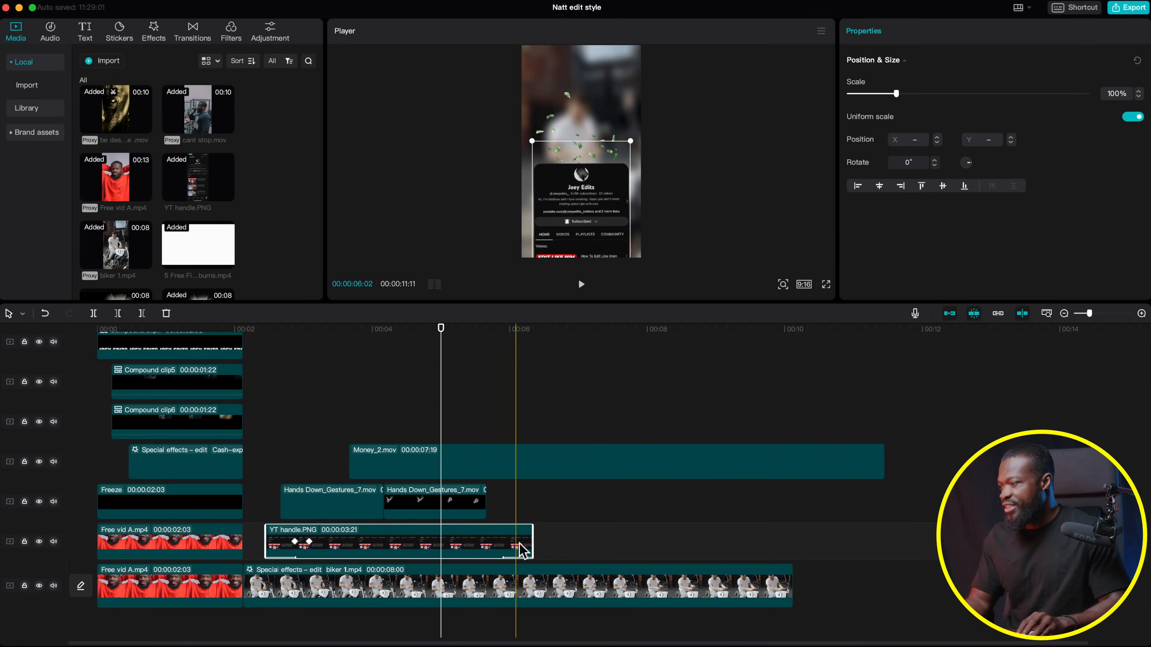
{"action": "left_click_drag", "start_coordinate": [491, 534], "coordinate": [452, 534]}
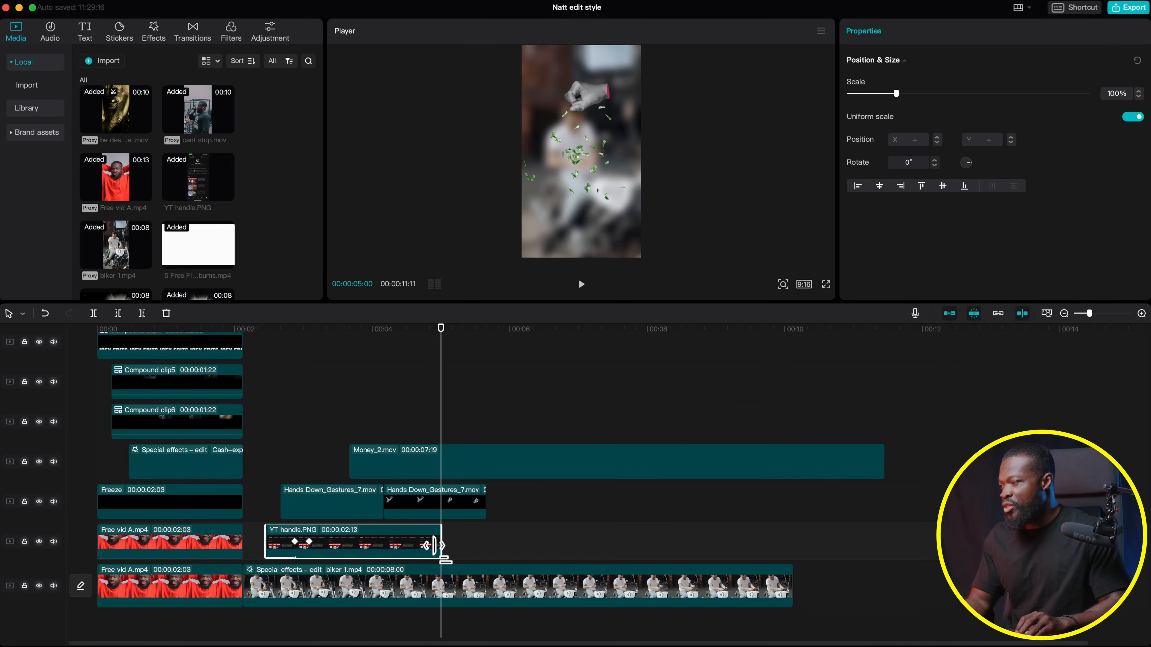
{"action": "scroll", "coordinate": [439, 521], "scroll_direction": "up", "scroll_amount": 3}
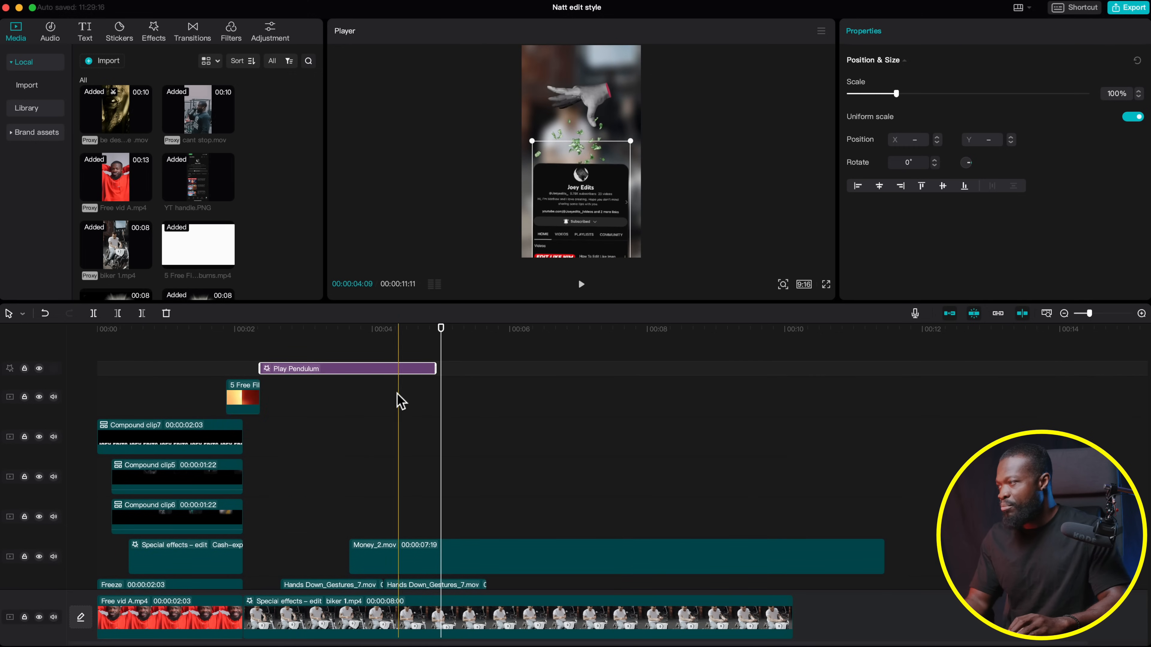
{"action": "scroll", "coordinate": [405, 390], "scroll_direction": "down", "scroll_amount": 2}
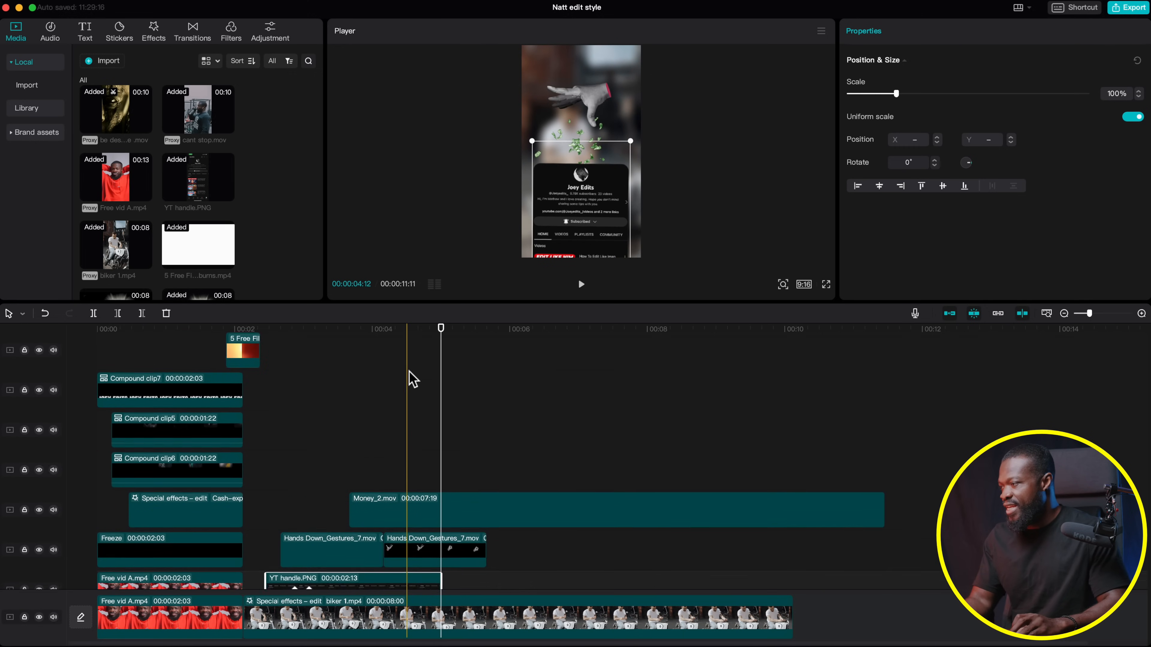
{"action": "scroll", "coordinate": [410, 381], "scroll_direction": "down", "scroll_amount": 2}
{"action": "scroll", "coordinate": [442, 455], "scroll_direction": "up", "scroll_amount": 3}
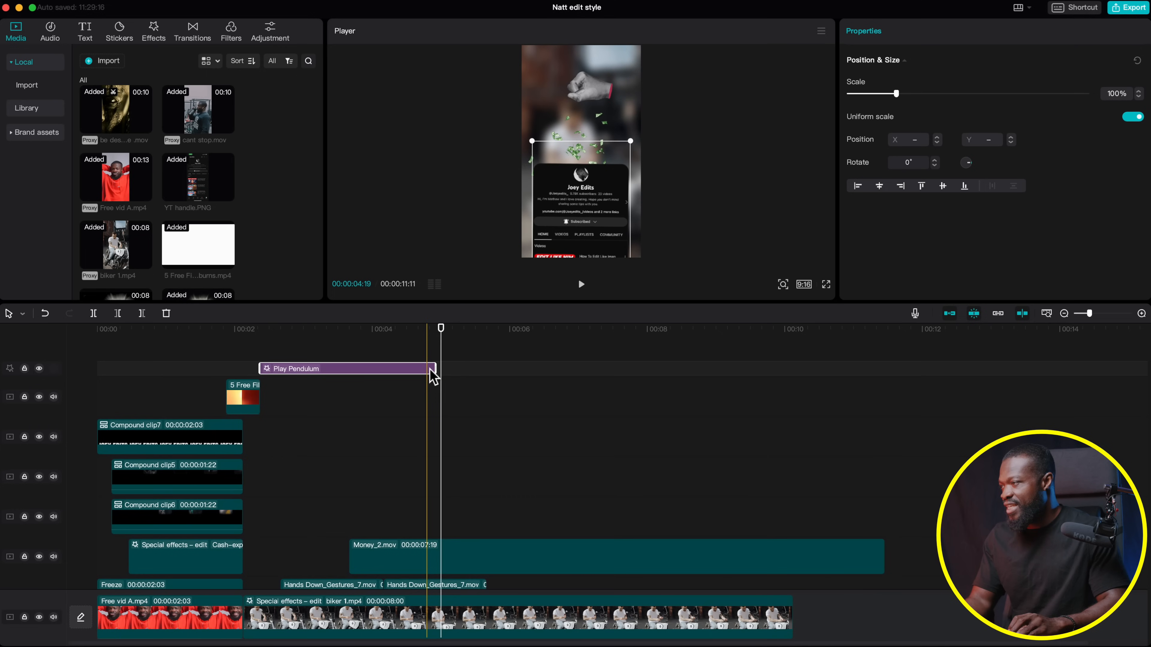
{"action": "scroll", "coordinate": [431, 419], "scroll_direction": "down", "scroll_amount": 4}
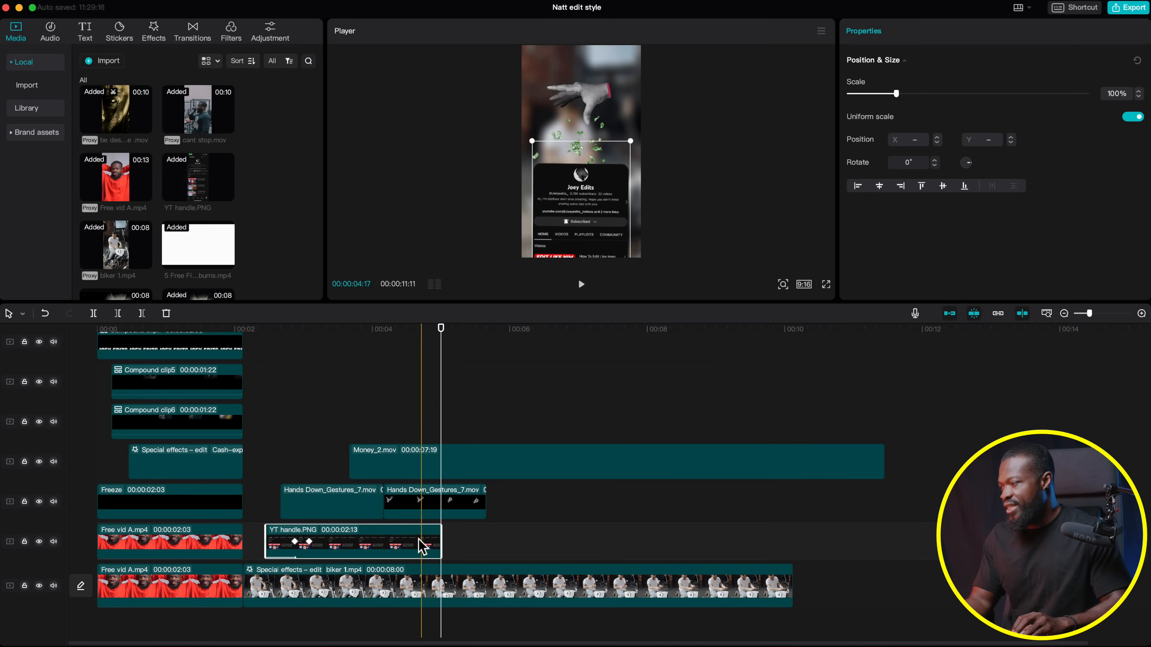
Apply the Slide Down out animation to YT handle.PNG
{"action": "left_click", "coordinate": [424, 417]}
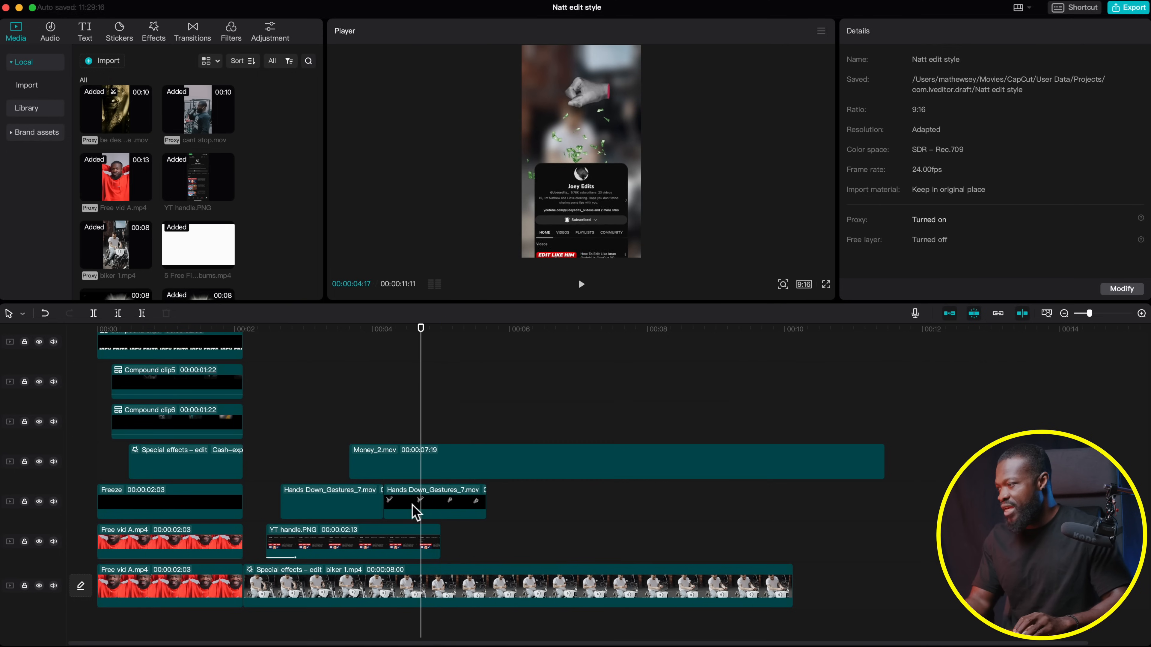
{"action": "left_click", "coordinate": [425, 550]}
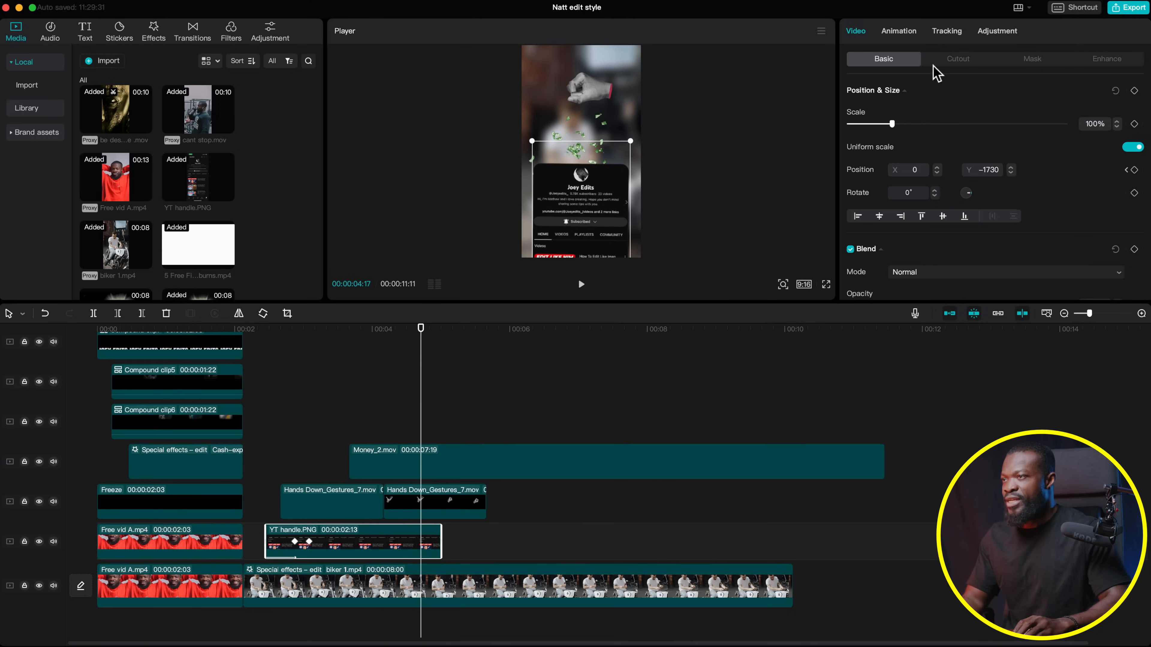
{"action": "left_click", "coordinate": [899, 31]}
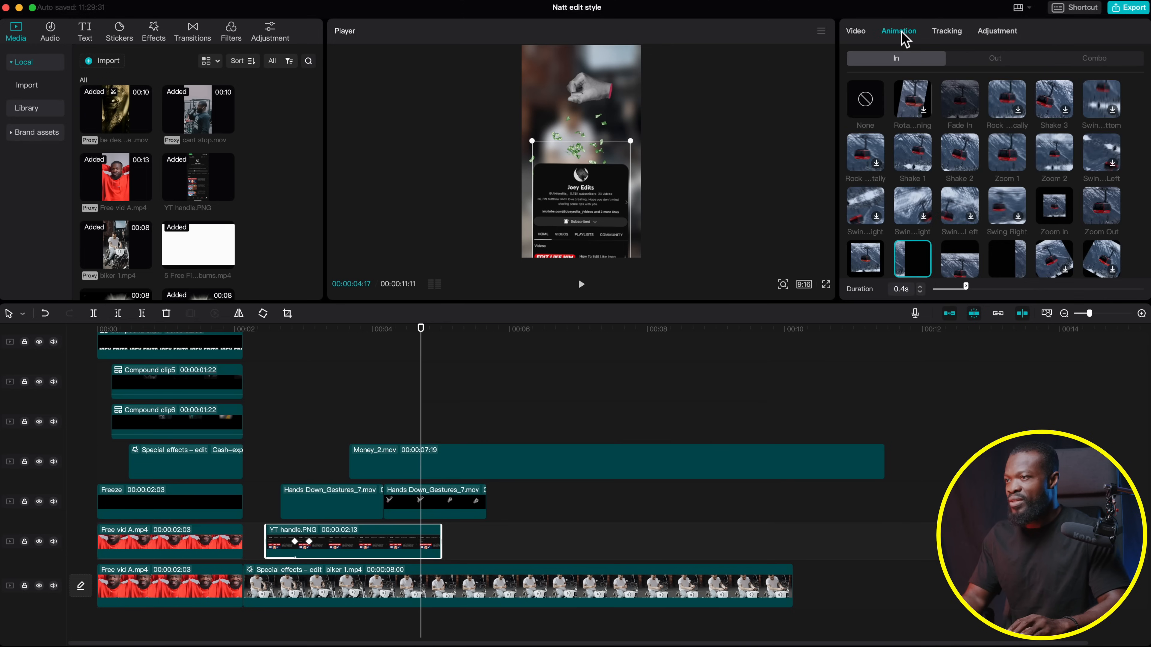
{"action": "left_click", "coordinate": [994, 60]}
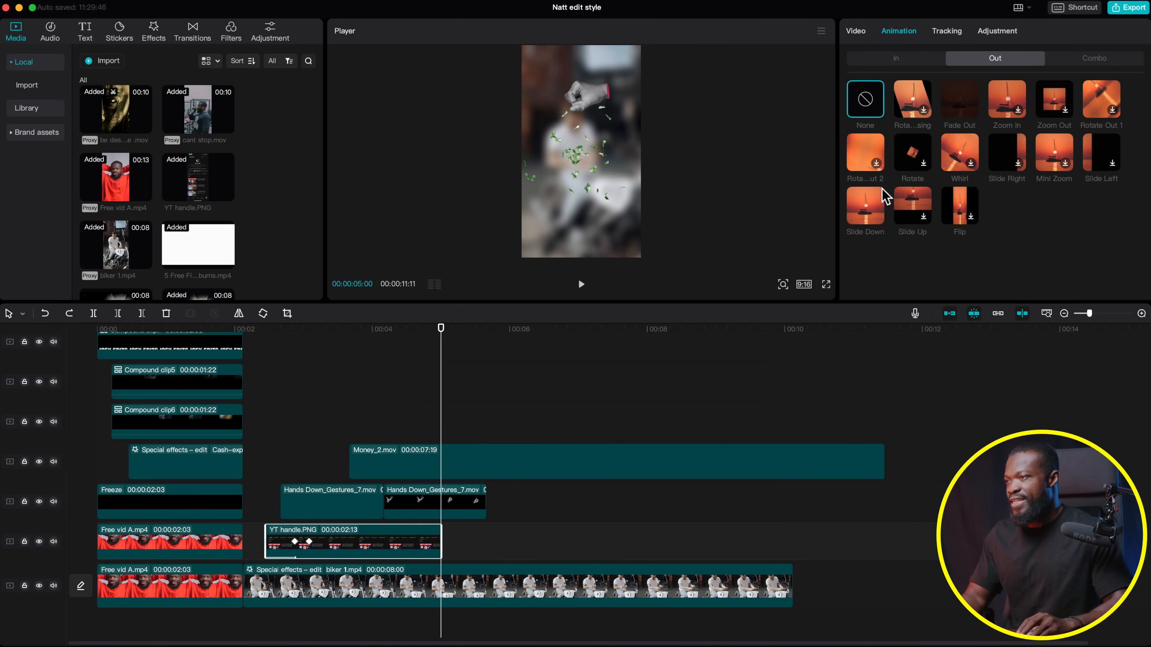
{"action": "left_click", "coordinate": [865, 207]}
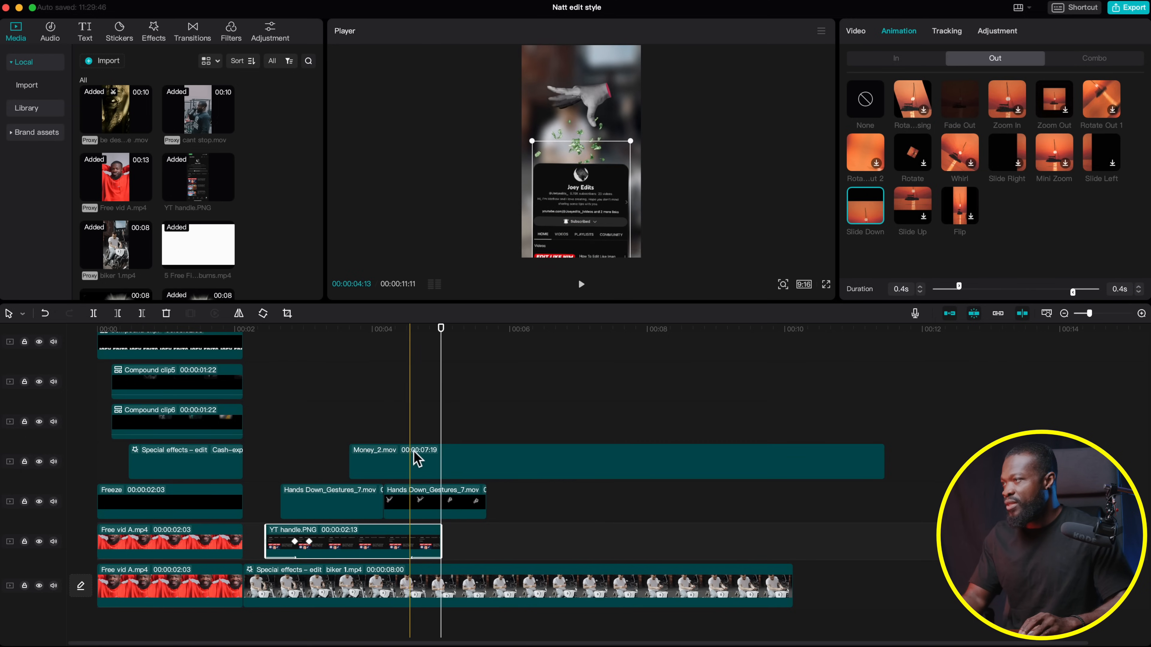
Combine YT handle.PNG and its Play Pendulum effect into a compound clip
{"action": "scroll", "coordinate": [473, 458], "scroll_direction": "up", "scroll_amount": 1}
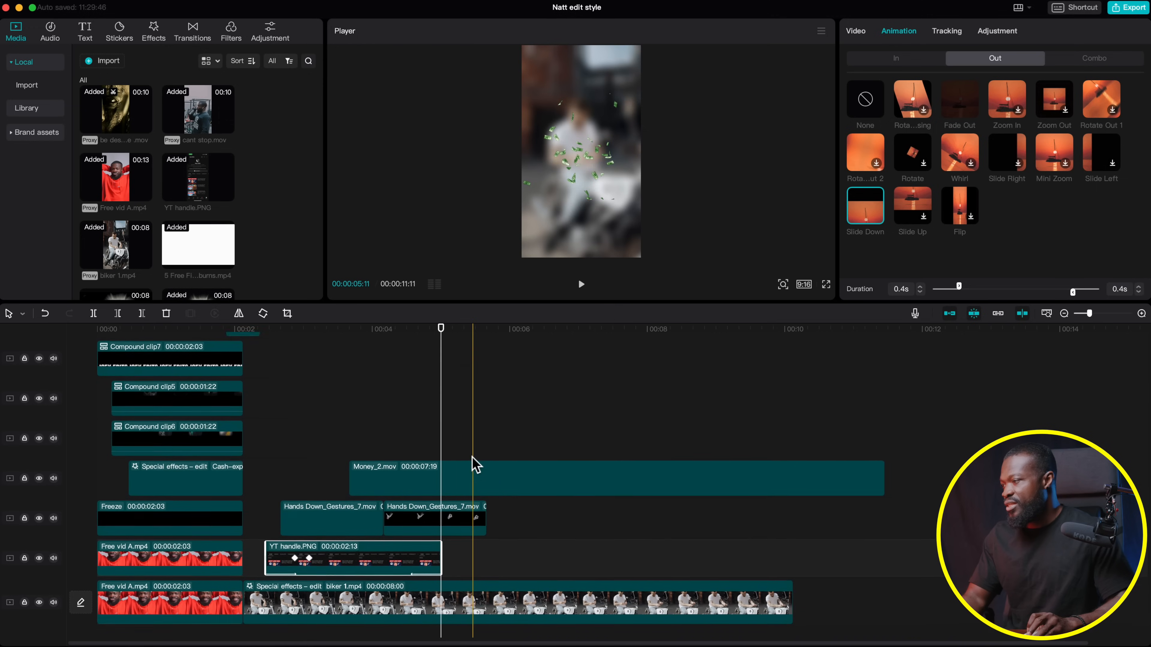
{"action": "scroll", "coordinate": [473, 463], "scroll_direction": "up", "scroll_amount": 1}
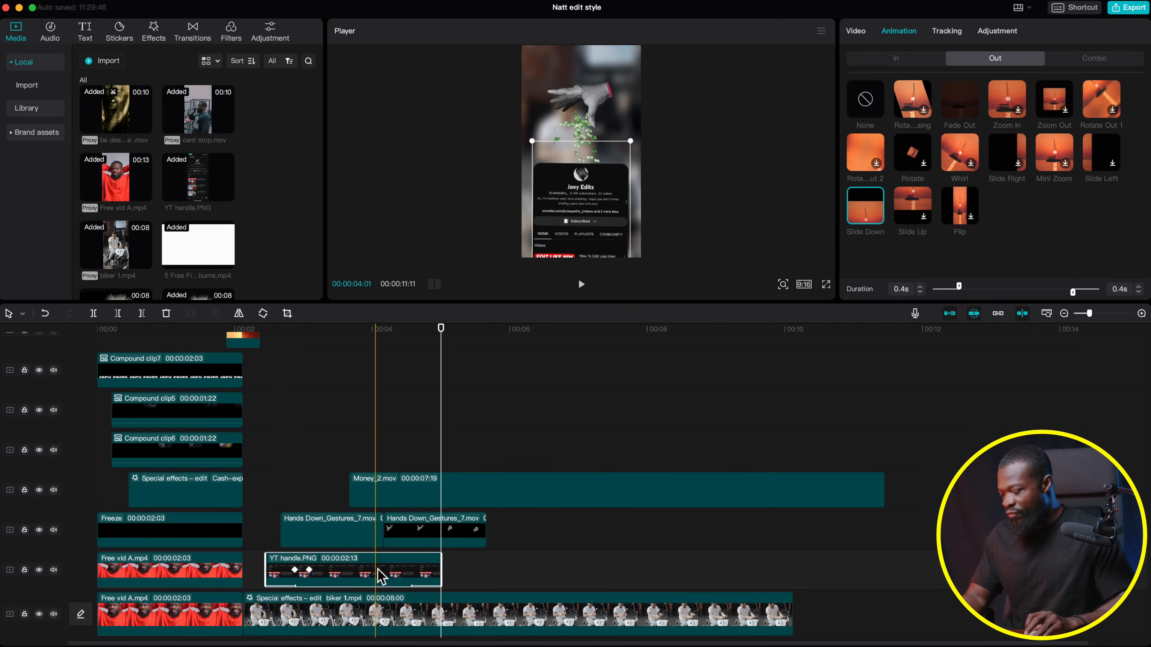
{"action": "scroll", "coordinate": [385, 454], "scroll_direction": "up", "scroll_amount": 4}
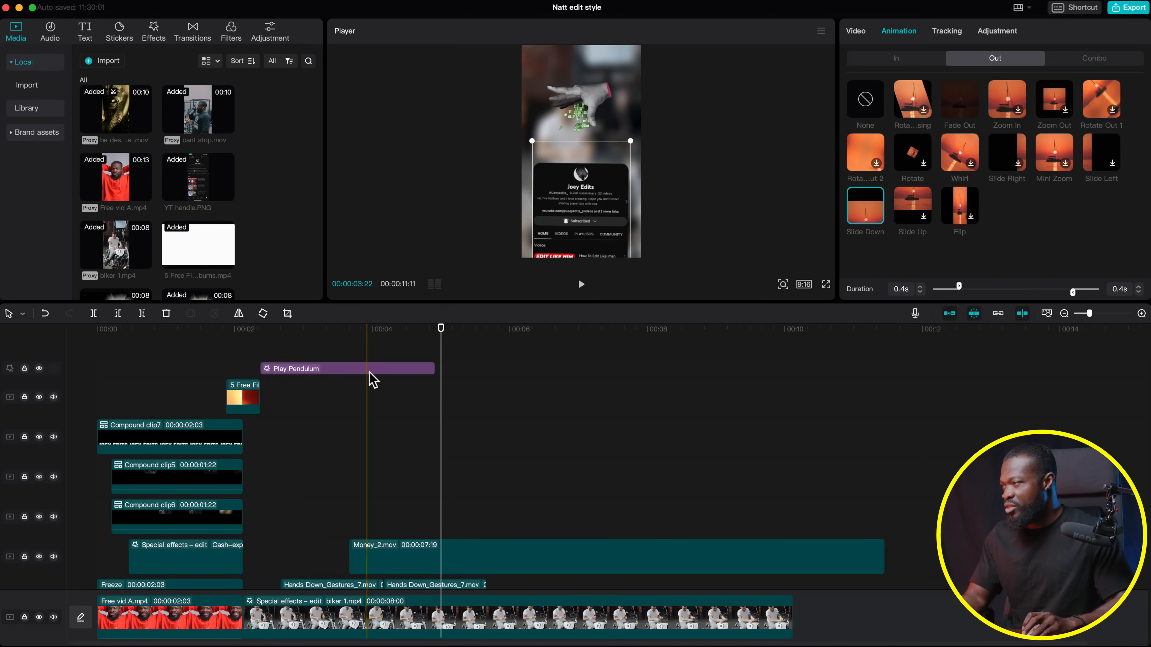
{"action": "left_click", "coordinate": [370, 370]}
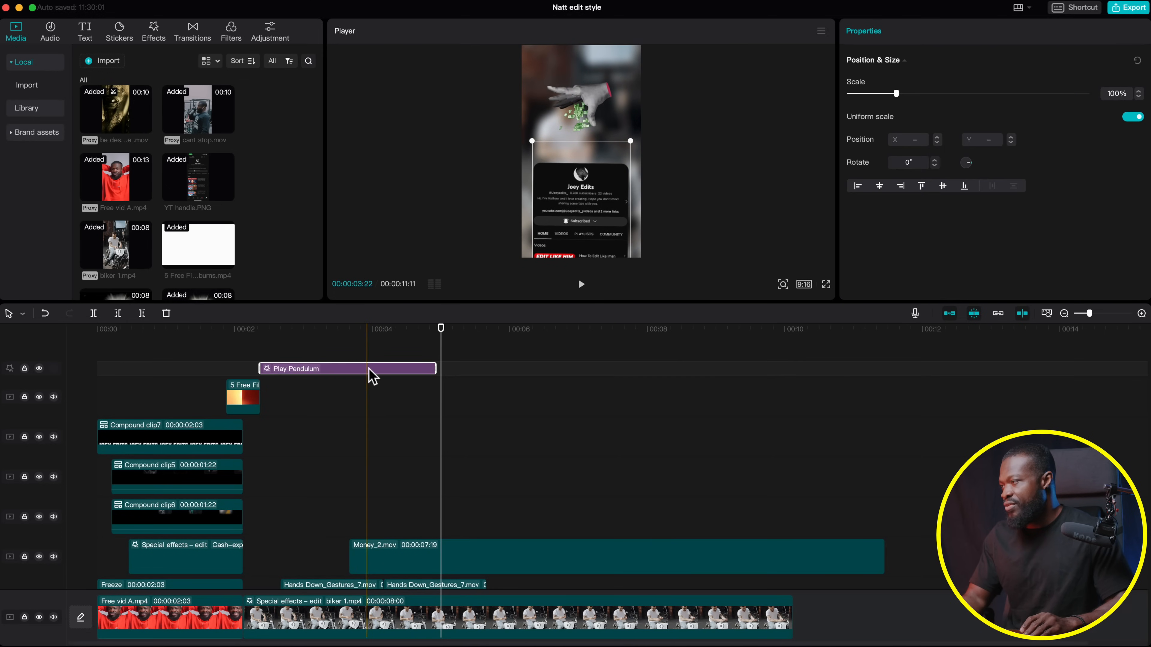
{"action": "right_click", "coordinate": [372, 370]}
{"action": "left_click", "coordinate": [431, 504]}
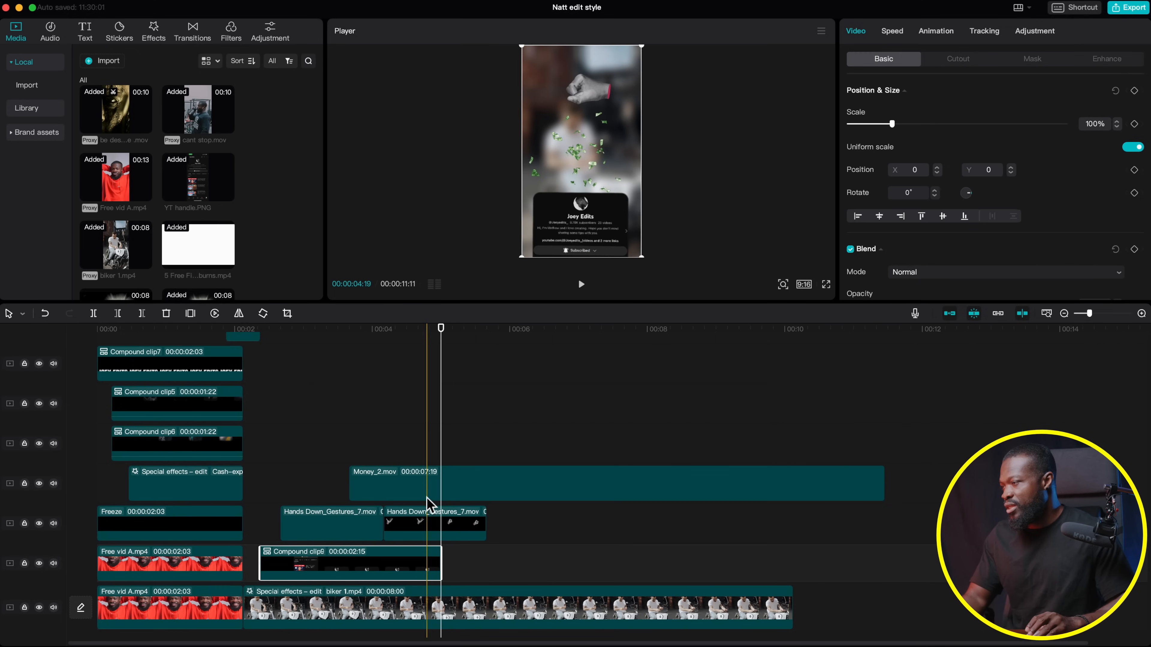
Select Money_2.mov with the playhead at about 00:00:04:14 and review its position, size and blend settings
{"action": "scroll", "coordinate": [360, 482], "scroll_direction": "down", "scroll_amount": 1}
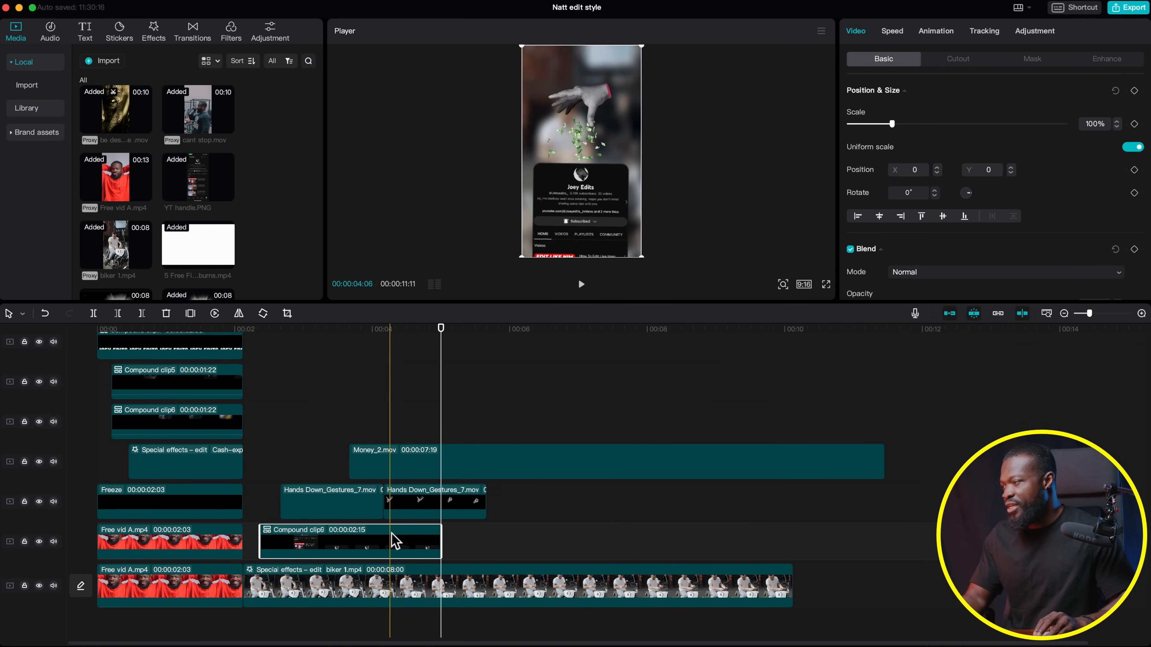
{"action": "left_click", "coordinate": [412, 329]}
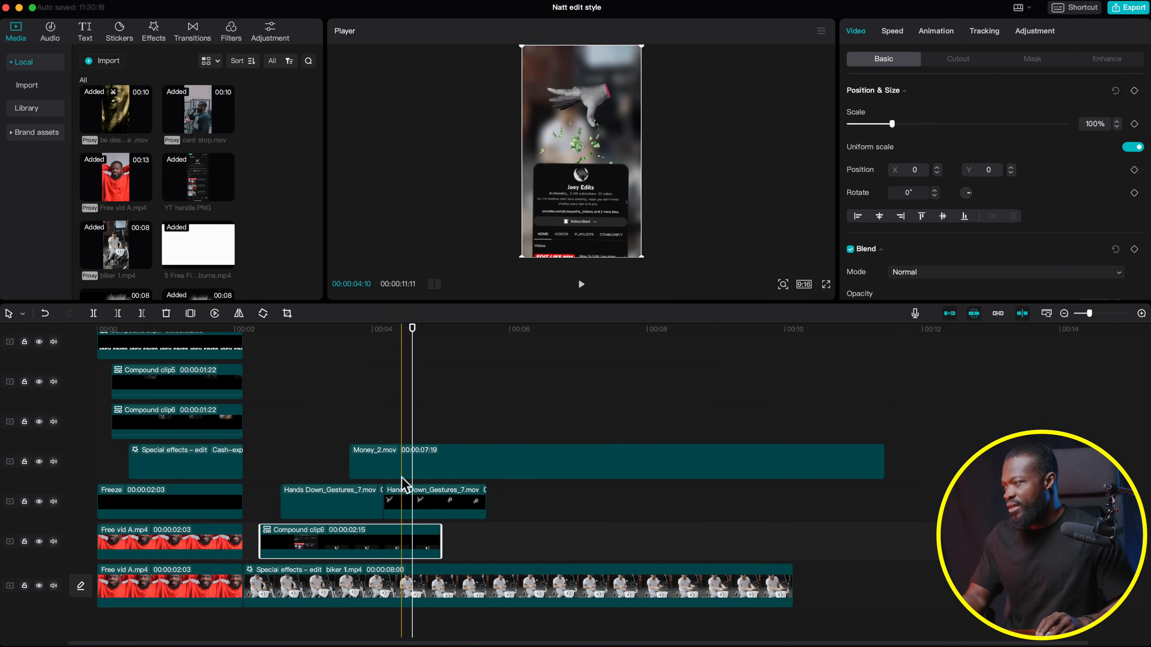
{"action": "left_click", "coordinate": [412, 469]}
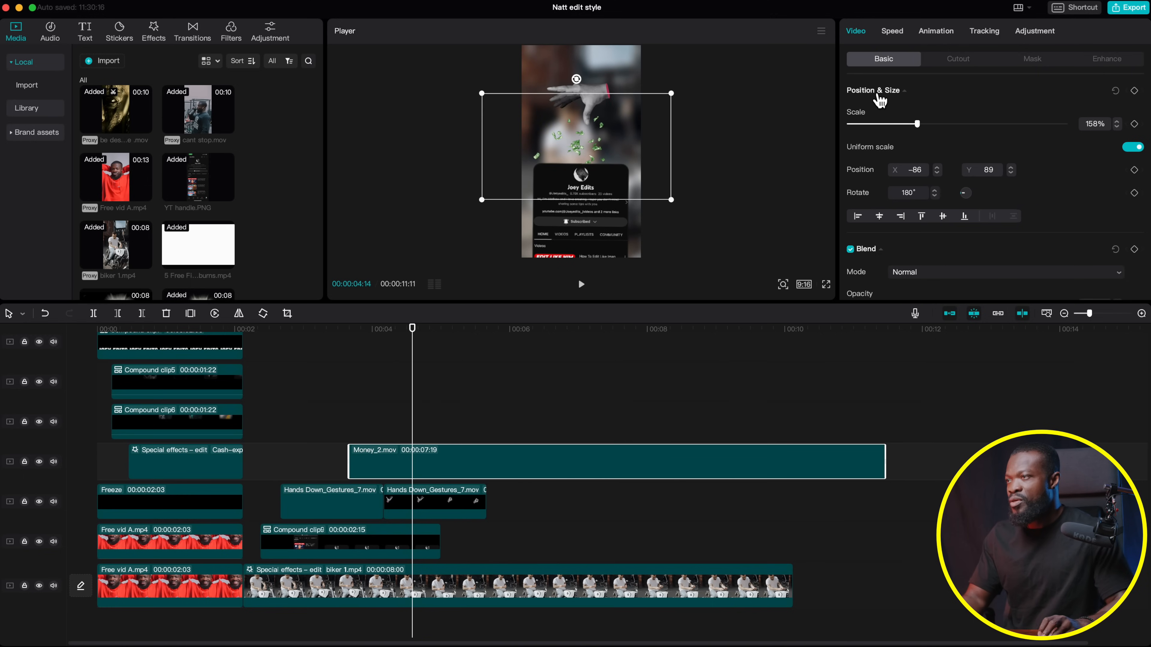
{"action": "scroll", "coordinate": [921, 247], "scroll_direction": "down", "scroll_amount": 1}
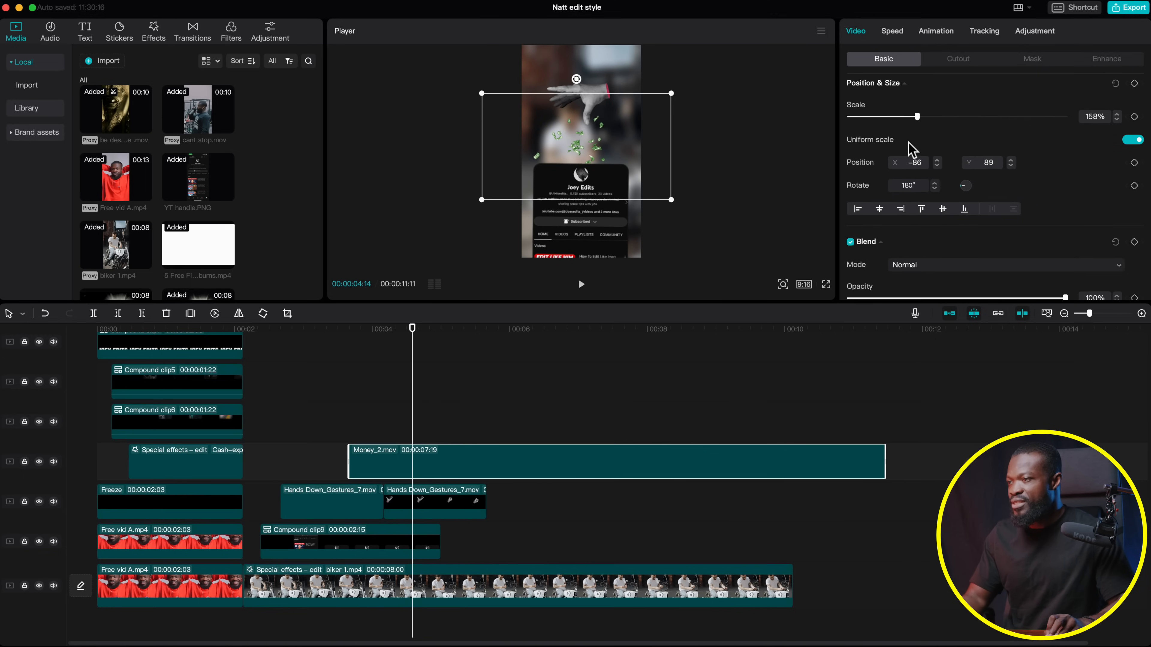
{"action": "scroll", "coordinate": [920, 199], "scroll_direction": "down", "scroll_amount": 5}
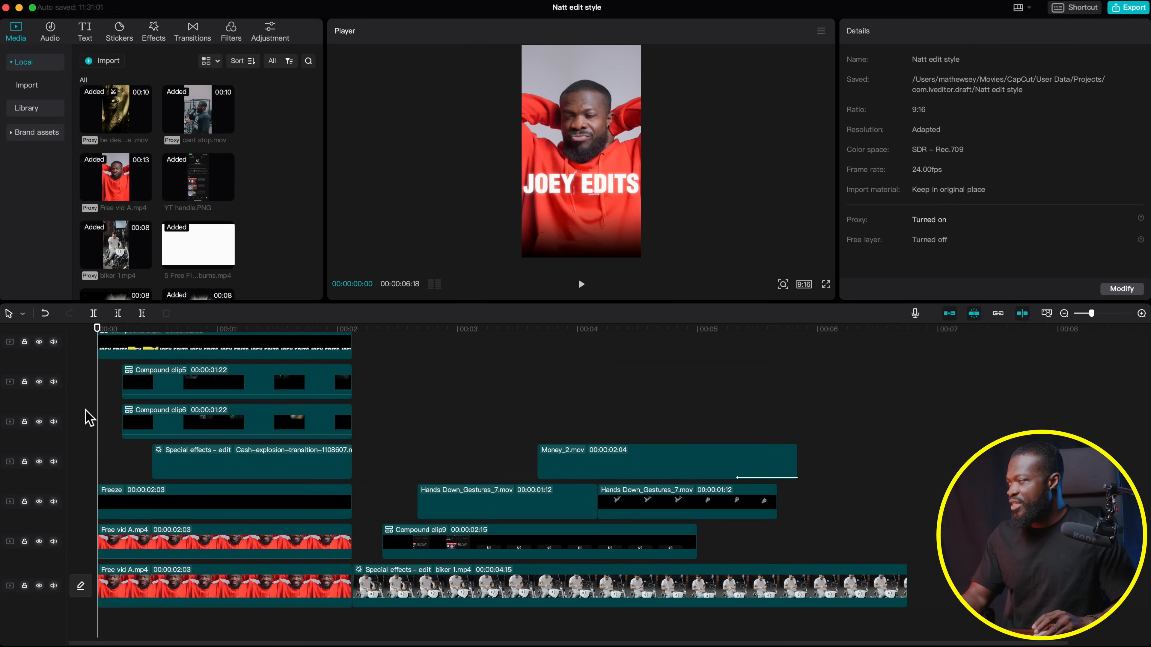
Play back the whole edit from the beginning of the timeline
{"action": "key", "text": "space"}
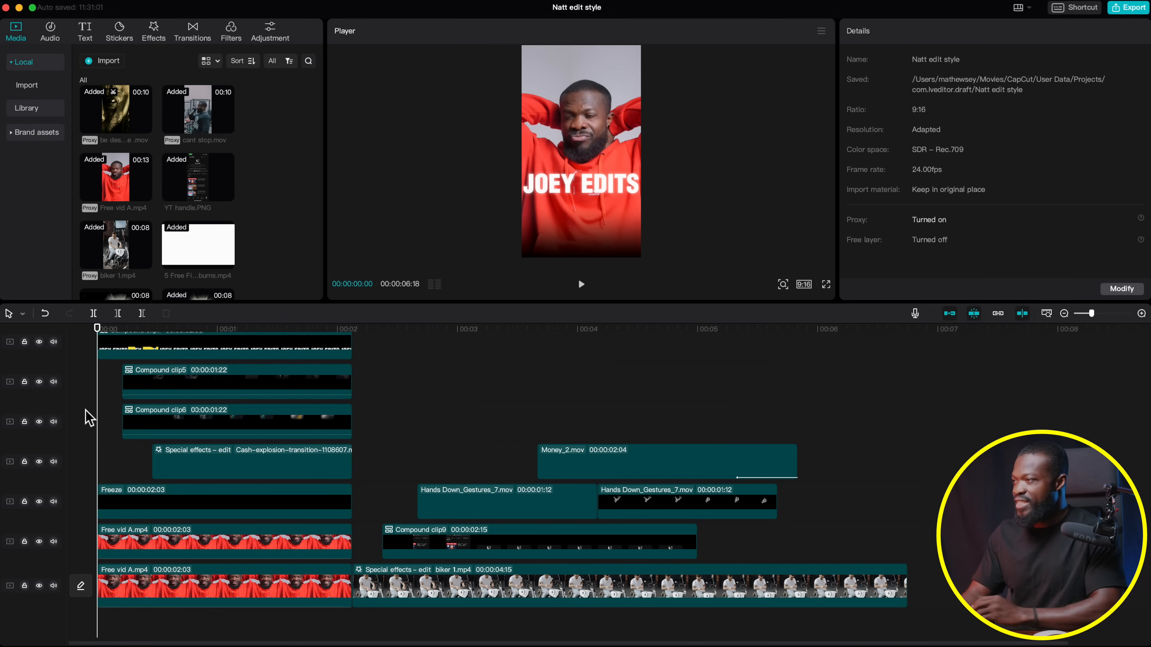